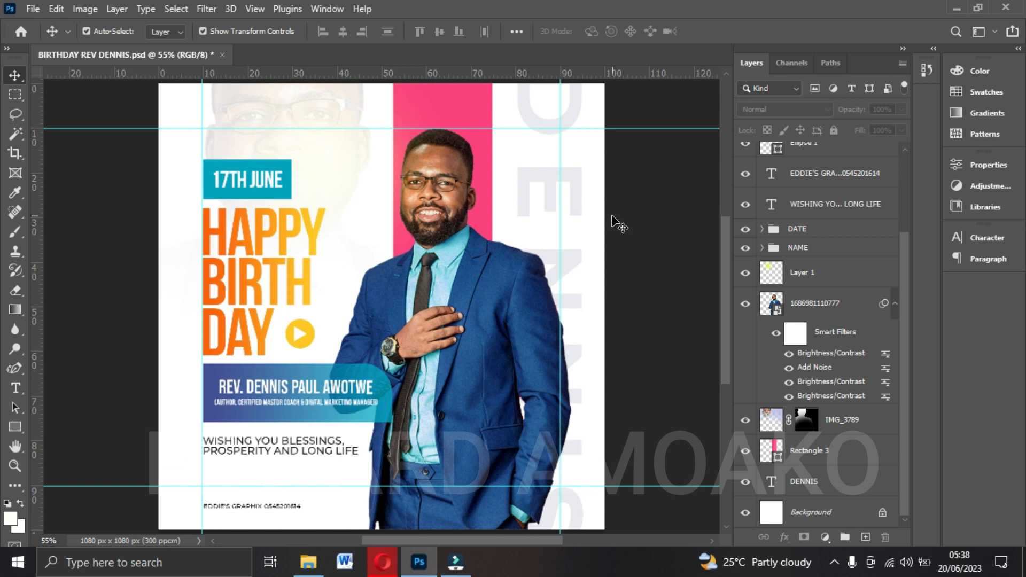
Start a new document with a width and height of 1080 pixels each.
key(ctrl+n)
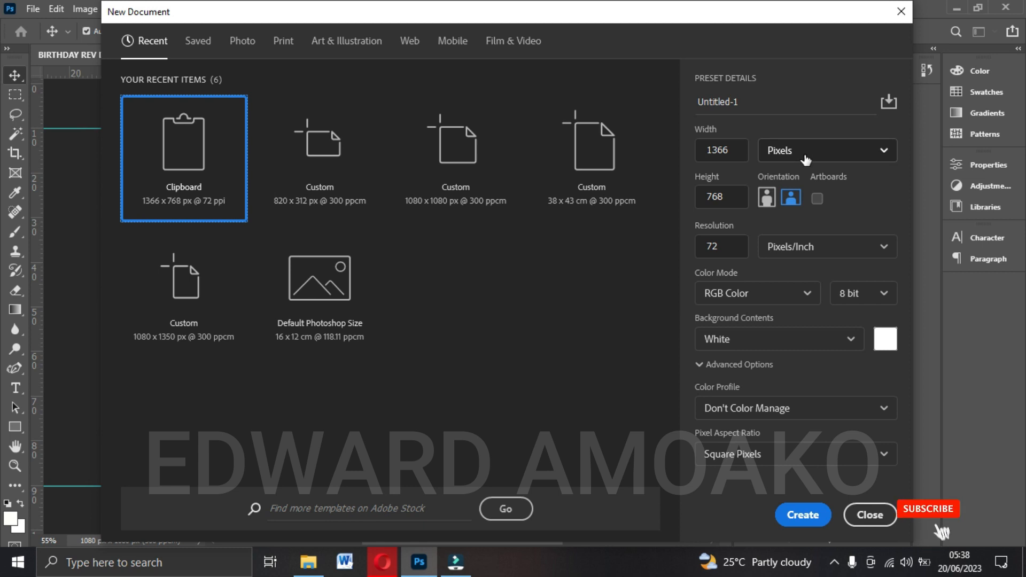
double_click(740, 149)
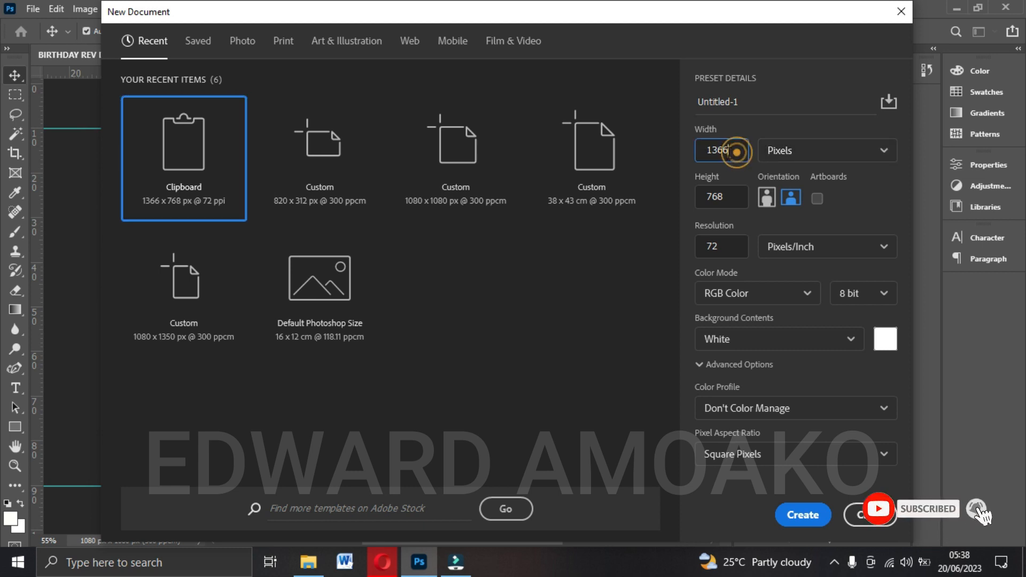
click(675, 165)
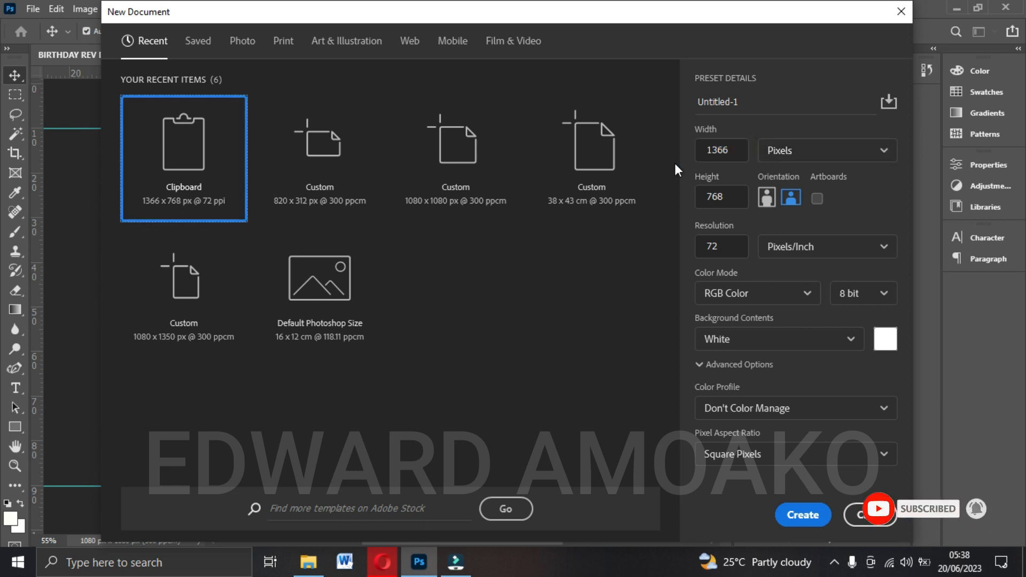
double_click(721, 149)
text(1080)
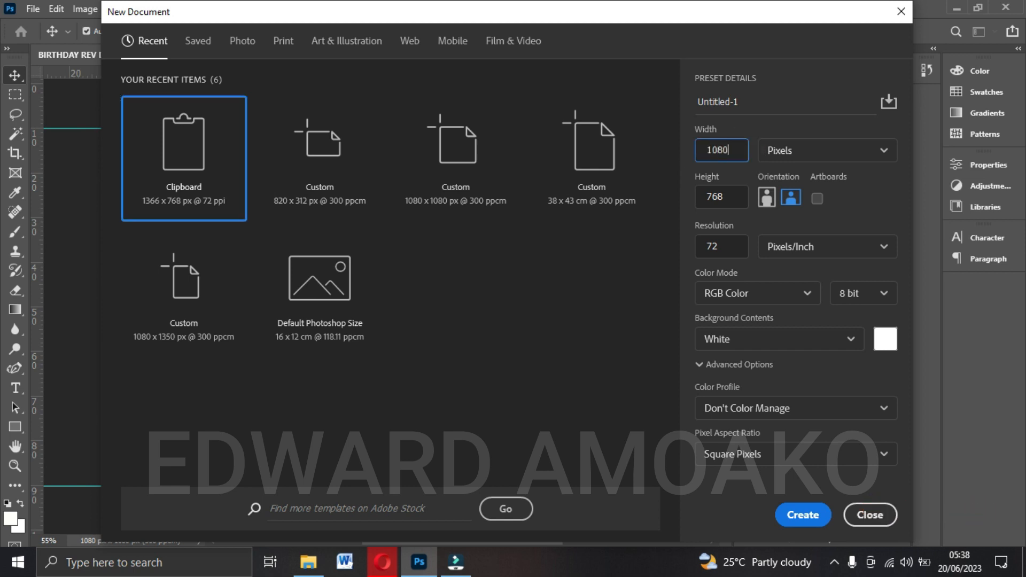
double_click(721, 197)
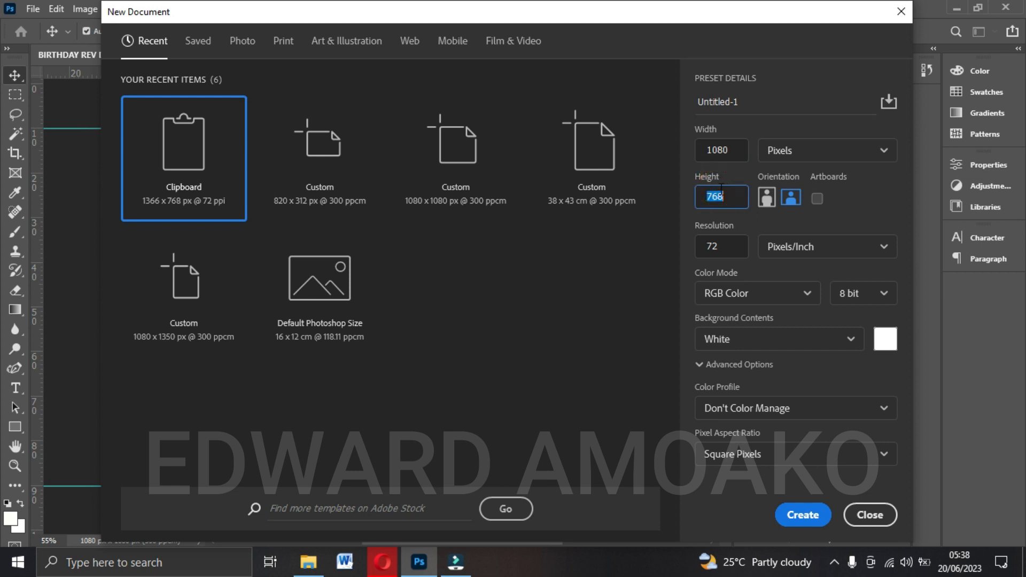
text(1080)
Set the new document's resolution to 300 pixels/inch, name it BDAY, and create it.
click(718, 246)
drag(717, 246, 684, 249)
text(300)
double_click(756, 98)
text(BDAY)
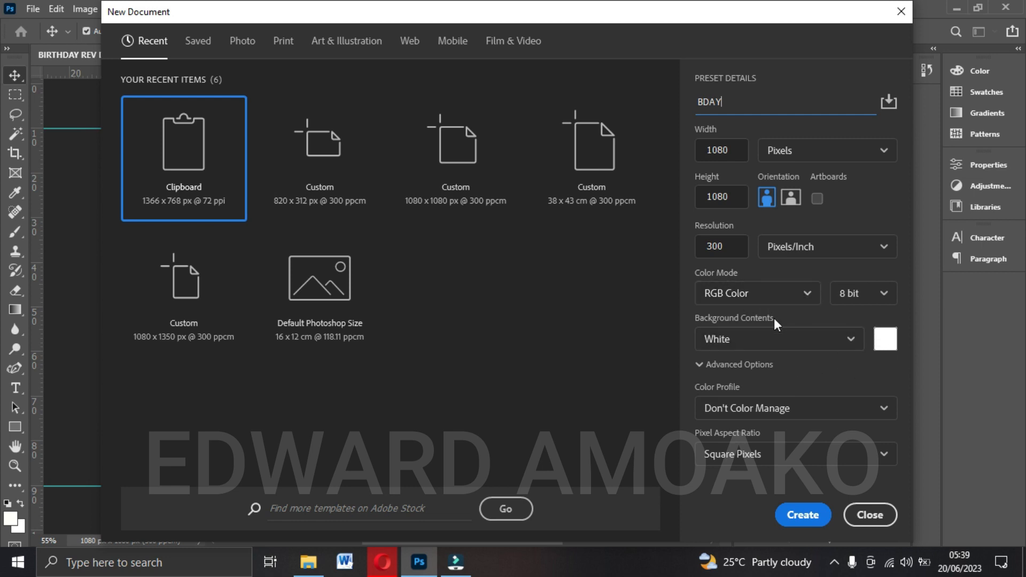
click(809, 513)
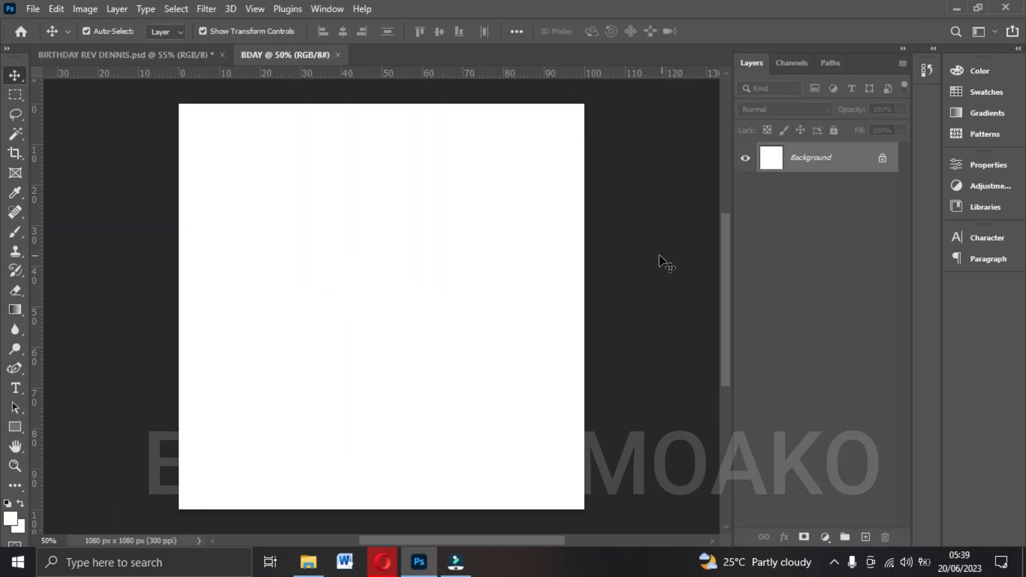
Fit the canvas to the window, add a horizontal guide at 10% of its height, and keep the ruler units at Percent.
click(652, 252)
key(ctrl+0)
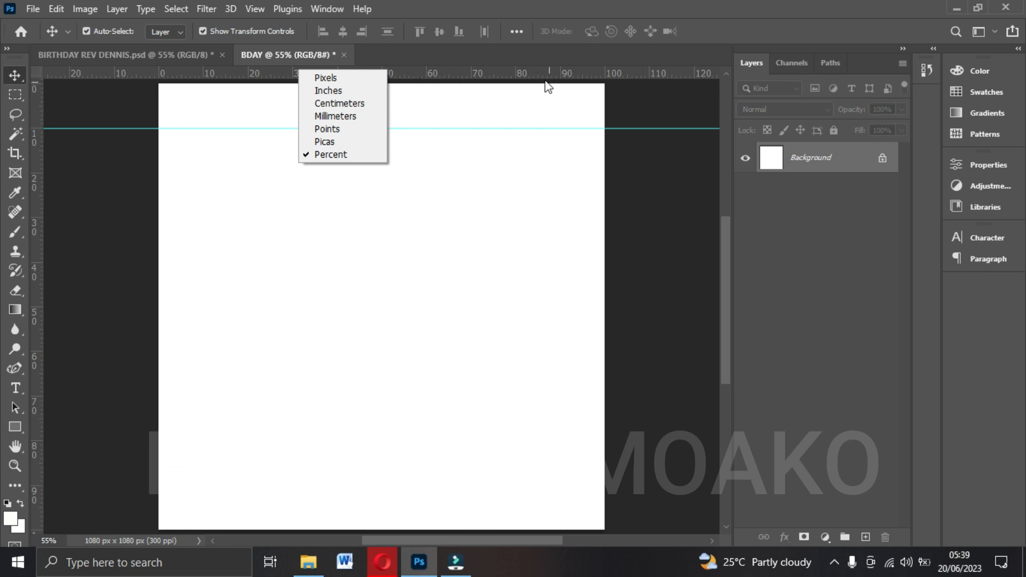
click(487, 75)
right_click(488, 75)
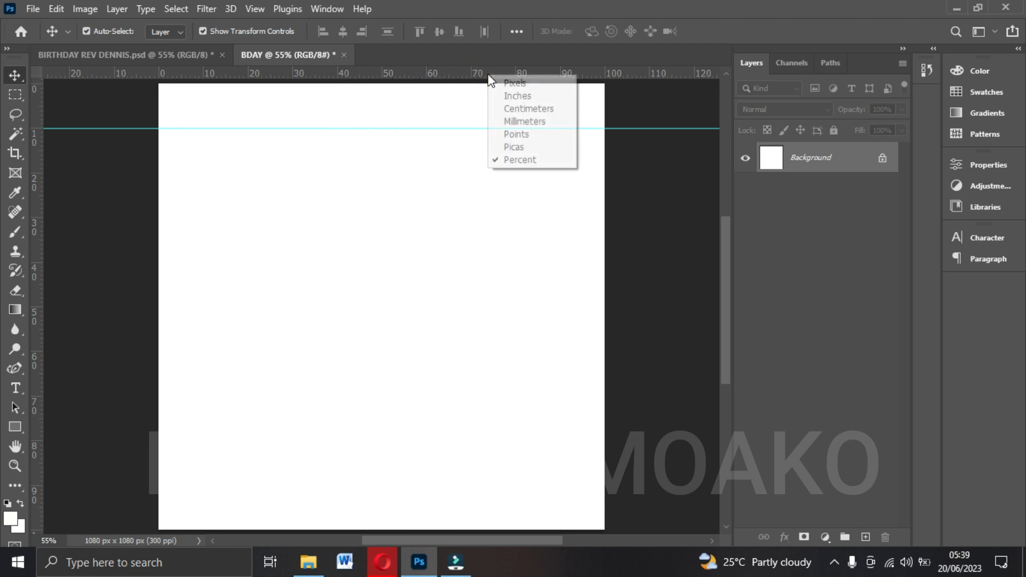
click(508, 160)
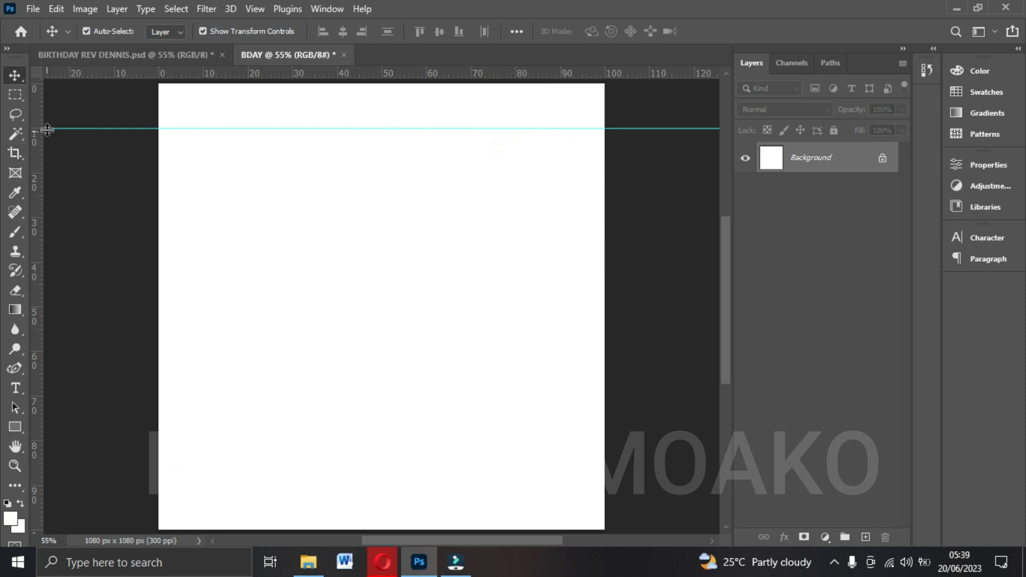
Add a horizontal guide at about 90% of the height and vertical guides at about 10% and 90% of the width.
drag(183, 76, 201, 484)
drag(37, 402, 203, 404)
drag(39, 368, 561, 381)
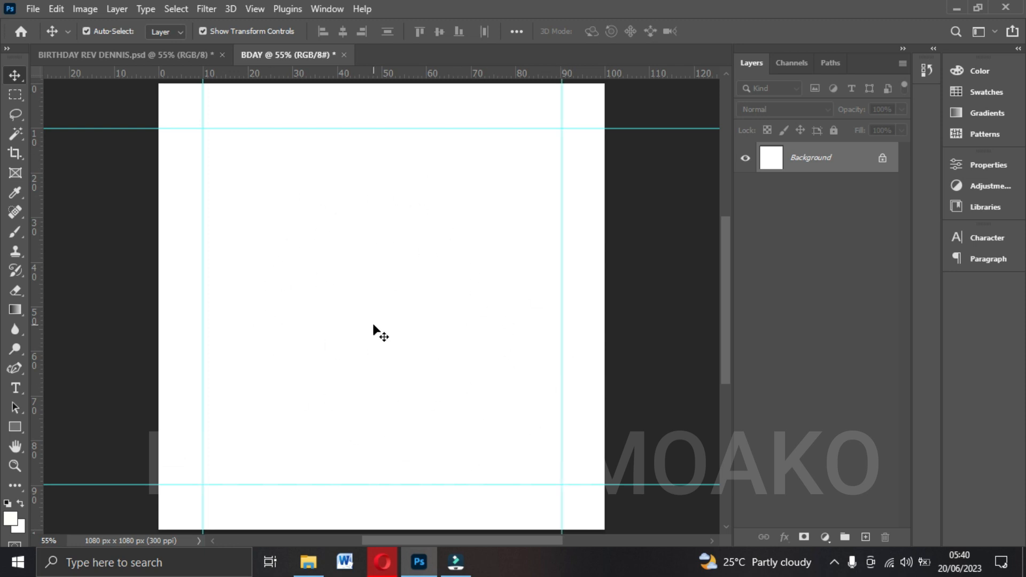
Check the finished birthday design for reference, and place the IMG_3785 photo from the Desktop folder into the BDAY document.
click(161, 55)
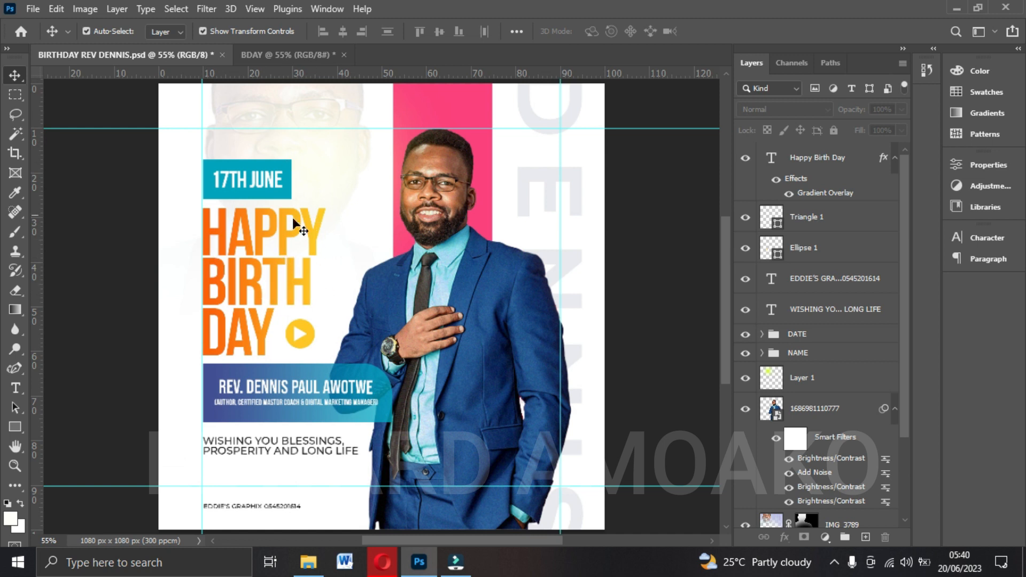
click(286, 54)
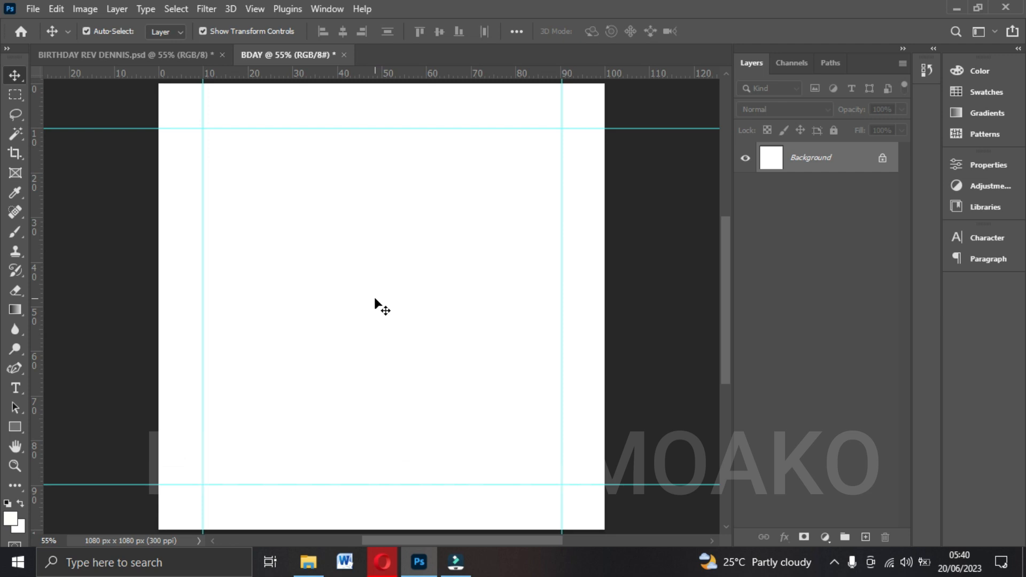
click(308, 562)
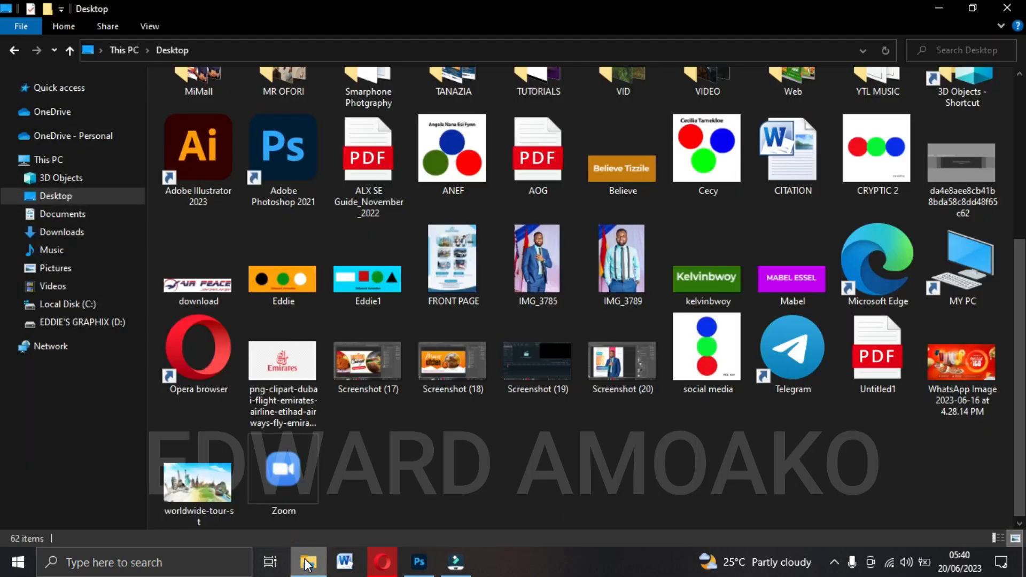
click(534, 279)
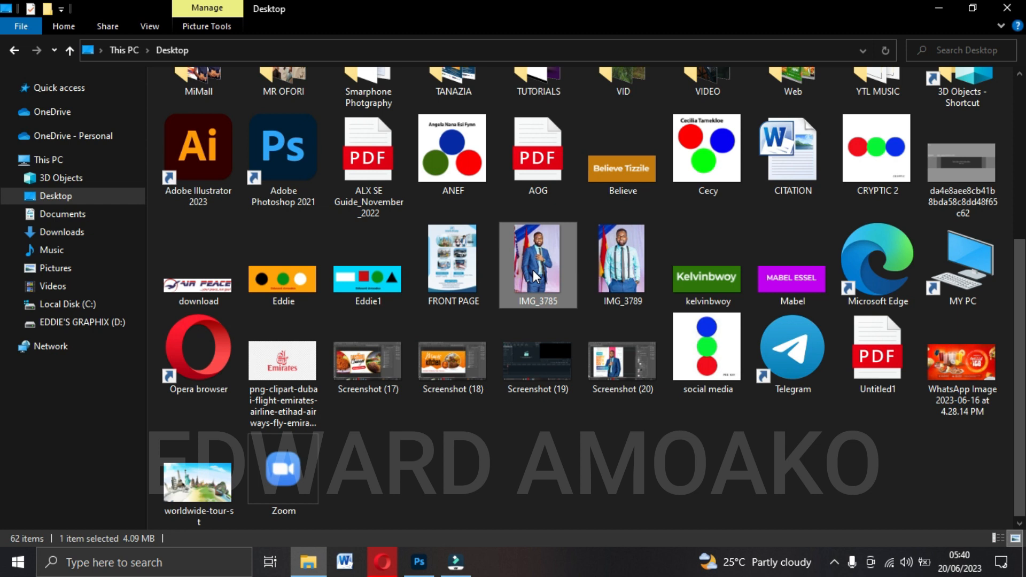
drag(533, 271, 437, 335)
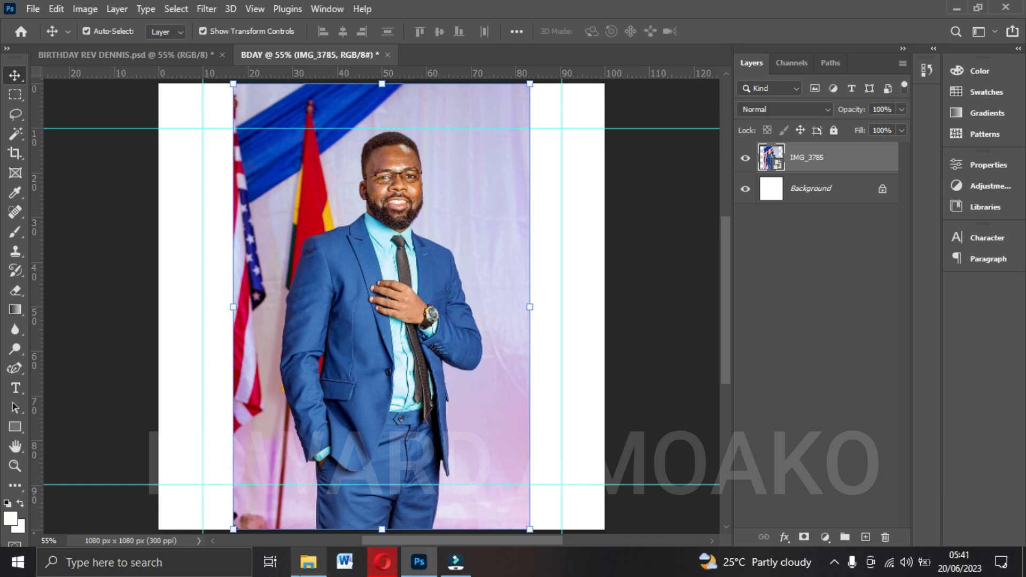
click(308, 562)
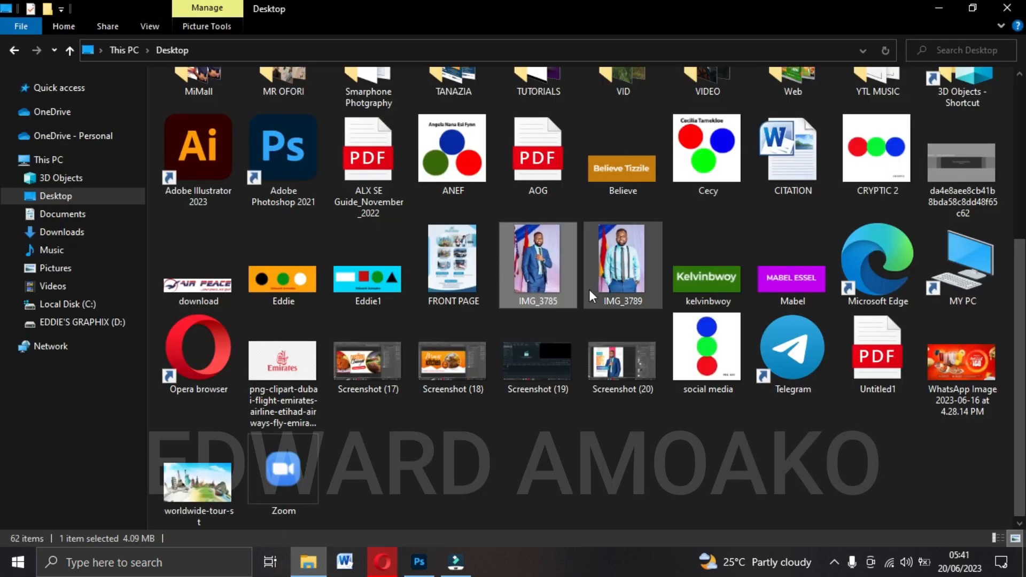
click(419, 562)
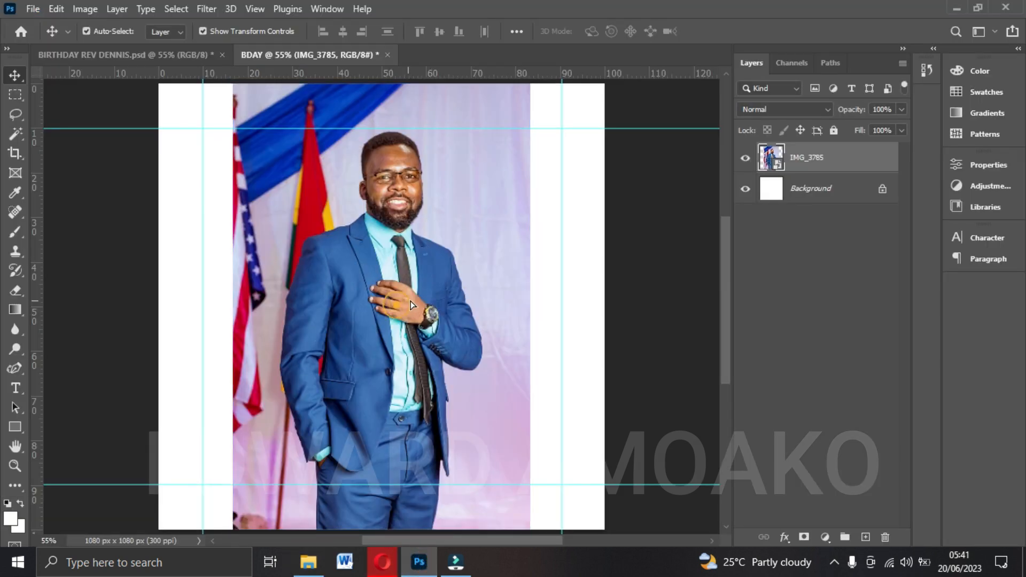
Shift the placed IMG_3785 photo slightly to the right on the canvas, keeping Show Transform Controls enabled.
drag(409, 301, 420, 300)
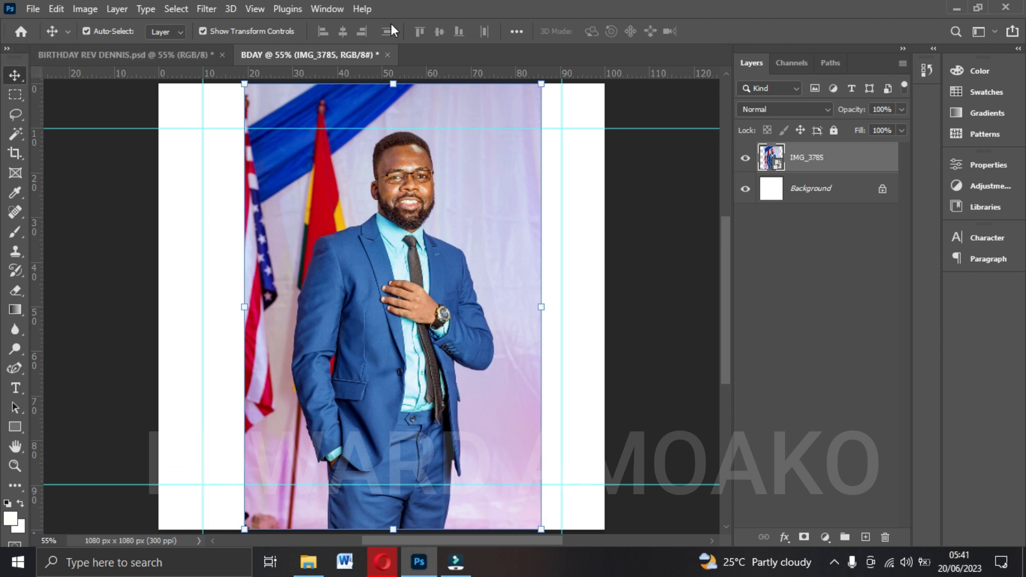
click(203, 31)
mouse_move(425, 232)
mouse_down()
mouse_move(412, 236)
mouse_move(422, 229)
mouse_up()
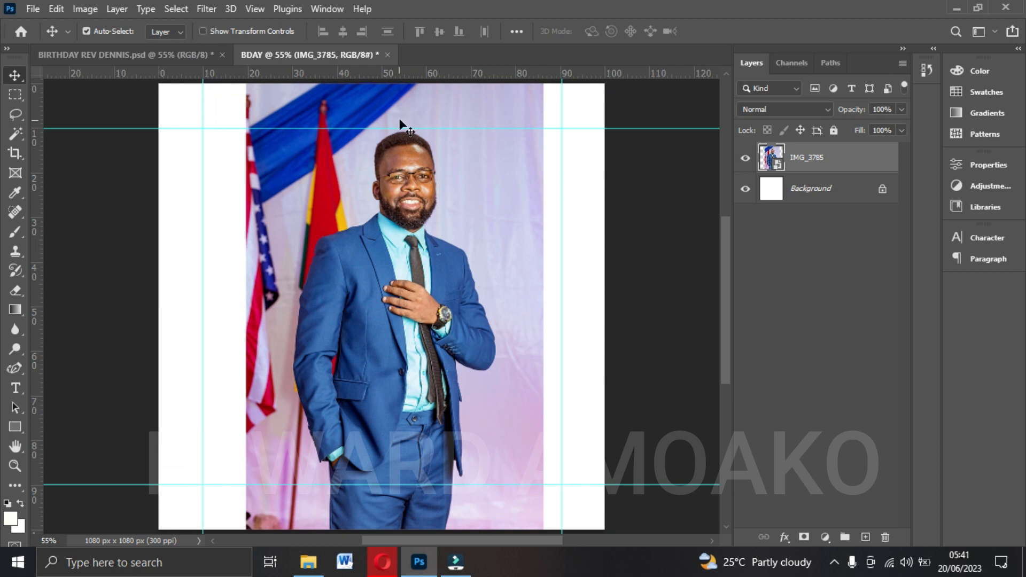
click(202, 31)
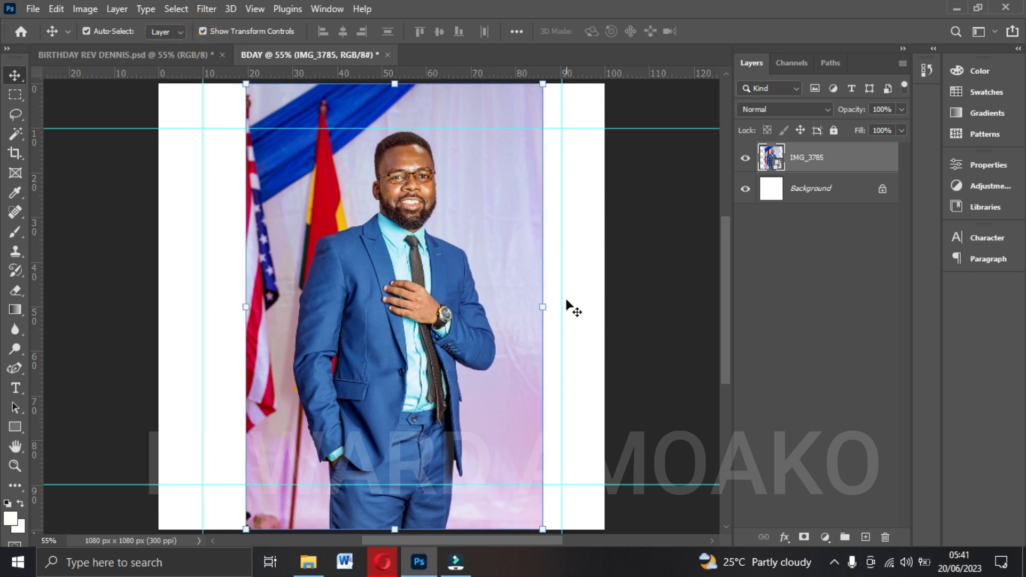
Flip the IMG_3785 photo horizontally and apply the transformation.
click(541, 307)
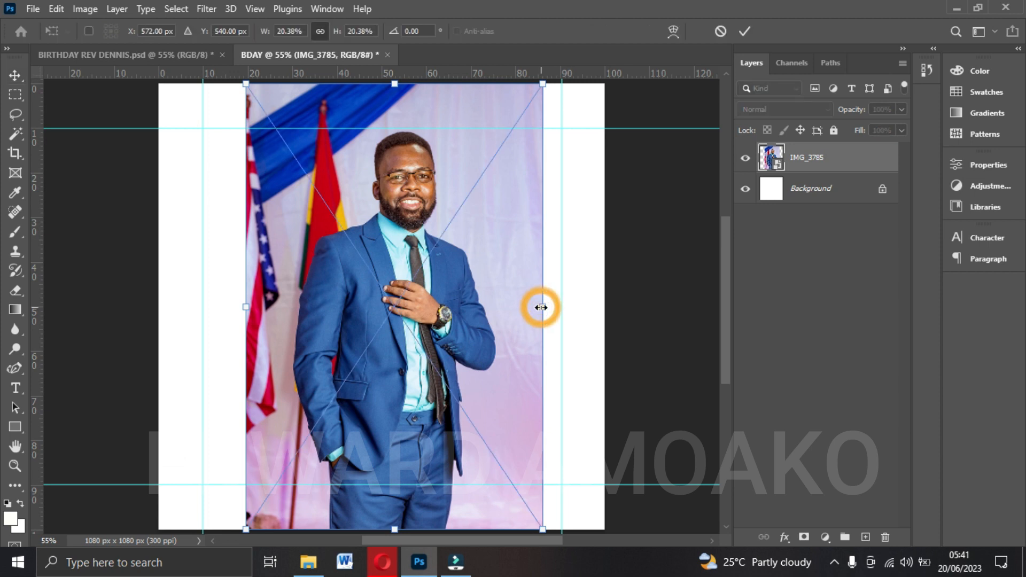
right_click(457, 302)
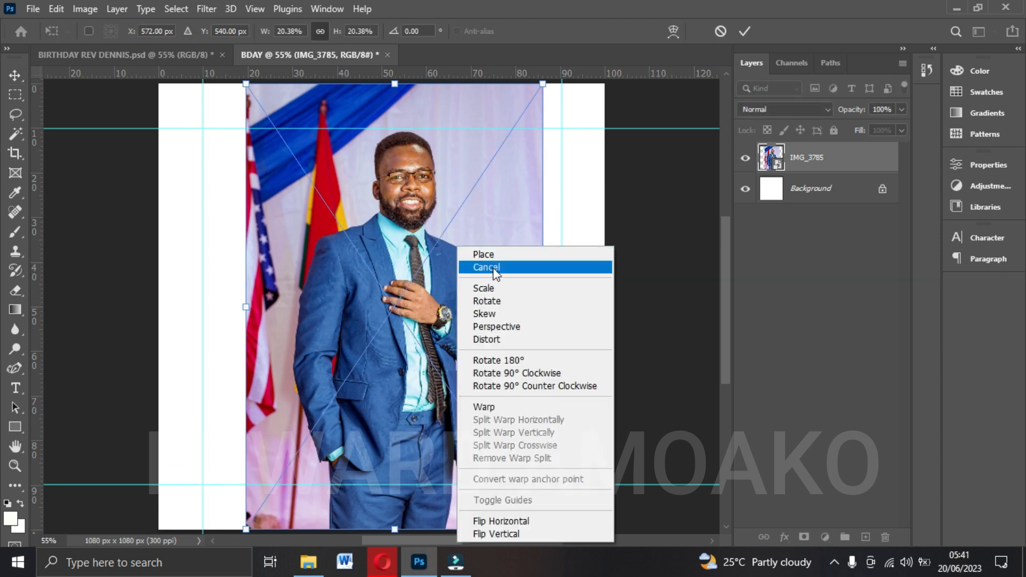
click(511, 526)
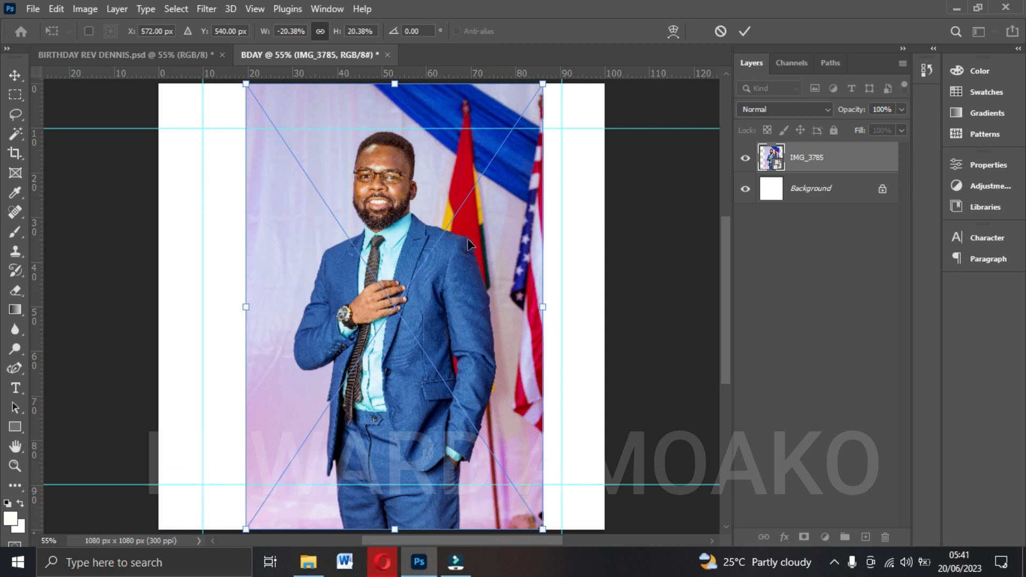
click(745, 31)
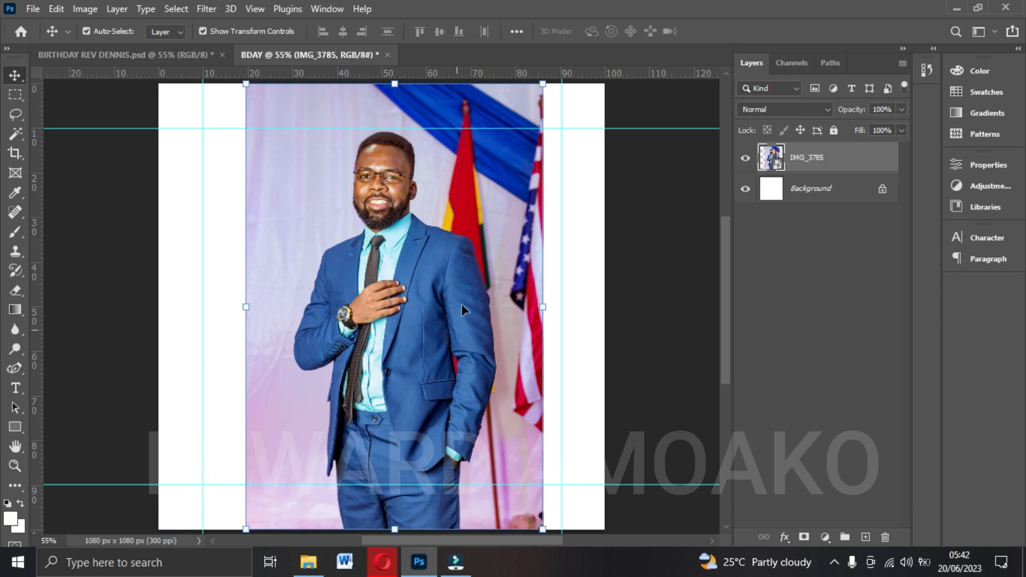
Rasterize the IMG_3785 layer and remove its background with the Remove Background quick action.
right_click(821, 162)
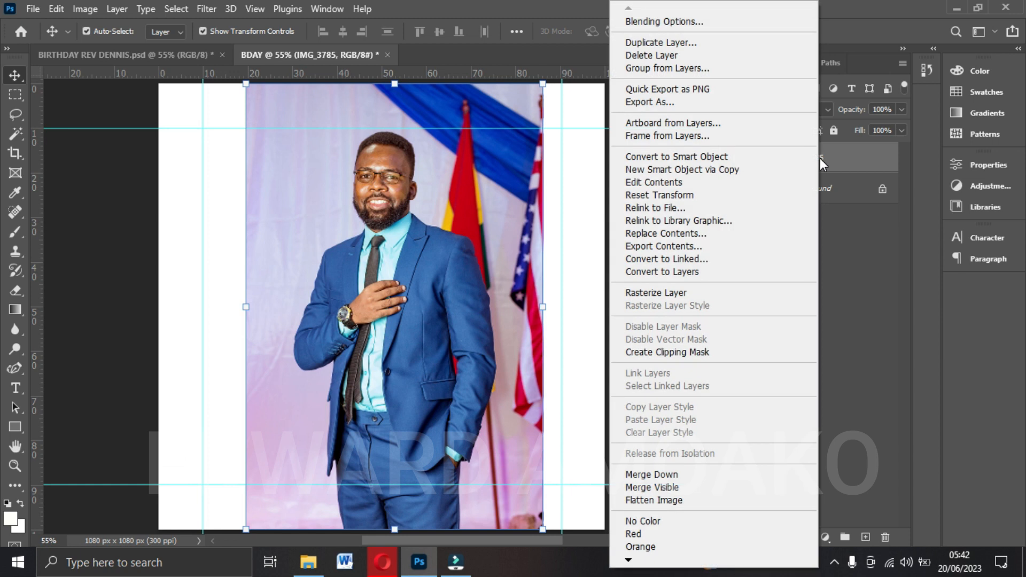
click(655, 293)
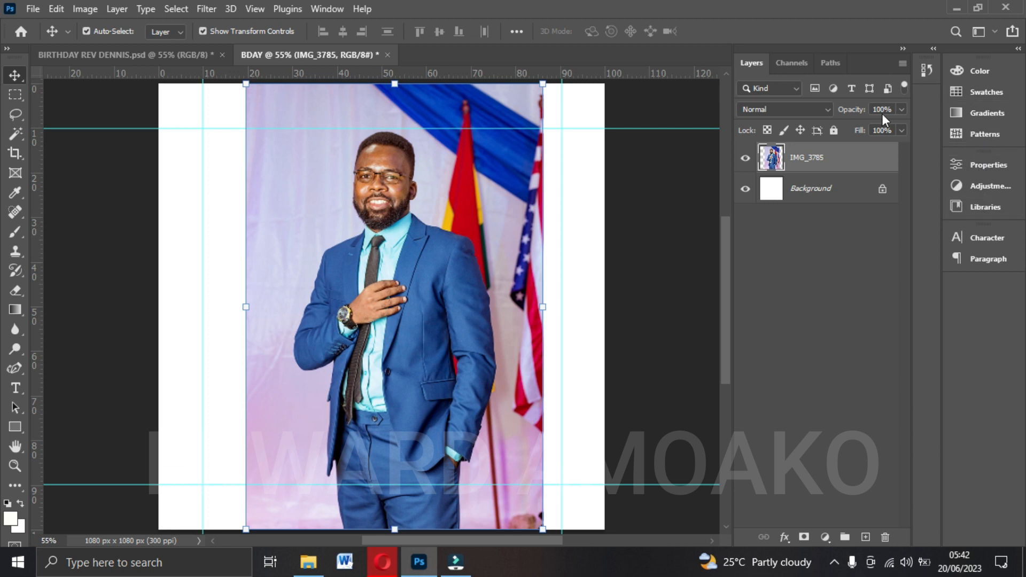
click(323, 9)
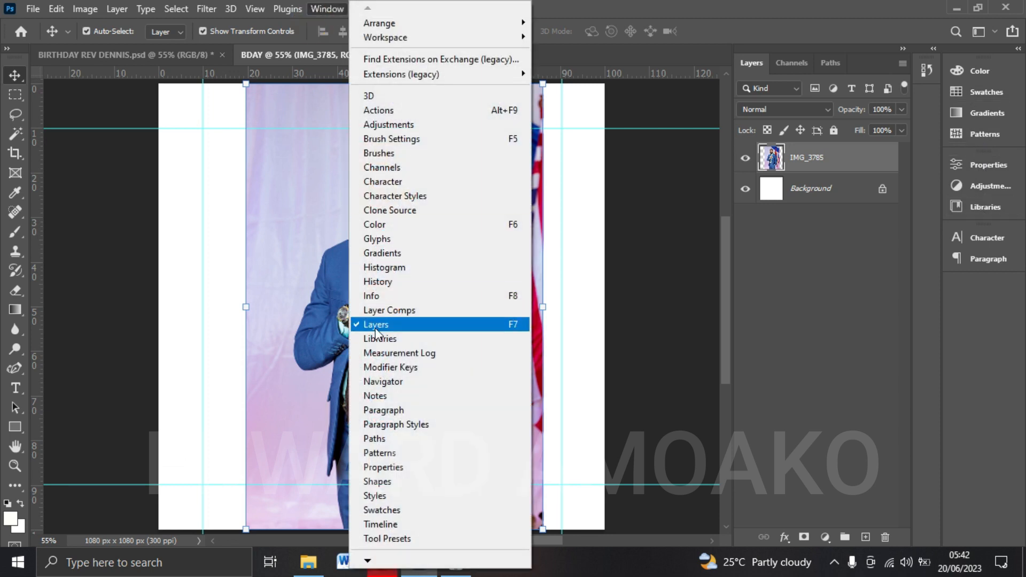
click(395, 468)
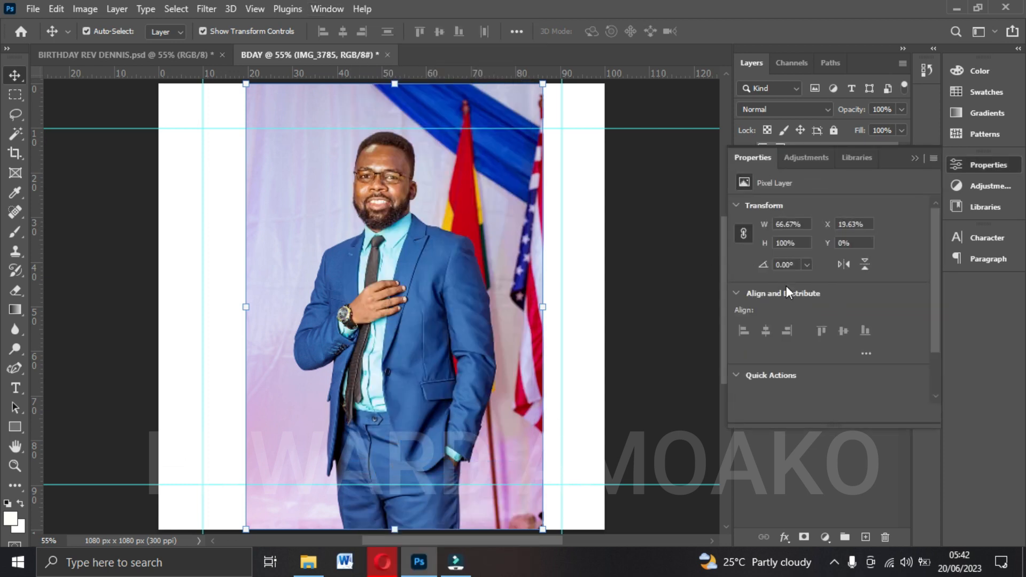
scroll(767, 251, down, 2)
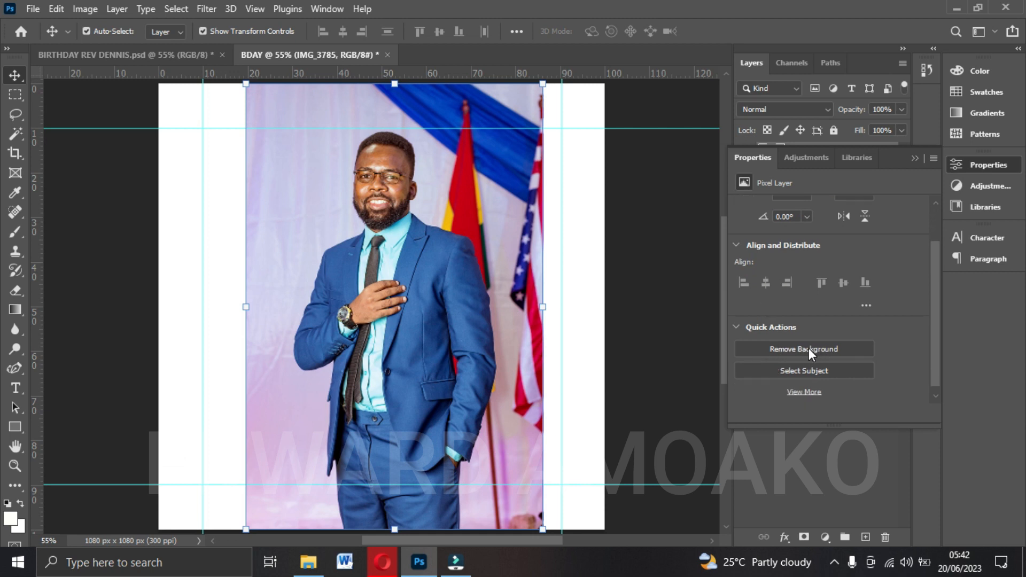
click(809, 348)
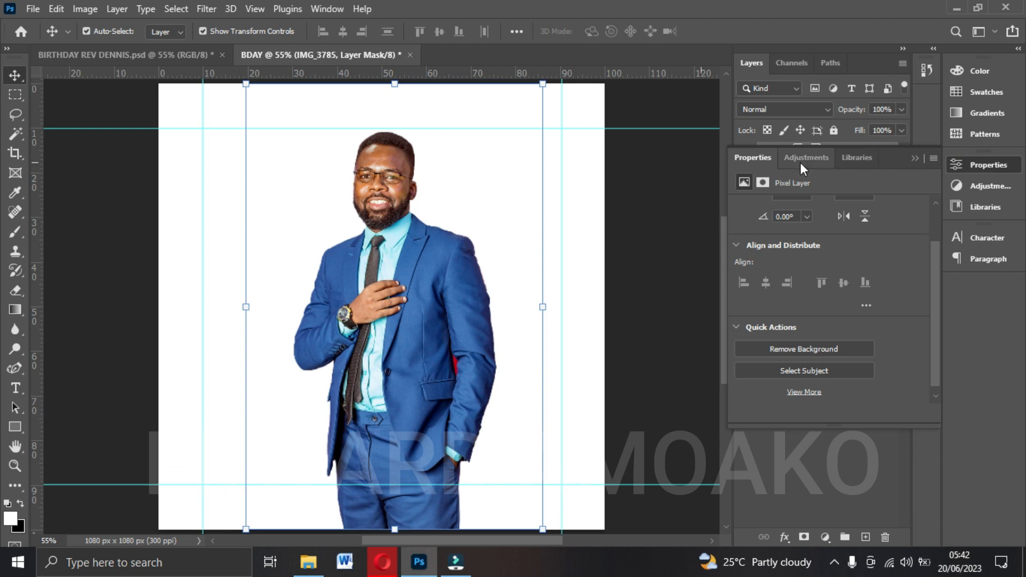
click(911, 157)
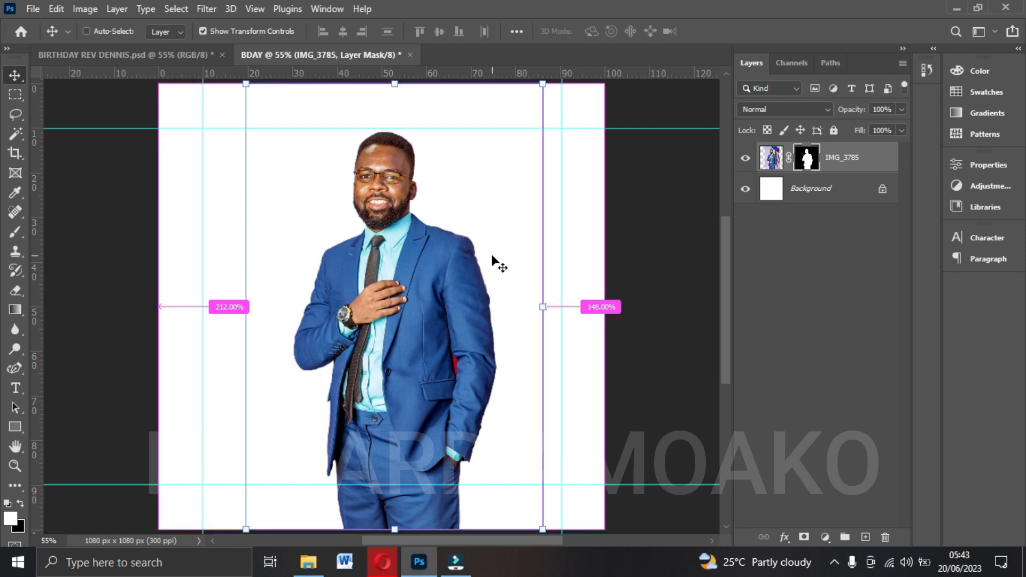
Remove the red background patch left between the jacket and the bent arm using the Magic Wand selection, and clear the selection.
key(ctrl+plus)
key(ctrl+plus)
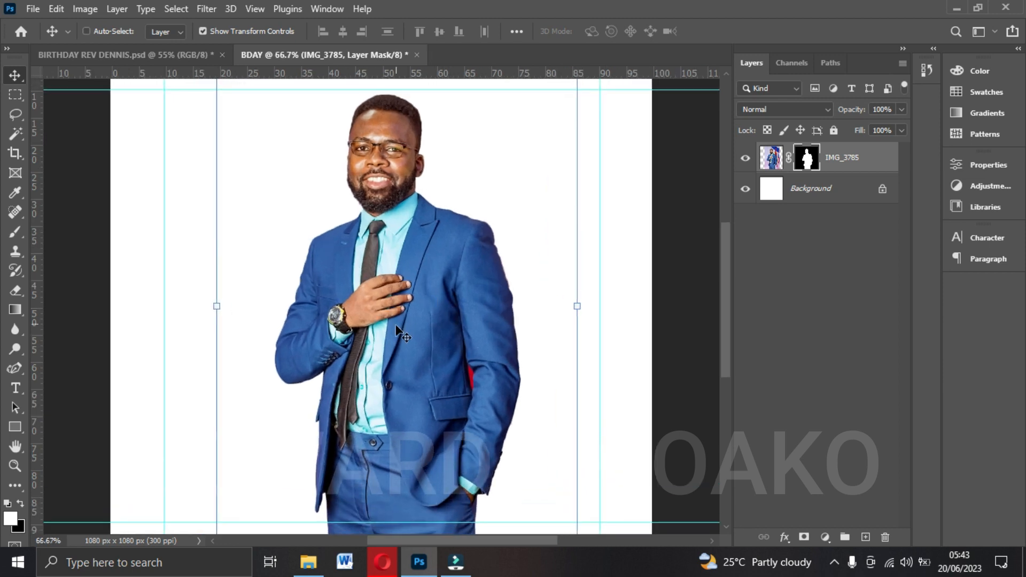
scroll(393, 315, down, 2)
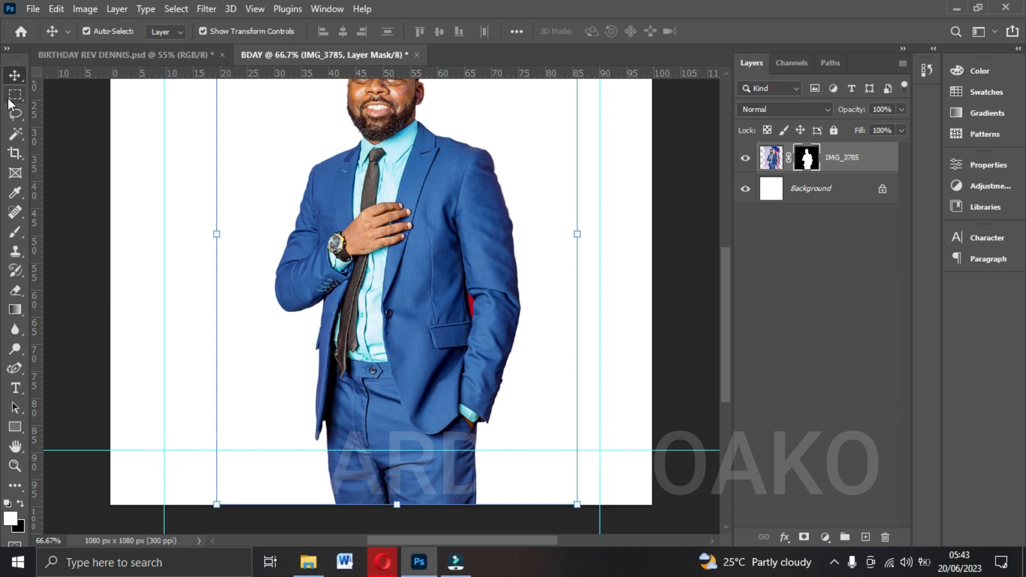
right_click(16, 136)
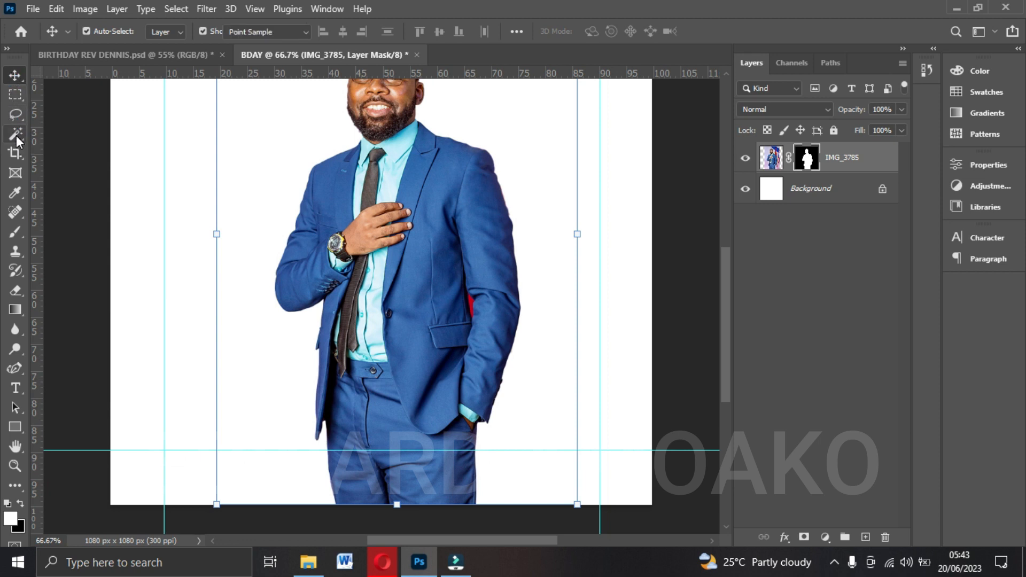
click(43, 135)
right_click(21, 131)
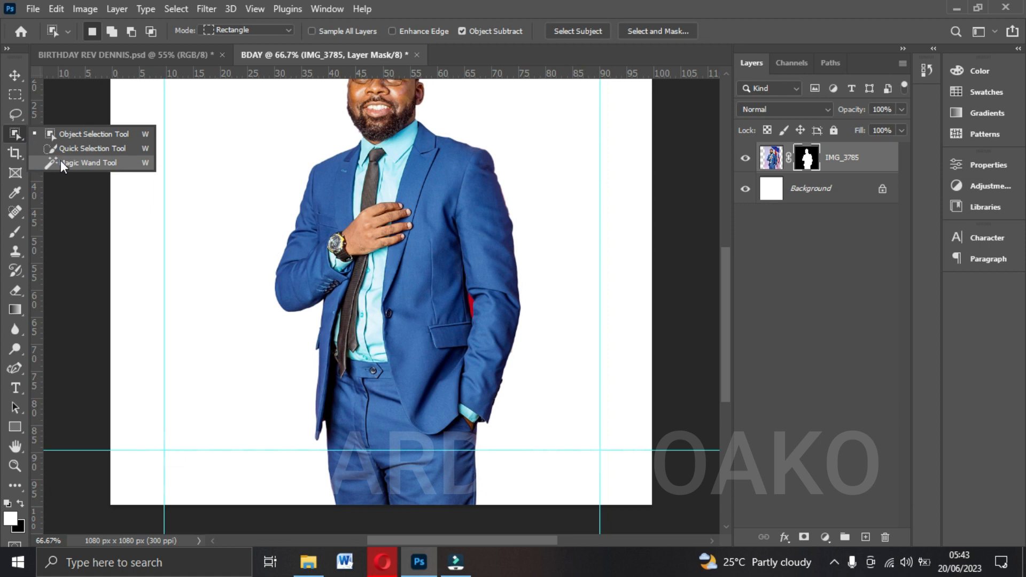
click(88, 161)
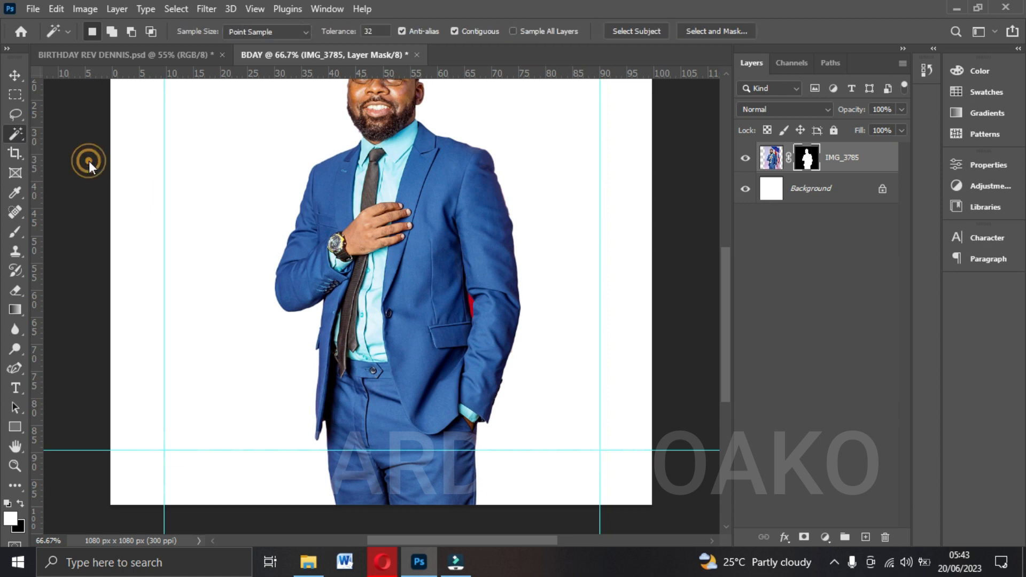
click(470, 300)
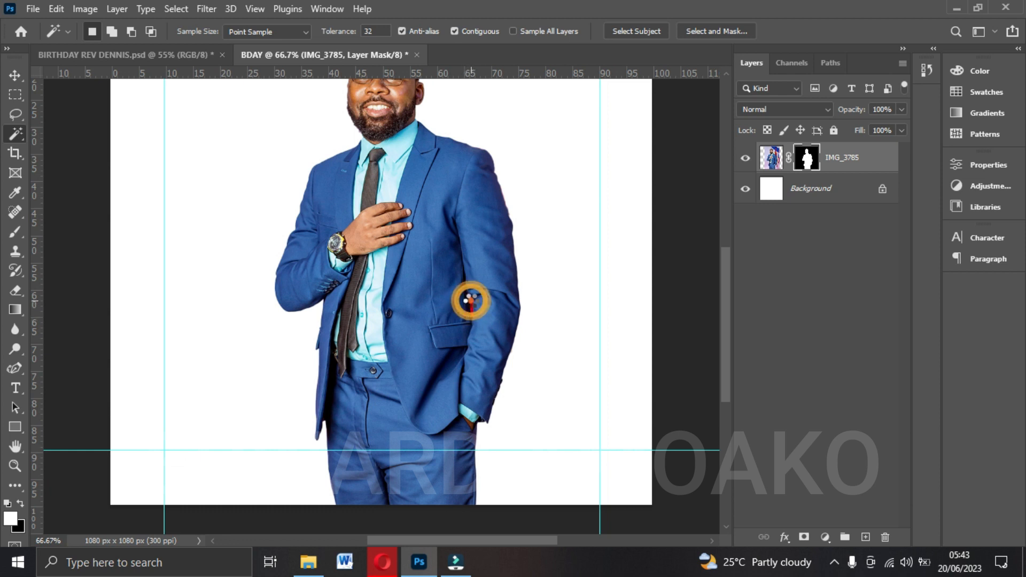
click(471, 306)
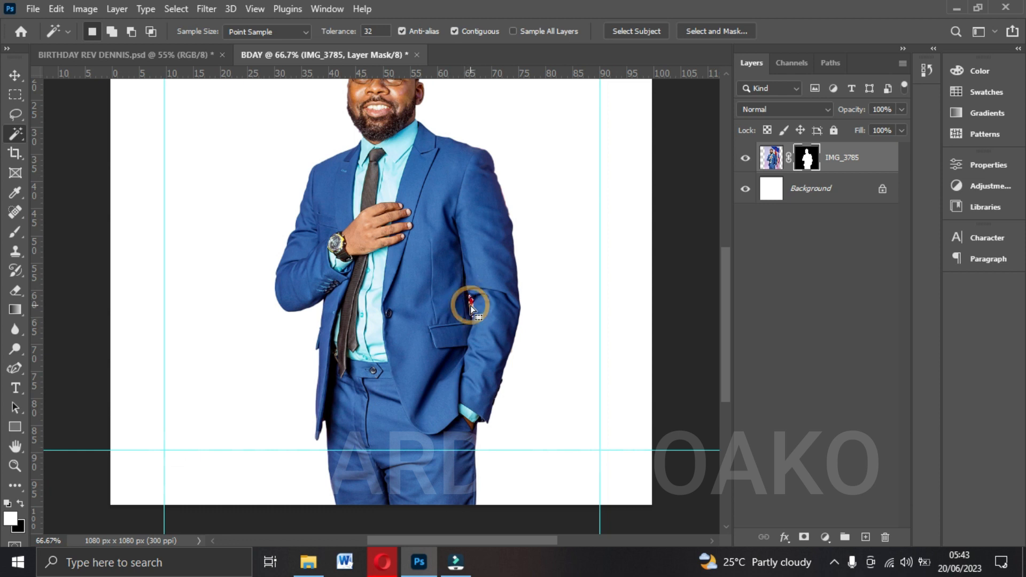
click(473, 310)
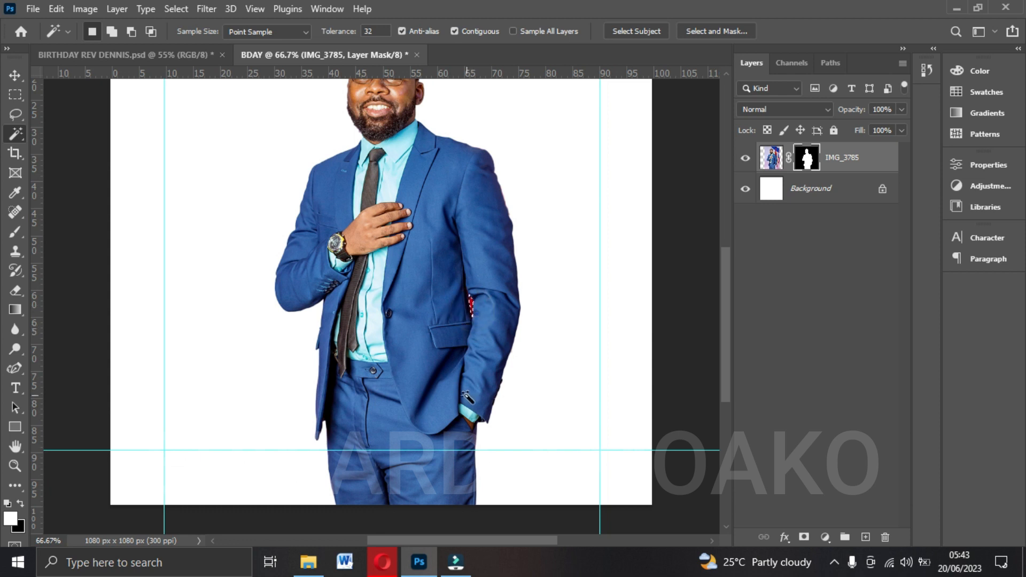
key(Delete)
key(ctrl+d)
Scale the cut-out IMG_3785 photo to about 115% and place it right of centre, with the figure running off the canvas's lower edge.
click(15, 75)
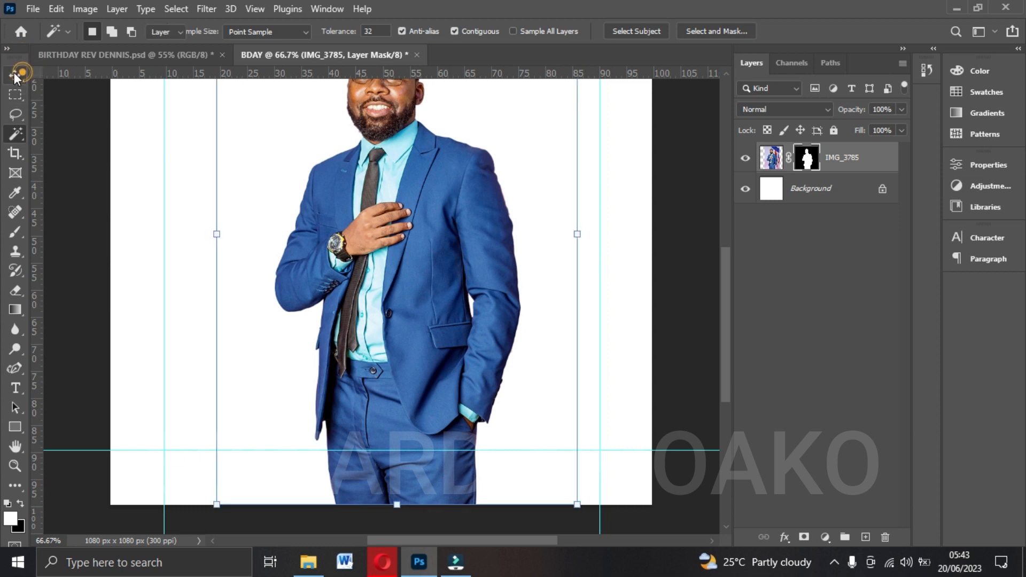
scroll(396, 167, up, 1)
scroll(396, 166, up, 2)
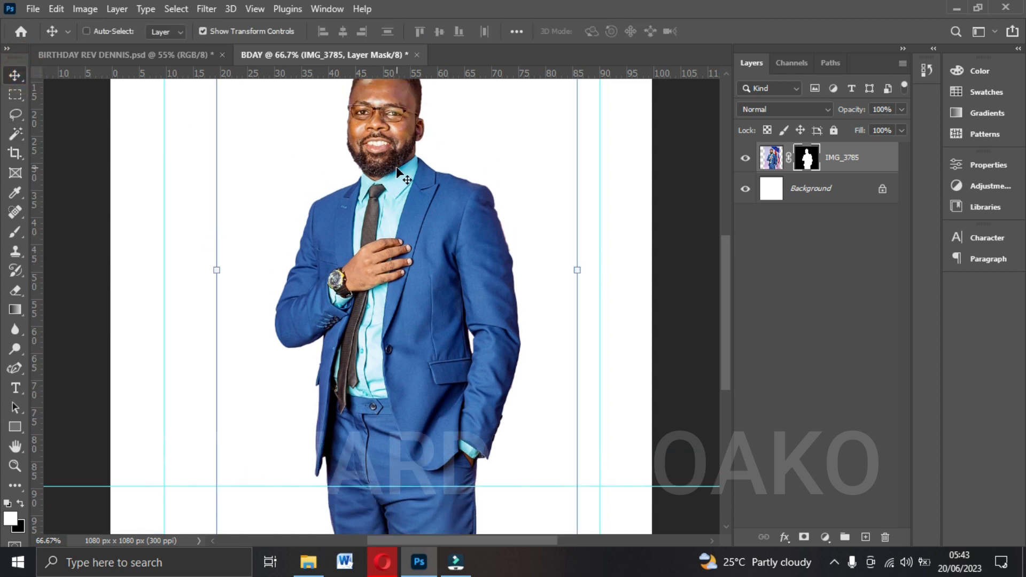
key(ctrl+minus)
scroll(394, 172, up, 2)
drag(383, 238, 393, 237)
scroll(393, 241, down, 5)
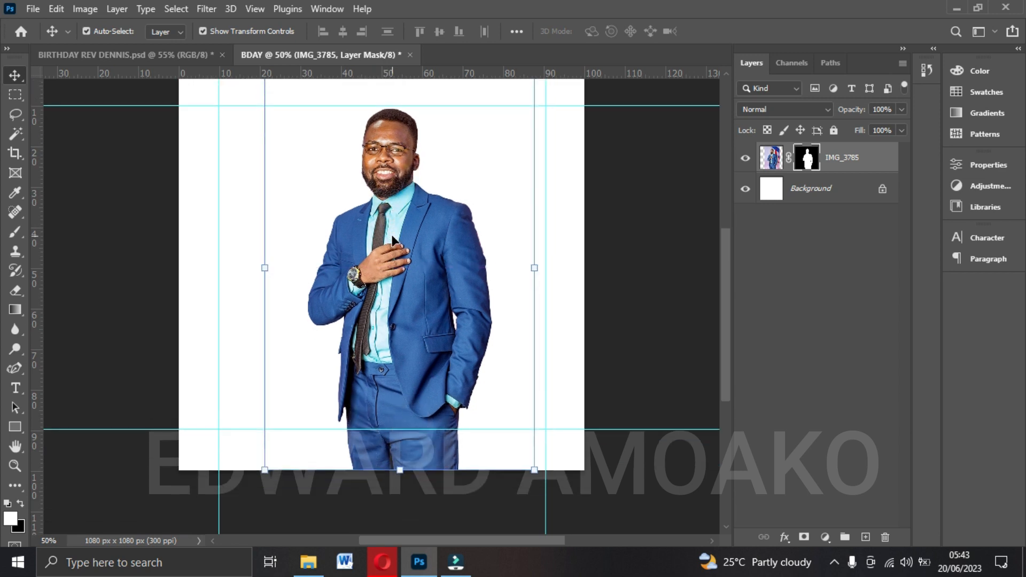
drag(401, 435, 402, 487)
scroll(407, 356, up, 4)
drag(405, 348, 439, 331)
drag(286, 89, 279, 80)
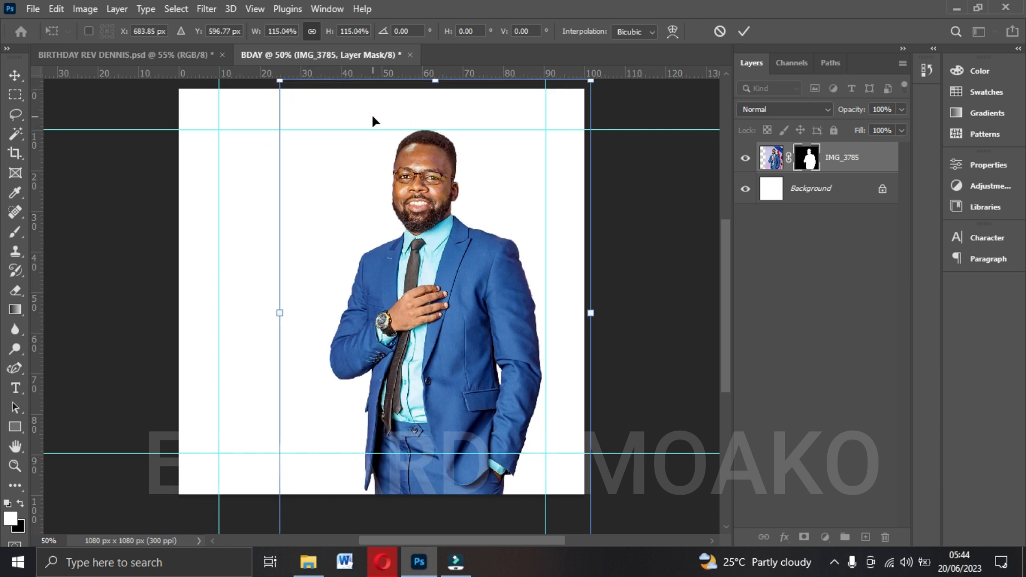
key(Return)
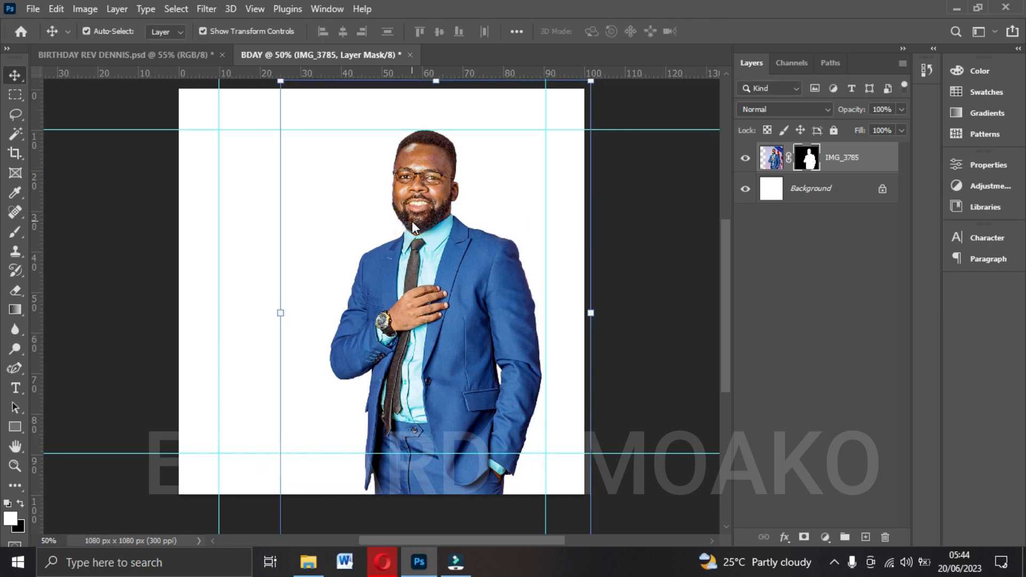
Check the finished birthday design for reference, and adjust the brightness and contrast of the IMG_3785 image rather than its mask.
click(152, 55)
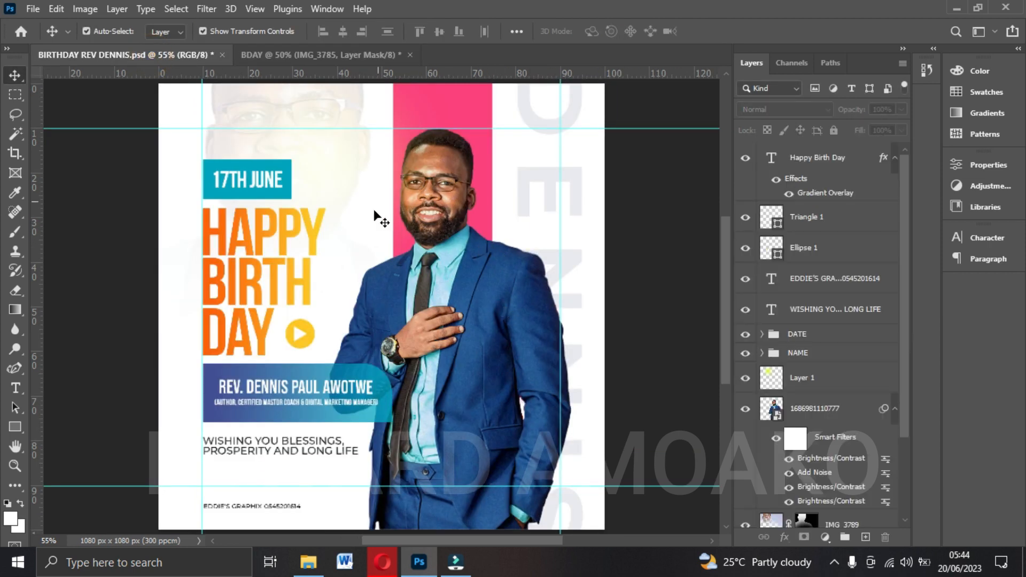
click(315, 55)
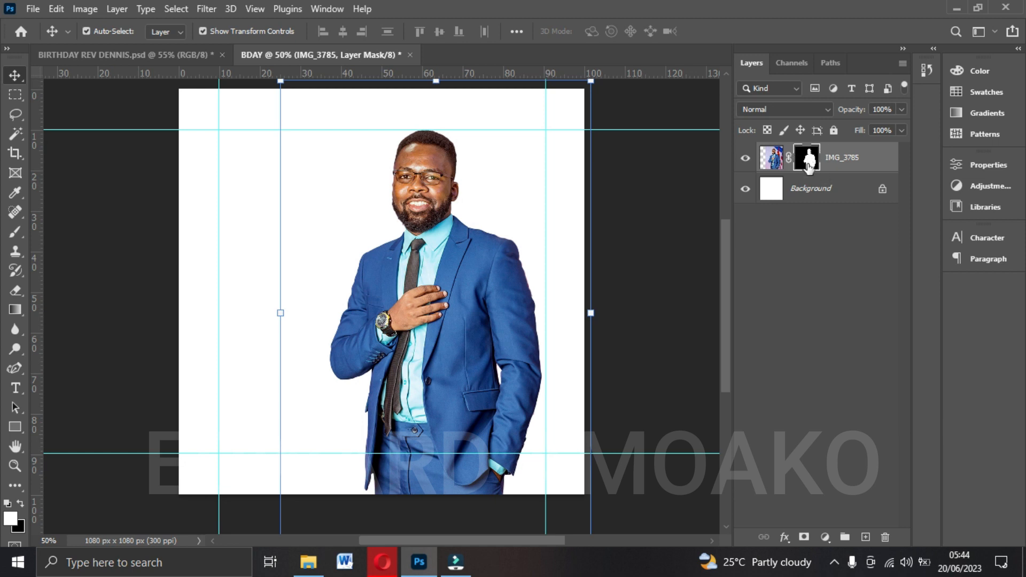
click(771, 158)
click(85, 9)
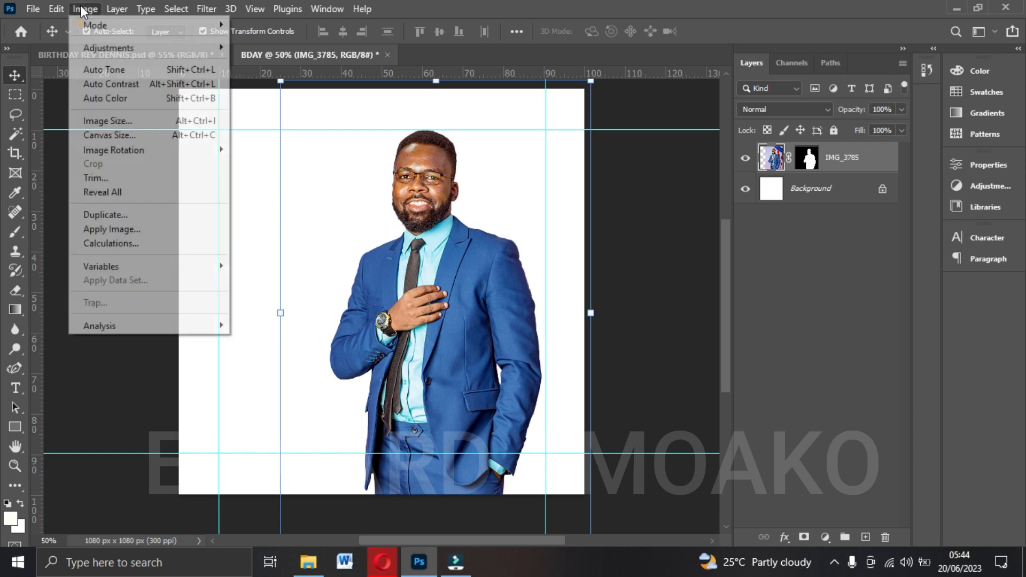
mouse_move(149, 48)
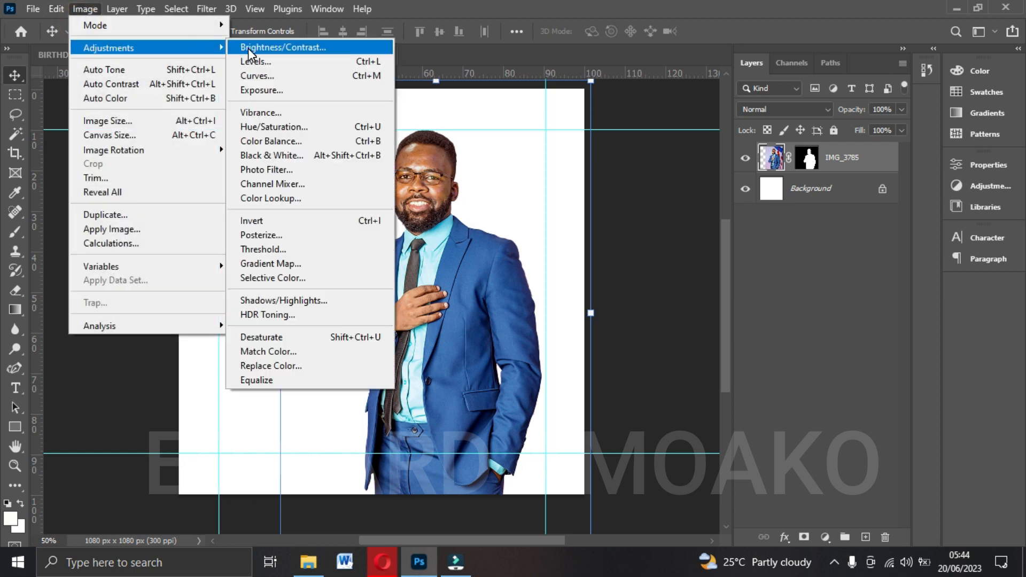
click(252, 50)
mouse_move(676, 222)
mouse_down()
mouse_move(717, 233)
mouse_move(685, 239)
mouse_up()
mouse_move(672, 188)
mouse_down()
mouse_move(665, 197)
mouse_move(665, 189)
mouse_up()
click(791, 172)
key(v)
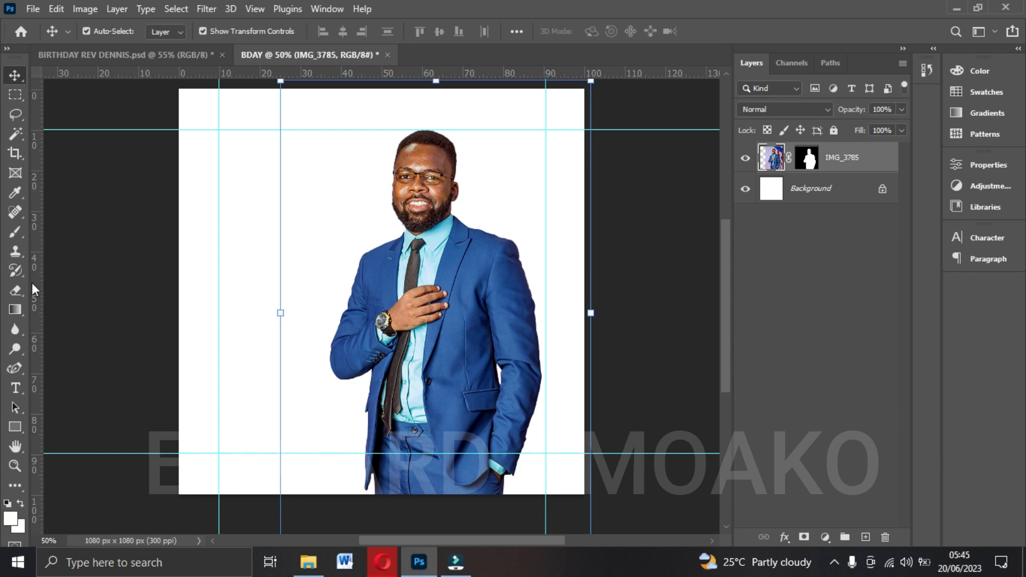
Set the Type tool's text colour to the blue #2c61a7 sampled from the man's jacket.
click(15, 388)
click(95, 388)
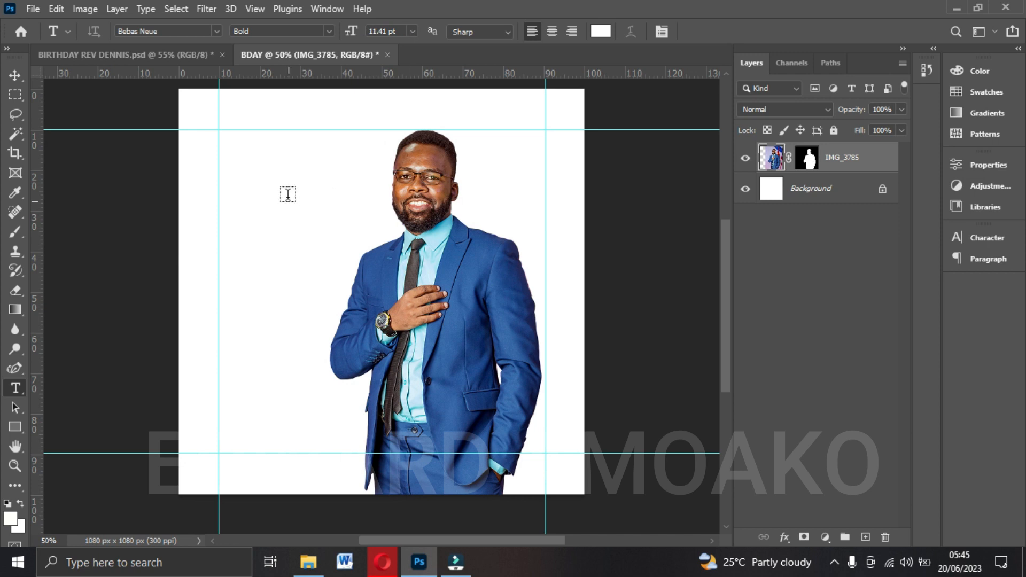
click(599, 31)
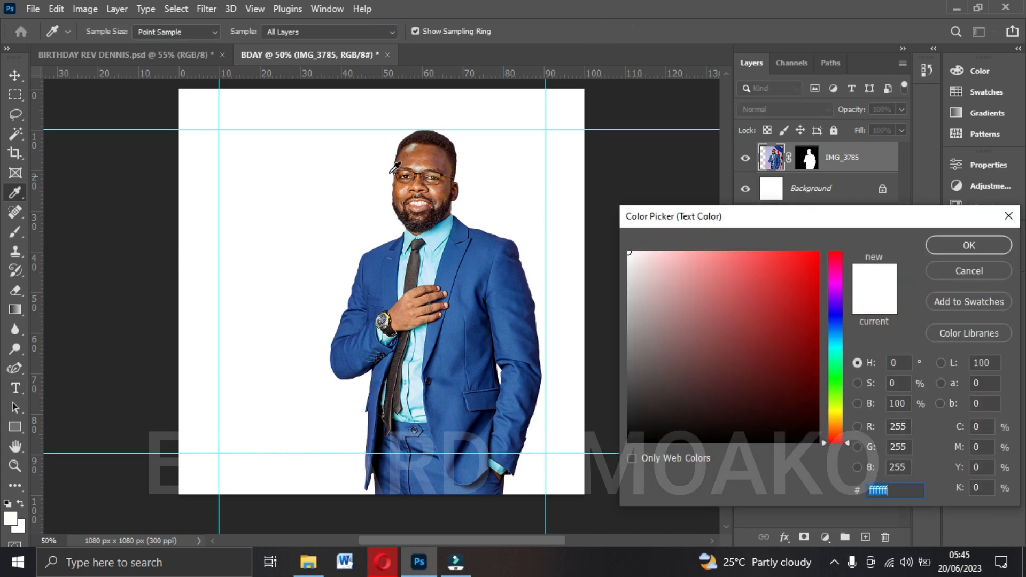
click(468, 269)
click(934, 246)
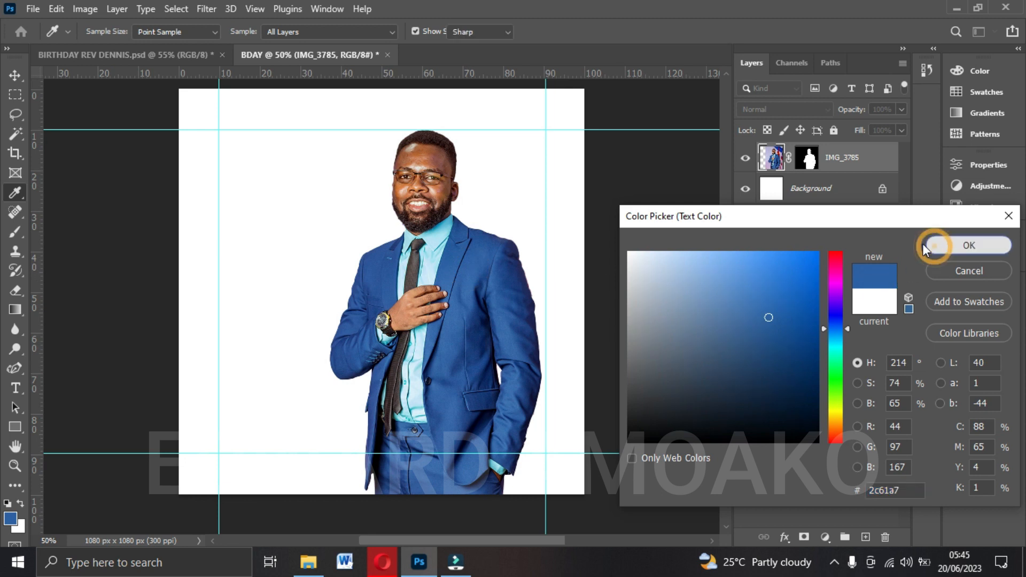
Add the text "HAPPY BIRTH DAY" on three lines in the empty area beside the man, near the left guide.
click(231, 231)
text(HAPPY)
key(Return)
text(BIRTHDA)
key(BackSpace)
key(BackSpace)
key(Return)
text(day)
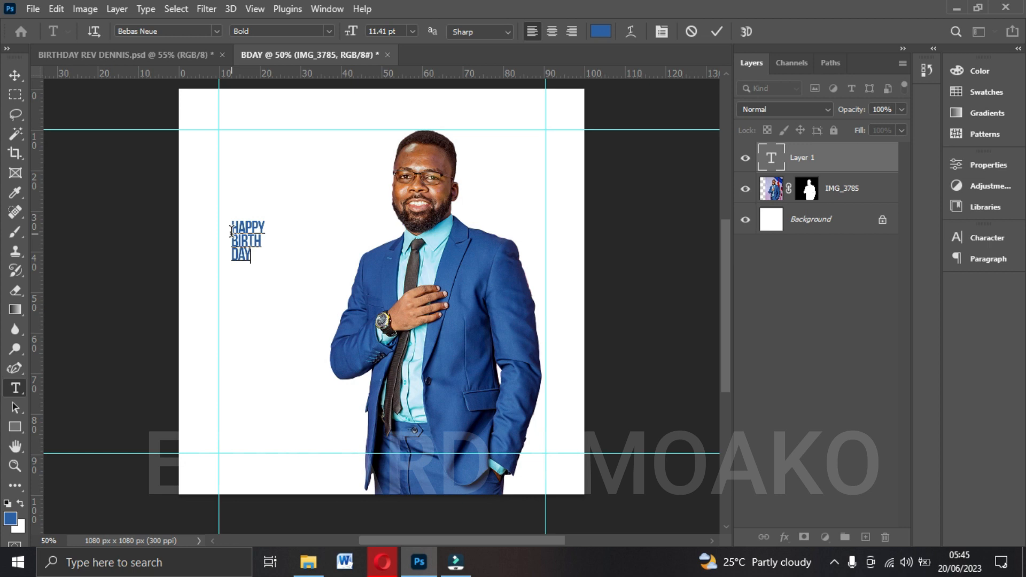
click(717, 31)
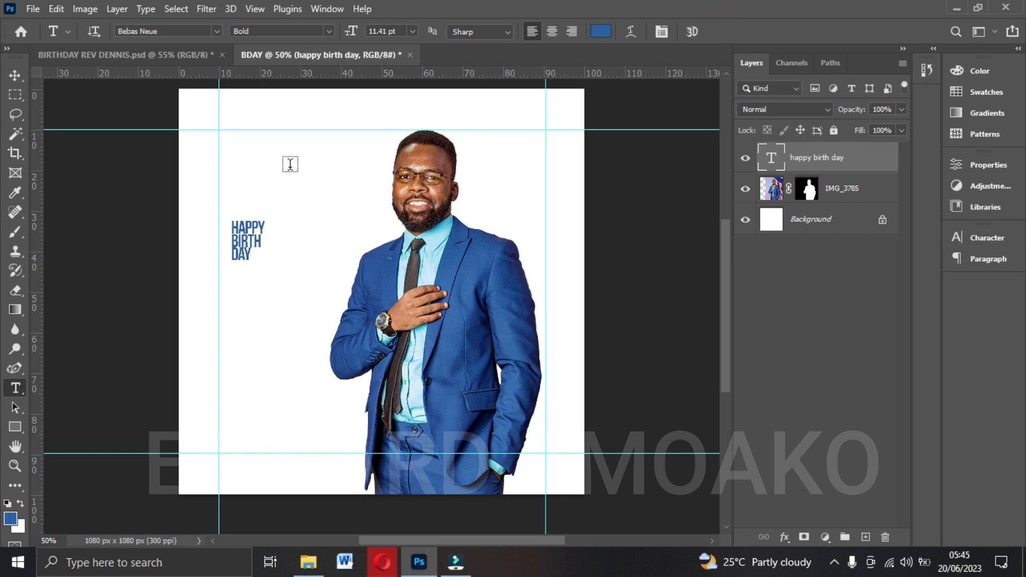
click(338, 9)
click(324, 10)
click(978, 244)
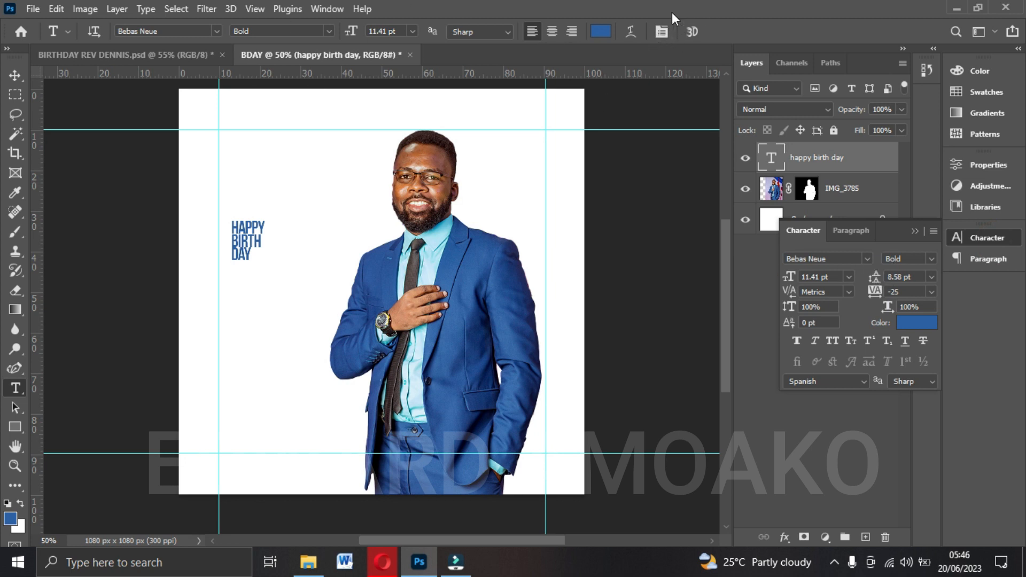
click(660, 32)
click(661, 32)
drag(898, 242, 995, 233)
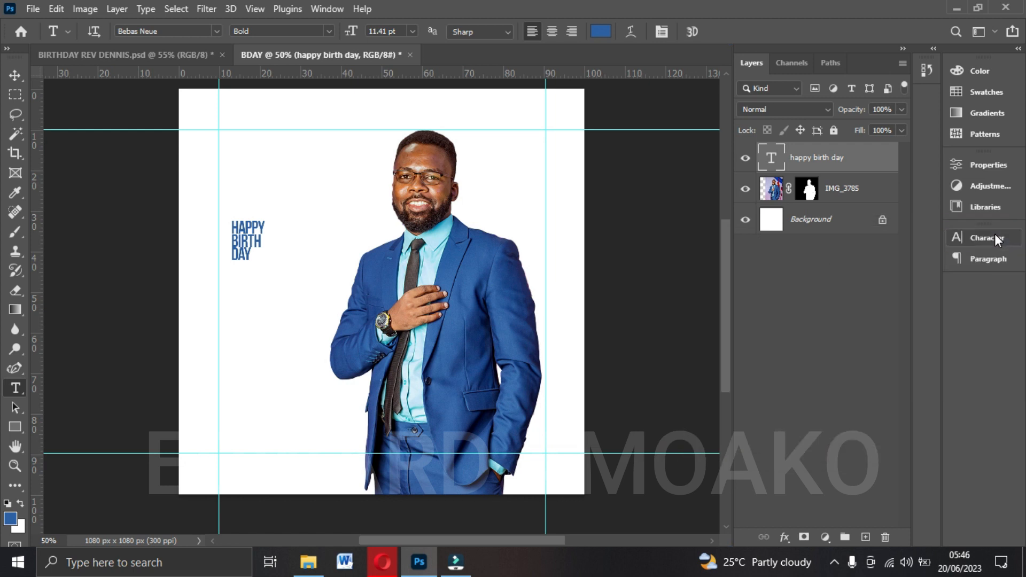
Show the character settings for the happy birth day text, and set its tracking to 0 and its leading to Auto.
click(14, 76)
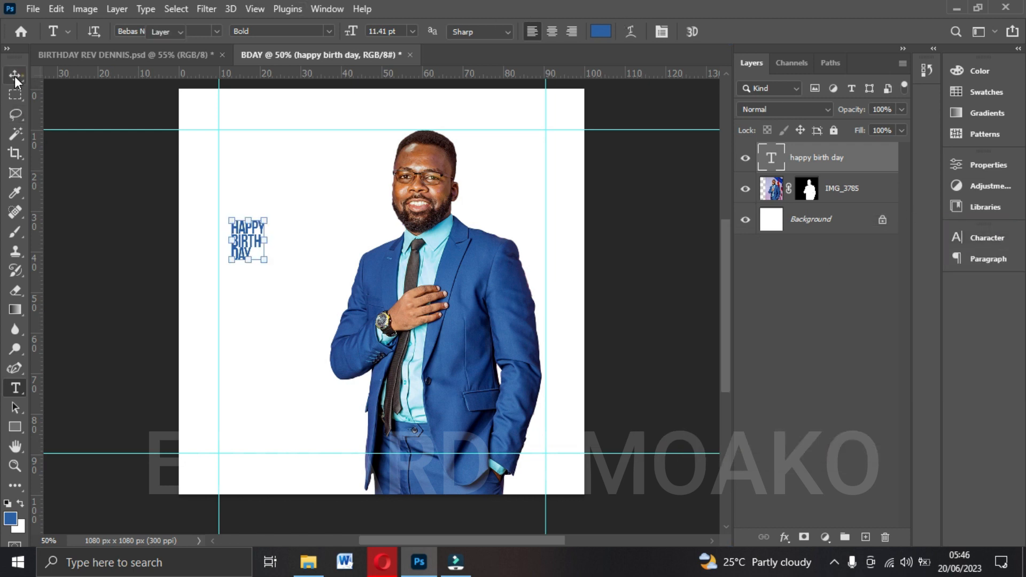
click(326, 9)
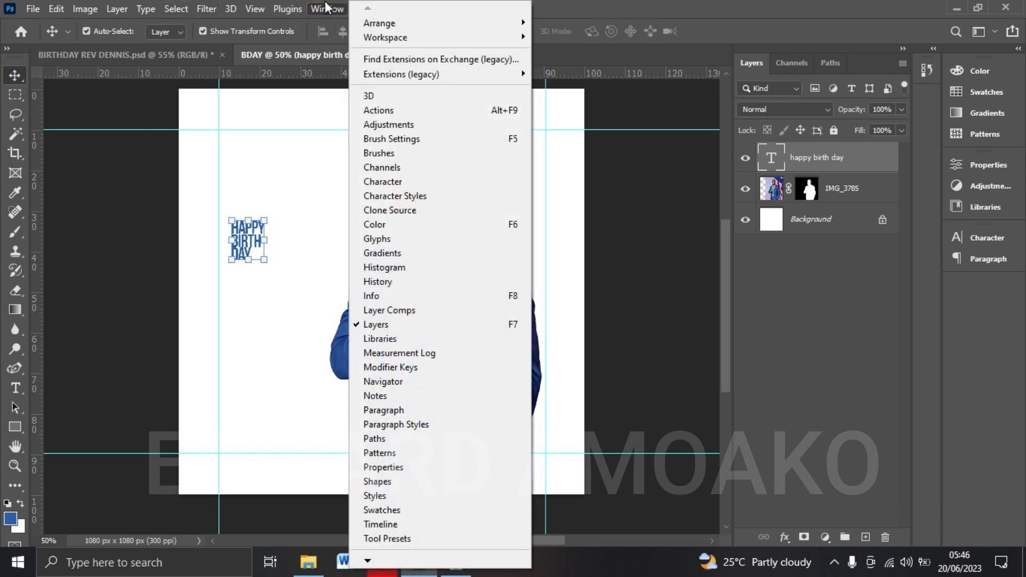
click(393, 183)
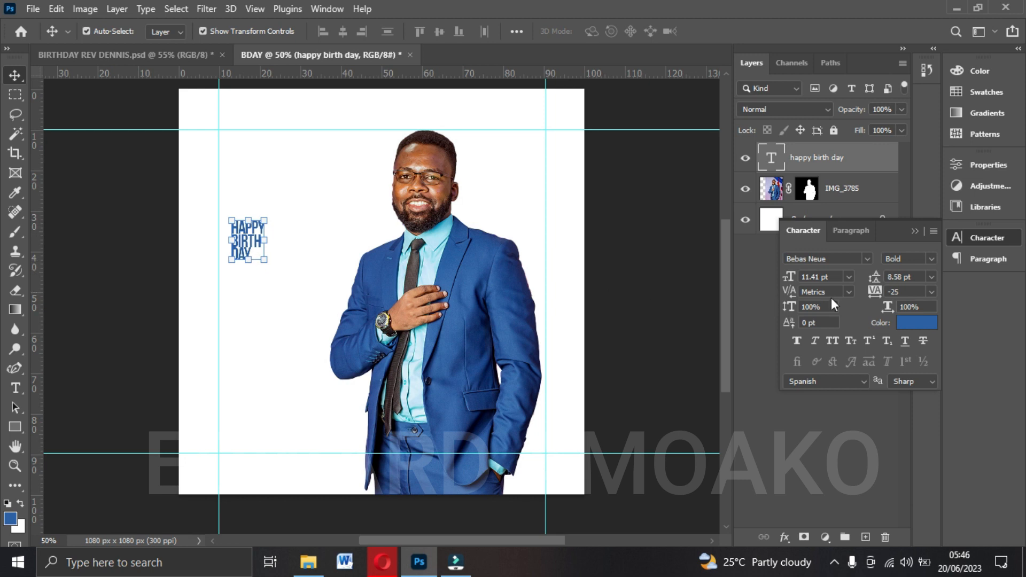
click(933, 292)
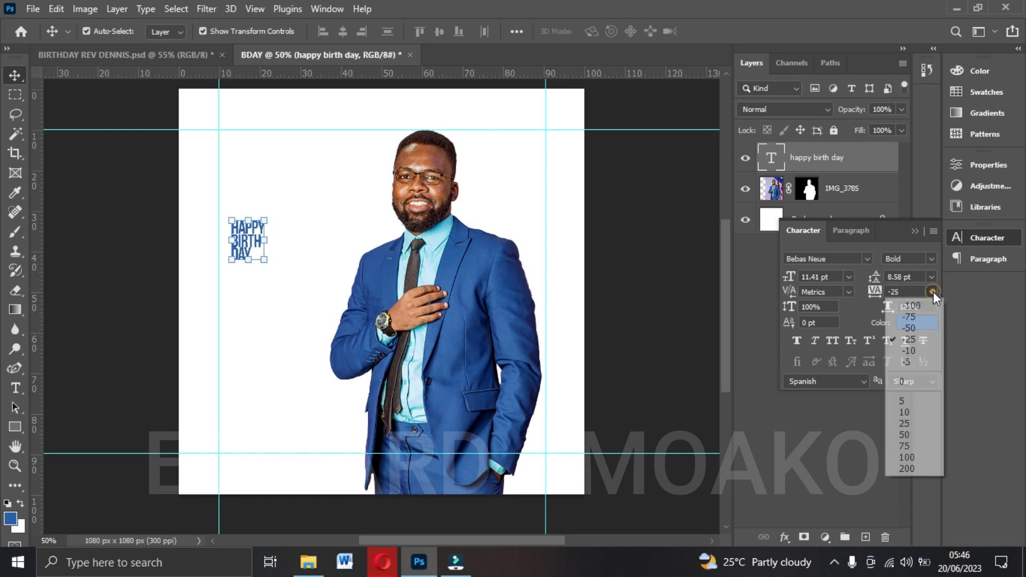
click(918, 382)
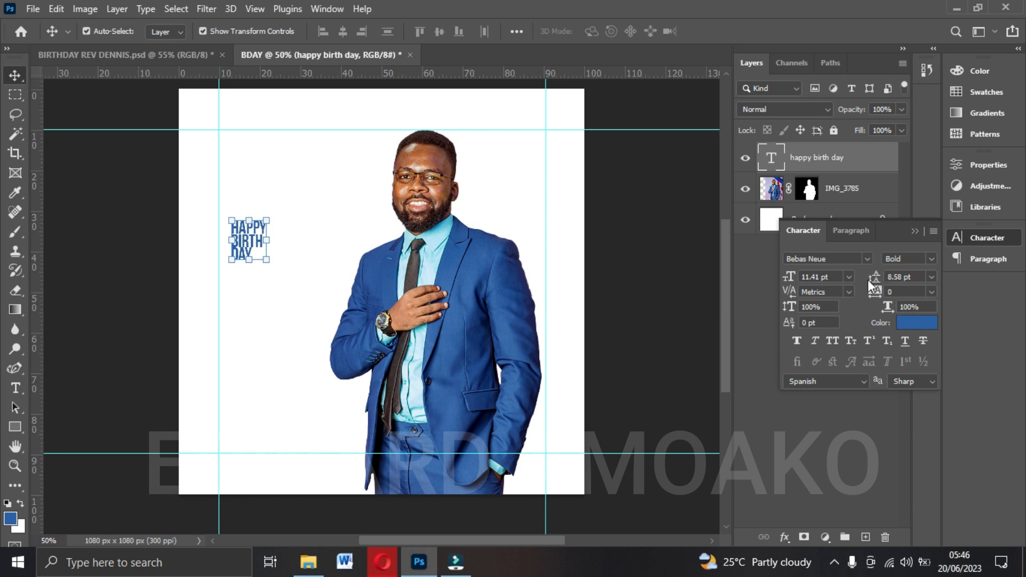
click(930, 277)
click(905, 293)
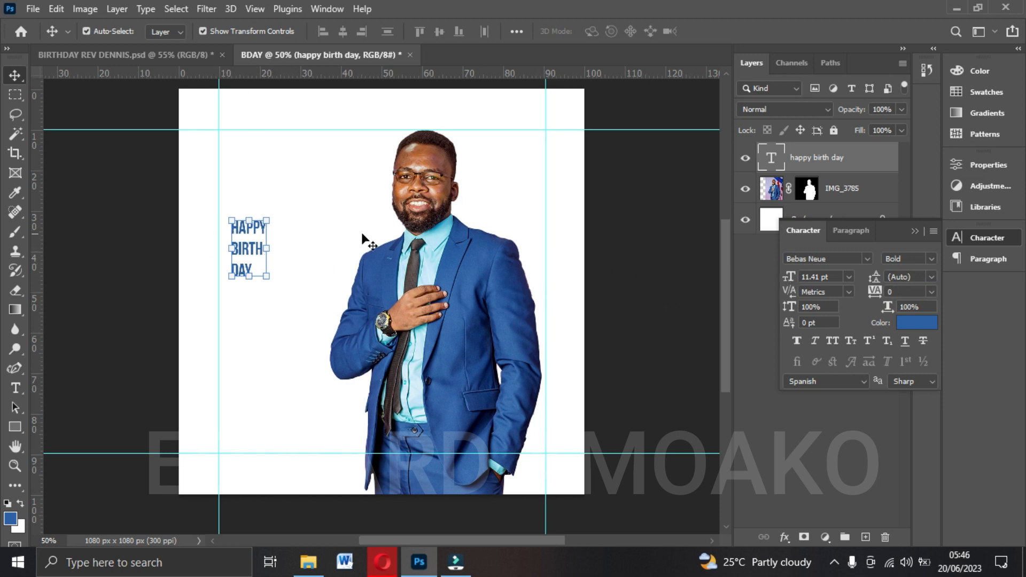
Set the happy birth day text's font size to 30 pt and its leading to 18 pt.
click(848, 277)
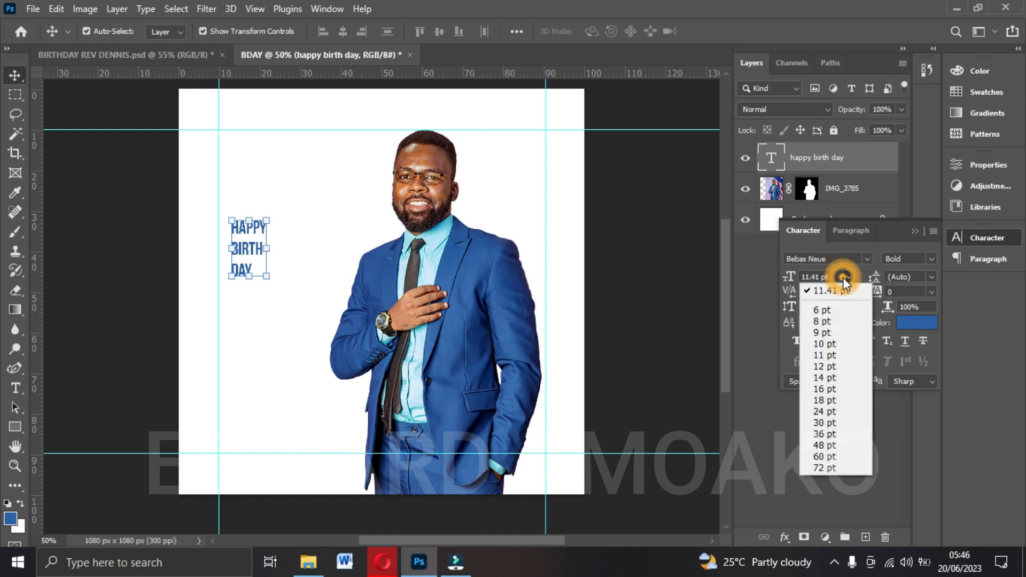
click(819, 420)
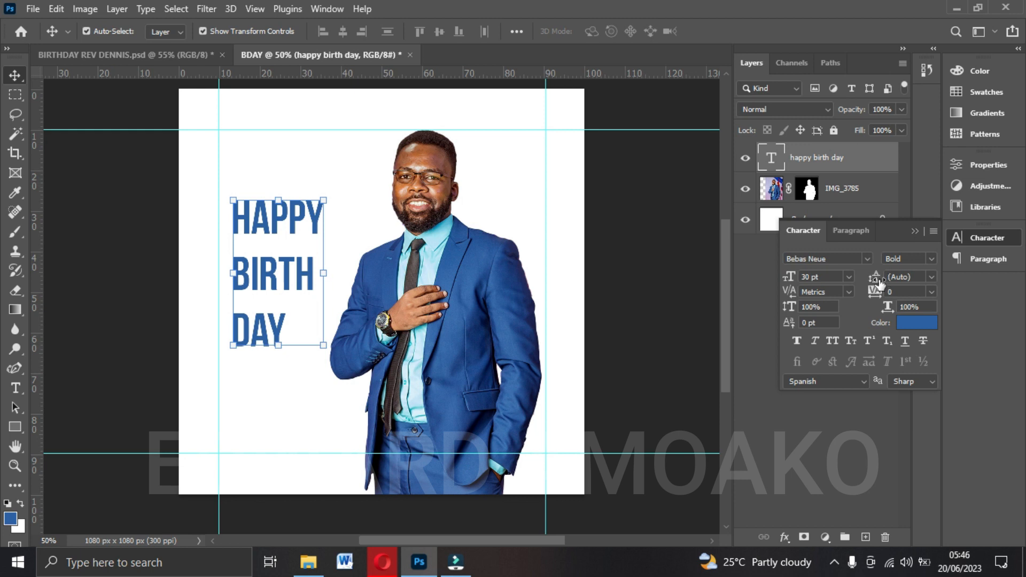
click(930, 276)
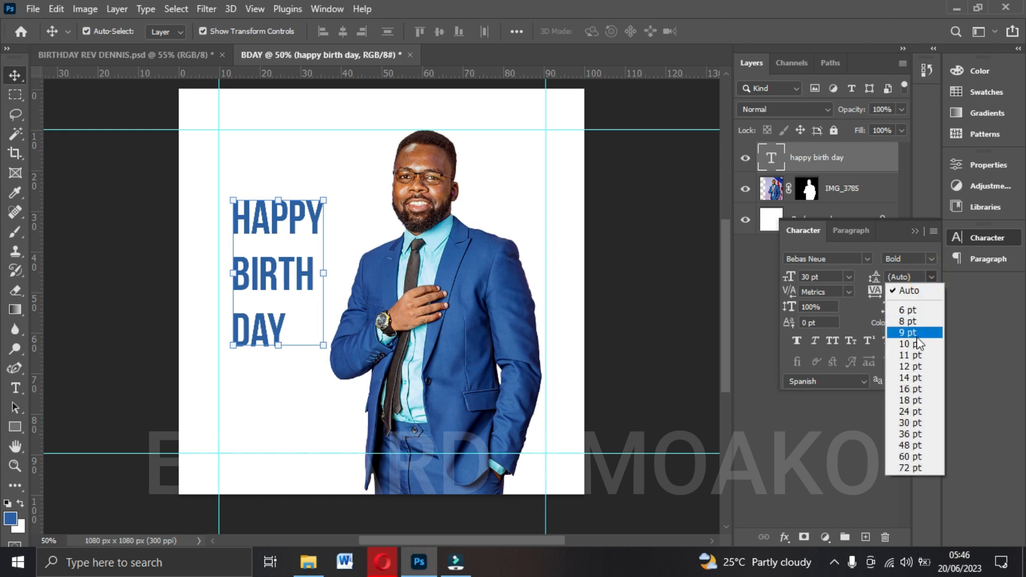
click(916, 341)
click(929, 277)
click(903, 400)
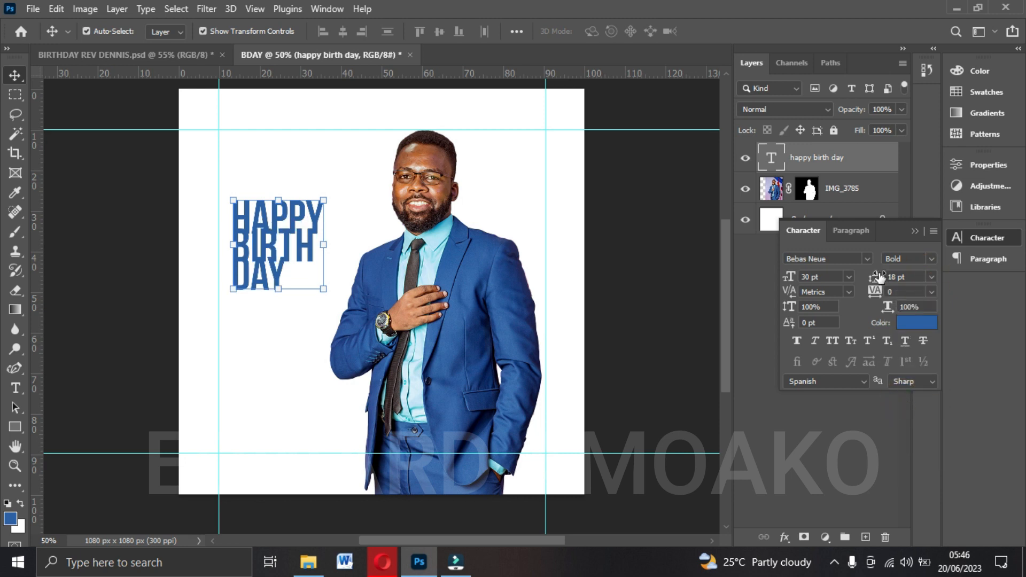
Set the happy birth day text's leading to 23 pt and scale it up to about 37.91 pt from the left guide.
mouse_move(874, 278)
mouse_down()
mouse_move(890, 278)
mouse_move(882, 284)
mouse_up()
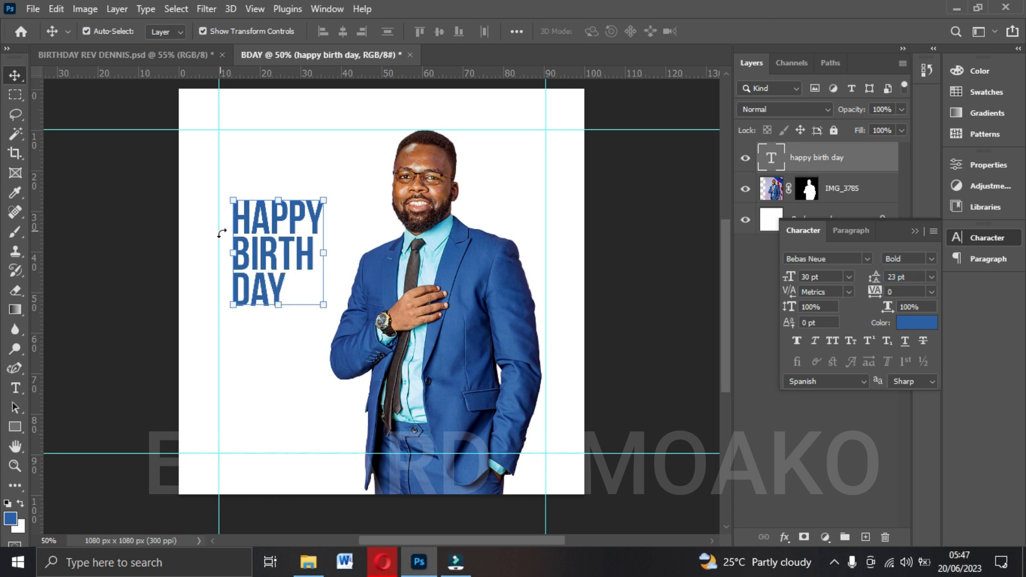
drag(233, 305, 208, 335)
drag(309, 206, 335, 177)
key(Return)
Set the happy birth day text's leading to 28 pt and enlarge the text block to about 40.71 pt.
drag(874, 277, 871, 276)
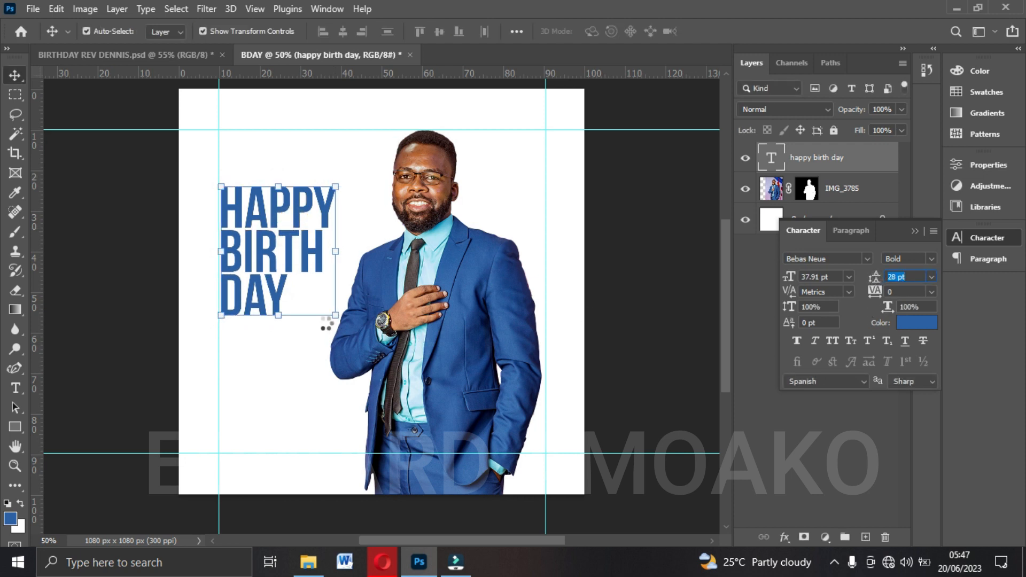
drag(335, 318, 337, 326)
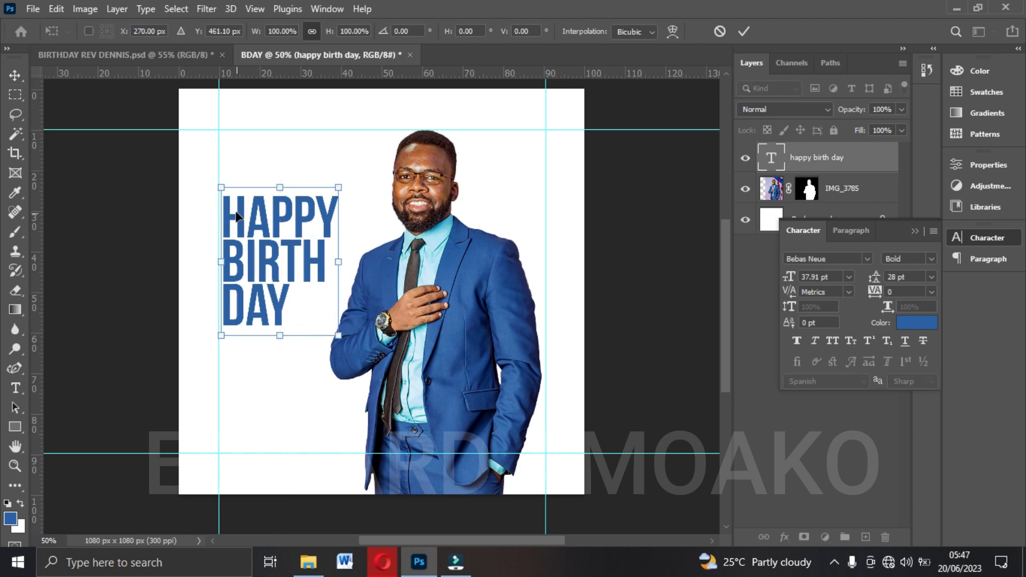
key(Return)
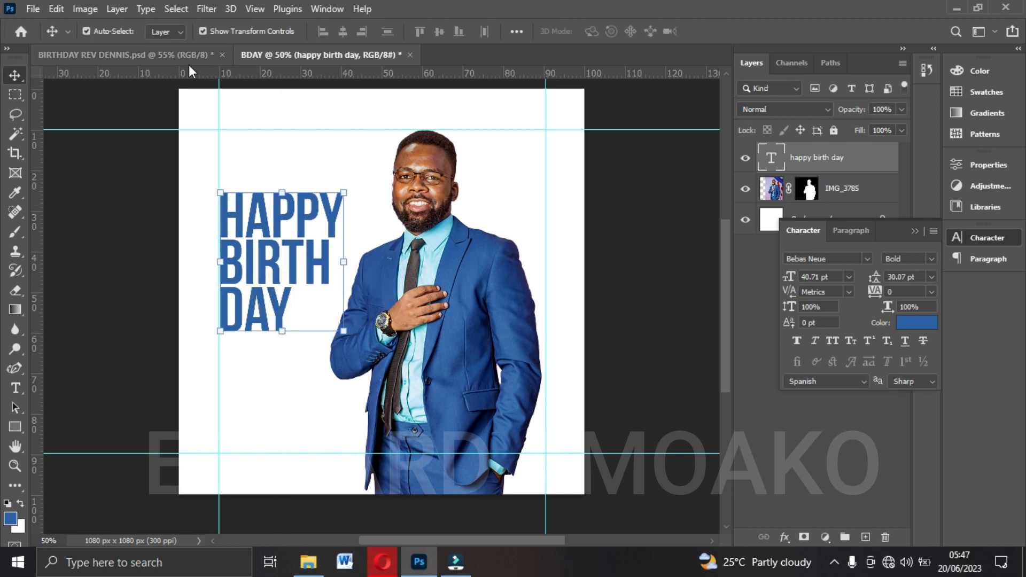
Compare the headline with the reference flyer, move it slightly down along the left guide, and set its tracking to -25.
click(190, 56)
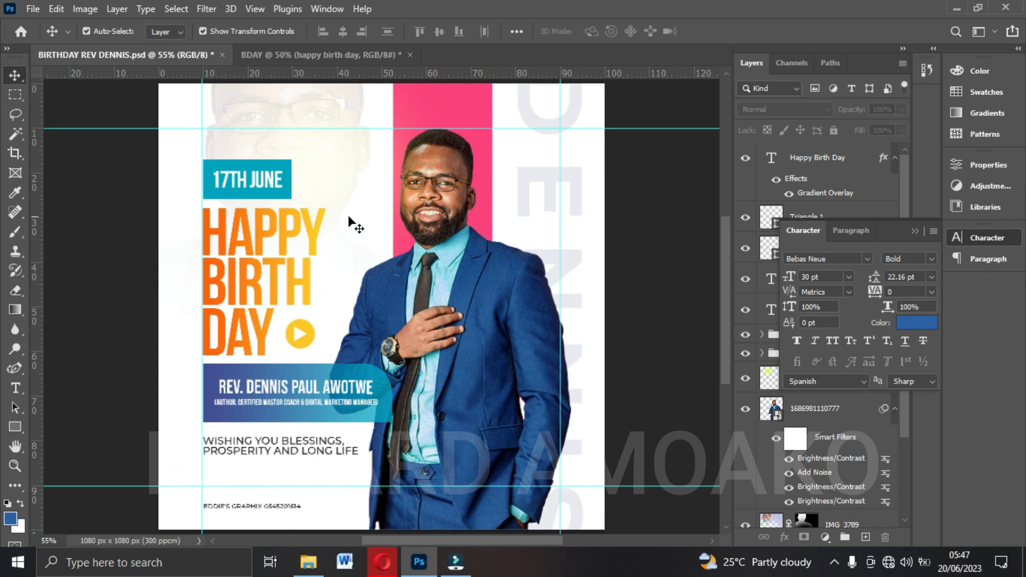
click(318, 54)
drag(293, 227, 279, 248)
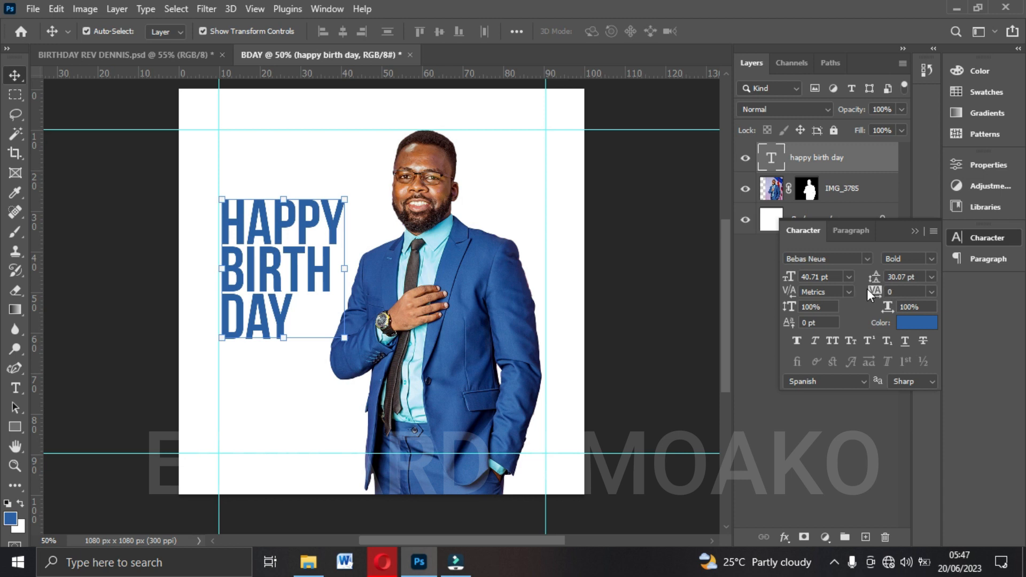
click(931, 294)
click(915, 336)
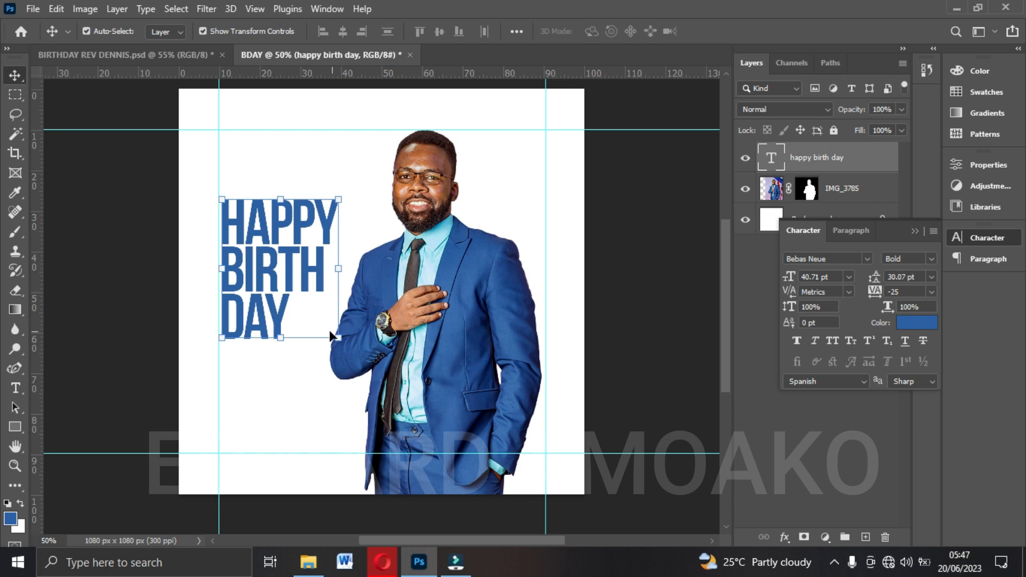
Extend the happy birth day text to meet the left guide, set its font size to 40 pt, and hide the character settings.
click(220, 340)
drag(218, 354, 217, 360)
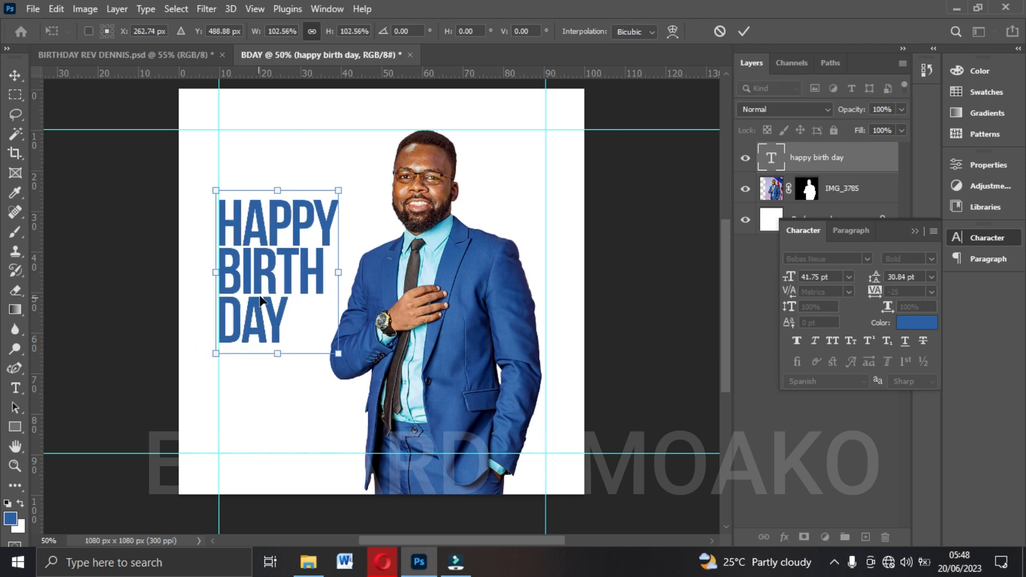
double_click(256, 294)
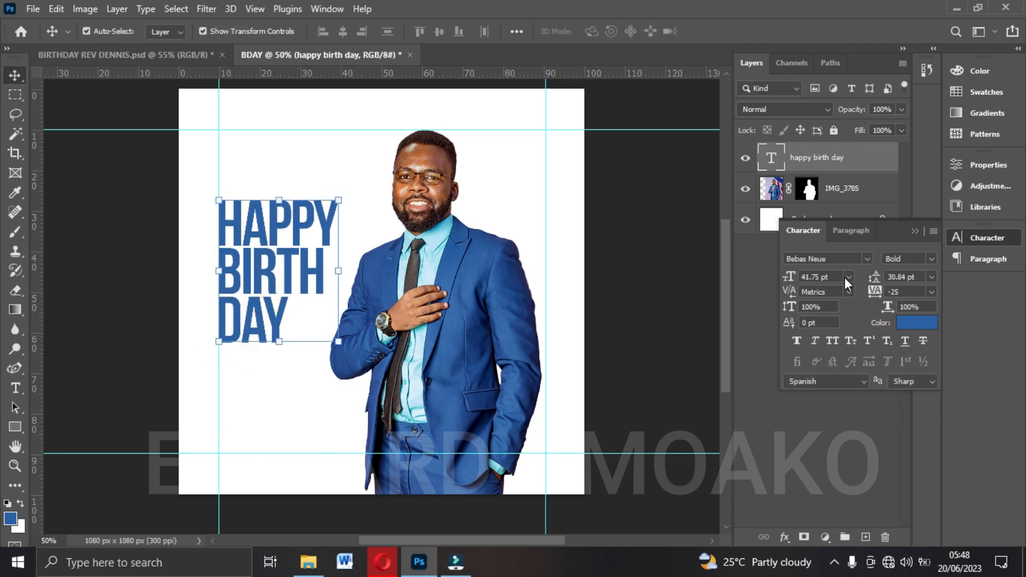
click(833, 278)
text(40)
key(Return)
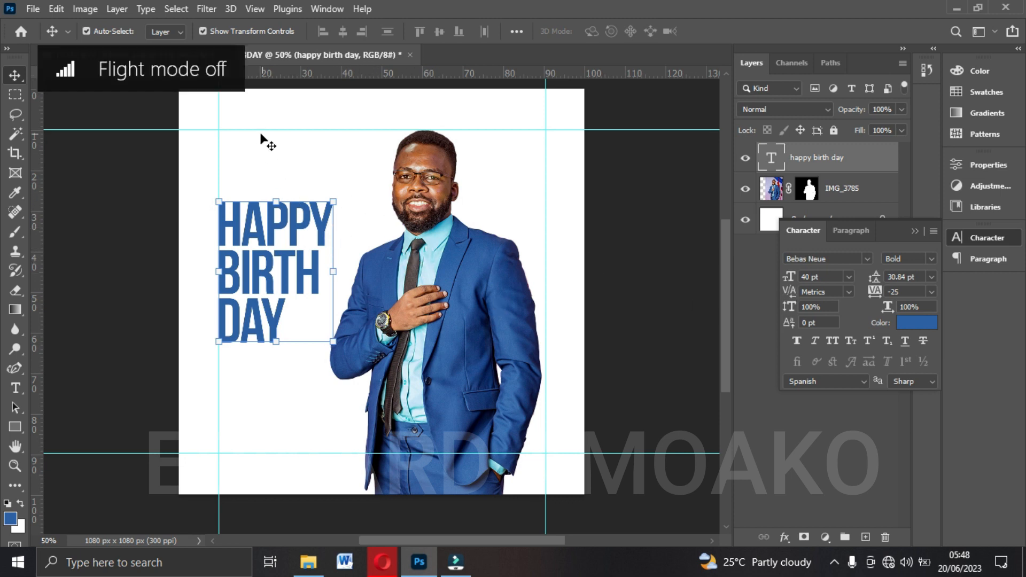
click(913, 230)
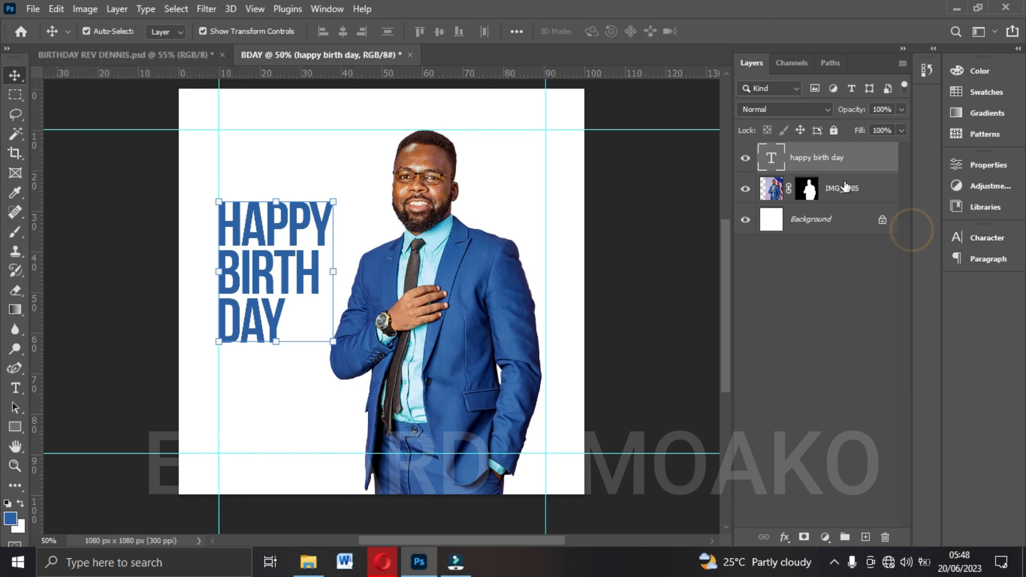
Add a Gradient Overlay to the happy birth day text using the orange-to-yellow gradient preset.
click(780, 536)
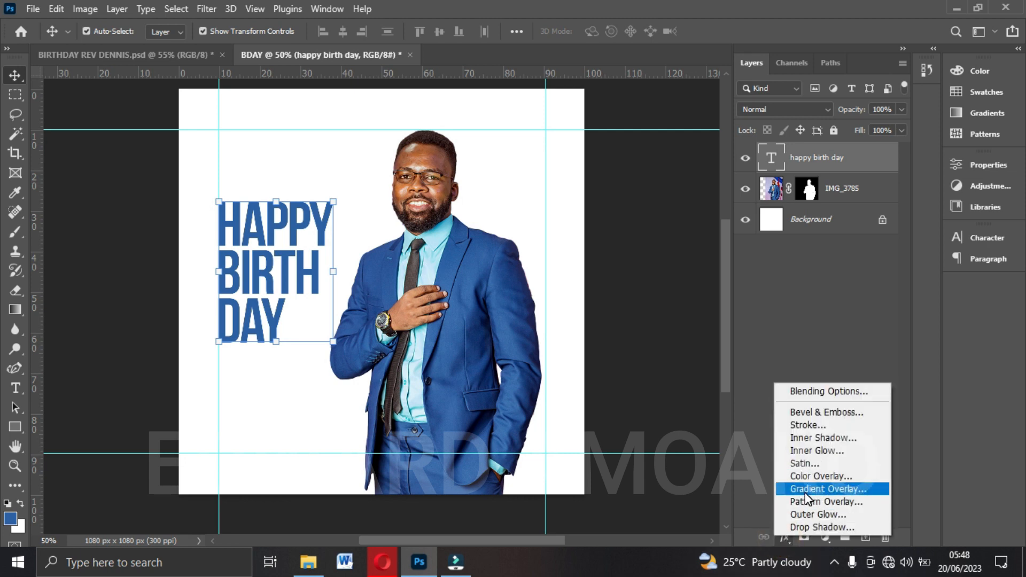
click(823, 489)
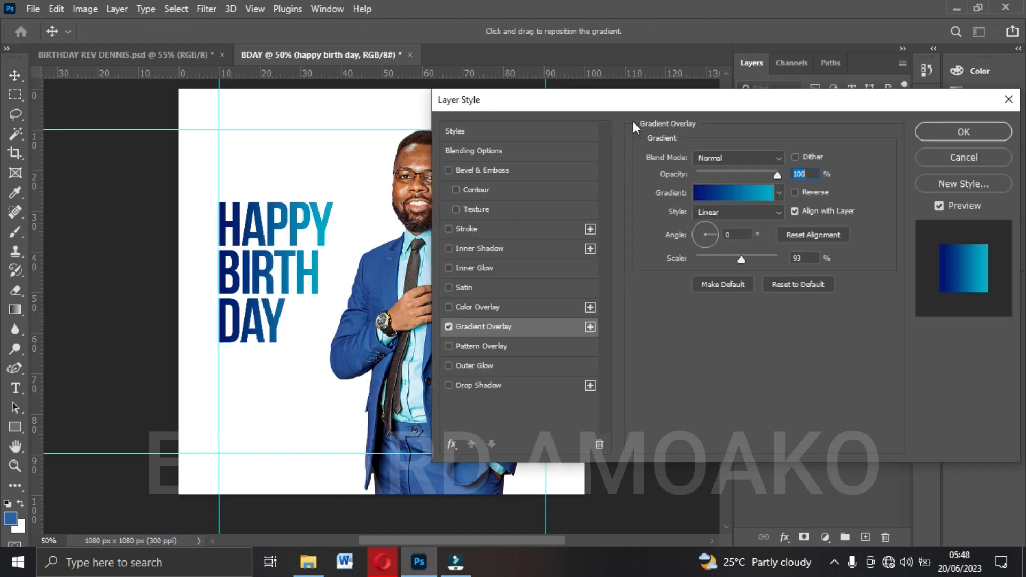
drag(576, 95, 710, 102)
click(866, 193)
scroll(752, 215, down, 4)
scroll(752, 216, down, 3)
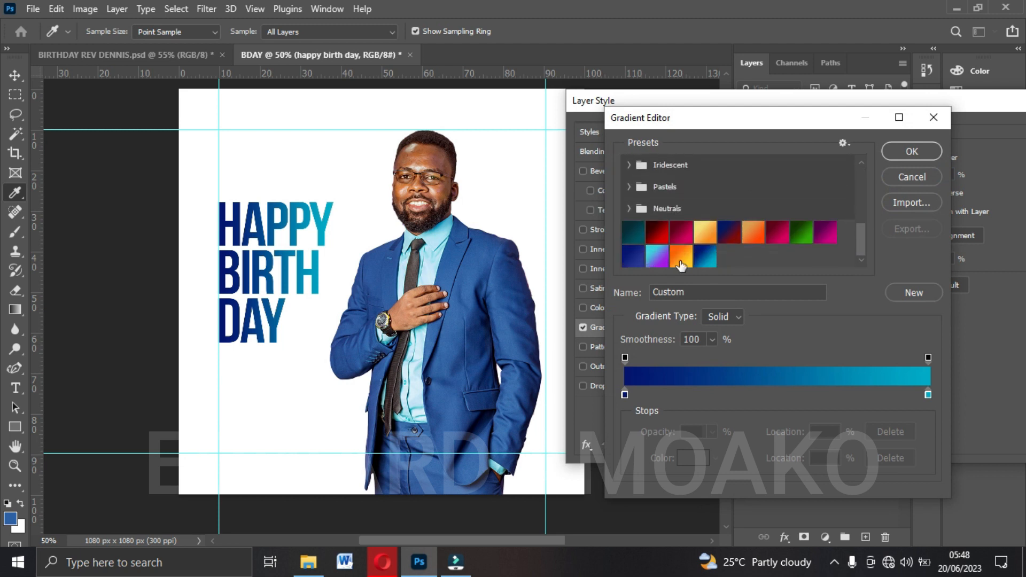
click(681, 258)
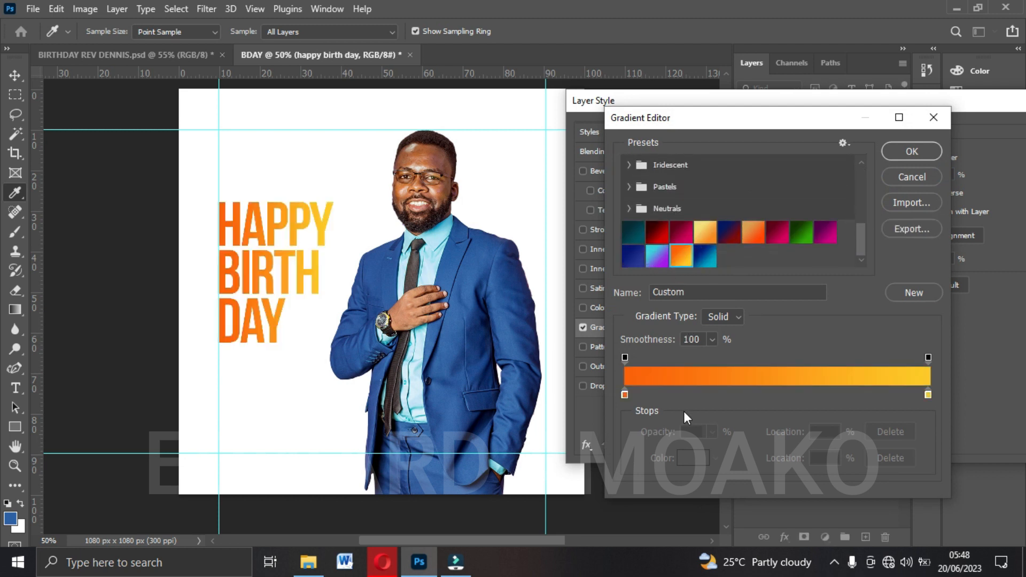
Use #fb6104 for the gradient's start stop and #feca1e for its end stop, and accept the gradient.
click(623, 395)
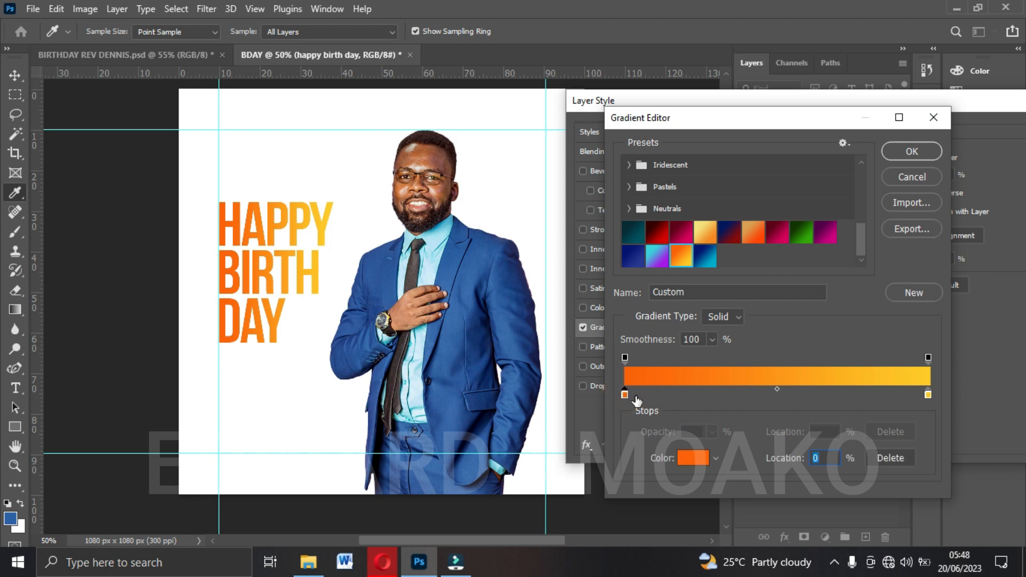
click(691, 460)
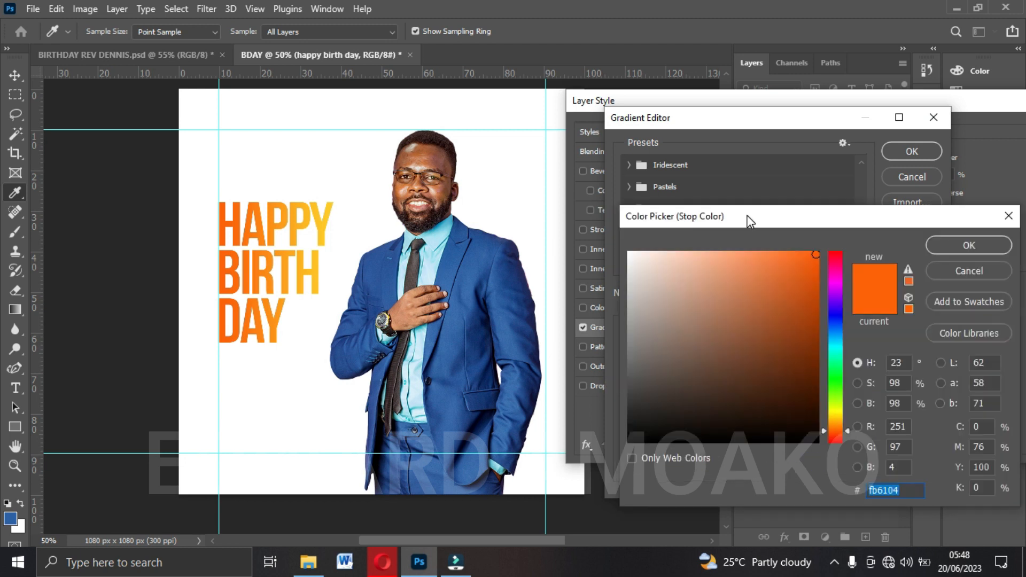
drag(752, 215, 632, 162)
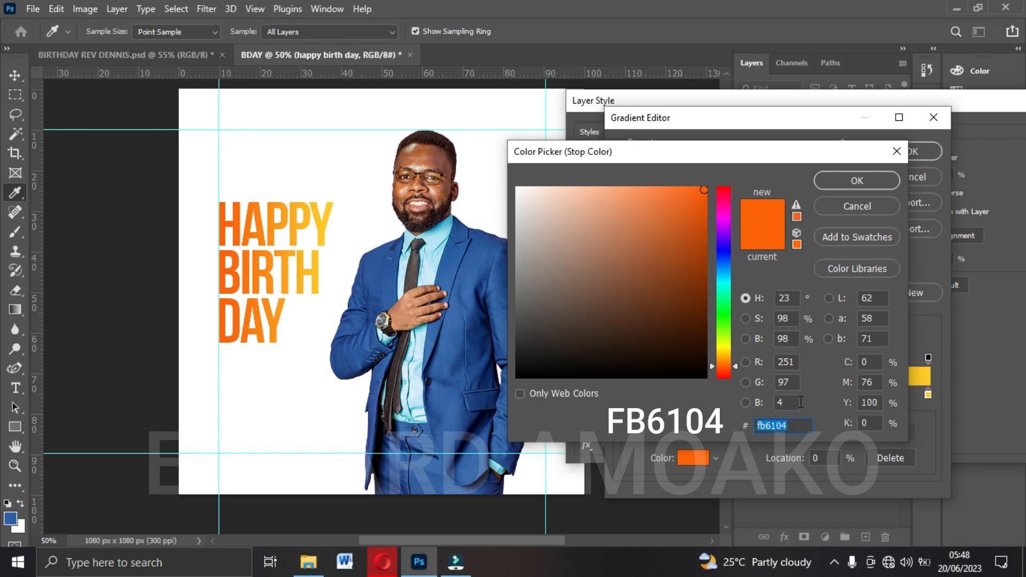
click(848, 181)
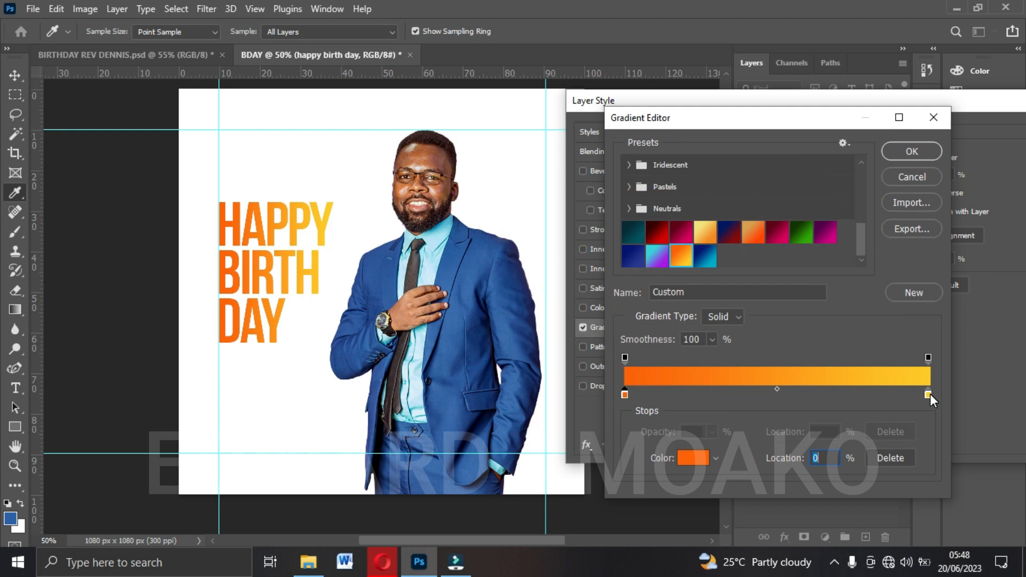
click(928, 394)
click(690, 461)
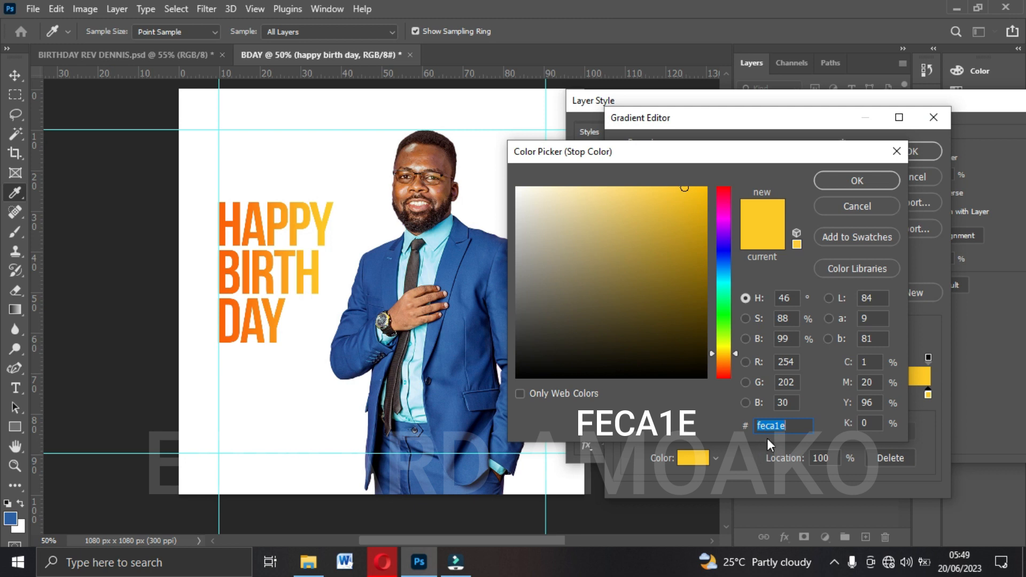
click(851, 182)
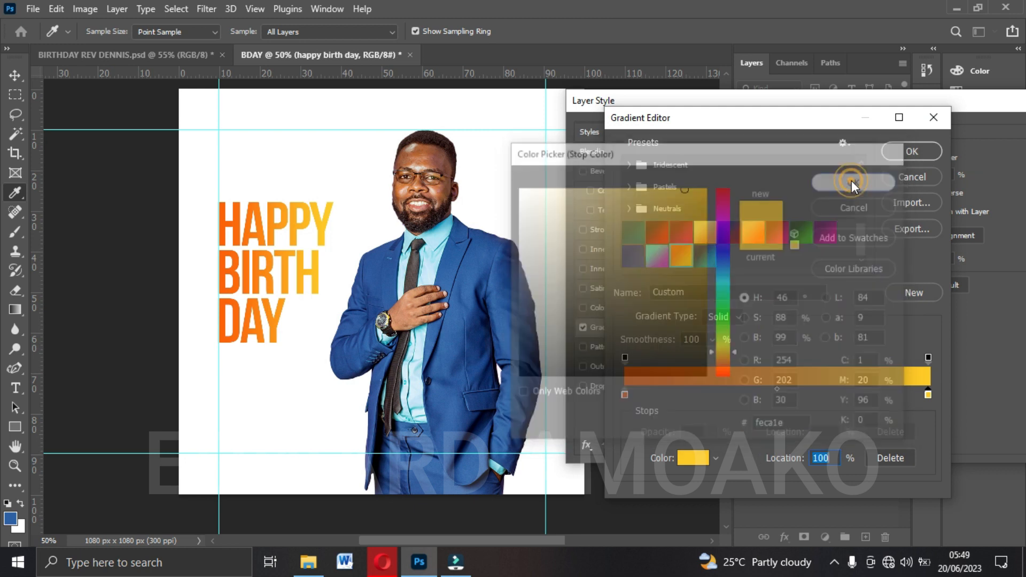
click(908, 148)
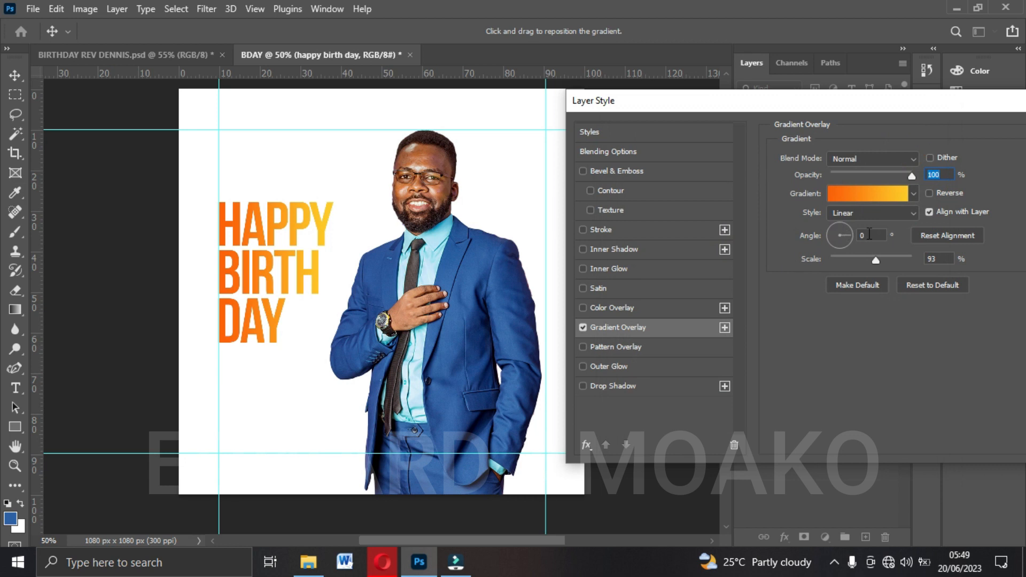
Keep the gradient overlay's style at Linear and its angle at 0°, and apply the layer style.
click(848, 211)
click(848, 211)
click(876, 234)
drag(861, 110, 573, 137)
drag(698, 126, 740, 132)
click(859, 160)
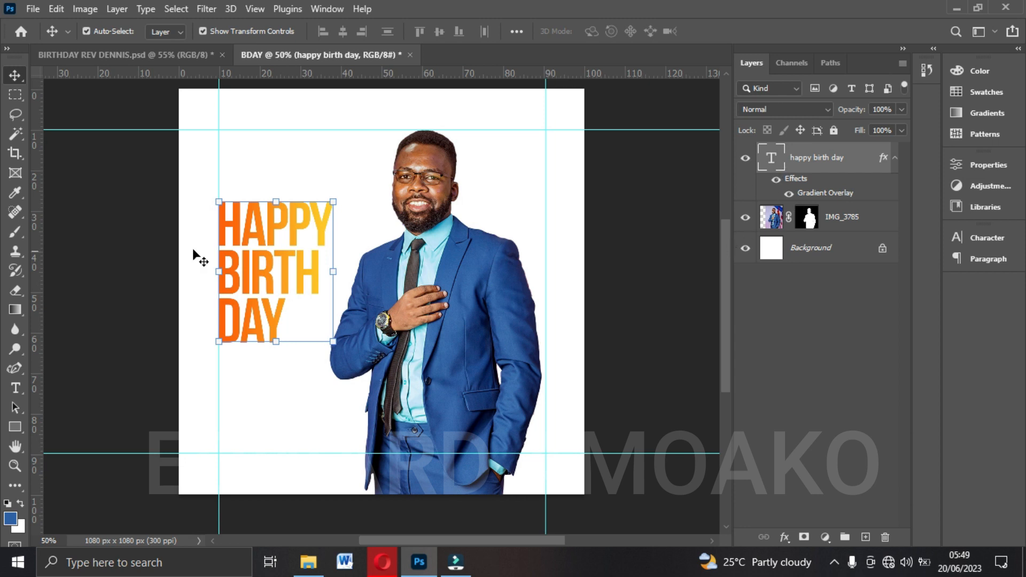
Check the reference flyer and draw a rectangle about 303 x 77 px above the headline, starting at the left guide.
click(171, 54)
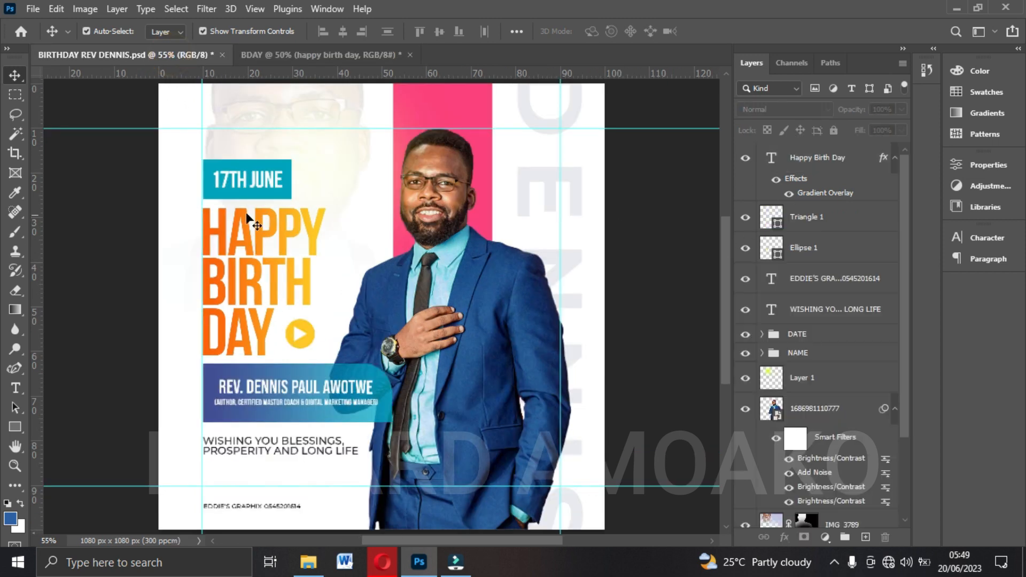
key(ctrl+Tab)
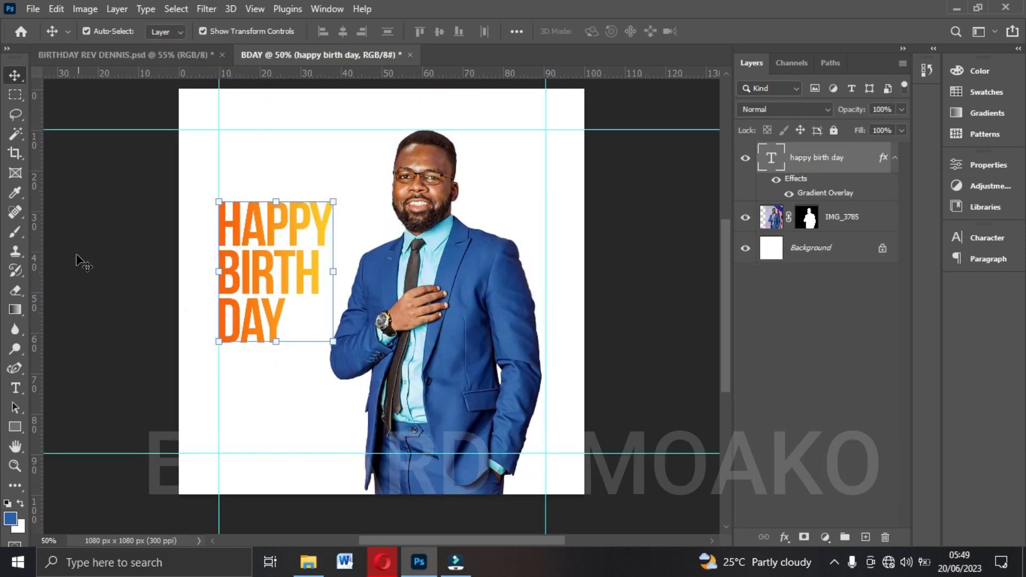
click(16, 427)
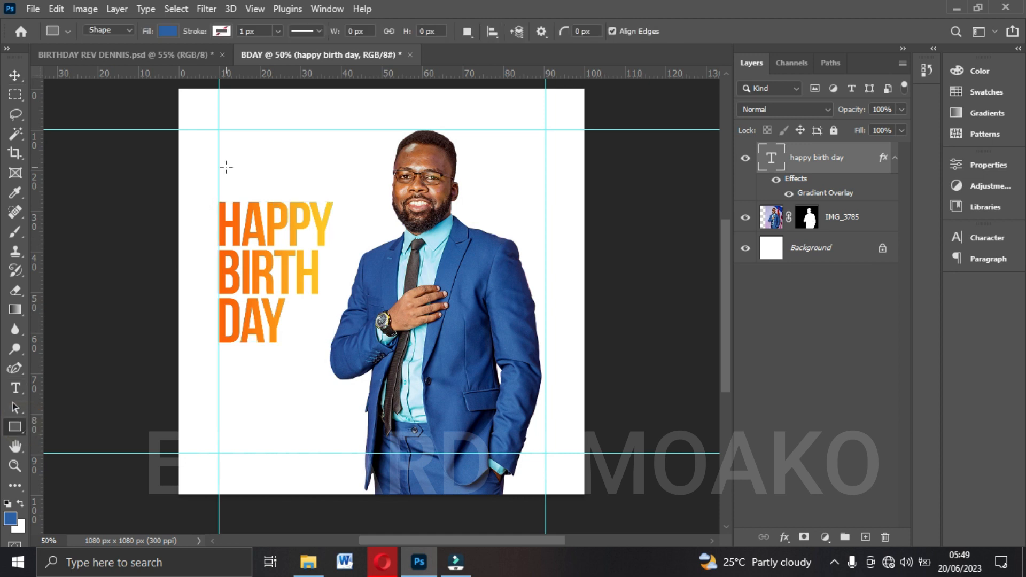
mouse_move(219, 158)
mouse_down()
mouse_move(270, 183)
mouse_move(333, 187)
mouse_up()
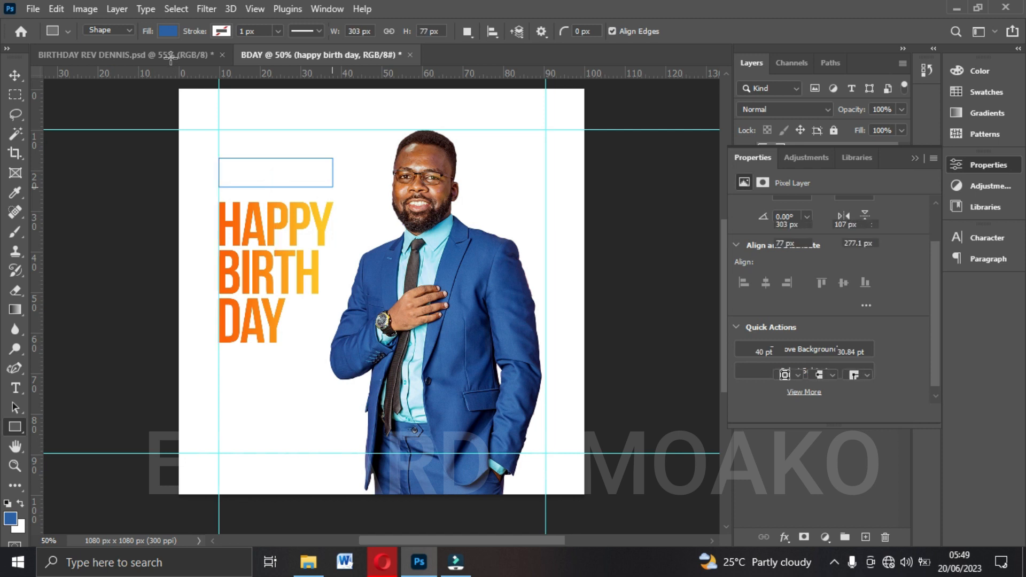
Resize the rectangle above the headline to about 215 x 101 px to match the reference flyer's date box.
click(170, 55)
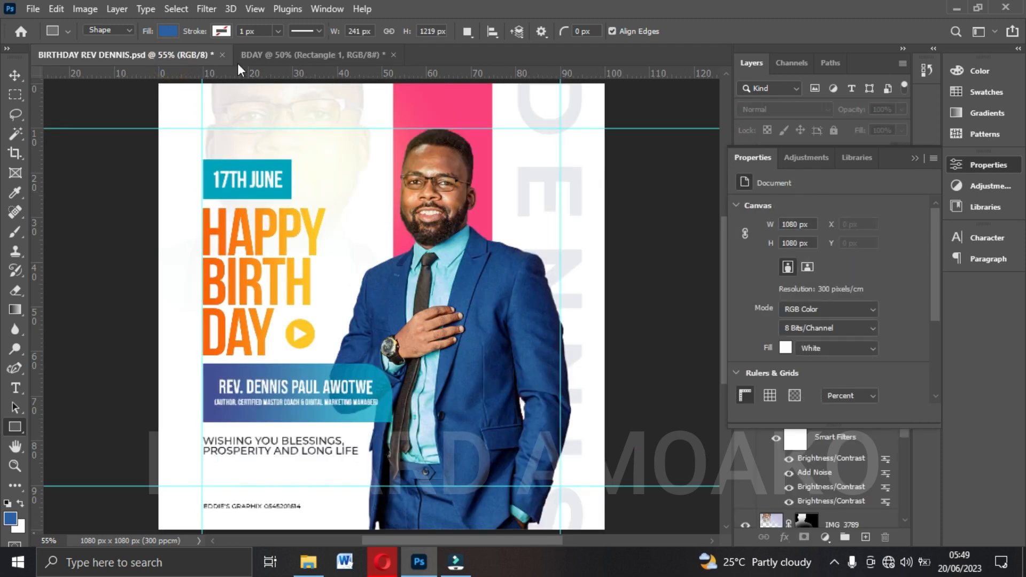
click(284, 61)
drag(318, 172, 251, 149)
drag(283, 168, 300, 168)
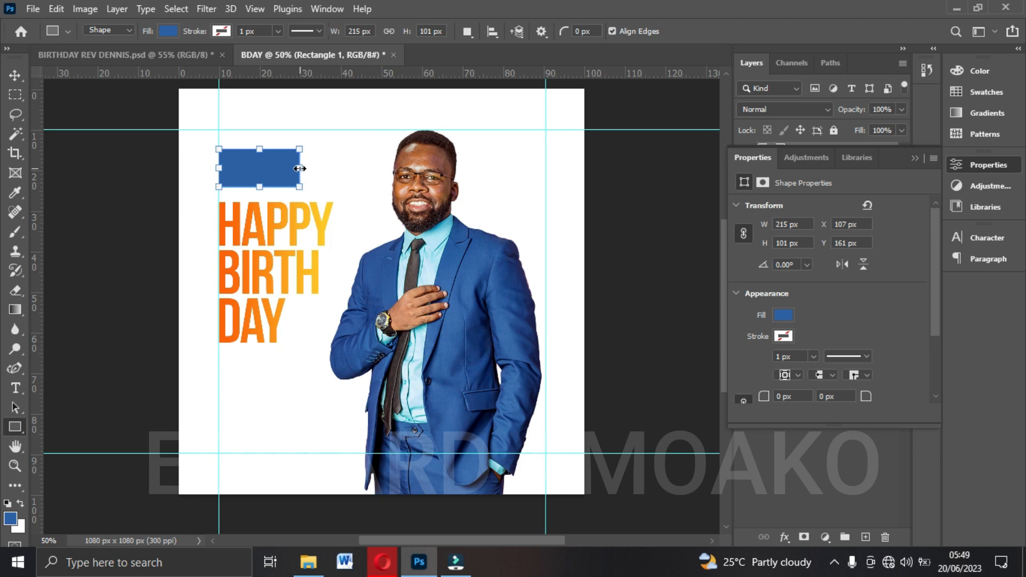
Fill the rectangle above the headline with the teal #00a4c0 and hide its shape properties.
click(166, 31)
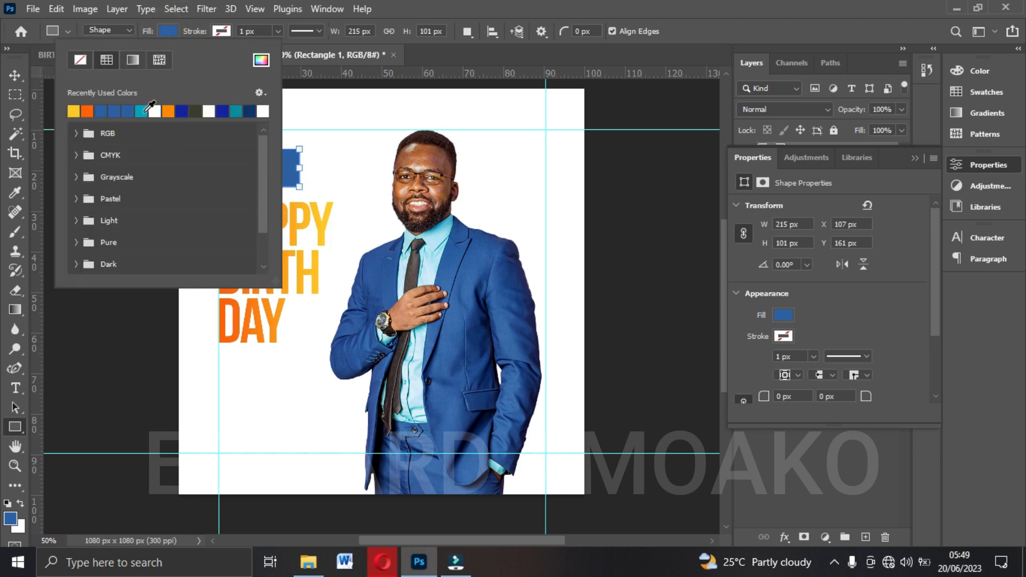
click(142, 111)
click(267, 65)
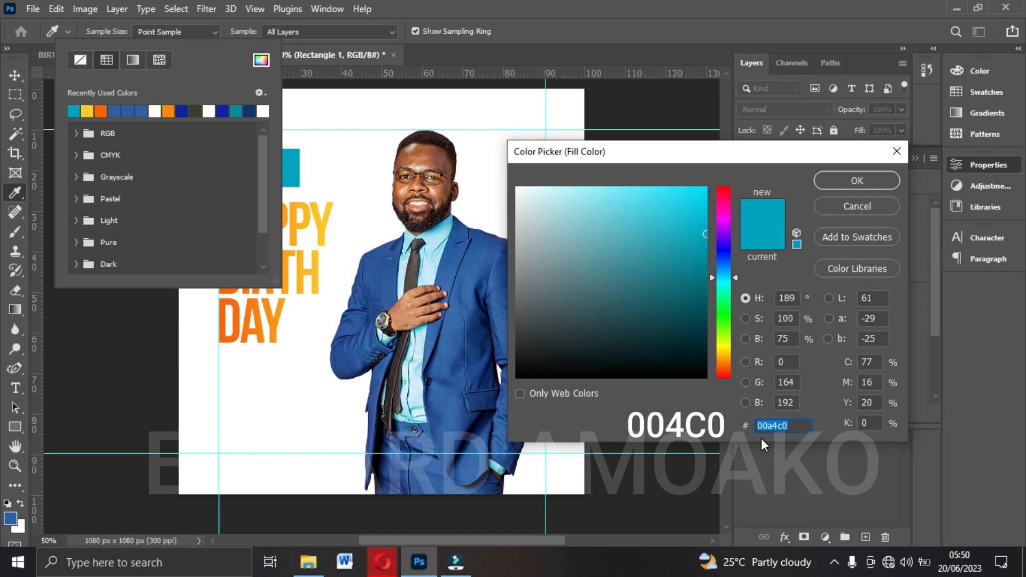
click(857, 181)
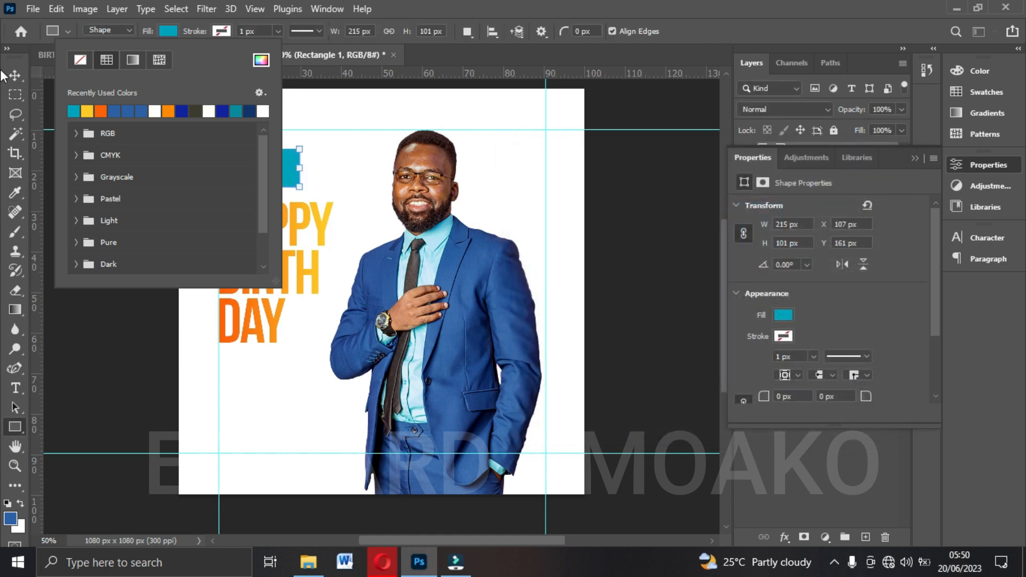
click(15, 75)
click(15, 75)
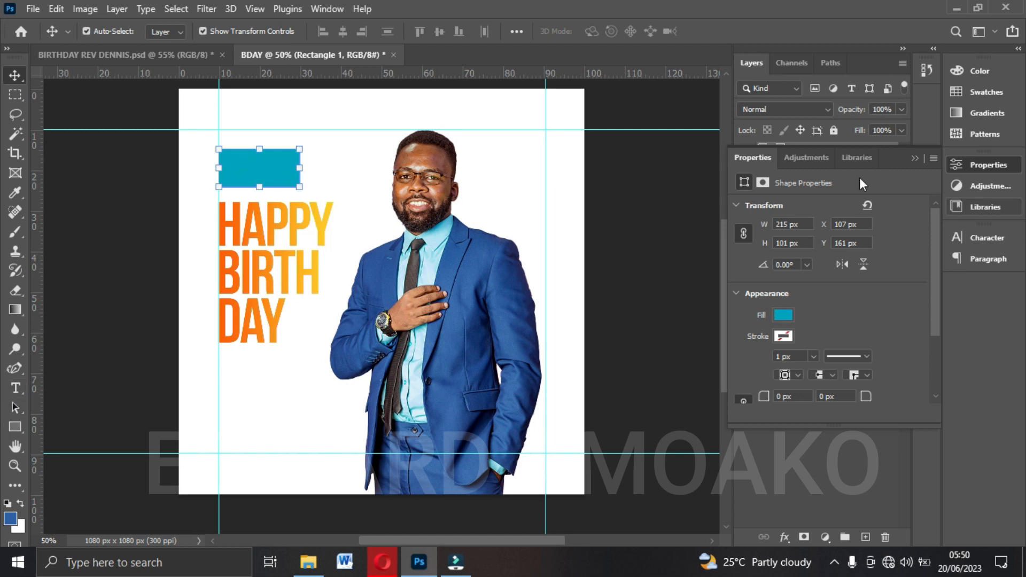
click(915, 158)
Add the text "17th june" in Bebas Neue Bold above the headline area, beside the man's head.
click(15, 388)
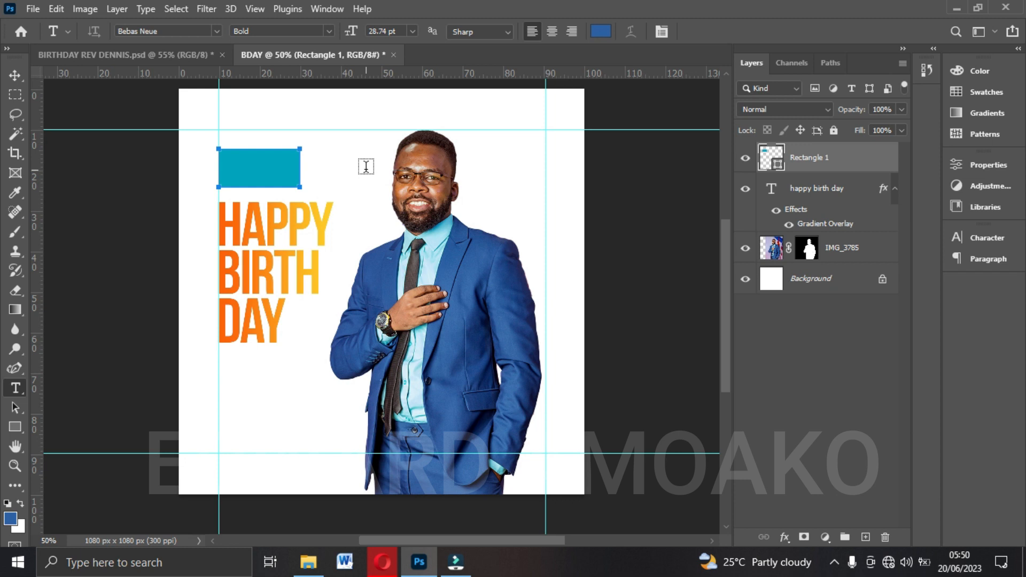
click(354, 152)
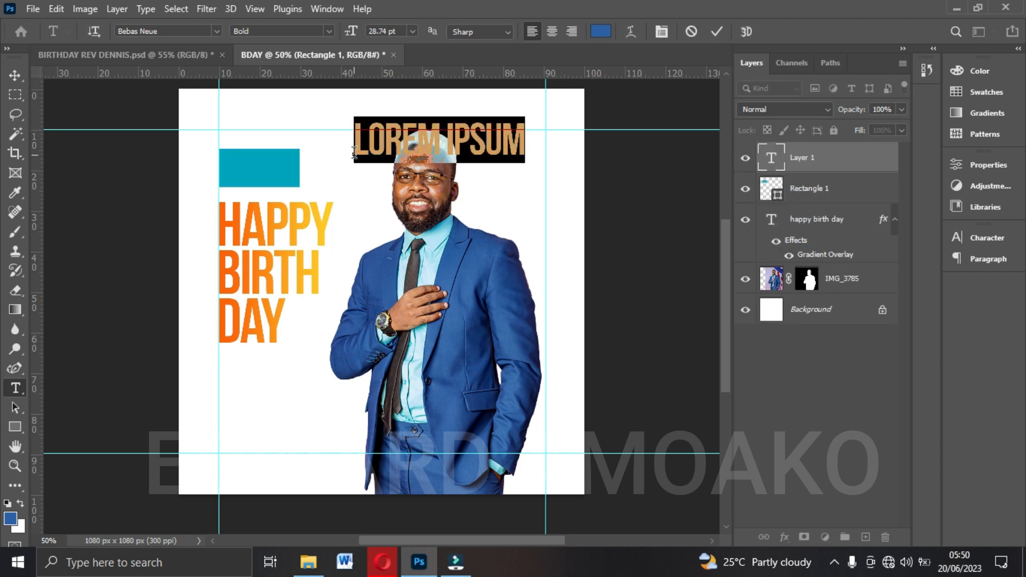
text(17TH)
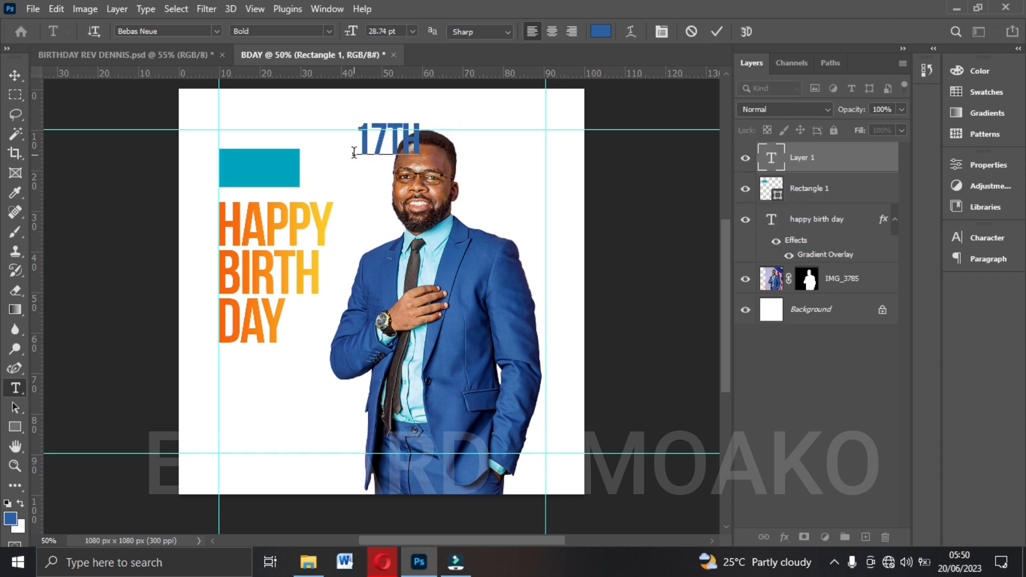
text( JUNE)
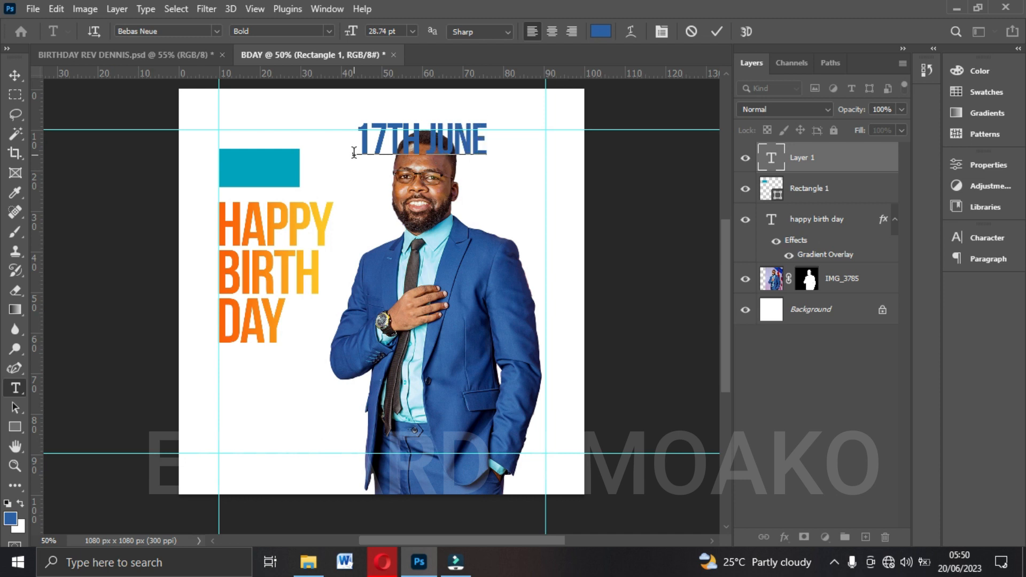
key(BackSpace)
key(BackSpace)
key(BackSpace)
key(BackSpace)
key(BackSpace)
key(BackSpace)
key(BackSpace)
key(BackSpace)
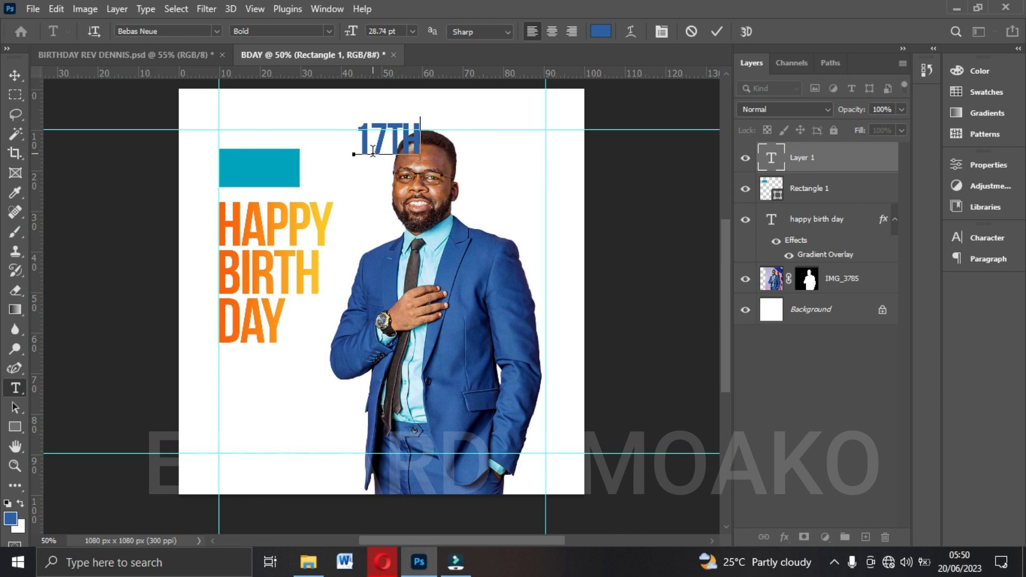
text(7TH june)
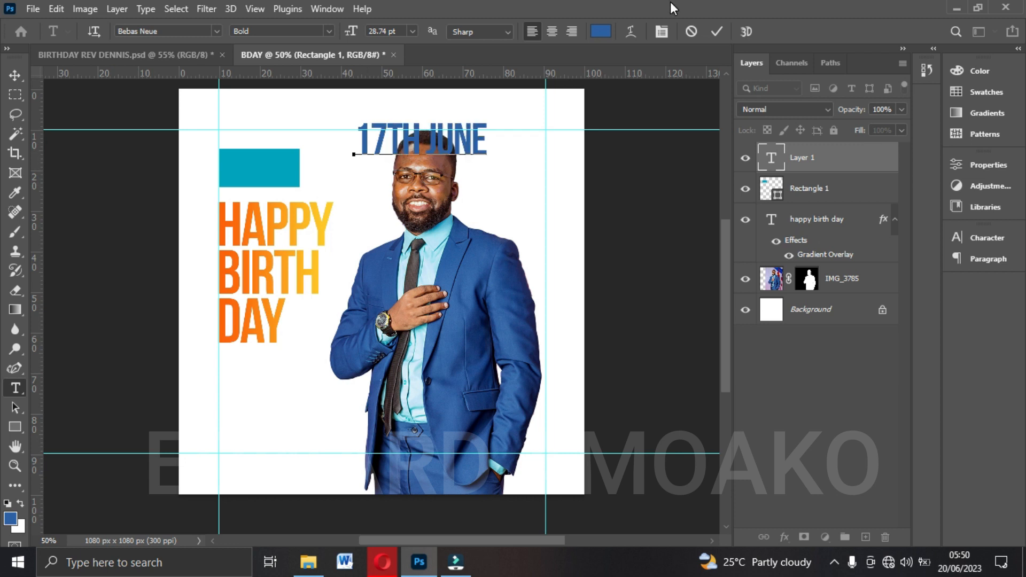
click(717, 31)
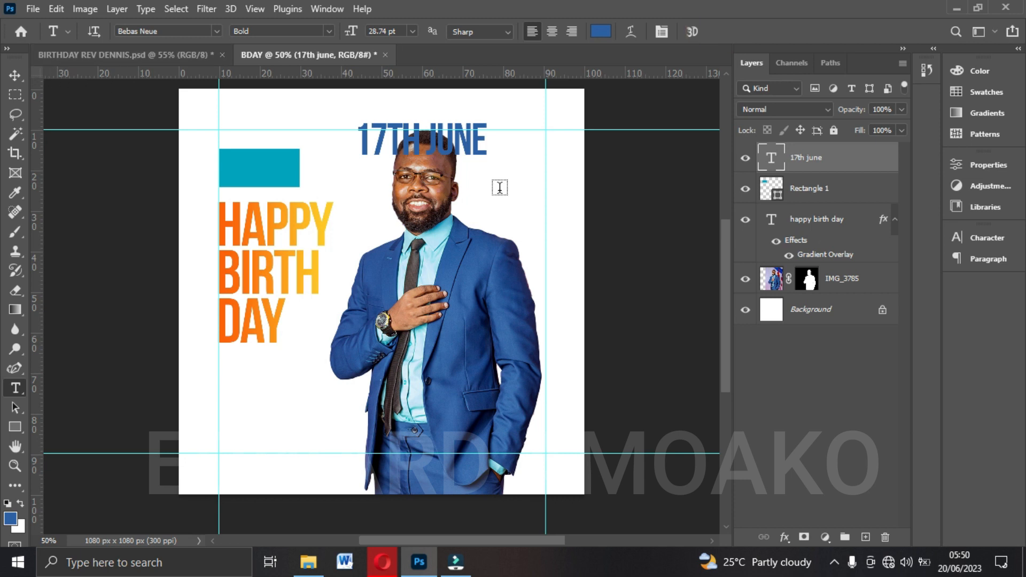
Move the date text onto the teal rectangle and scale it down to about 13.98 pt to fit inside.
click(15, 75)
drag(376, 152, 235, 176)
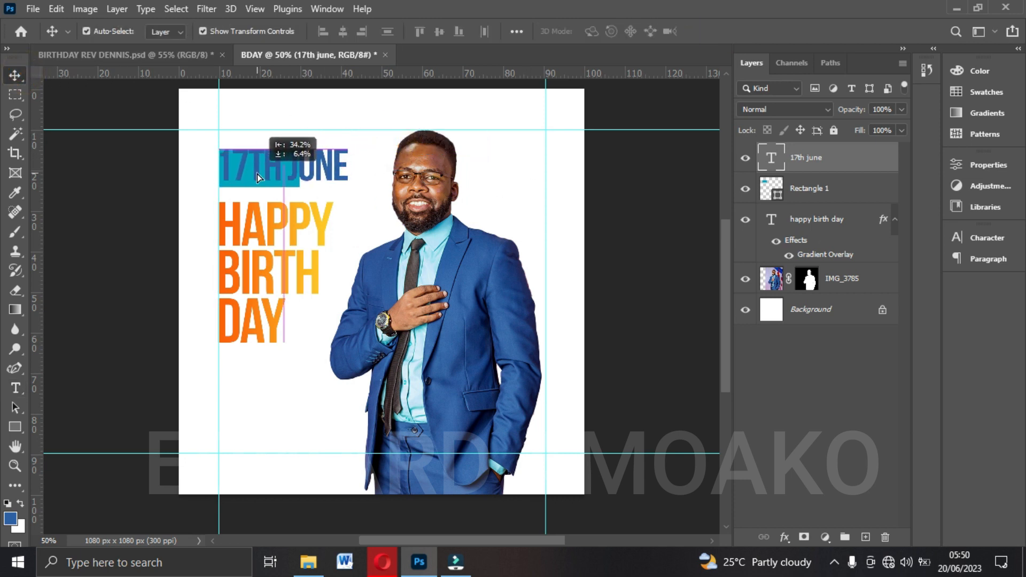
drag(345, 143, 295, 151)
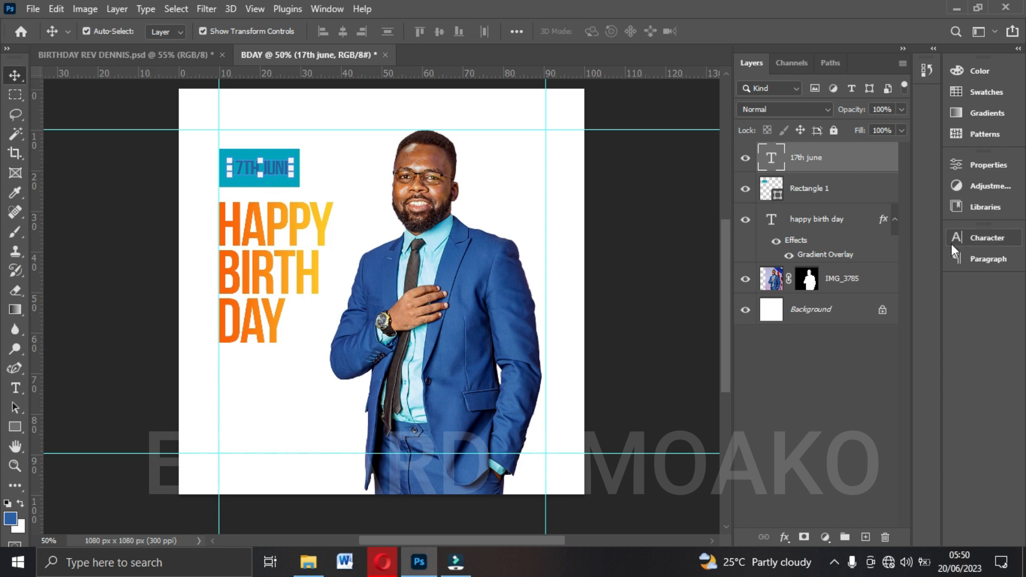
Set the date text's colour to white #ffffff.
click(997, 239)
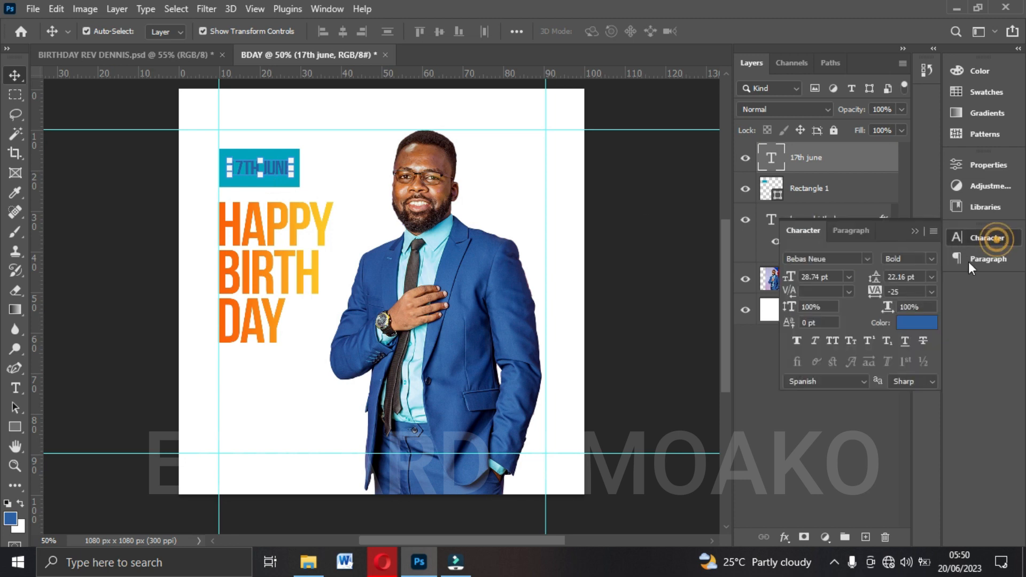
click(916, 322)
click(573, 235)
drag(502, 180, 505, 178)
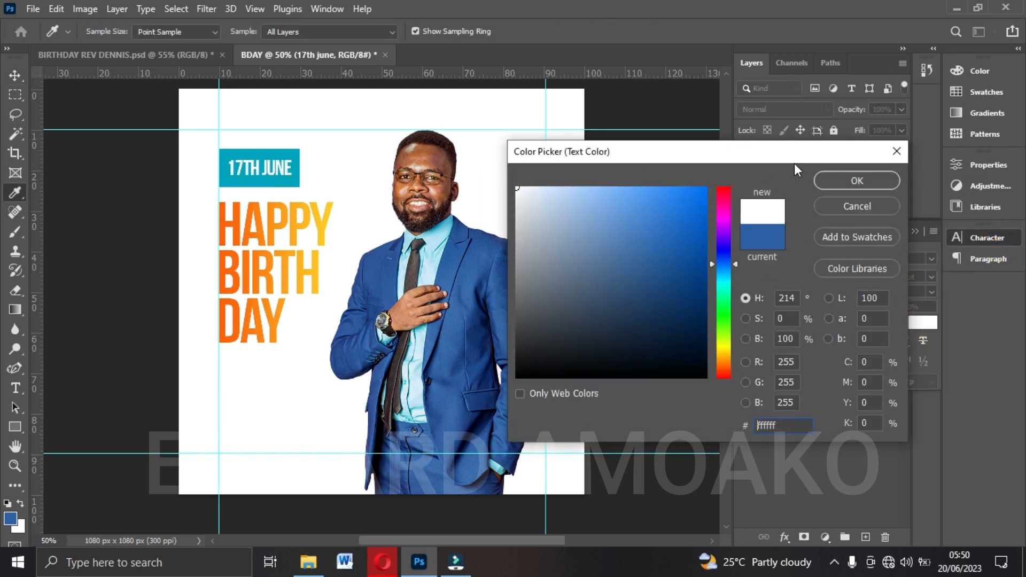
click(857, 181)
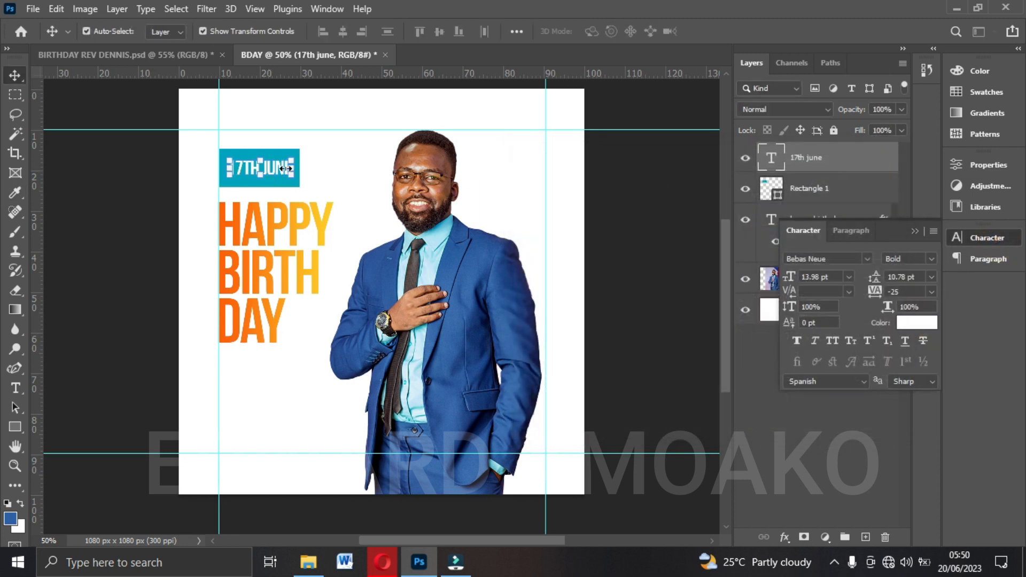
Lower the teal rectangle's upper edge to reduce its height to about 72 px.
click(809, 192)
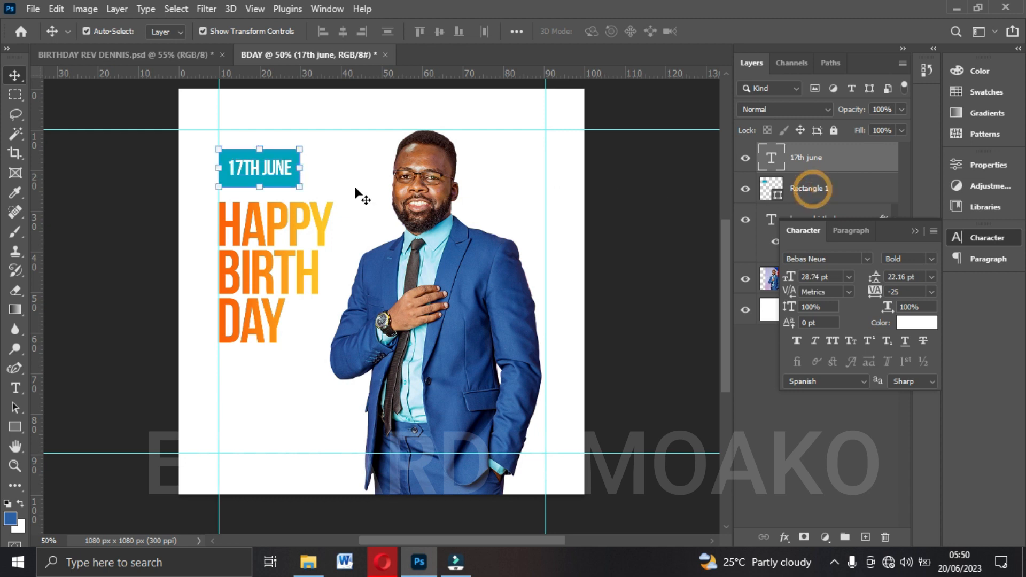
click(278, 167)
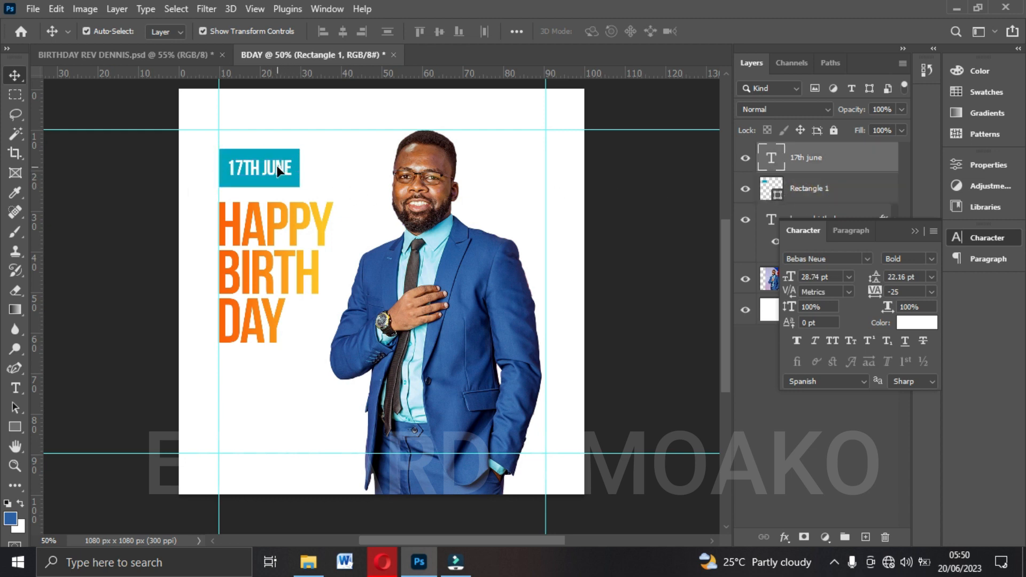
click(807, 195)
click(18, 426)
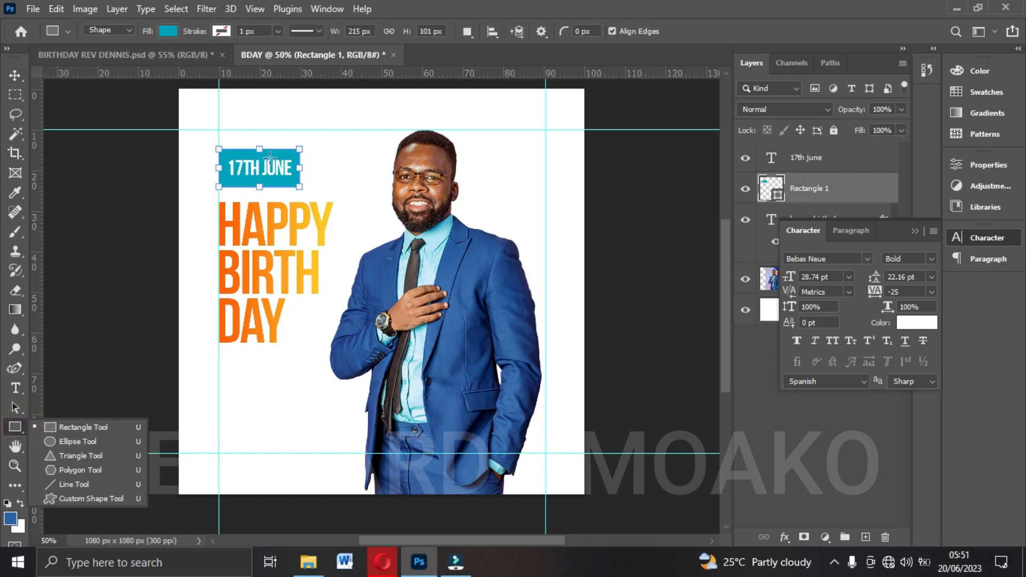
drag(258, 144, 258, 155)
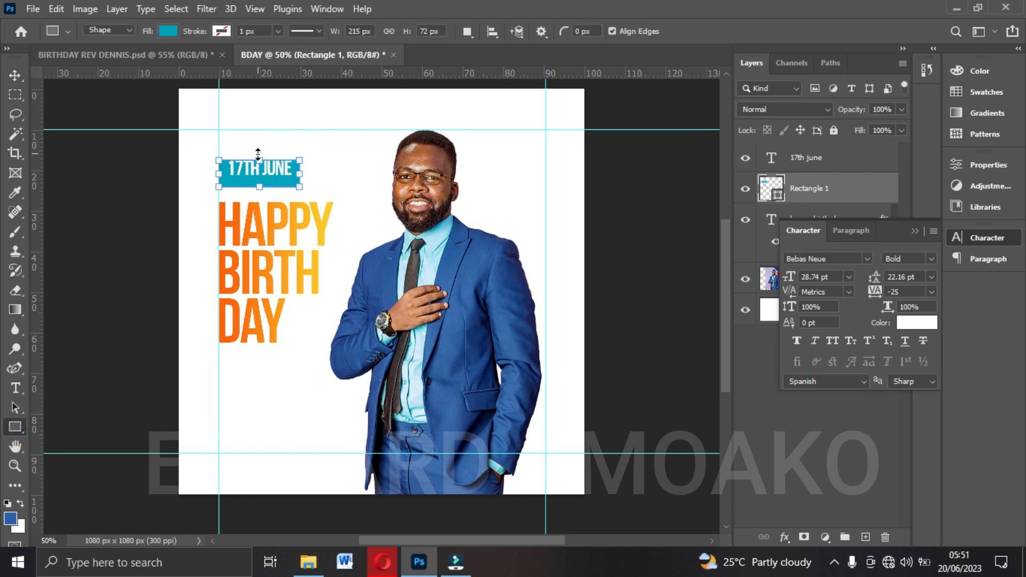
click(15, 74)
Nudge the date text slightly down and left within the teal rectangle.
click(821, 165)
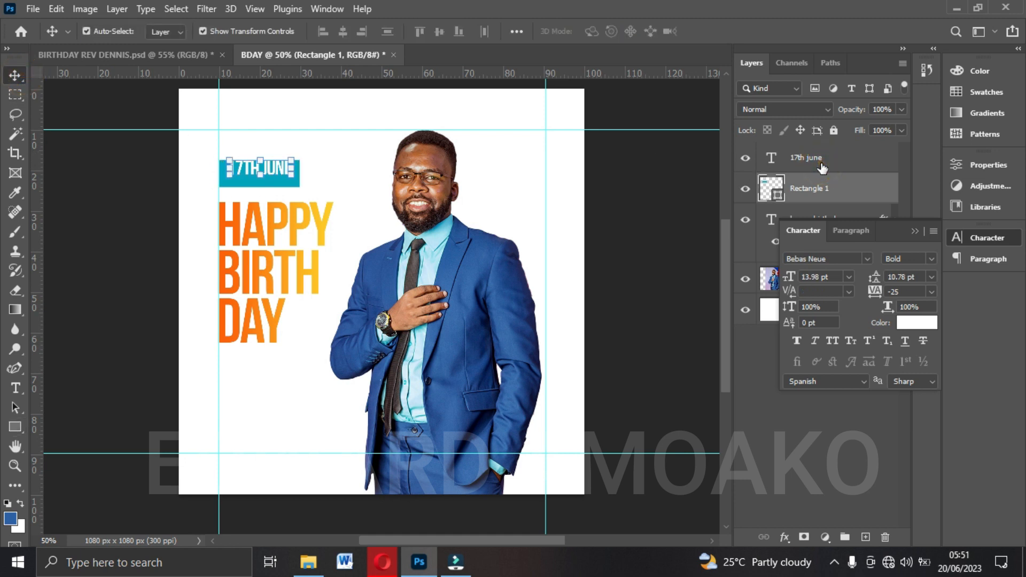
key(Down)
key(Down)
key(Down)
key(Down)
key(Down)
key(Down)
key(Down)
key(Down)
key(Down)
key(Down)
key(Down)
key(Down)
key(Left)
key(Left)
Raise the teal rectangle's upper edge to make it about 90 px high.
click(809, 187)
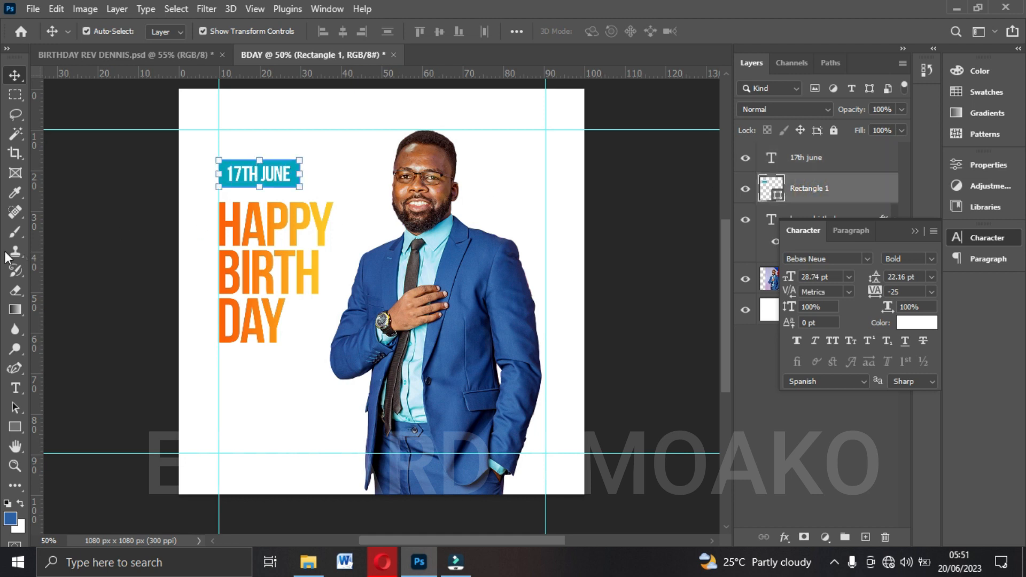
click(15, 426)
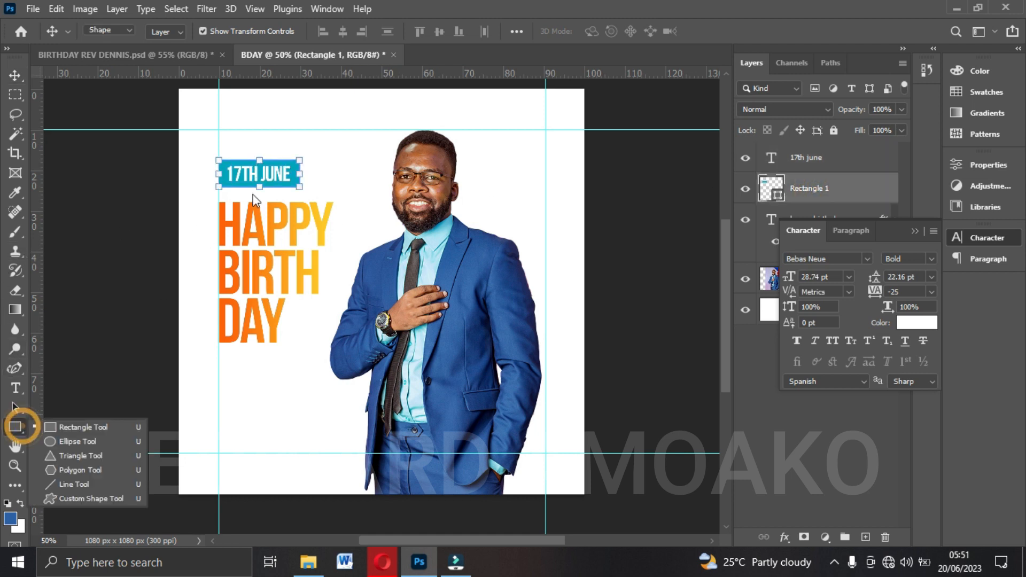
click(257, 158)
drag(257, 158, 259, 152)
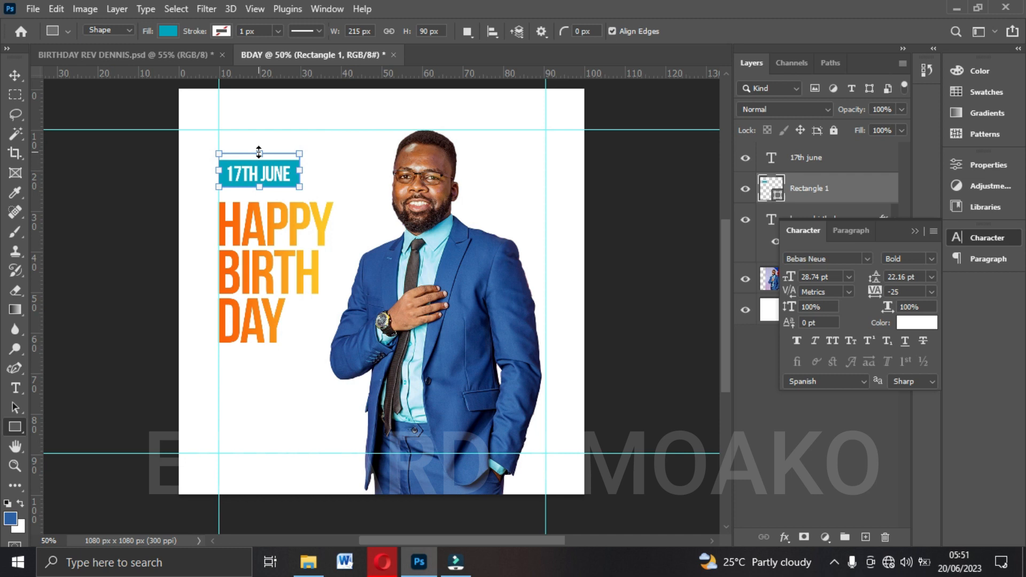
click(15, 74)
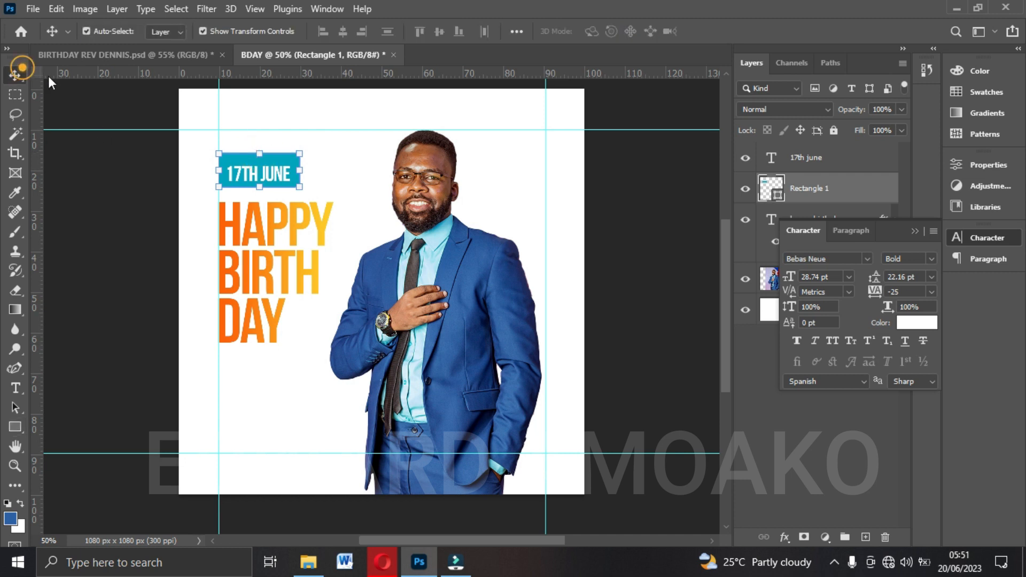
Centre the date text and the teal rectangle on each other horizontally and vertically.
shift+click(837, 163)
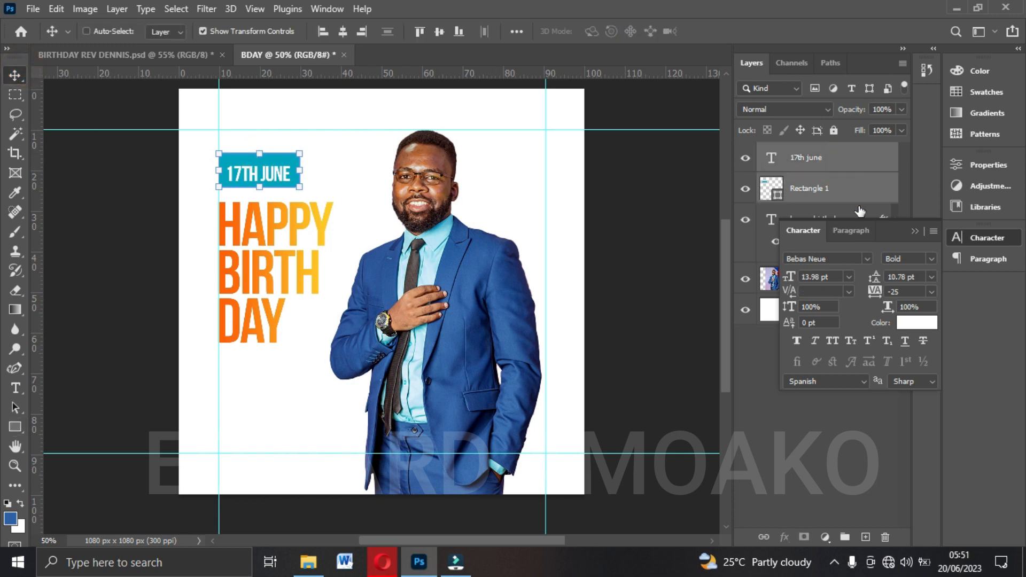
click(914, 231)
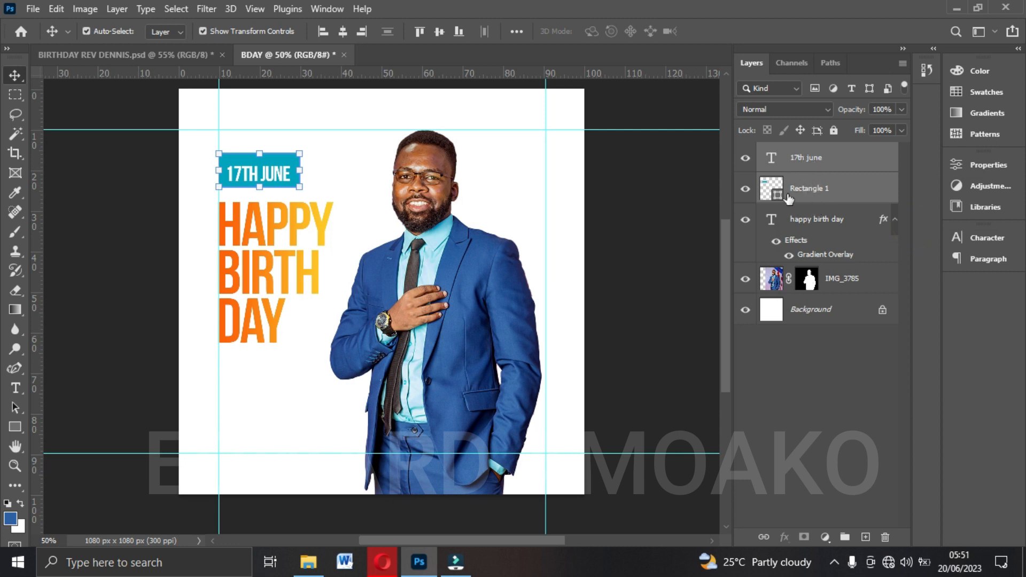
click(343, 32)
click(439, 32)
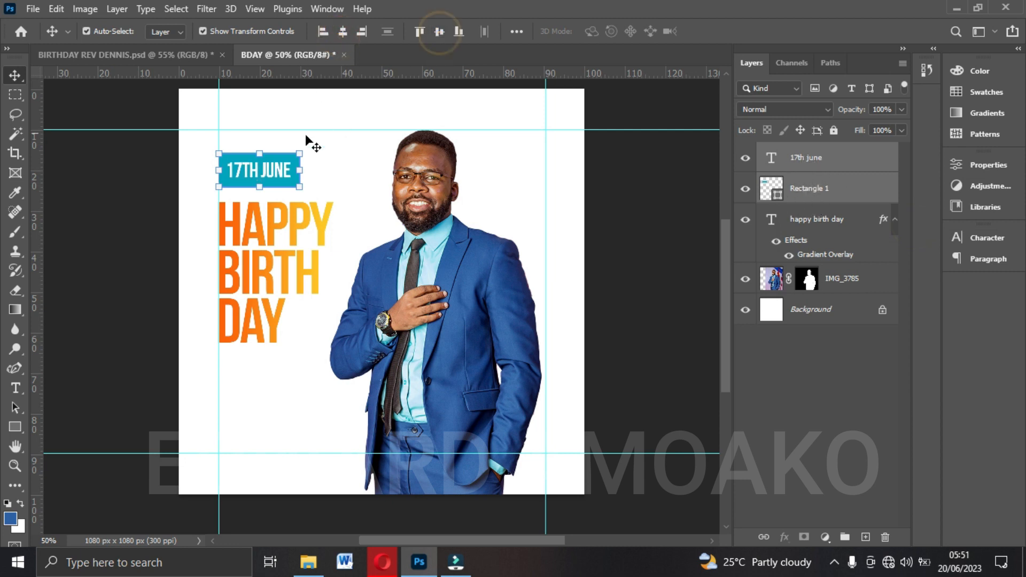
click(662, 203)
Enlarge the Happy Birthday headline to about 114% and position it just below the date box at the left guide.
click(328, 229)
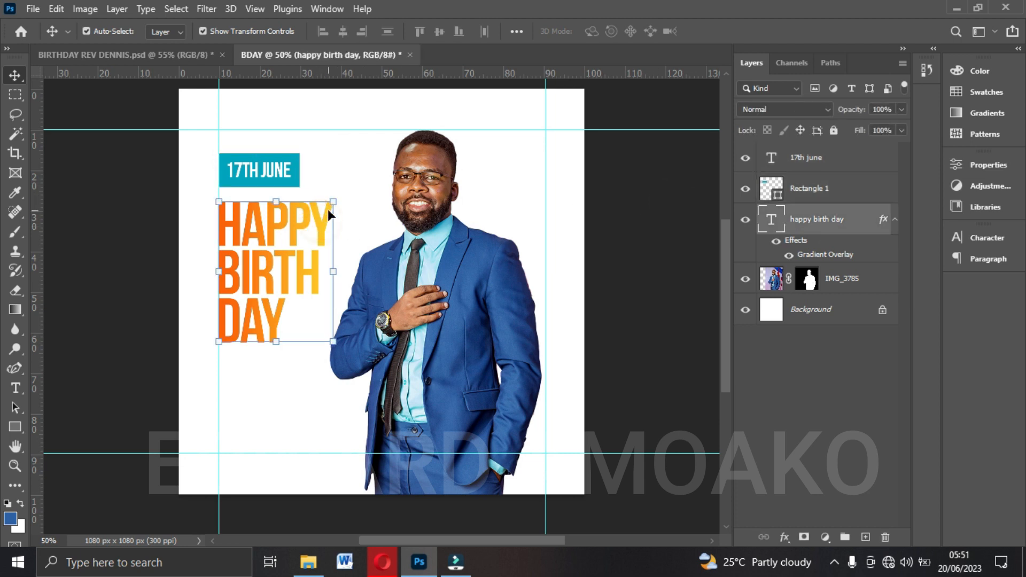
drag(334, 200, 336, 179)
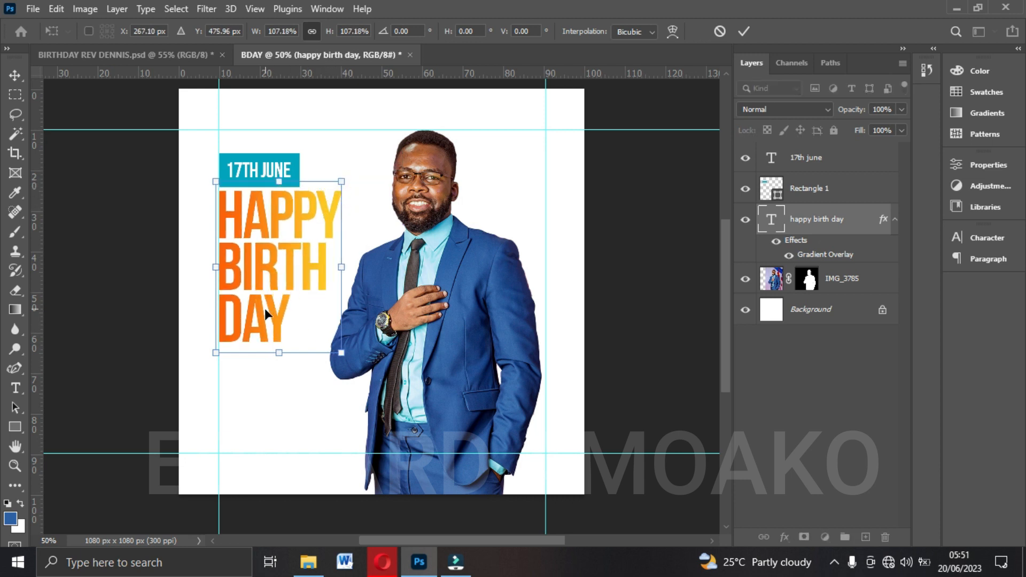
drag(340, 354, 344, 356)
key(Down)
key(Down)
key(Left)
key(Left)
key(Right)
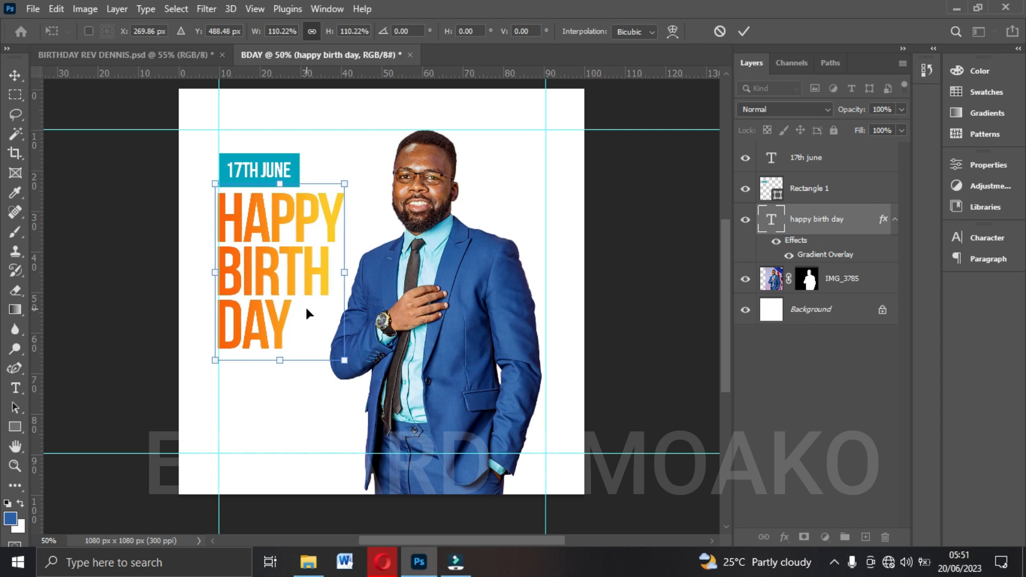
drag(345, 360, 351, 370)
key(Return)
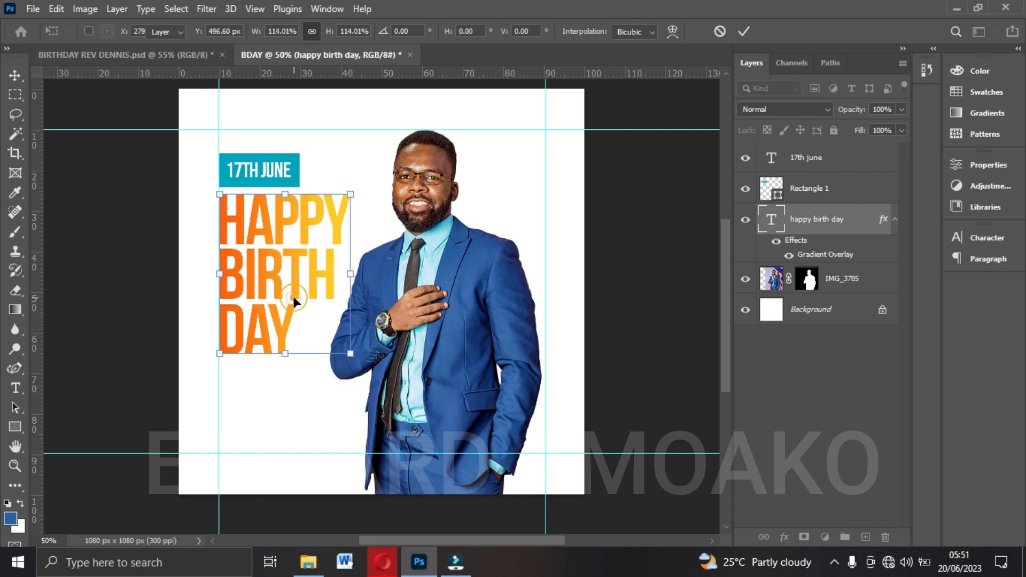
Shift the cut-out photo slightly right, away from the enlarged headline, and reselect the headline.
click(469, 319)
drag(469, 319, 474, 319)
click(255, 241)
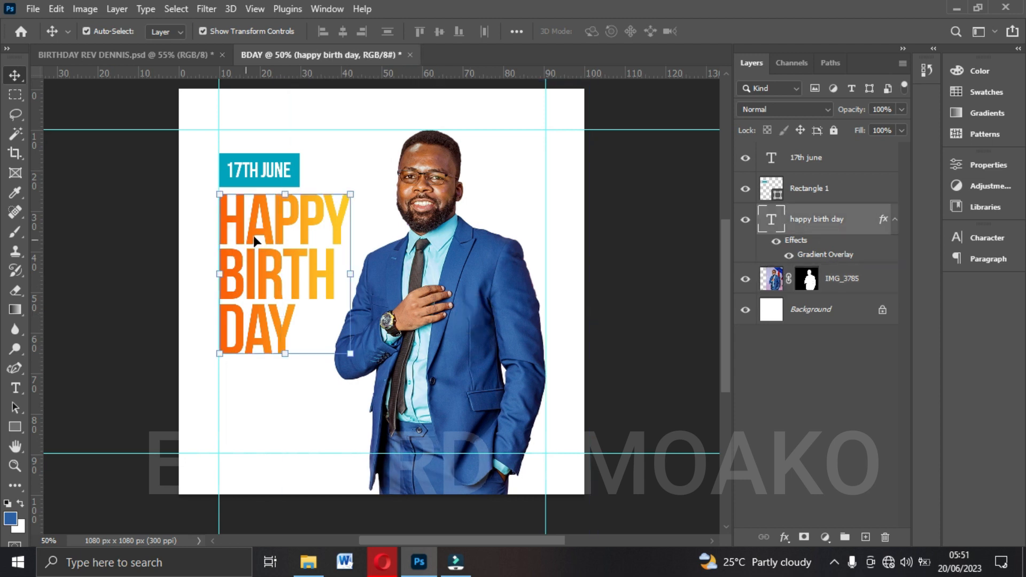
Check the play button in the reference flyer and give the Ellipse tool a recently used orange fill in the BDAY document.
click(187, 54)
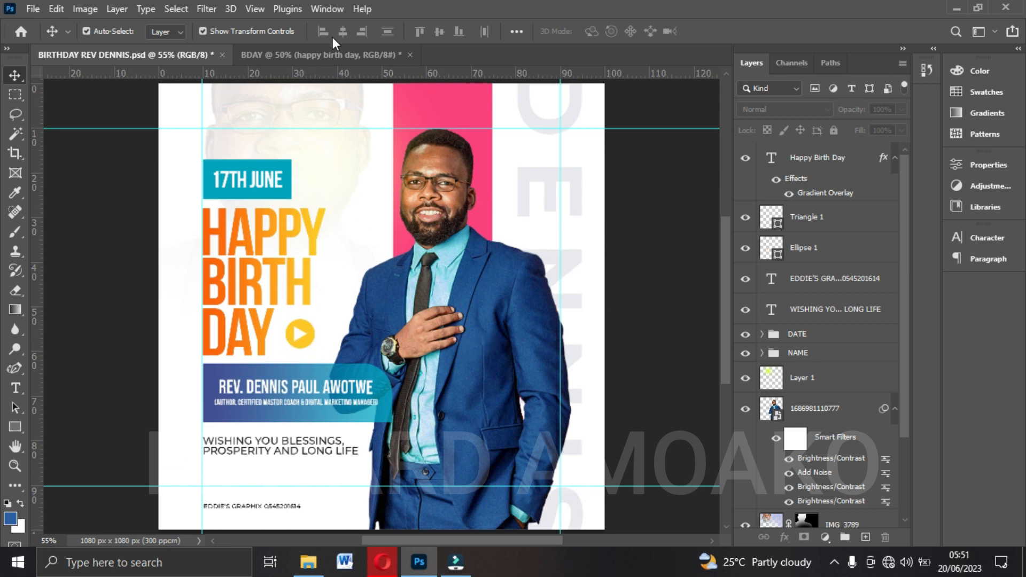
click(287, 55)
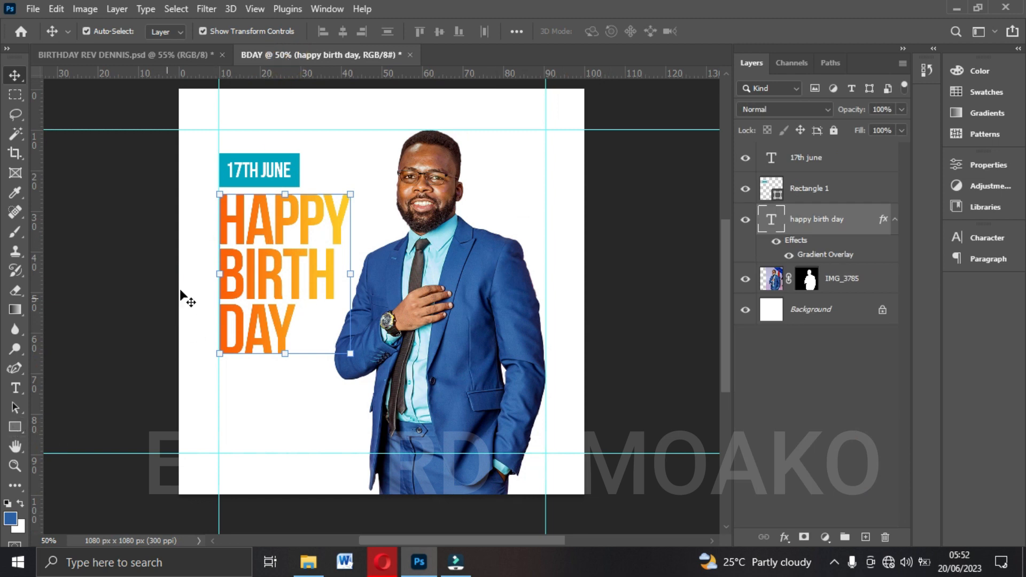
alt+click(9, 425)
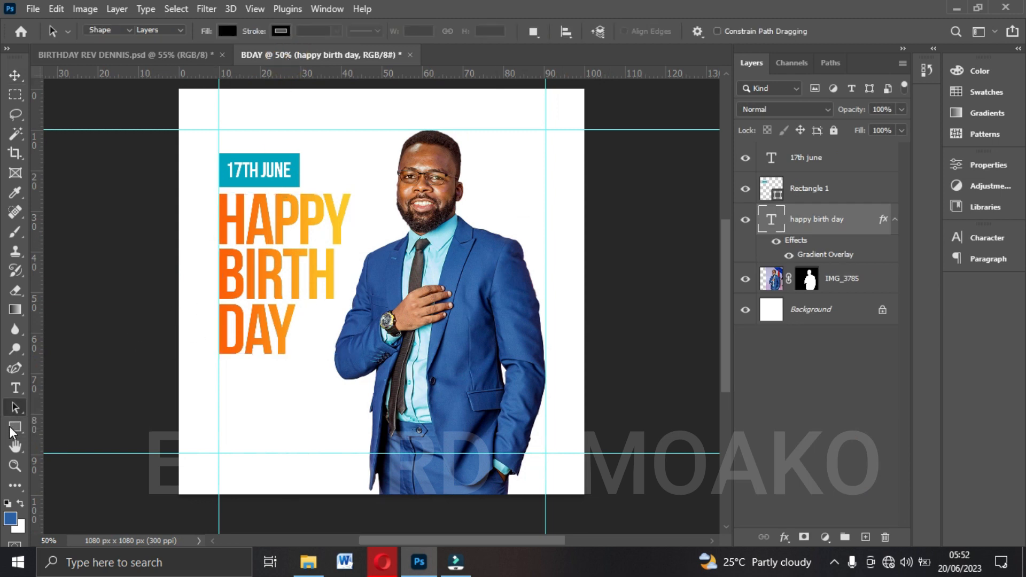
click(169, 31)
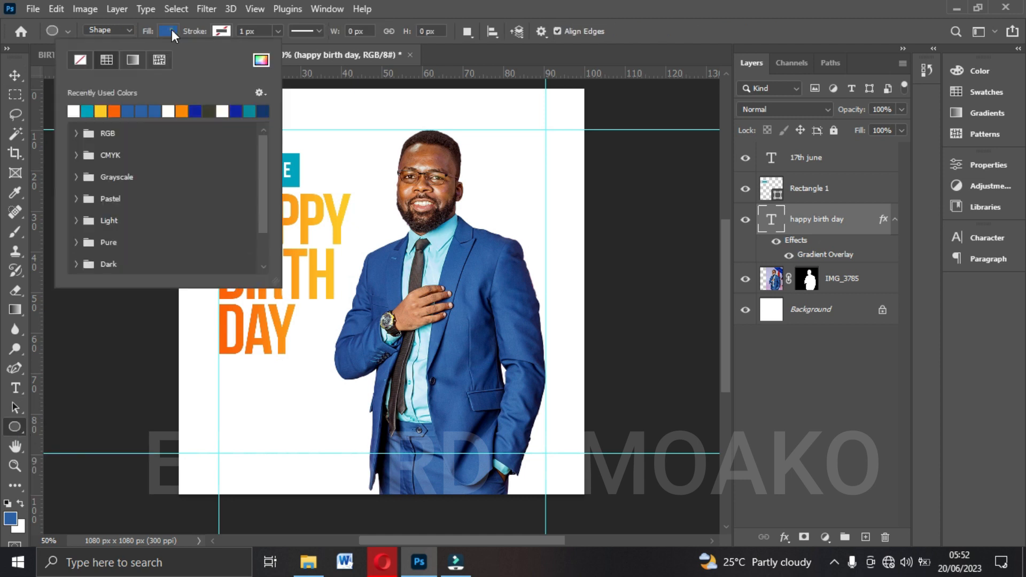
click(183, 110)
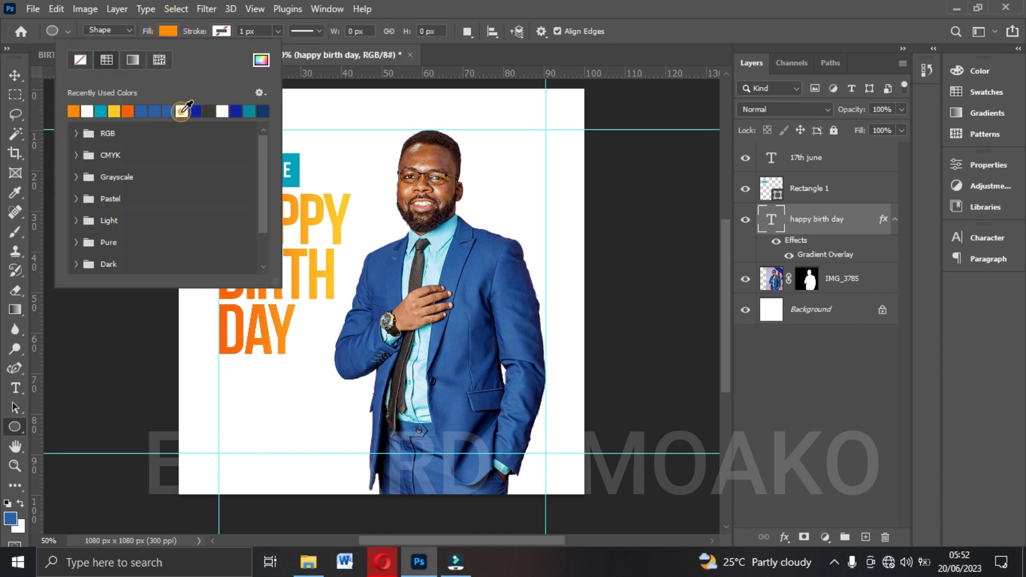
click(165, 31)
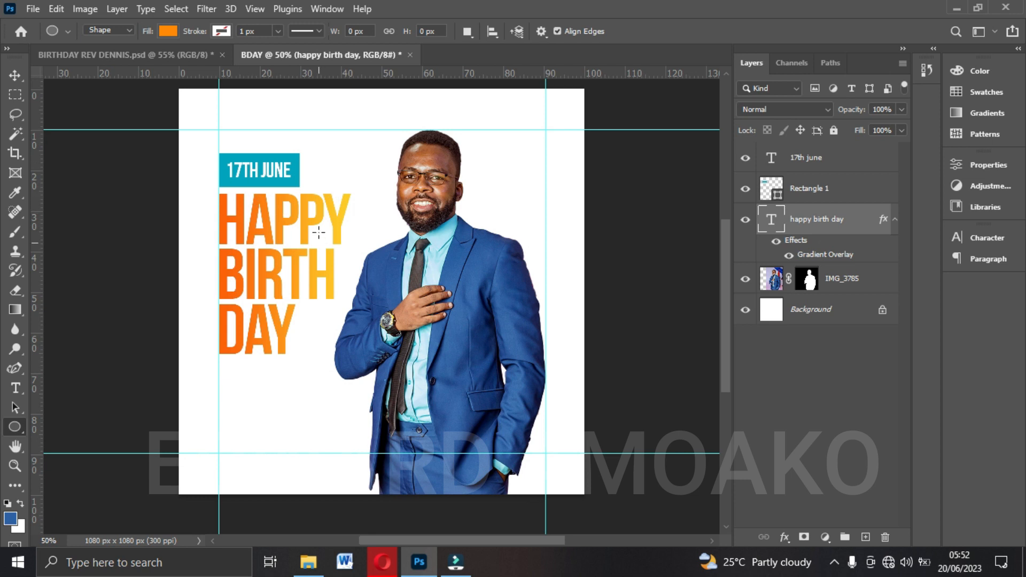
Change the ellipse fill to the orange fd9812, sampled from the letter Y of DAY in the headline.
click(168, 31)
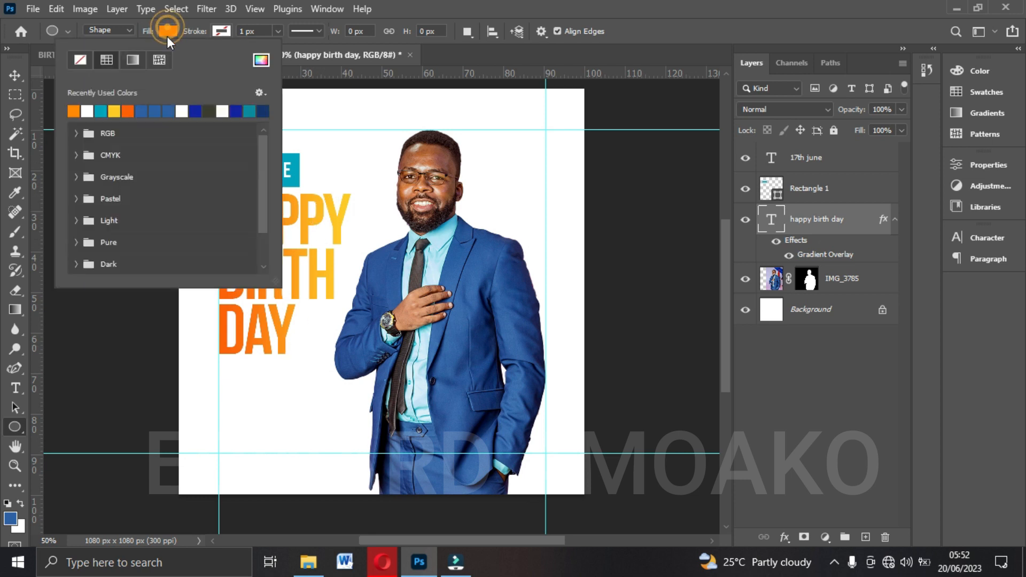
click(260, 61)
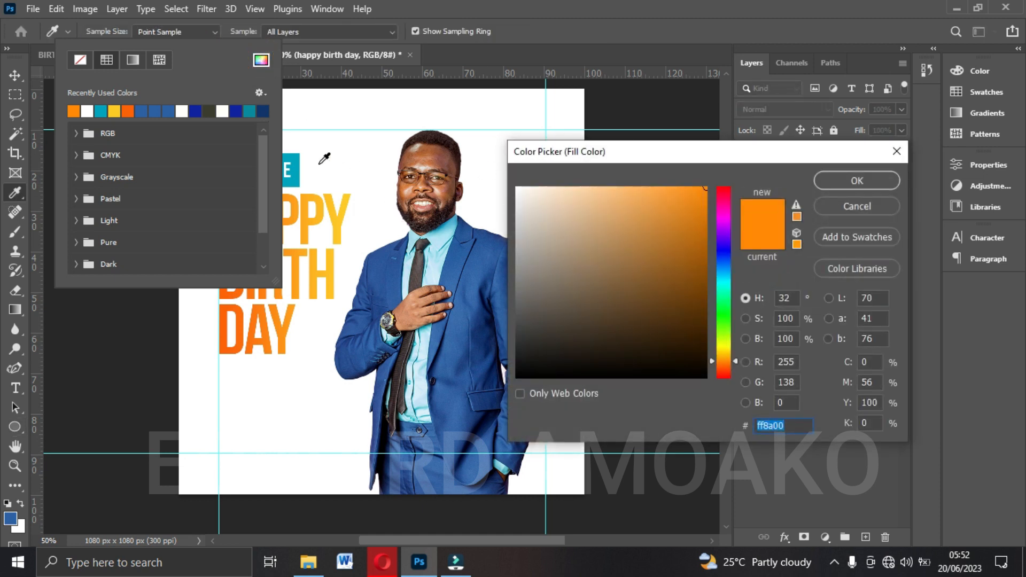
click(289, 320)
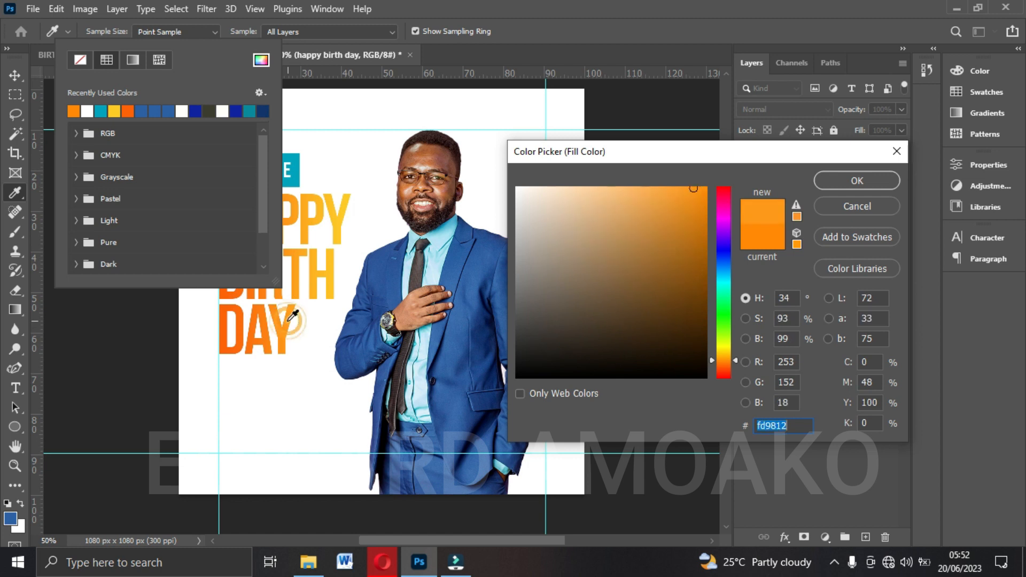
click(867, 182)
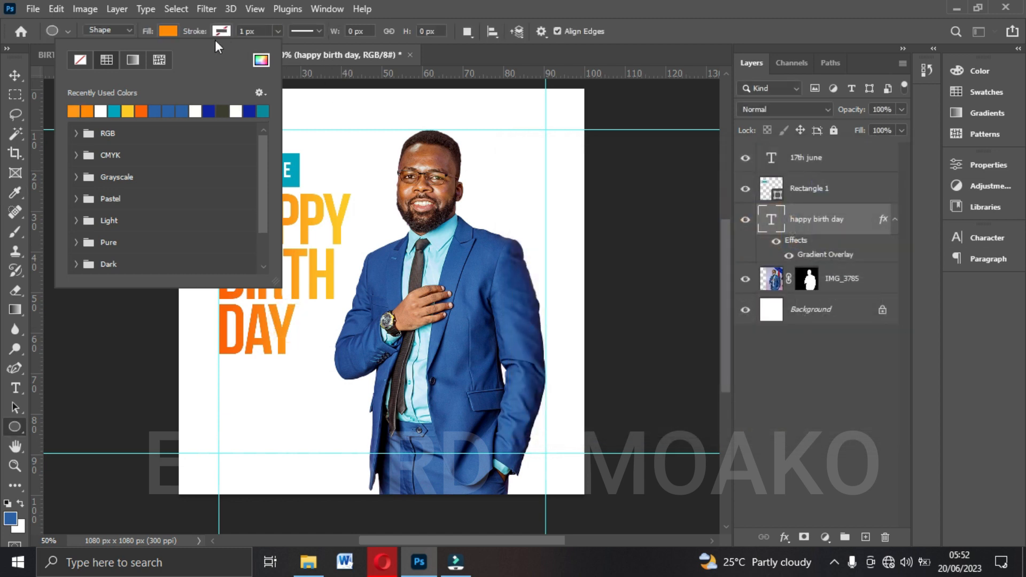
click(162, 27)
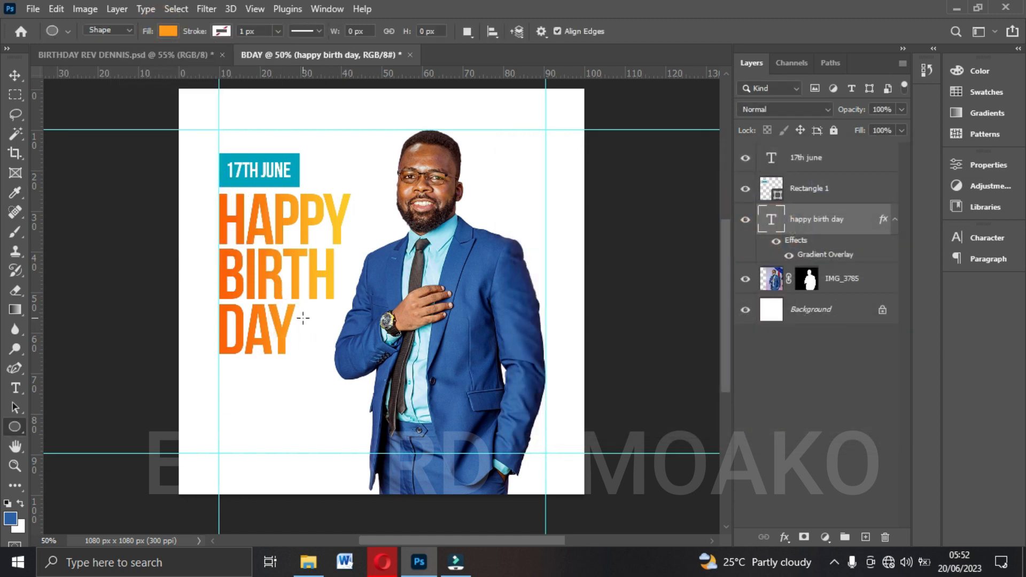
Draw an orange circle about 108 px wide just after the word DAY and shrink it to about 74 px.
drag(297, 310, 336, 351)
key(v)
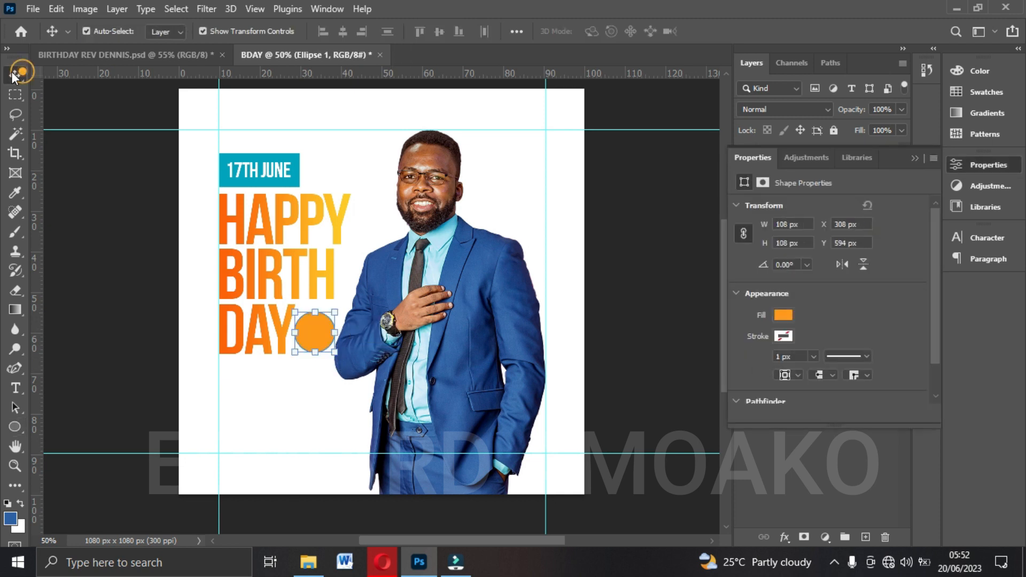
drag(334, 310, 328, 317)
key(Return)
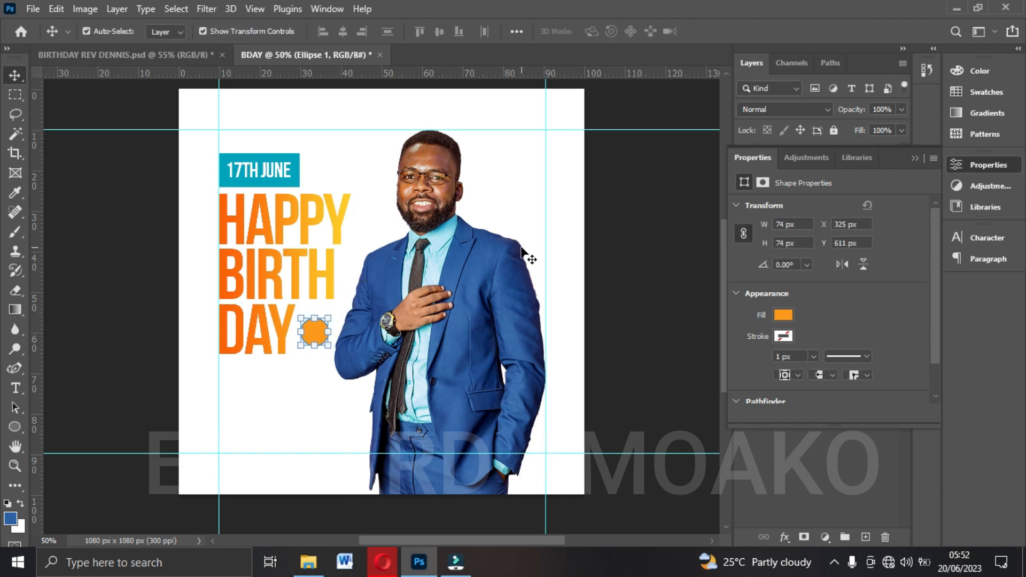
Draw a white triangle without stroke, about 66 x 57 px, overlapping the orange circle.
key(ctrl+plus)
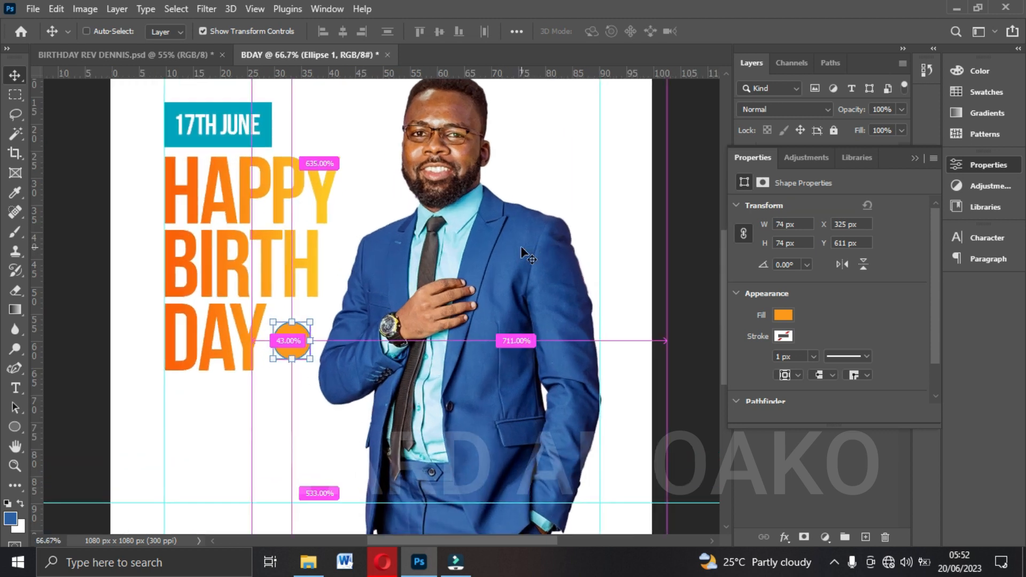
scroll(504, 262, down, 2)
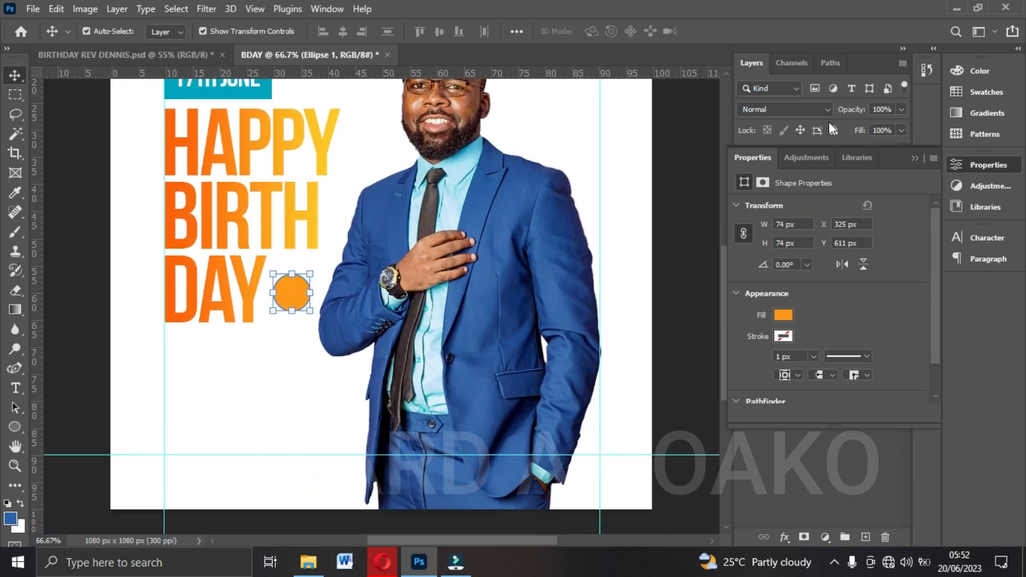
click(913, 159)
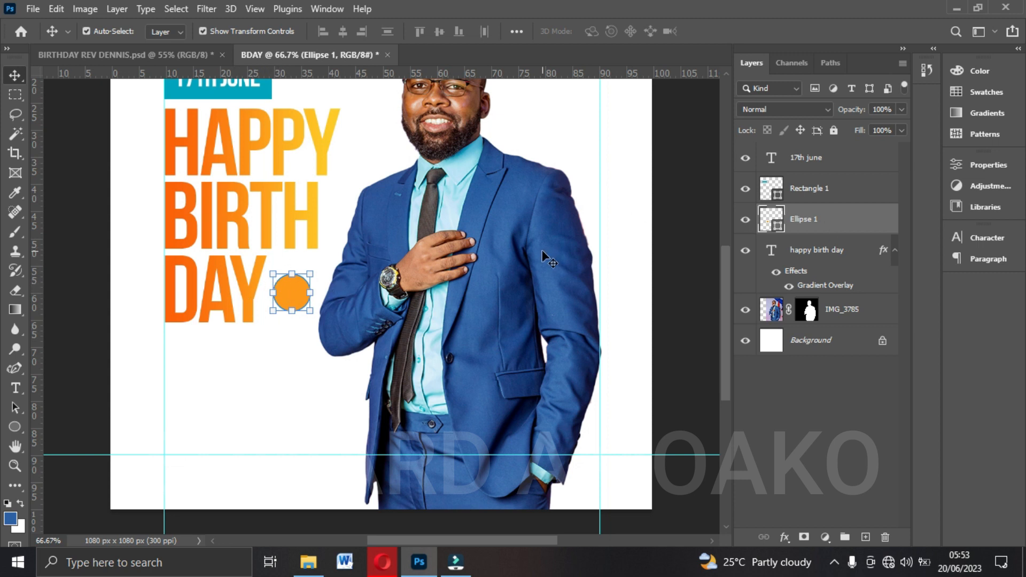
click(512, 252)
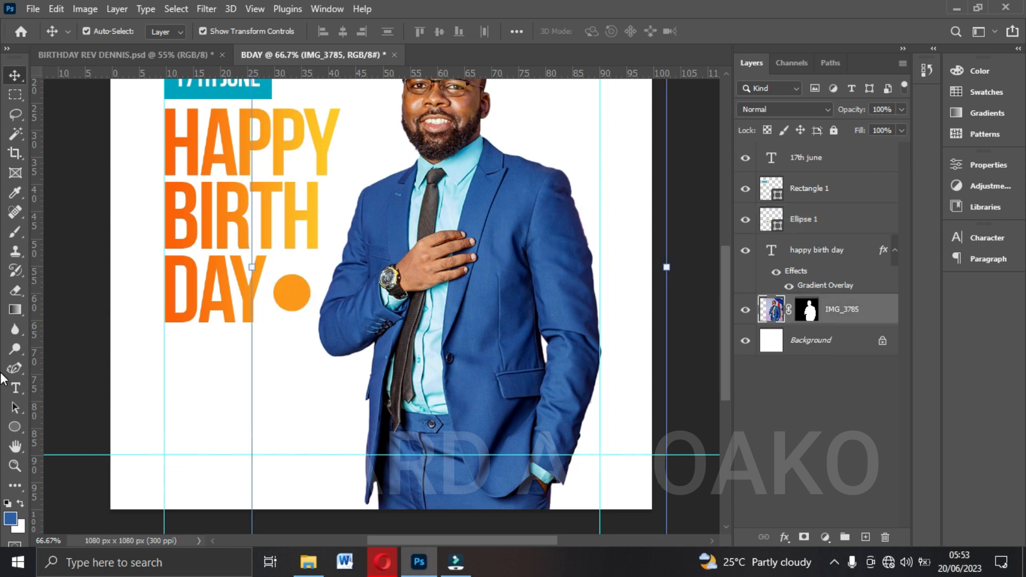
click(15, 426)
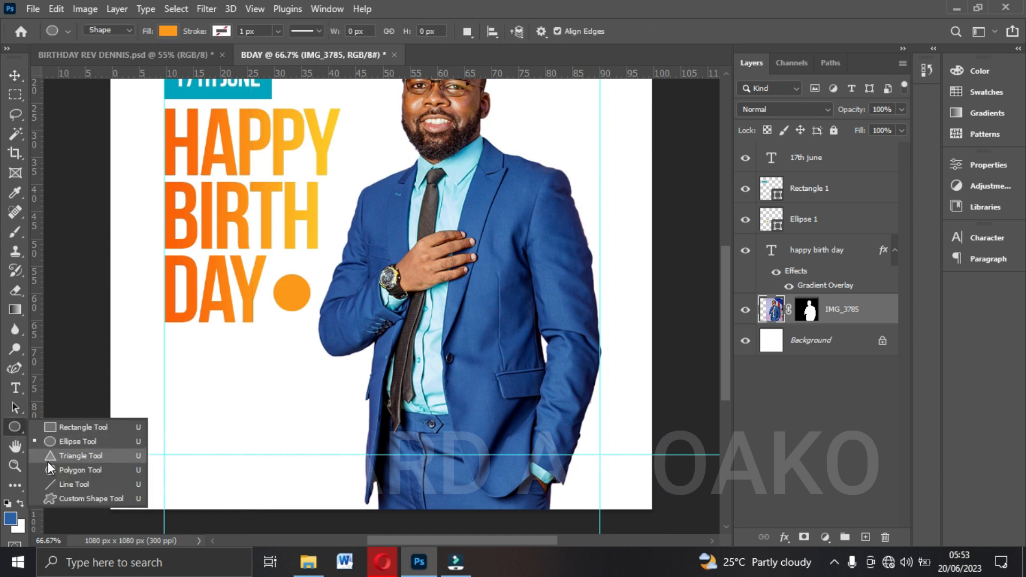
click(70, 457)
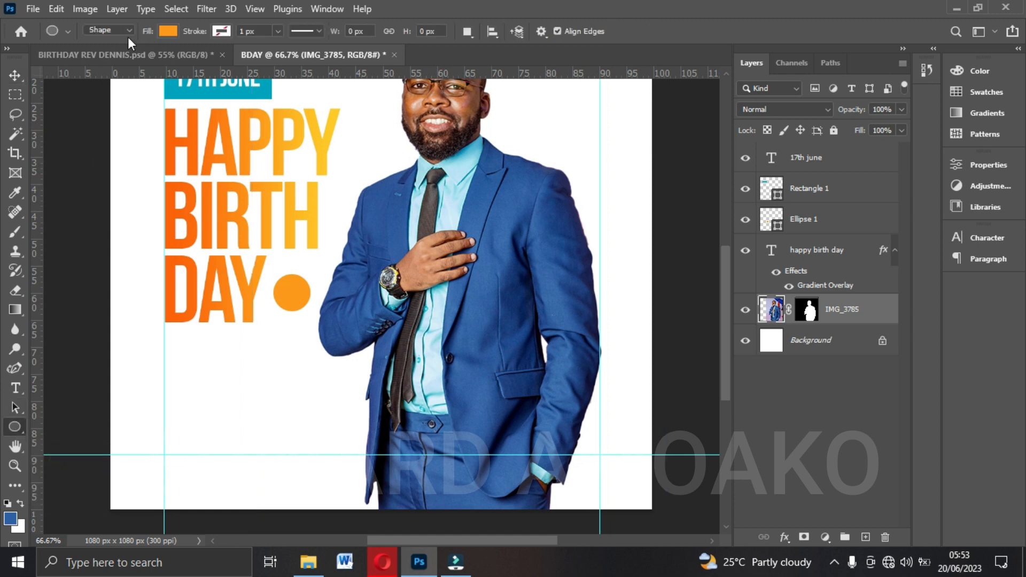
click(168, 31)
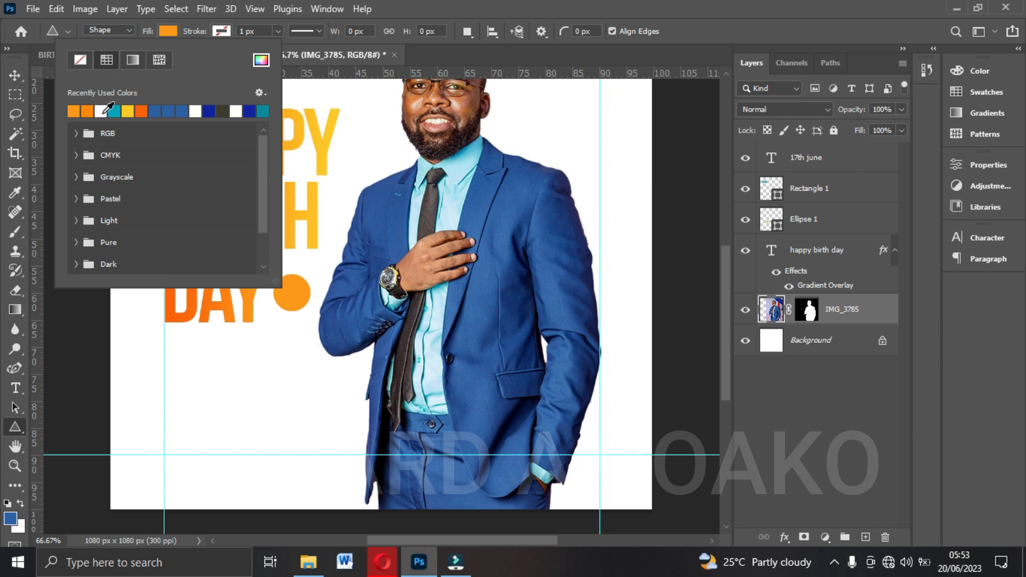
click(101, 111)
click(166, 31)
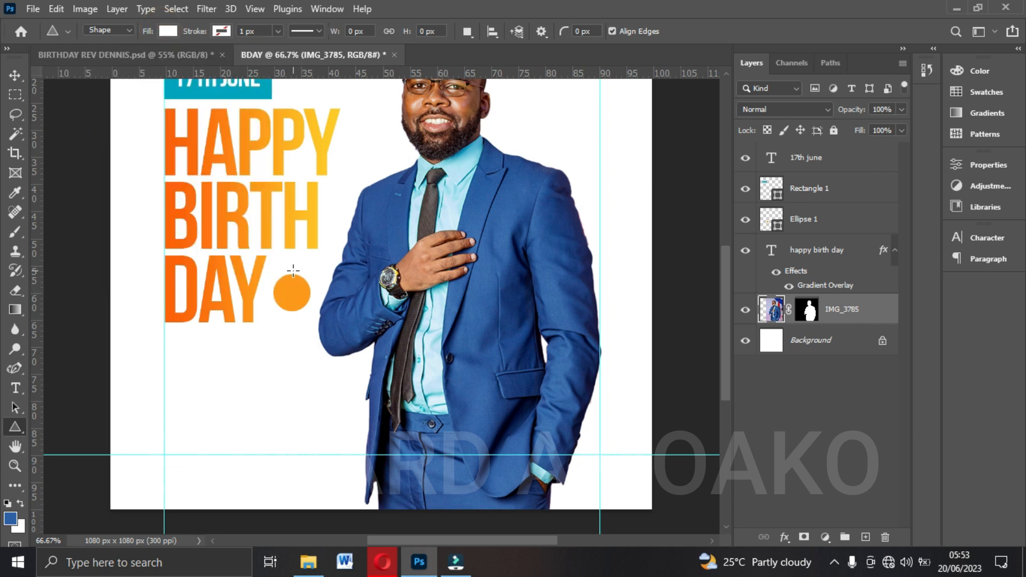
drag(293, 272, 324, 300)
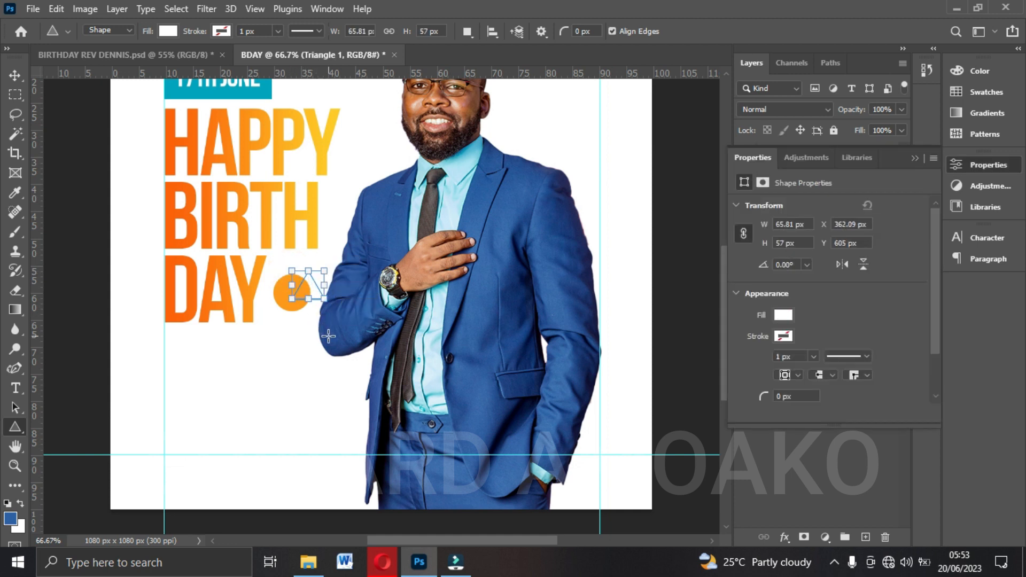
Move the triangle layer directly above the circle's layer and position the triangle over the orange circle.
key(v)
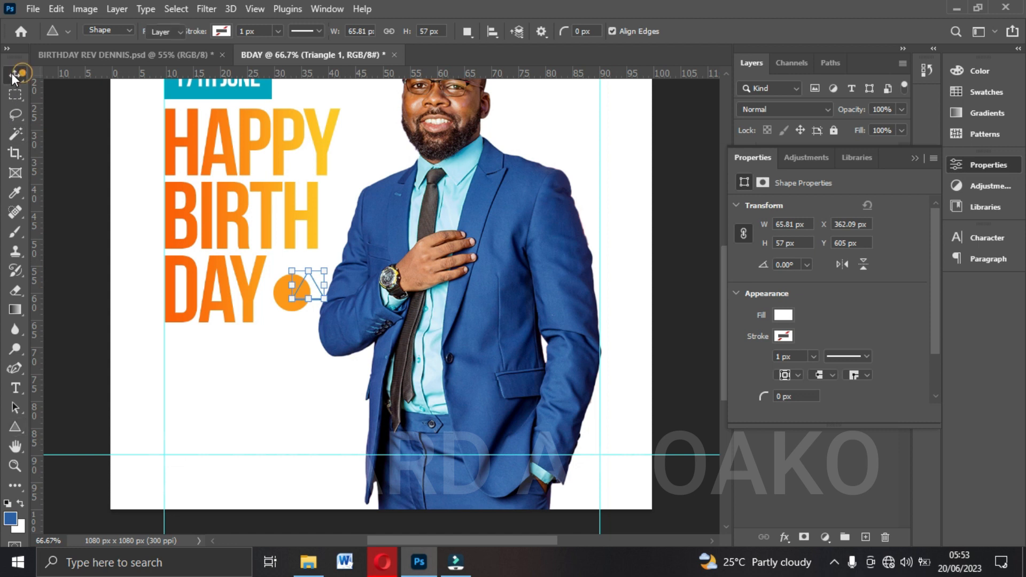
drag(308, 281, 308, 281)
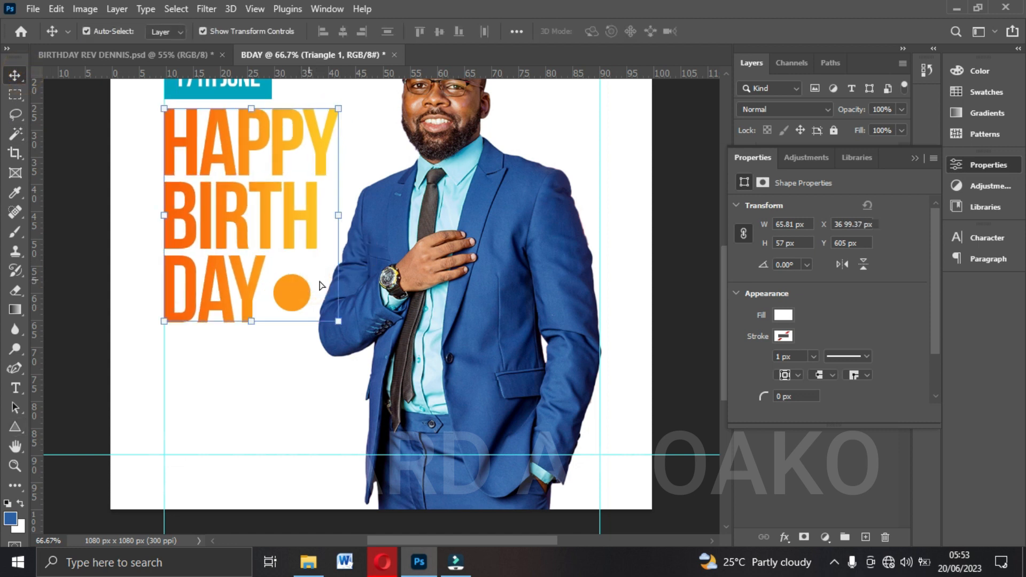
click(914, 158)
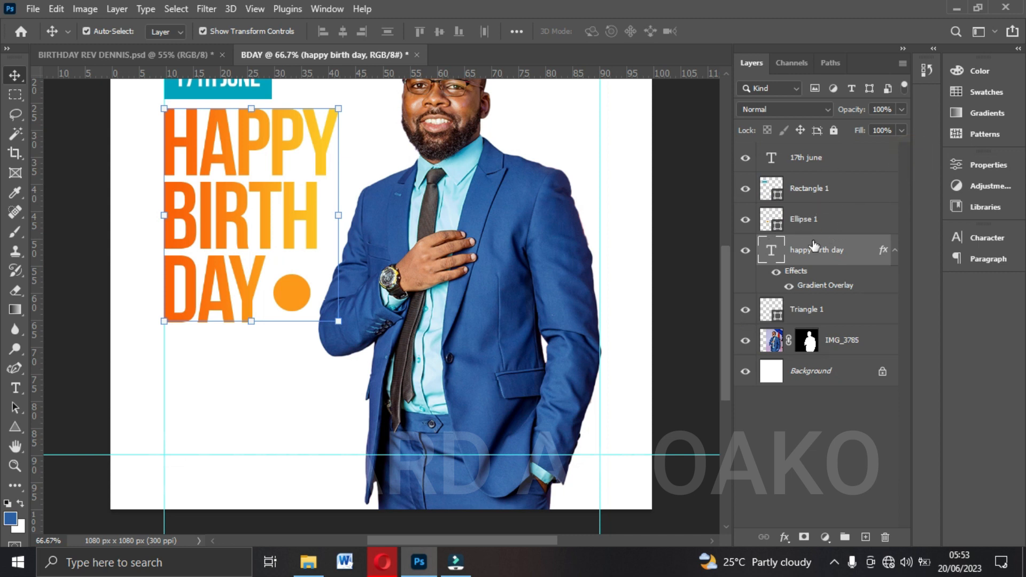
click(817, 314)
drag(820, 318, 811, 206)
mouse_move(295, 291)
mouse_down()
mouse_move(288, 293)
mouse_move(300, 280)
mouse_move(296, 299)
mouse_up()
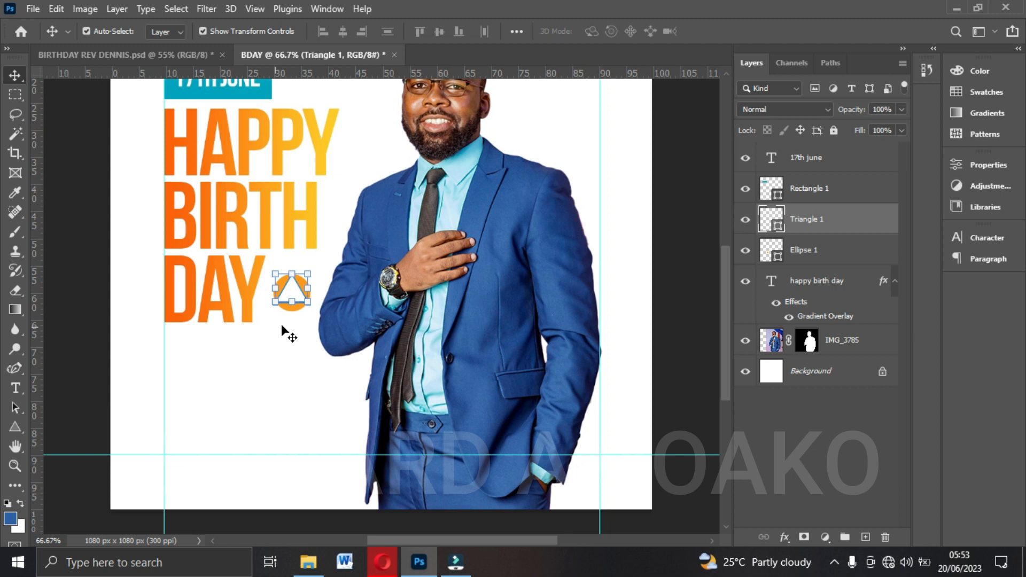
Rotate the white triangle 90° clockwise, scale it to about 69% and centre it in the orange circle.
key(ctrl+t)
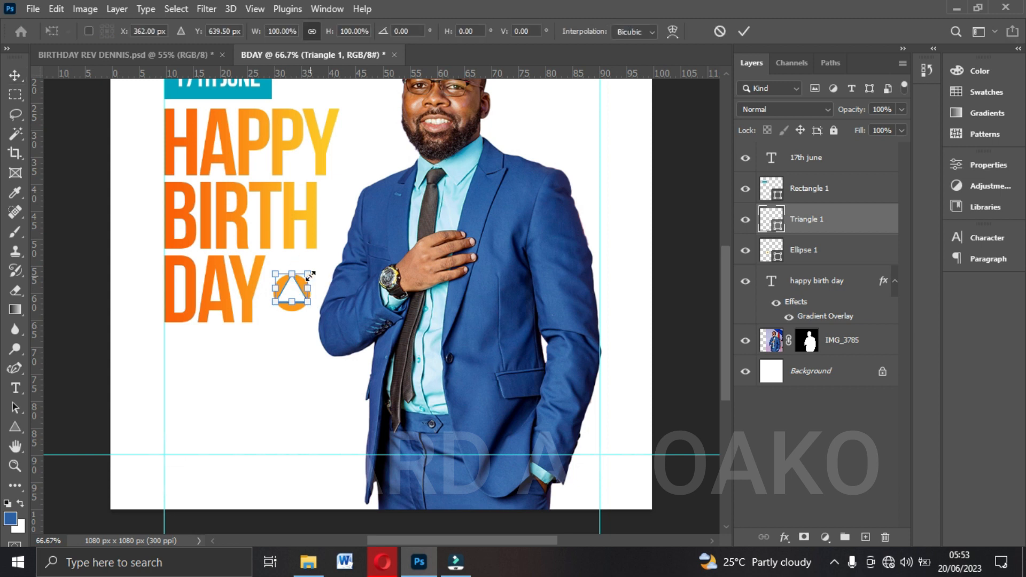
right_click(287, 289)
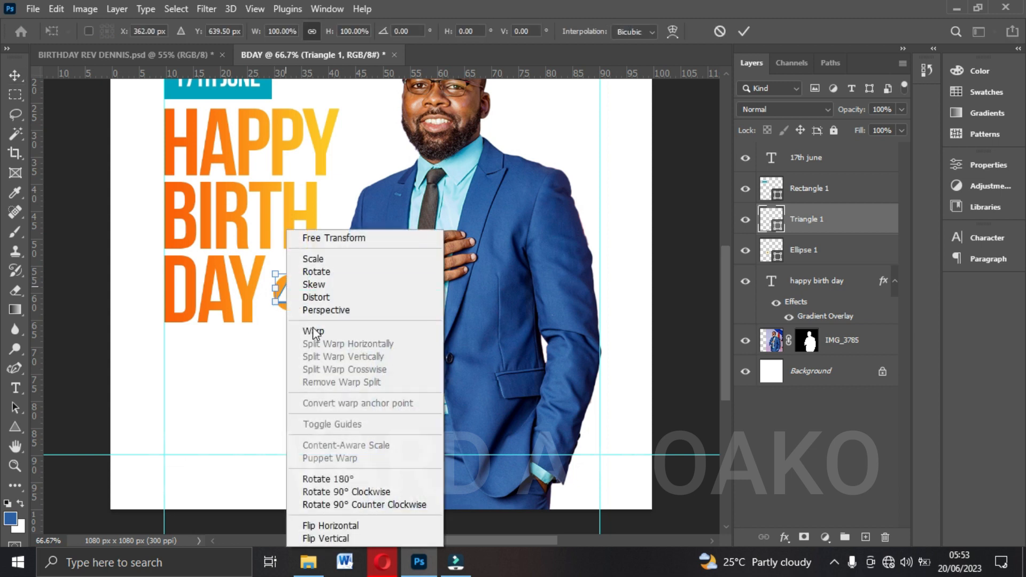
click(362, 492)
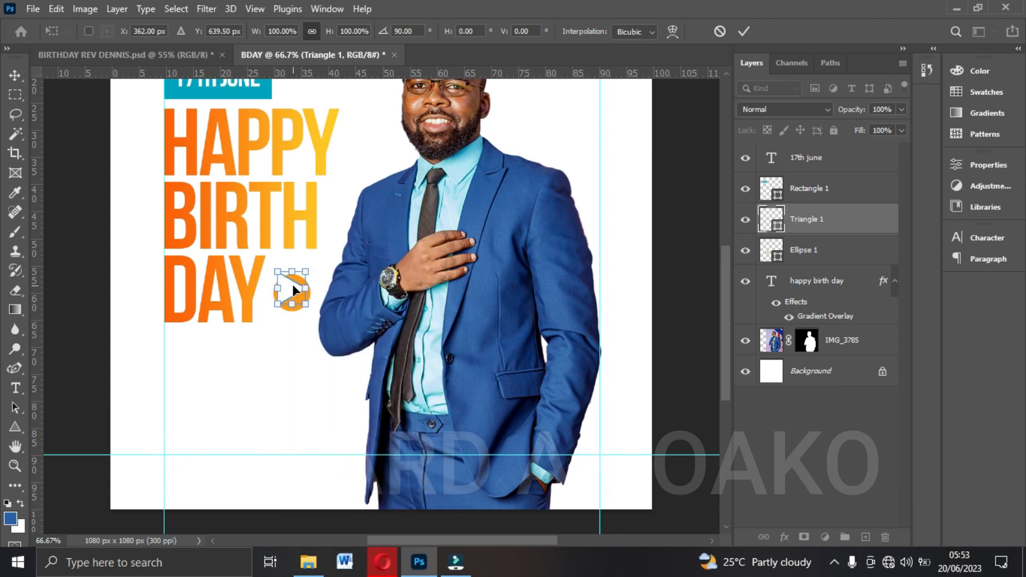
drag(292, 290, 297, 292)
mouse_move(283, 273)
mouse_down()
mouse_move(295, 299)
mouse_move(294, 290)
mouse_up()
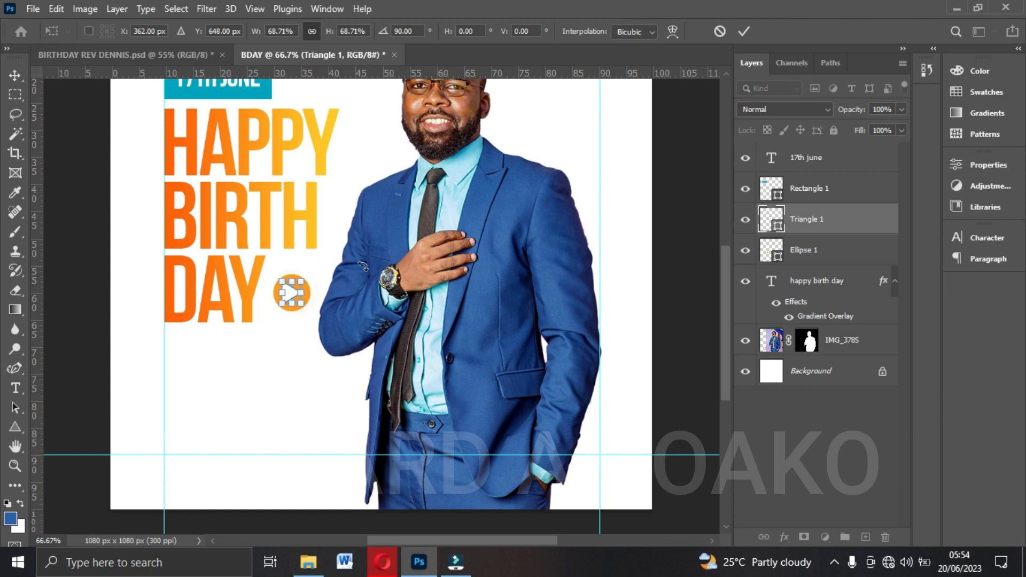
click(741, 31)
Inspect the triangle and circle of the play button, clear the selection and bring up the reference flyer for comparison.
key(ctrl)
ctrl+click(822, 255)
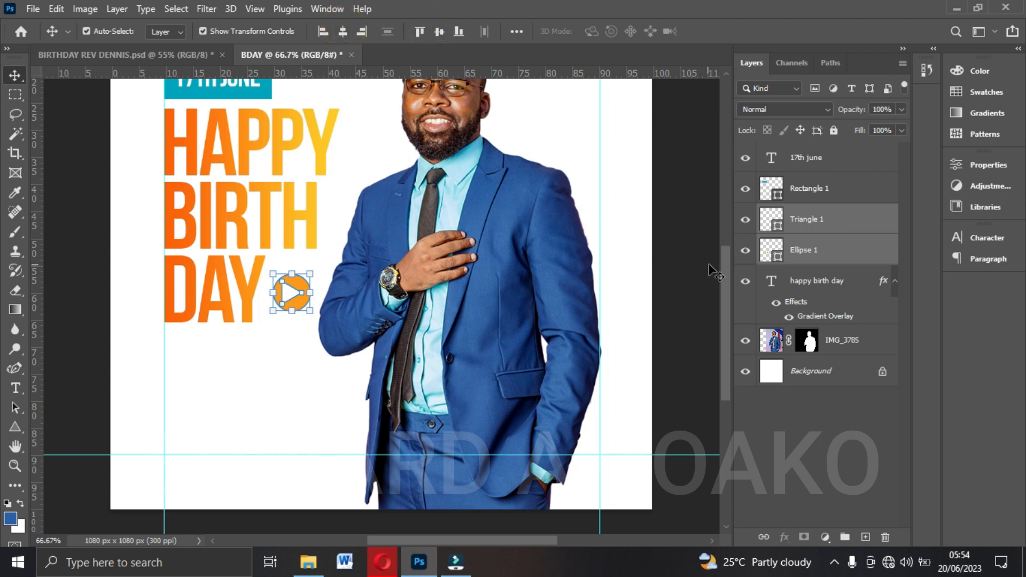
click(499, 209)
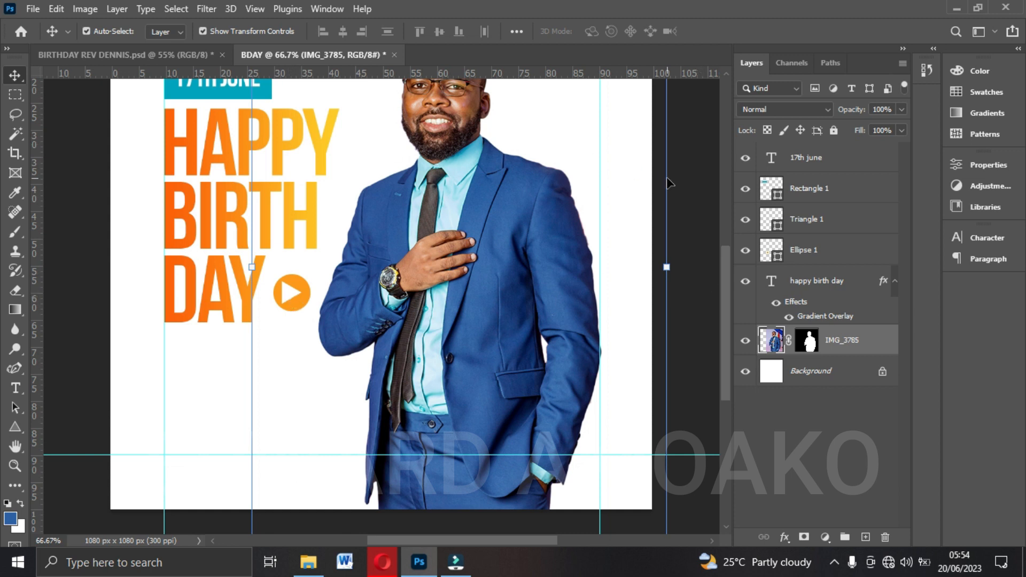
click(288, 291)
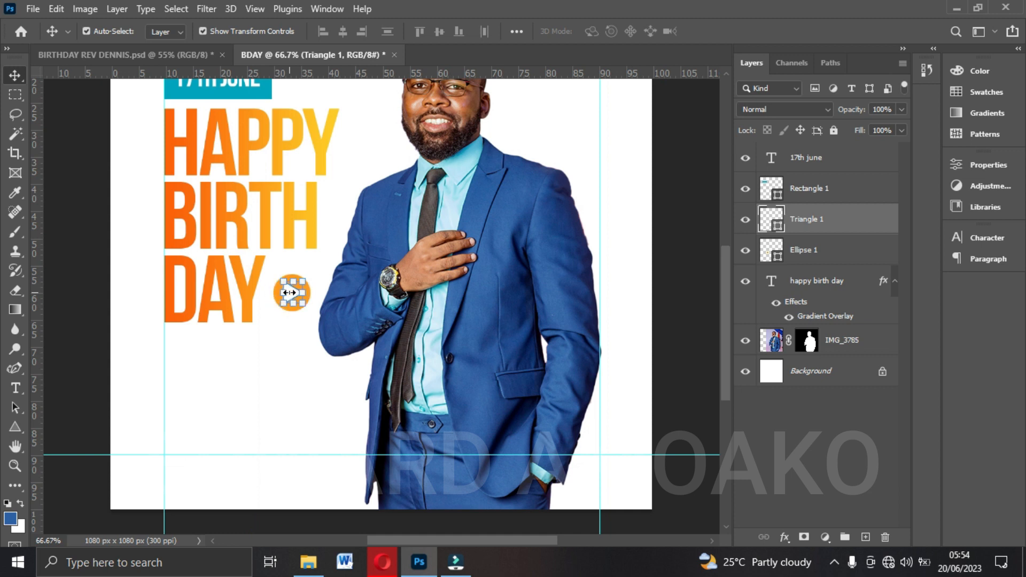
click(686, 288)
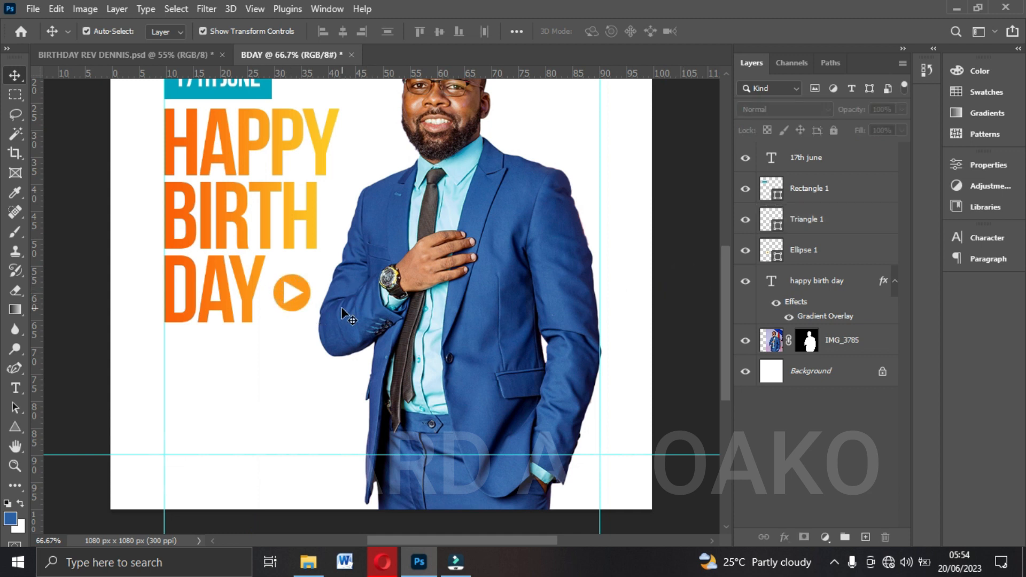
click(152, 54)
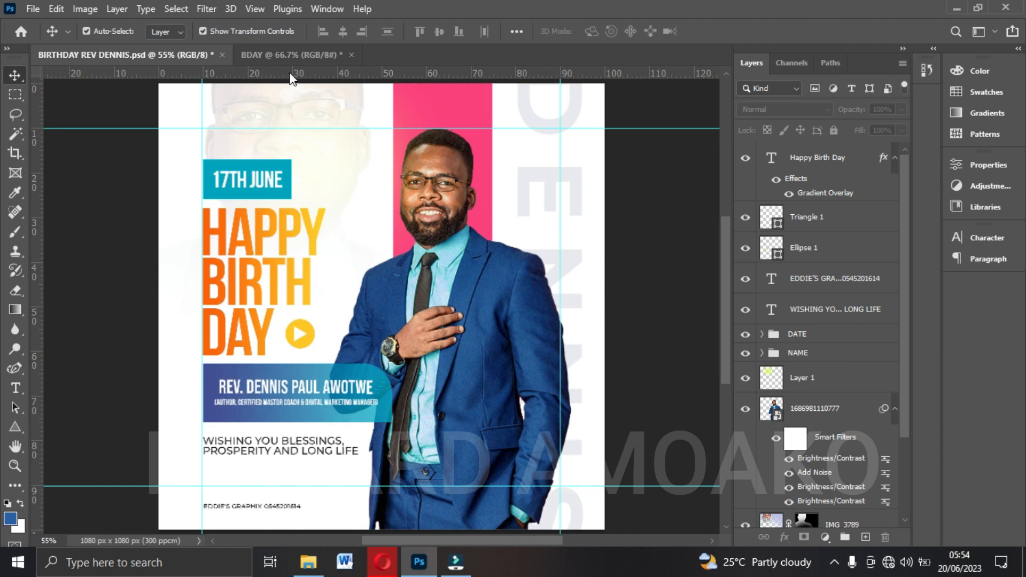
Return to the BDAY document and select the IMG_3785 photo layer.
click(291, 54)
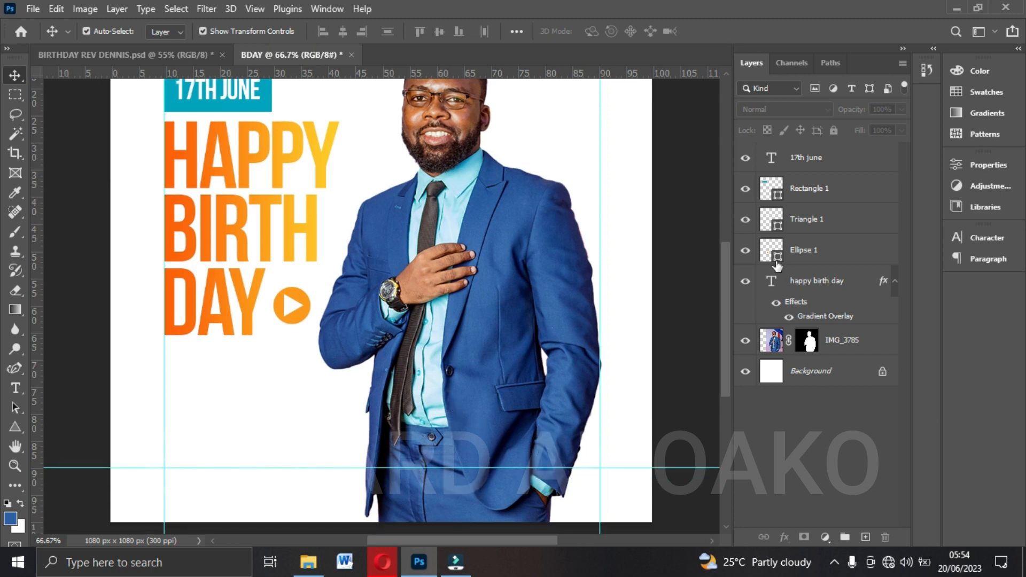
scroll(133, 243, up, 1)
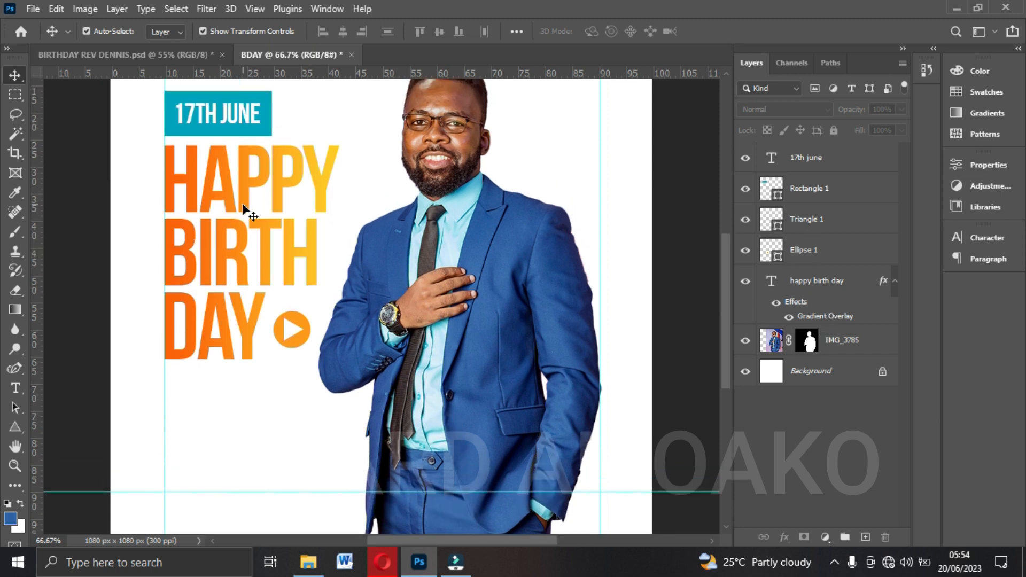
scroll(247, 211, up, 1)
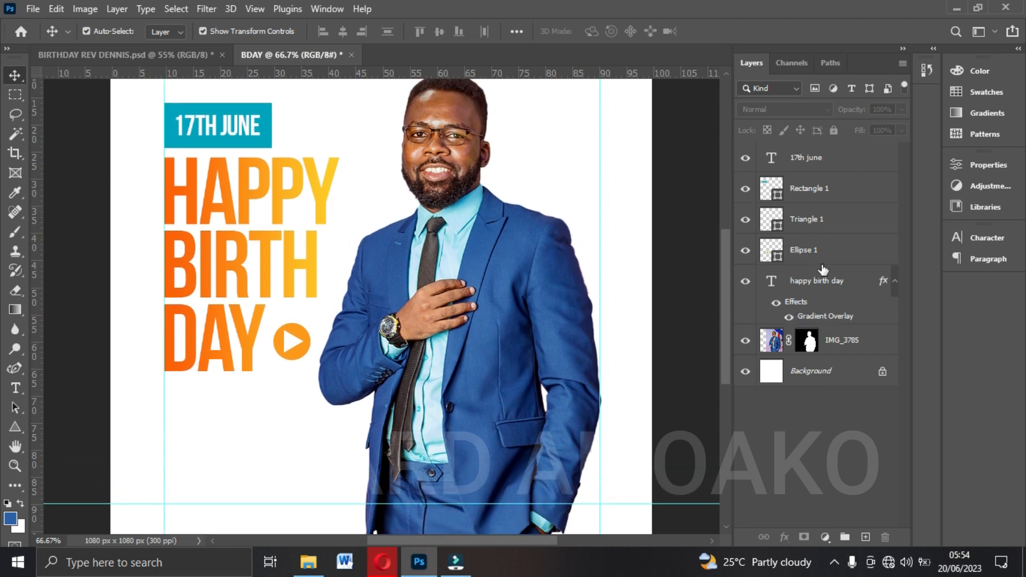
click(811, 283)
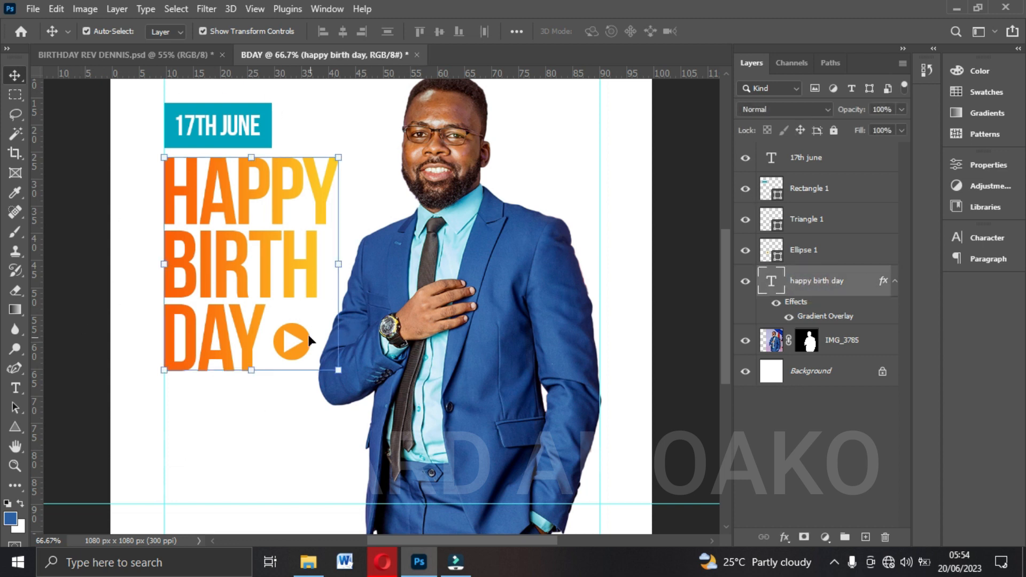
click(848, 342)
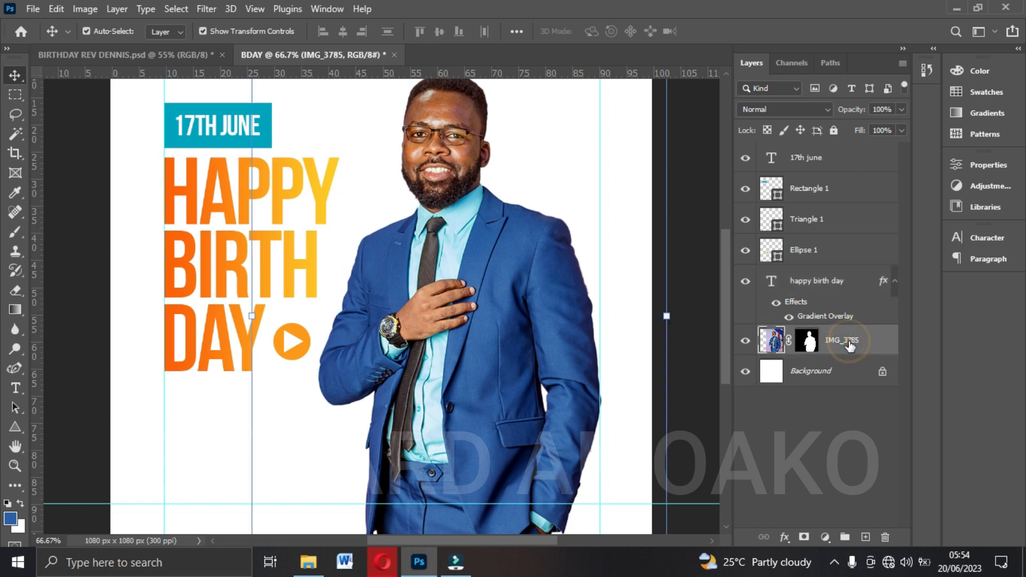
key(ctrl+minus)
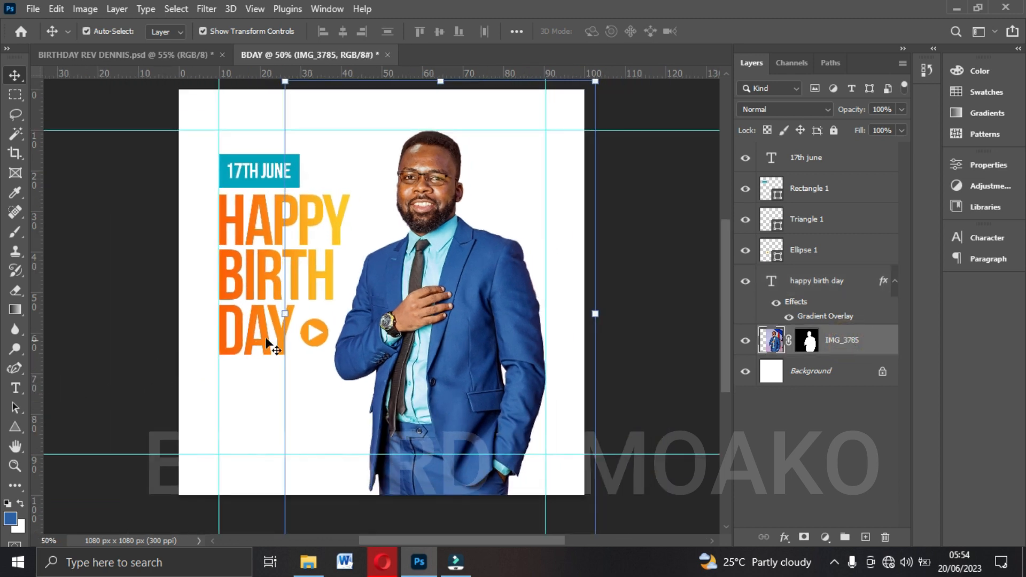
key(ctrl+plus)
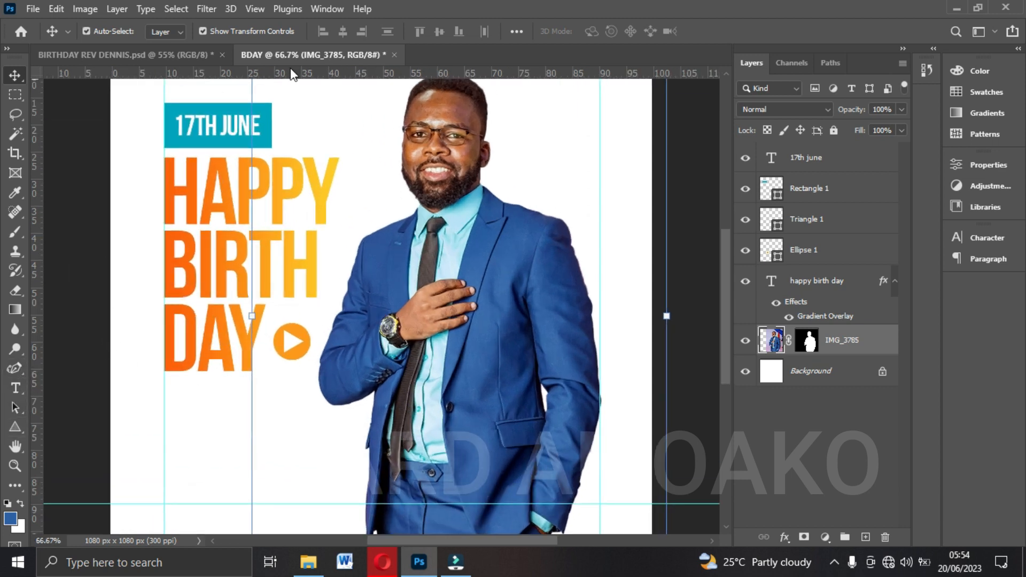
Draw a white rectangle without stroke, about 458 x 169 px, below the word DAY and starting at the left margin guide.
click(14, 425)
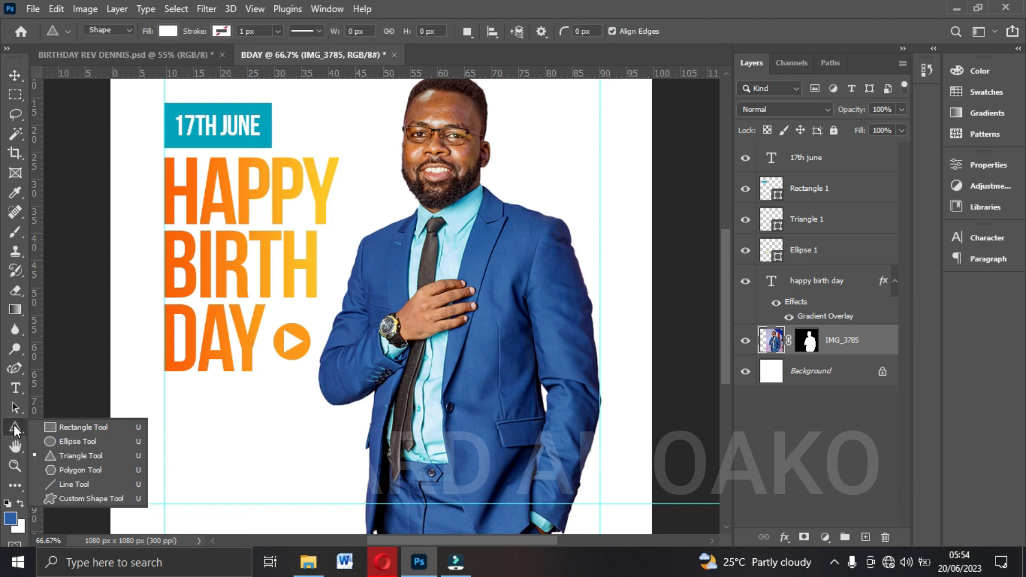
click(73, 428)
drag(167, 378, 392, 461)
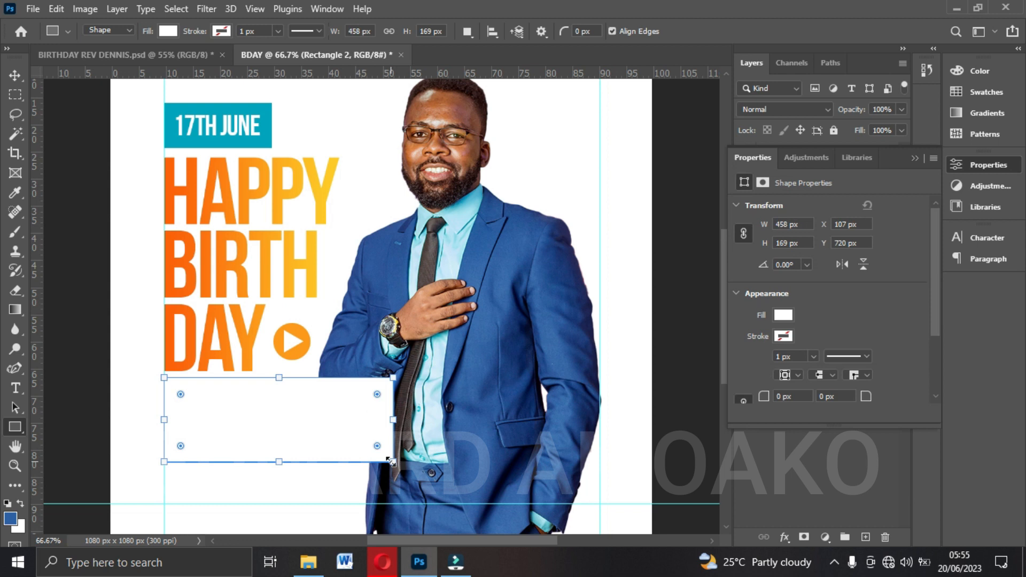
click(15, 75)
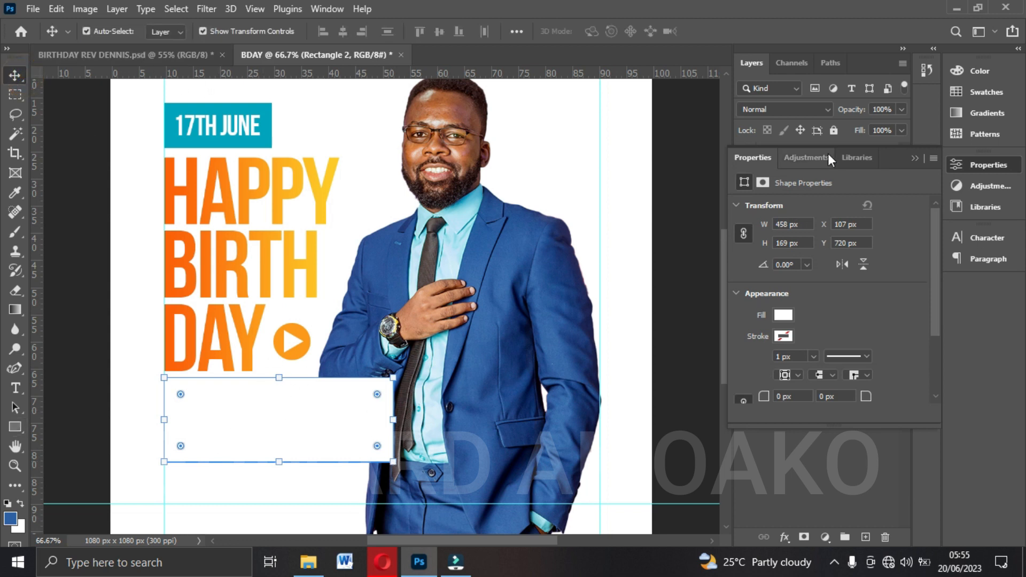
click(914, 157)
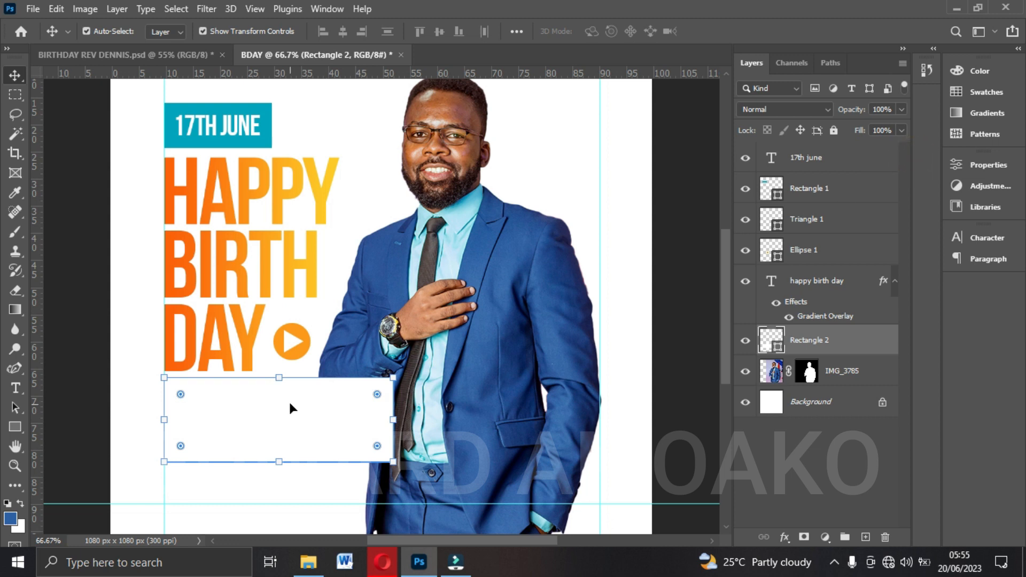
Fill the new rectangle with the deep orange from the recently used colors.
click(15, 426)
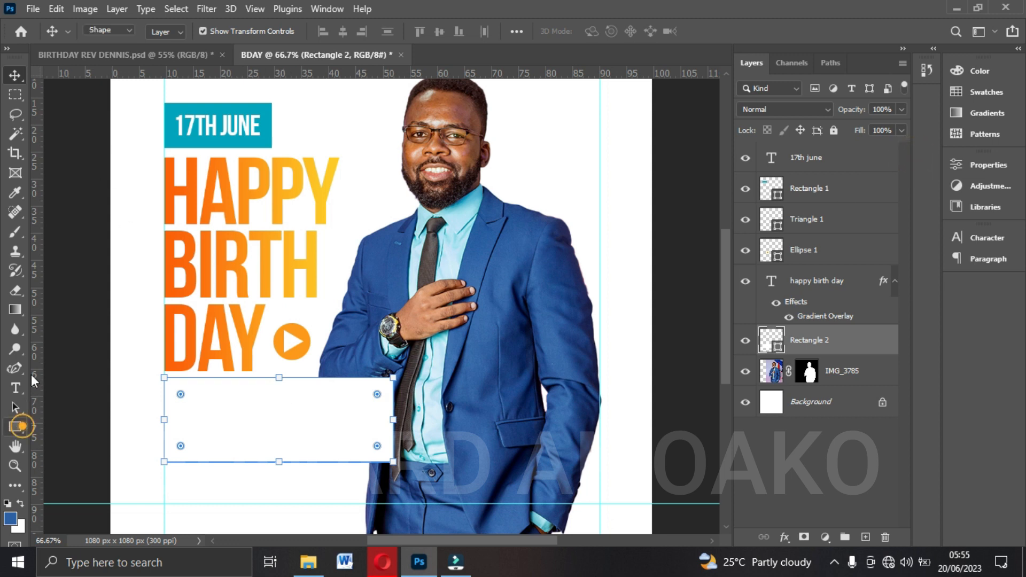
click(168, 31)
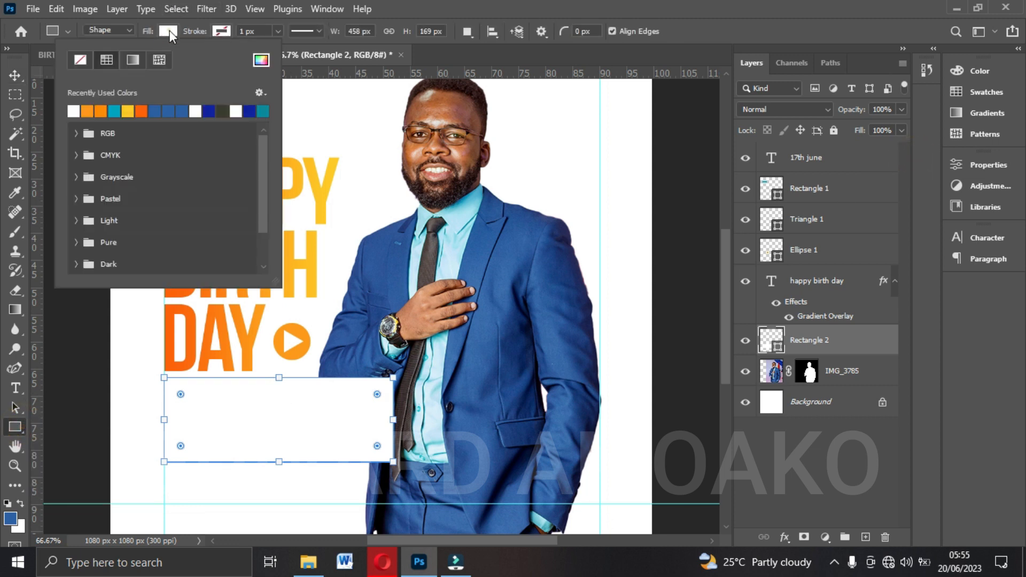
click(141, 111)
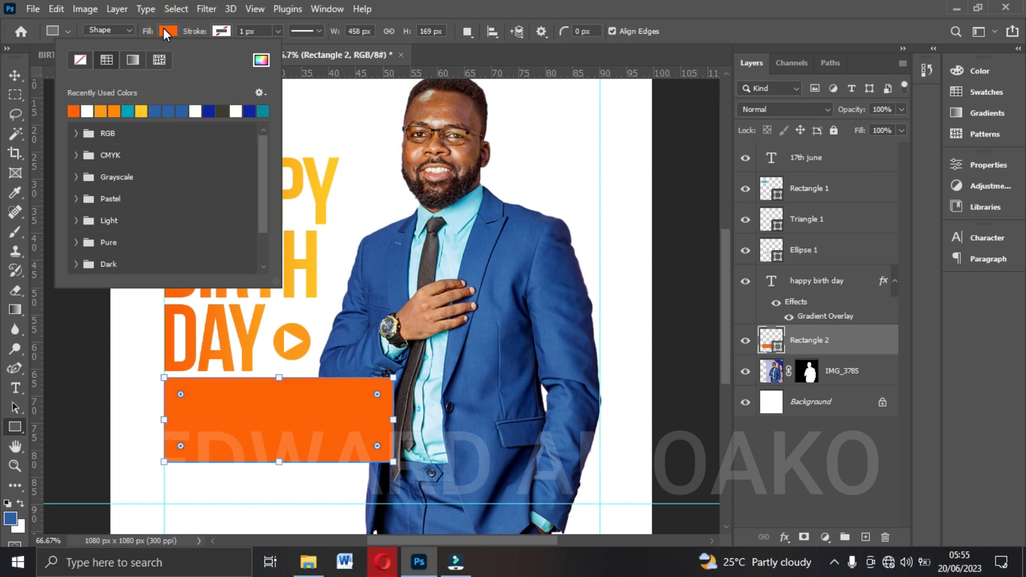
click(162, 28)
click(16, 72)
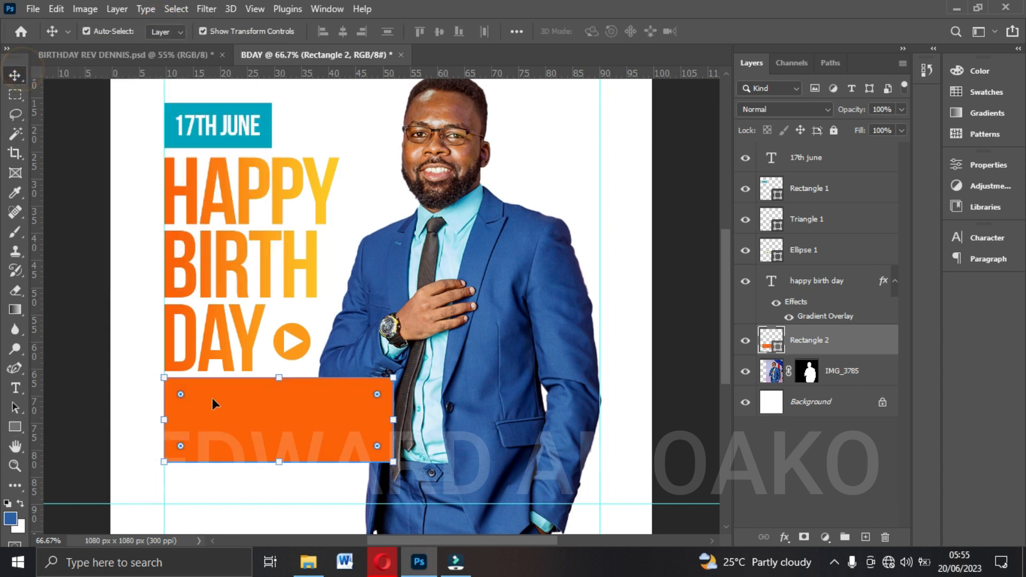
Add a Gradient Overlay to the rectangle using the dark-blue-to-cyan preset gradient.
click(784, 539)
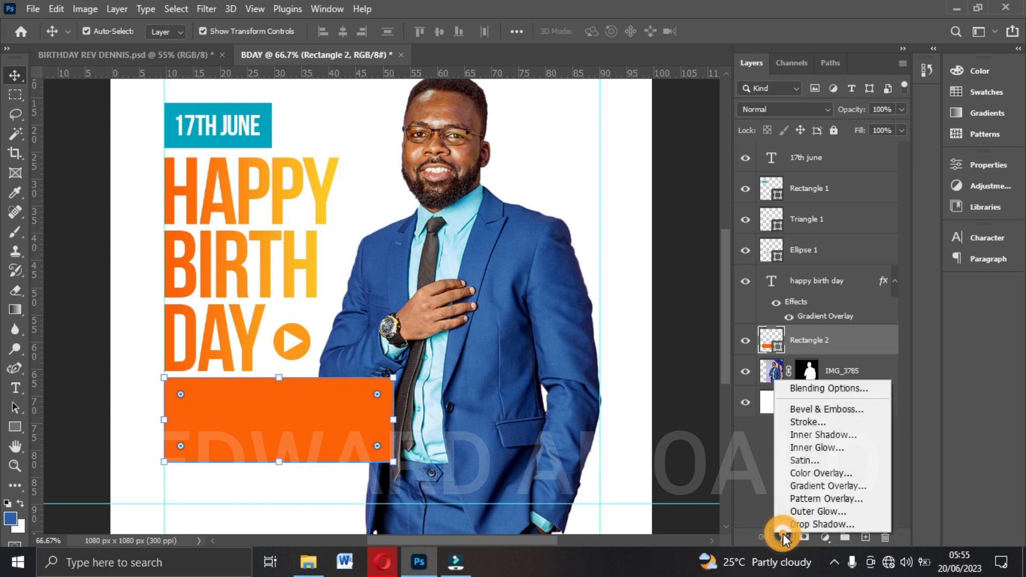
click(802, 487)
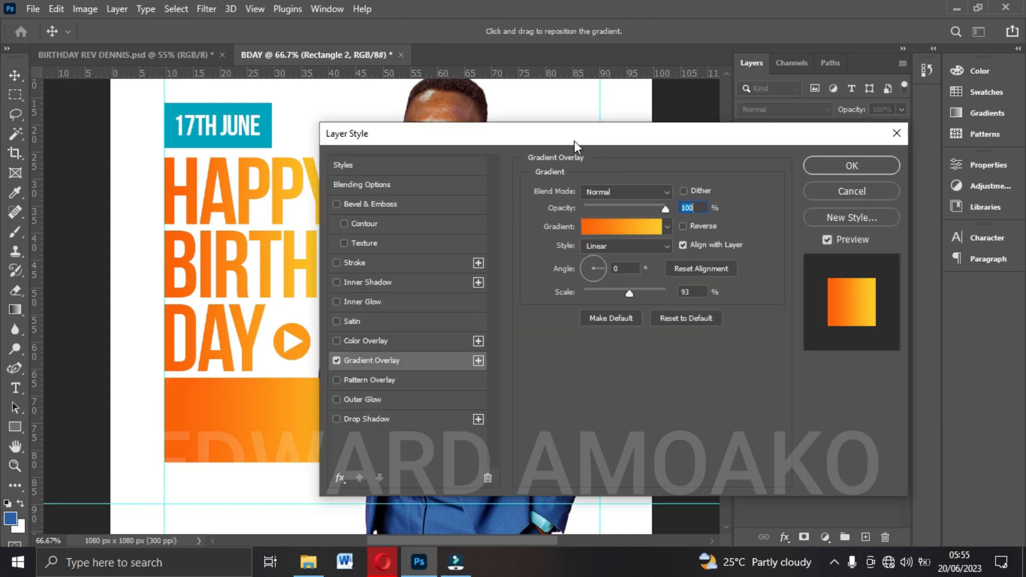
drag(574, 140, 707, 127)
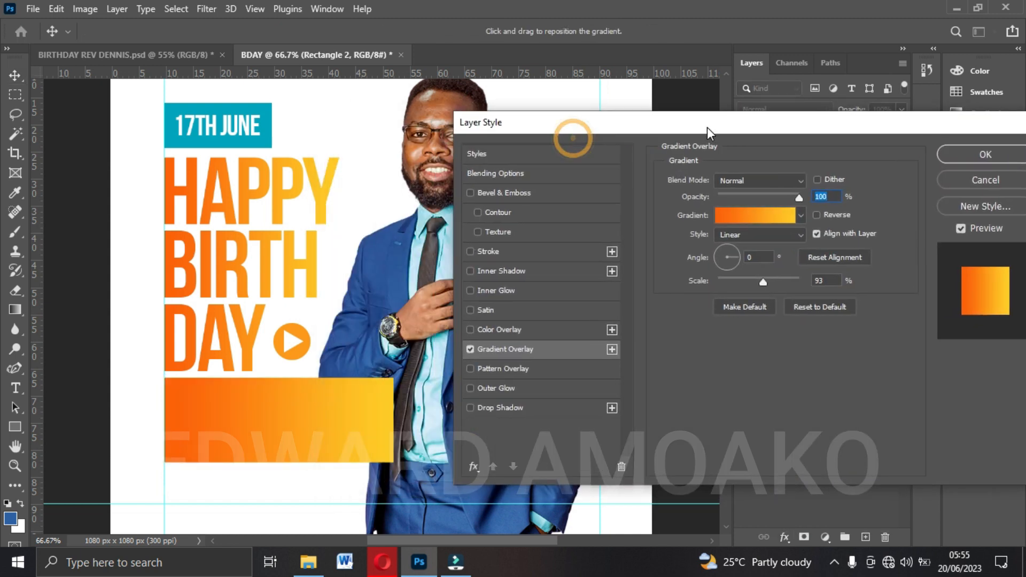
click(761, 216)
scroll(756, 223, down, 4)
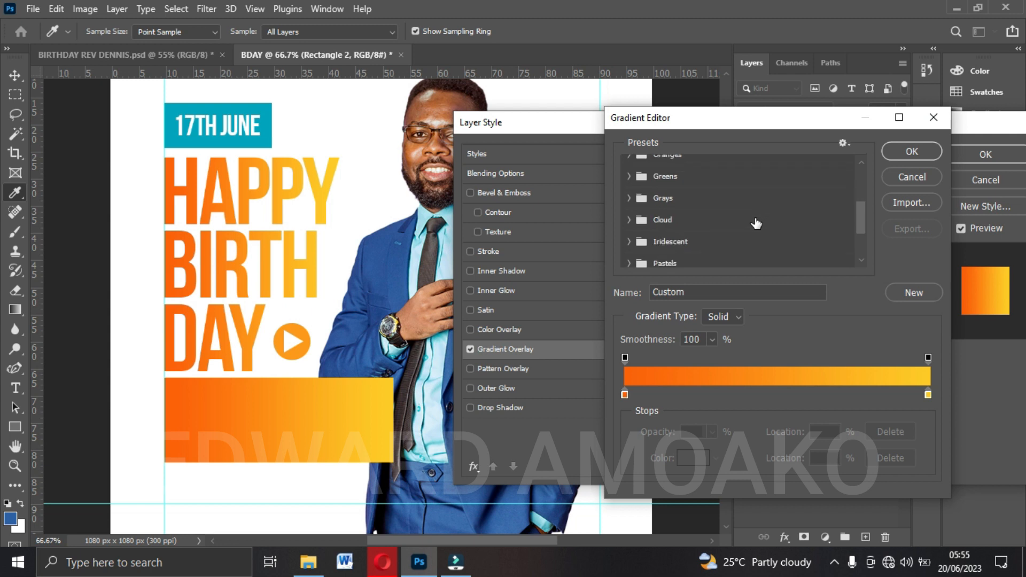
scroll(756, 223, down, 3)
click(709, 257)
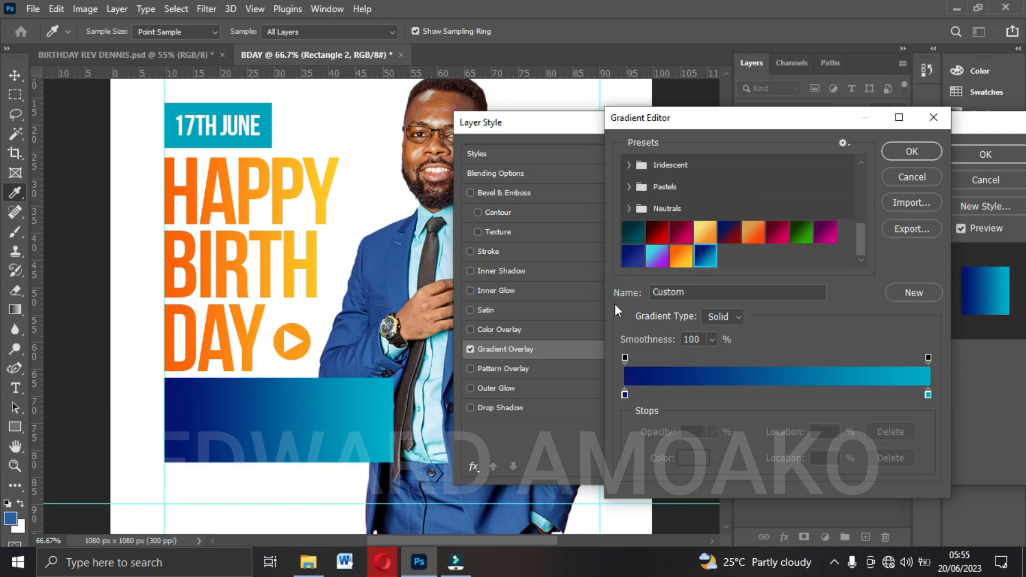
drag(713, 120, 755, 100)
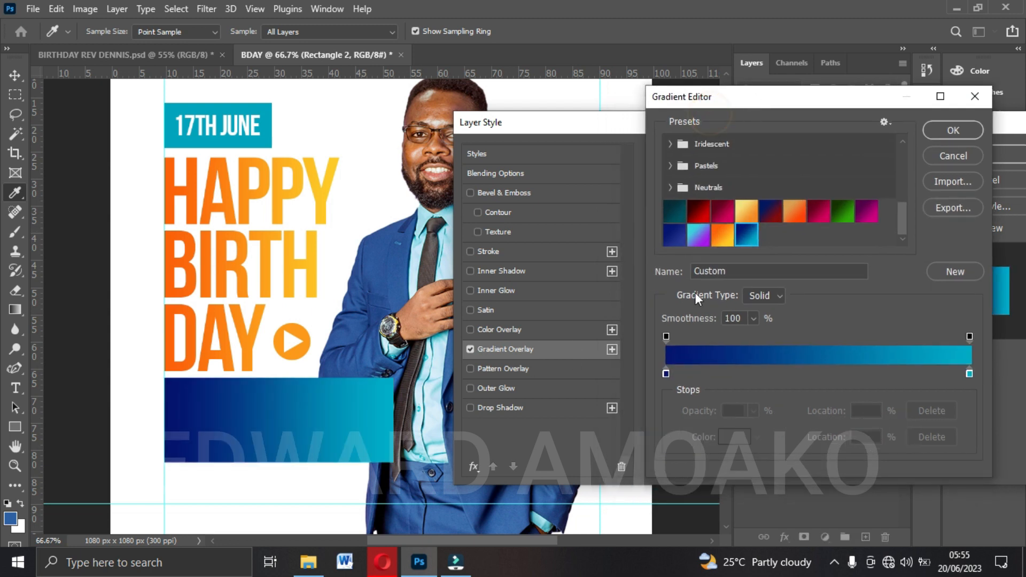
Confirm 041574 for the gradient's start stop and 02adca for its end stop, and apply the overlay to the rectangle.
click(666, 373)
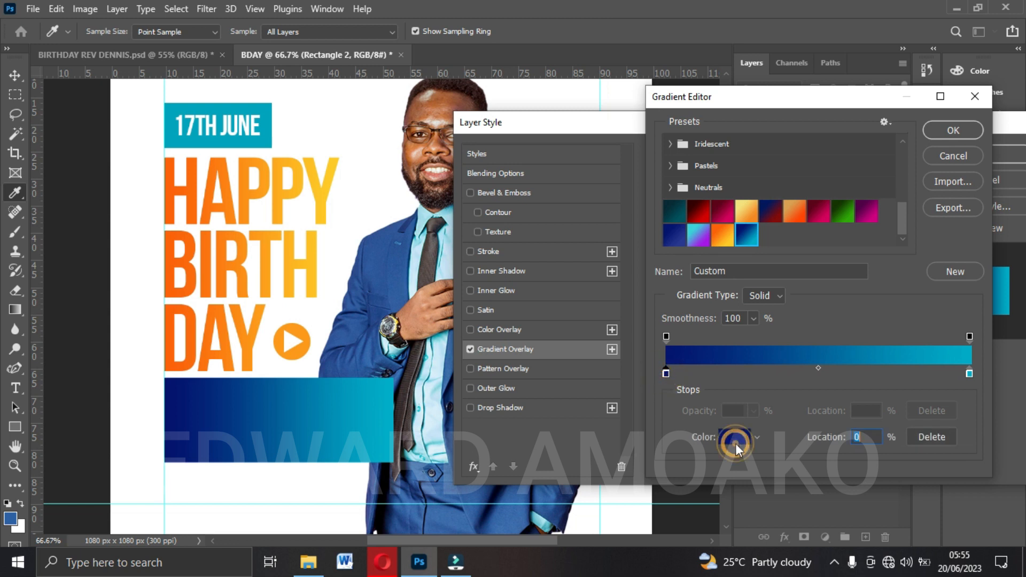
click(736, 441)
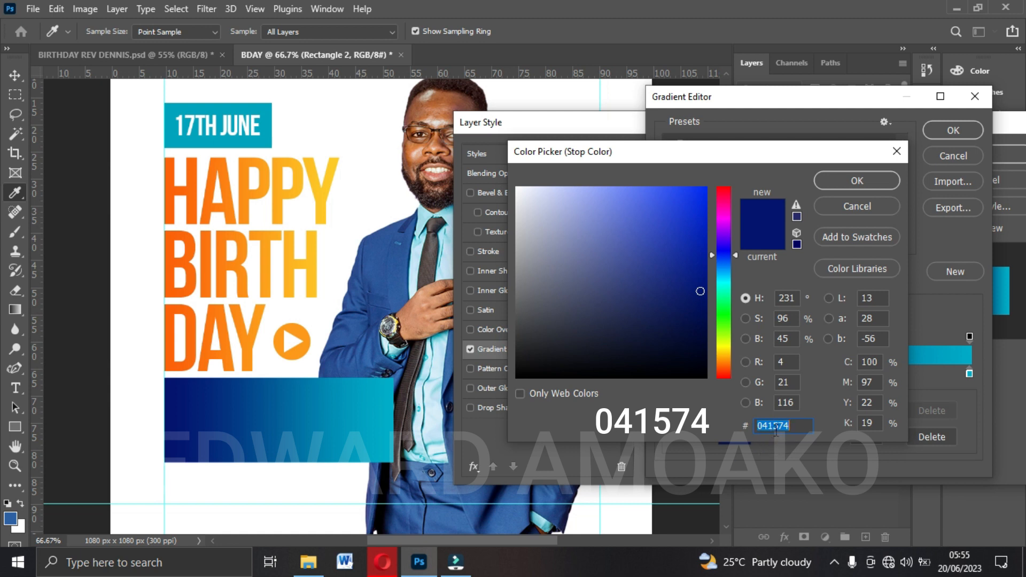
click(854, 180)
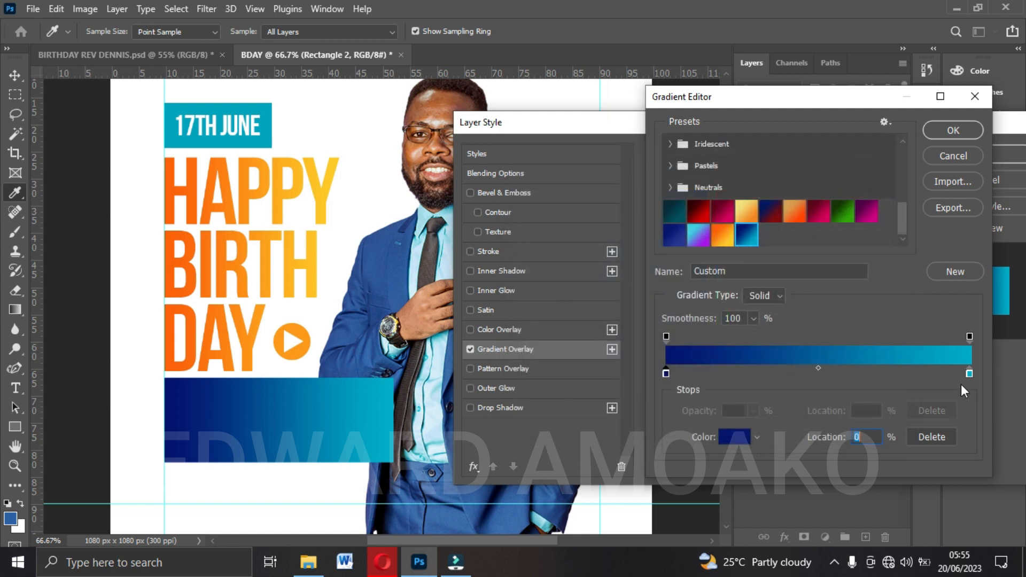
click(969, 373)
click(730, 436)
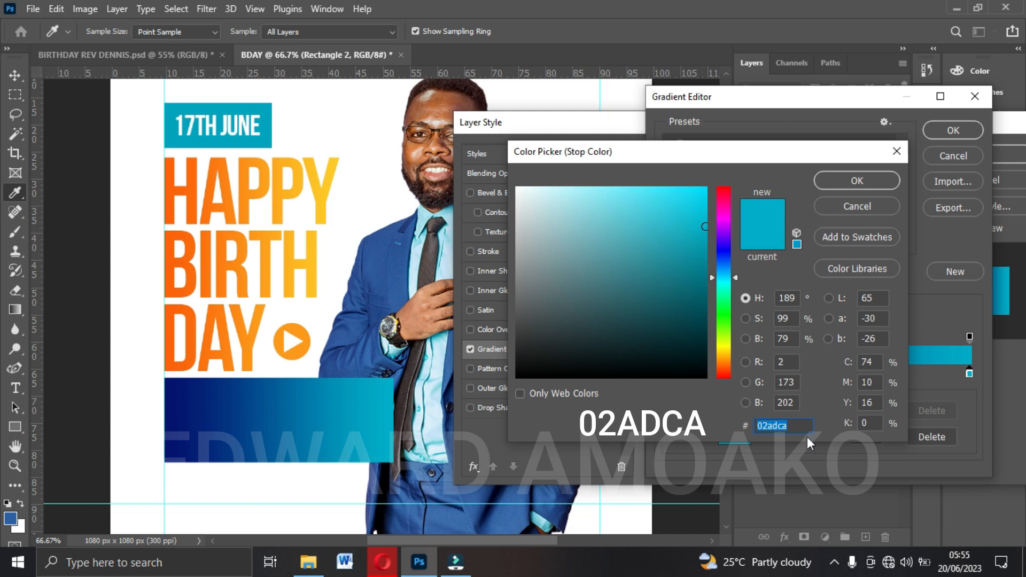
click(854, 180)
click(945, 129)
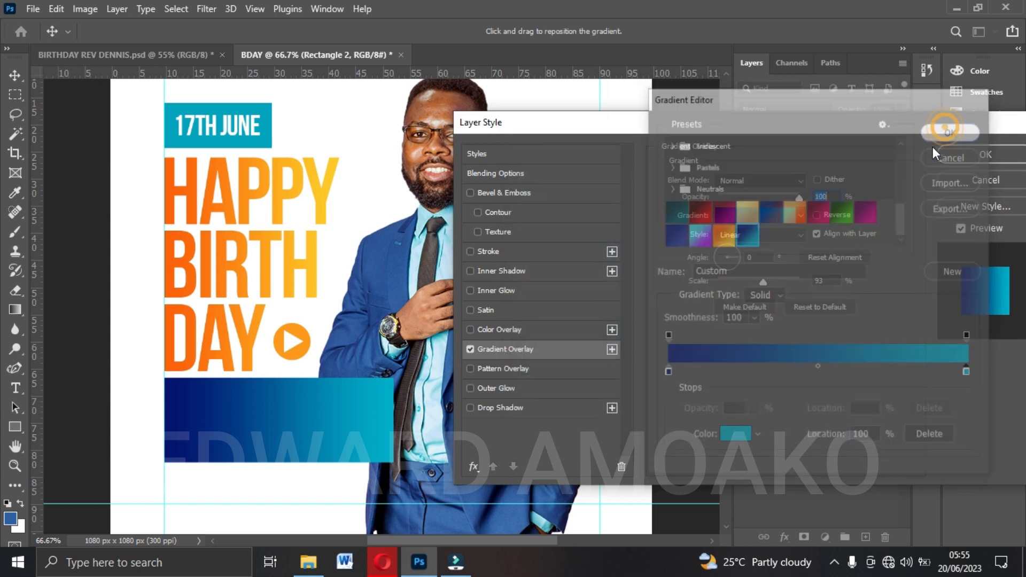
click(985, 155)
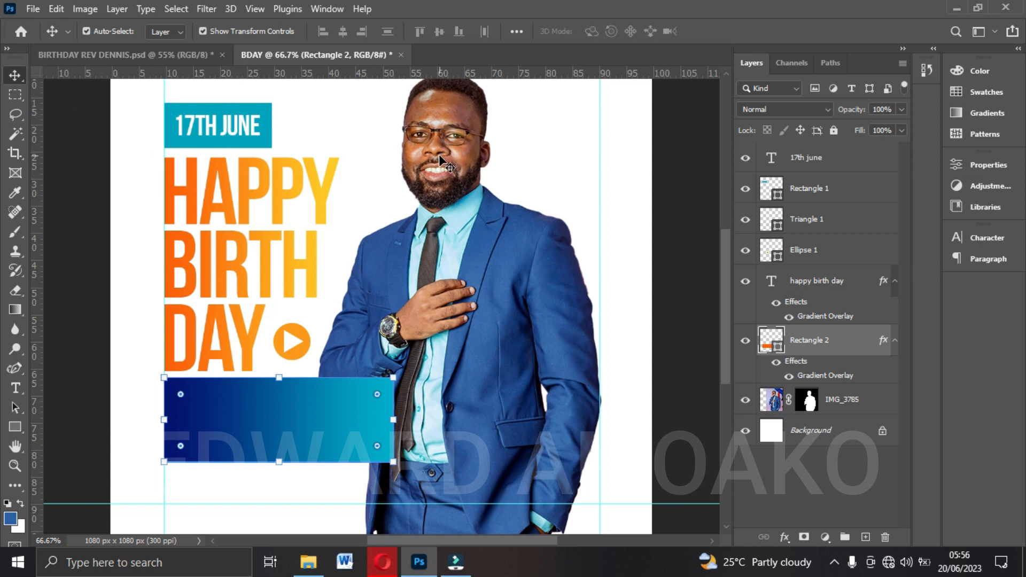
Open the rectangle's shape properties and bring up its corner radius settings.
scroll(331, 340, down, 1)
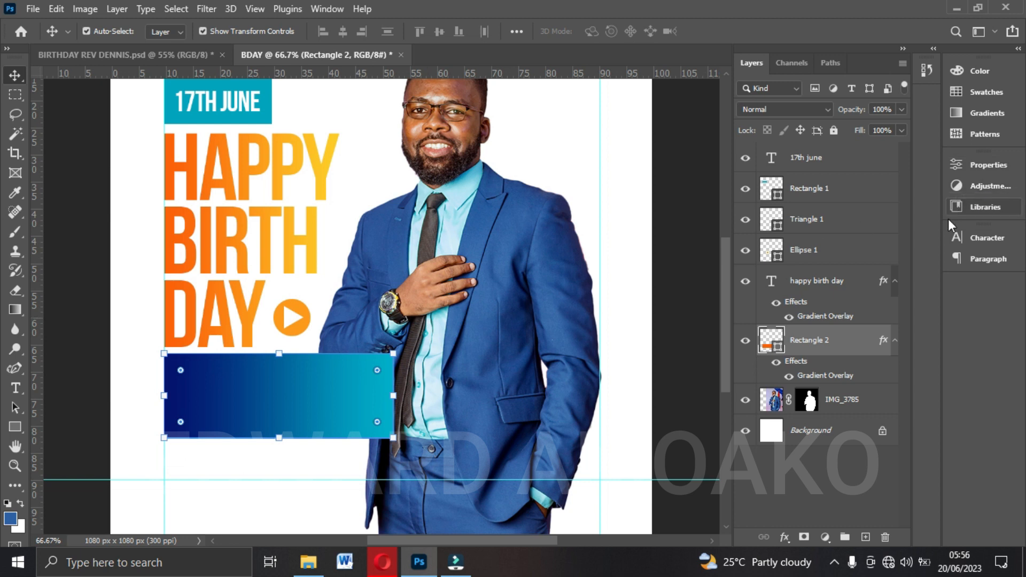
click(995, 162)
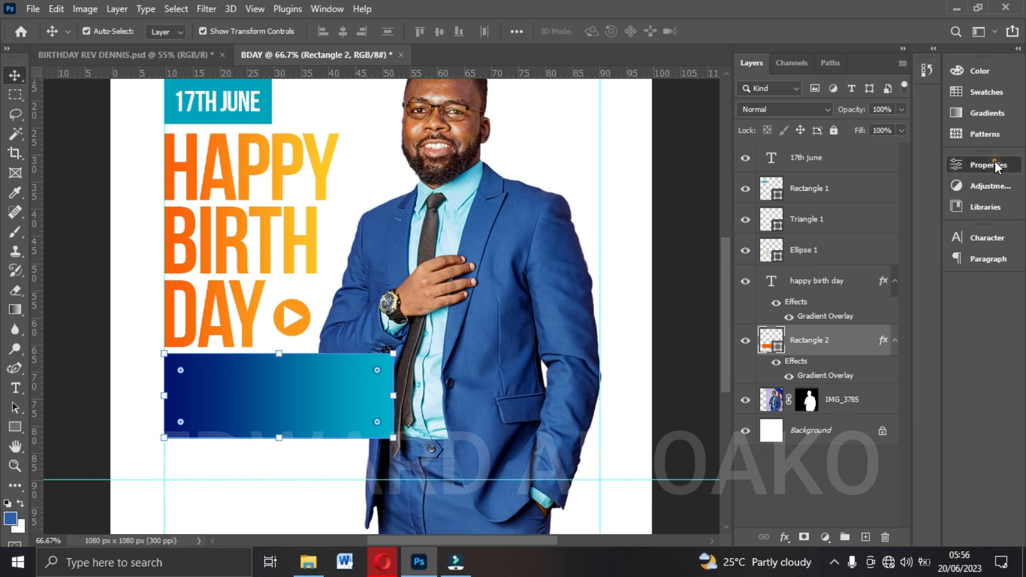
scroll(797, 264, down, 2)
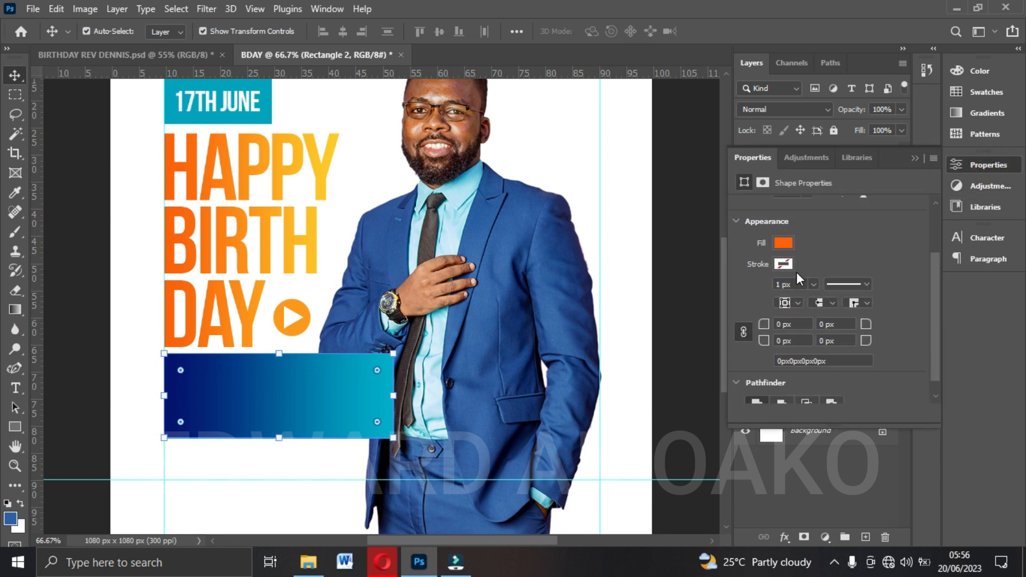
click(764, 182)
click(744, 182)
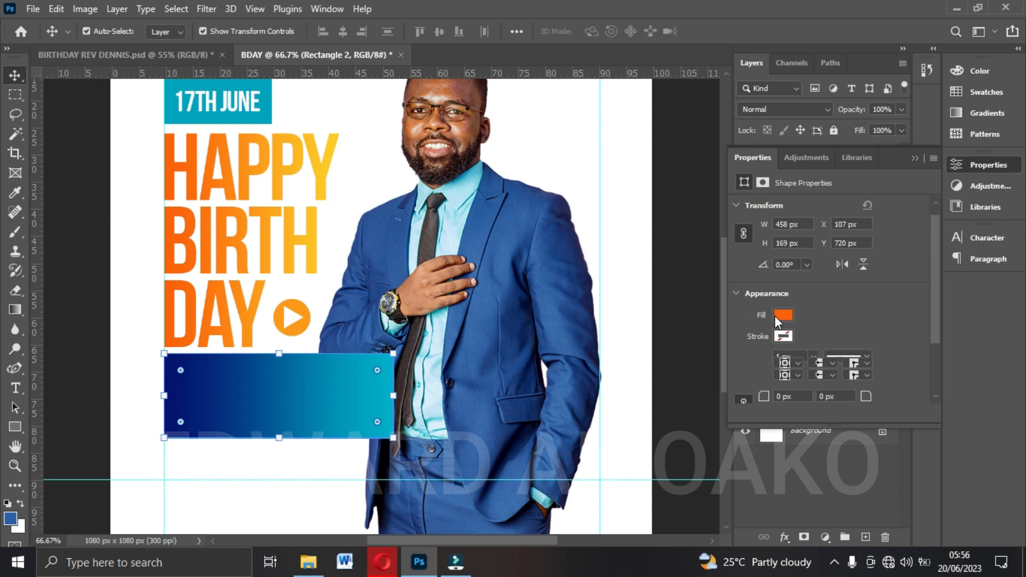
scroll(775, 315, down, 1)
scroll(773, 328, down, 1)
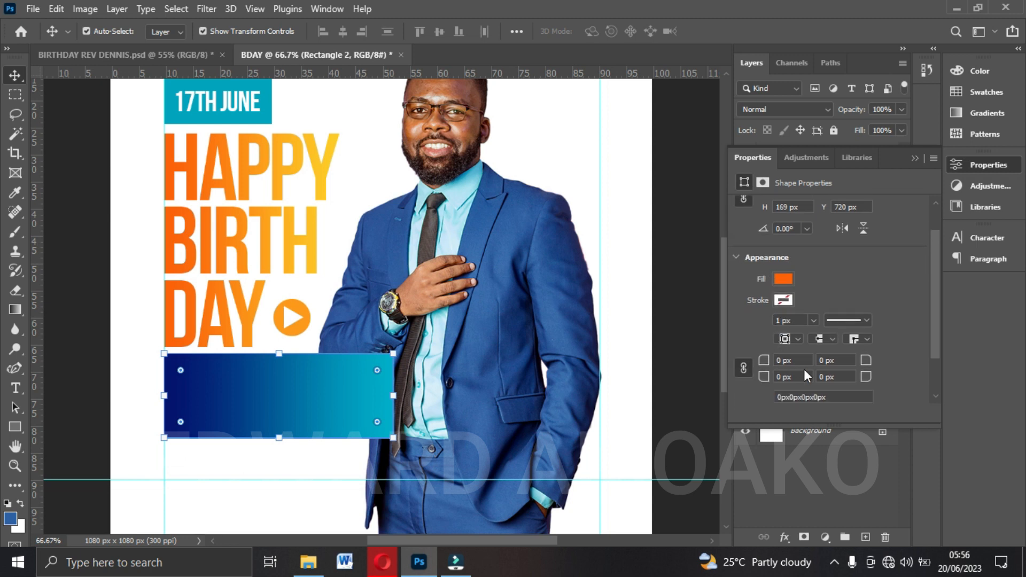
scroll(793, 357, down, 1)
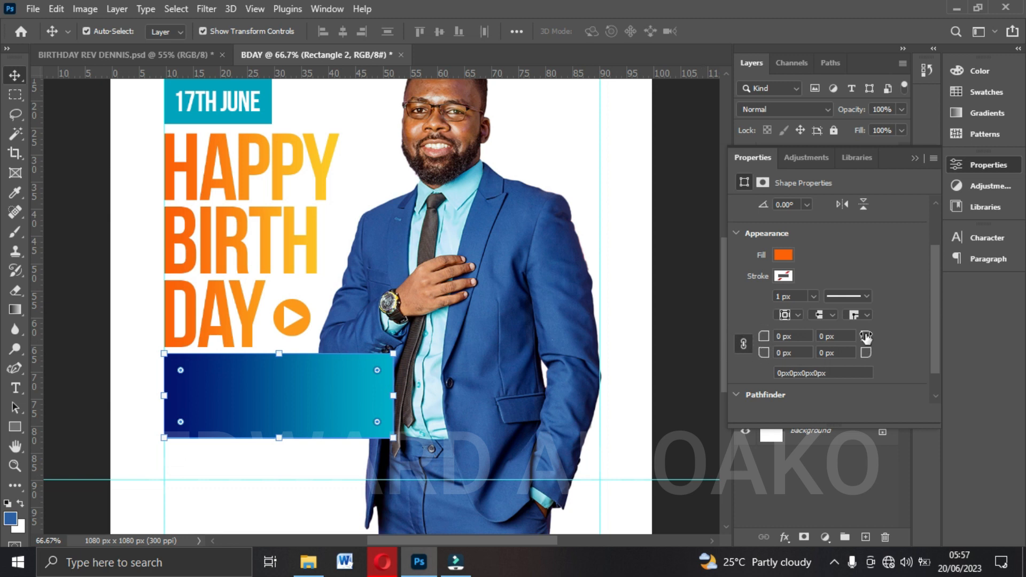
Try rounding all four linked corners of the rectangle to 84.5 px and return them to 0 px.
drag(864, 339, 977, 340)
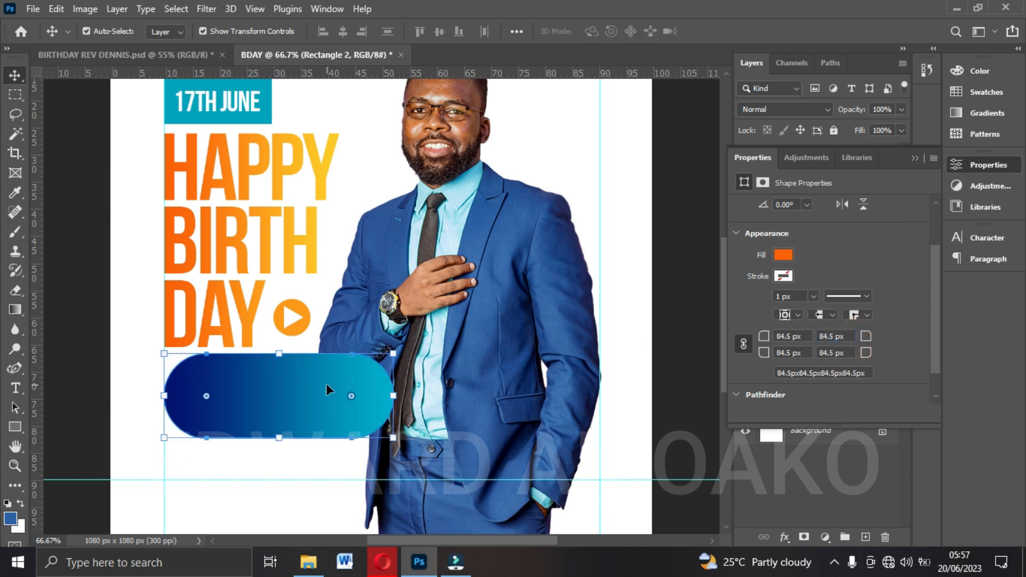
drag(764, 336, 405, 336)
drag(404, 336, 403, 336)
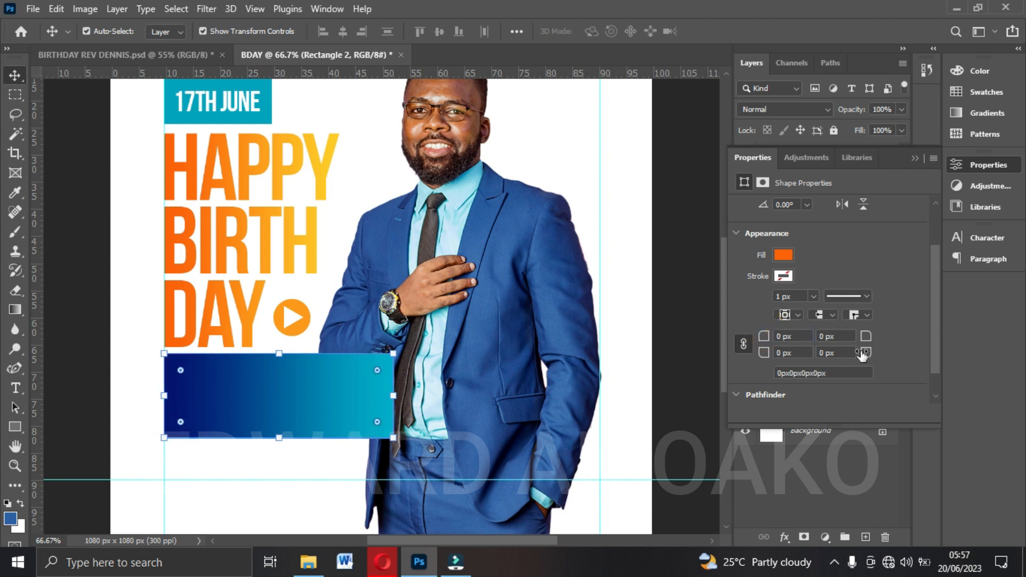
Unlink the blue rectangle's corner radii and round only its top-right corner to 90 px.
click(742, 343)
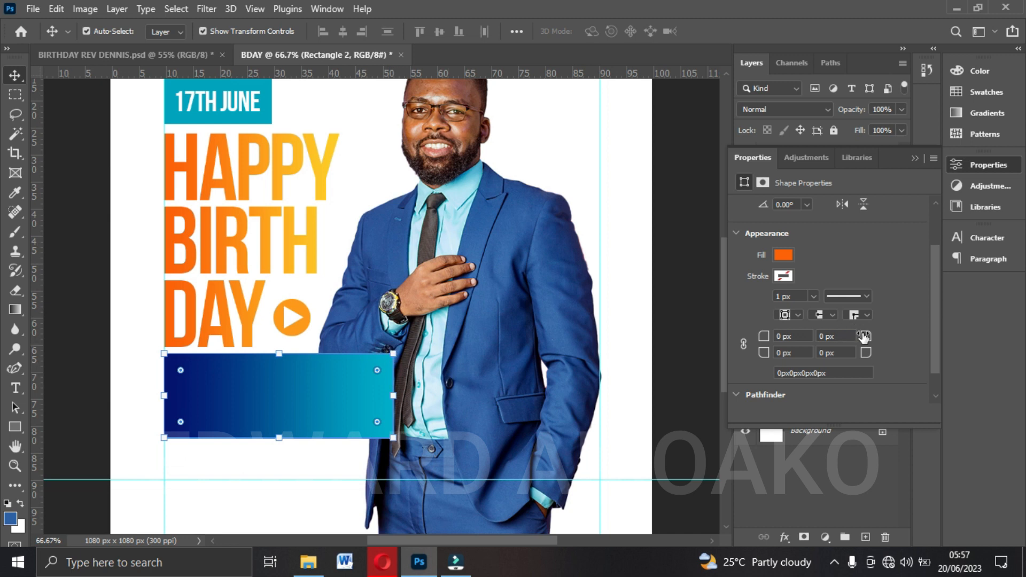
drag(864, 336, 939, 325)
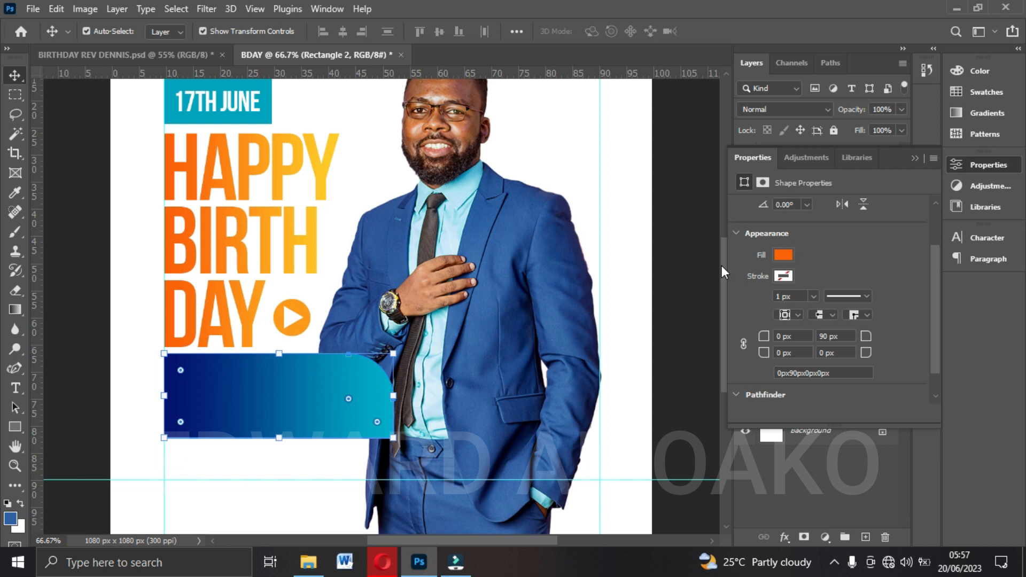
click(912, 158)
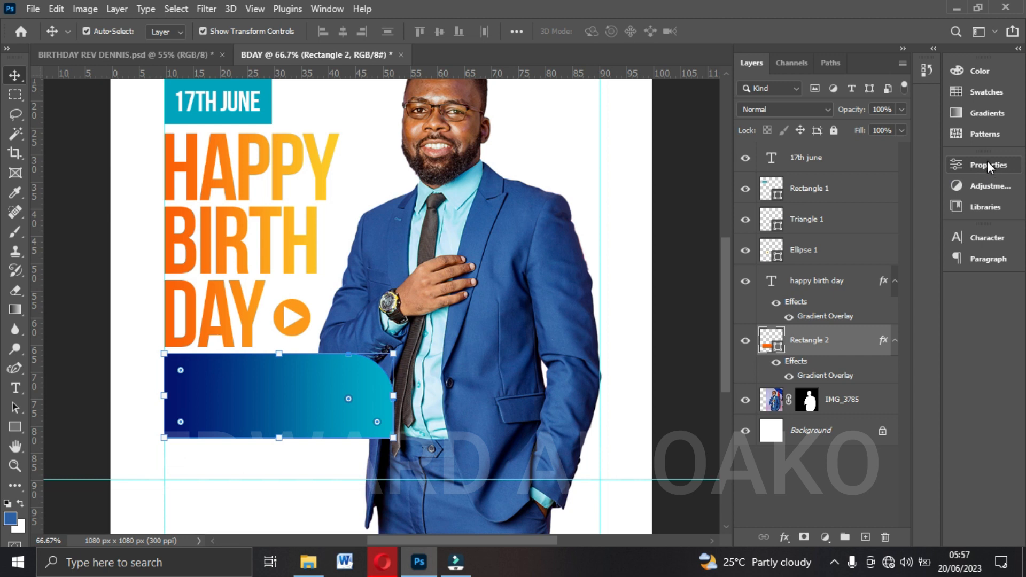
click(986, 162)
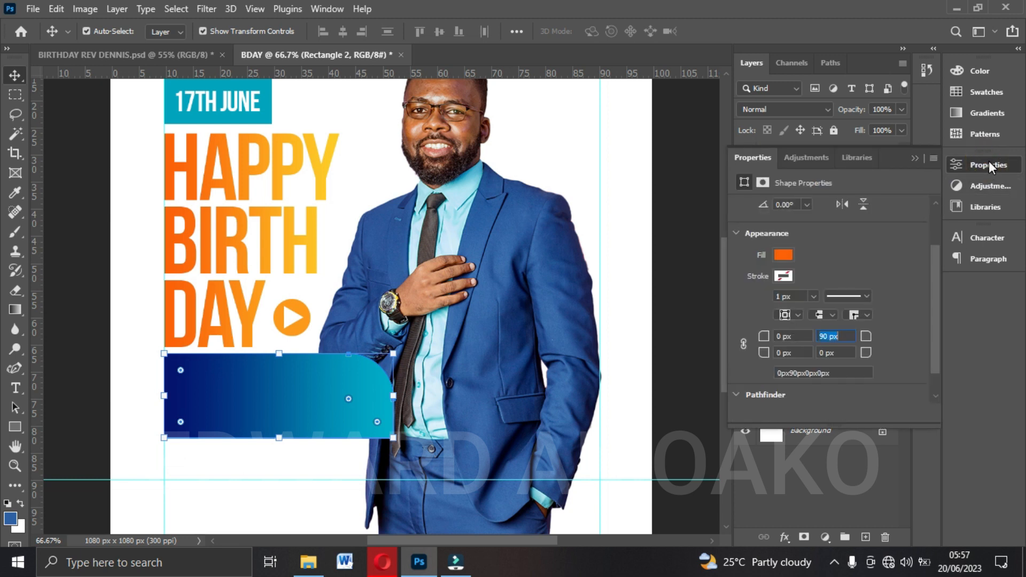
click(988, 161)
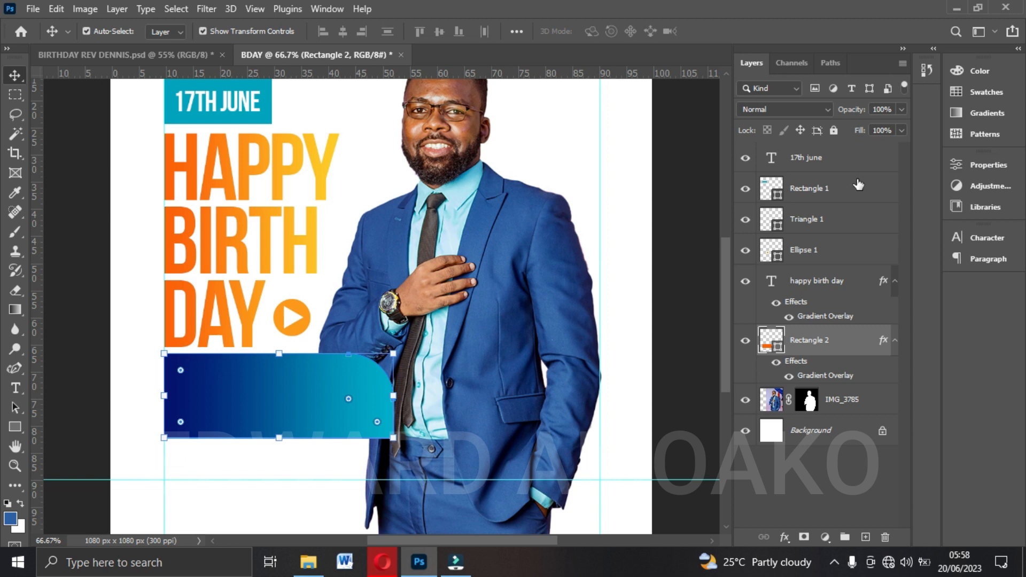
Lower the blue gradient rectangle's layer opacity to 80%.
click(901, 108)
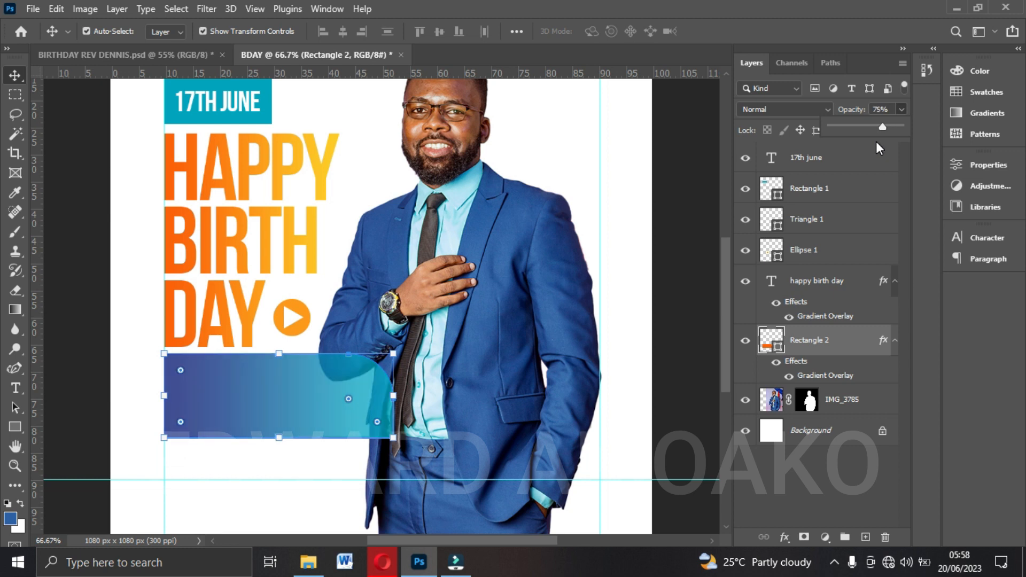
key(Up)
key(Up)
key(Up)
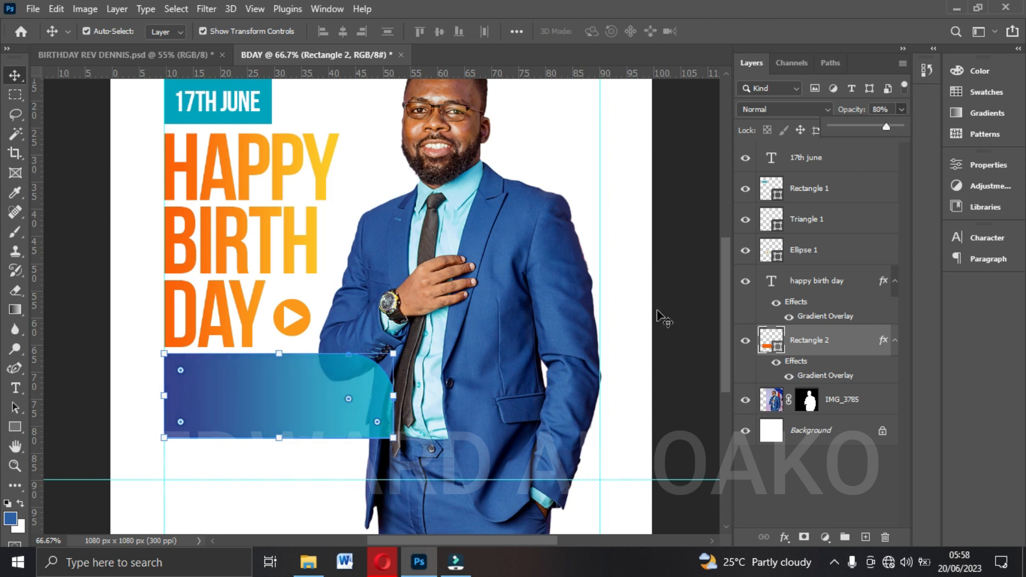
click(643, 290)
Select the cut-out photo and nudge it down slightly from the upper horizontal guide.
scroll(559, 328, down, 1)
scroll(560, 329, up, 3)
scroll(558, 334, up, 1)
scroll(558, 334, down, 1)
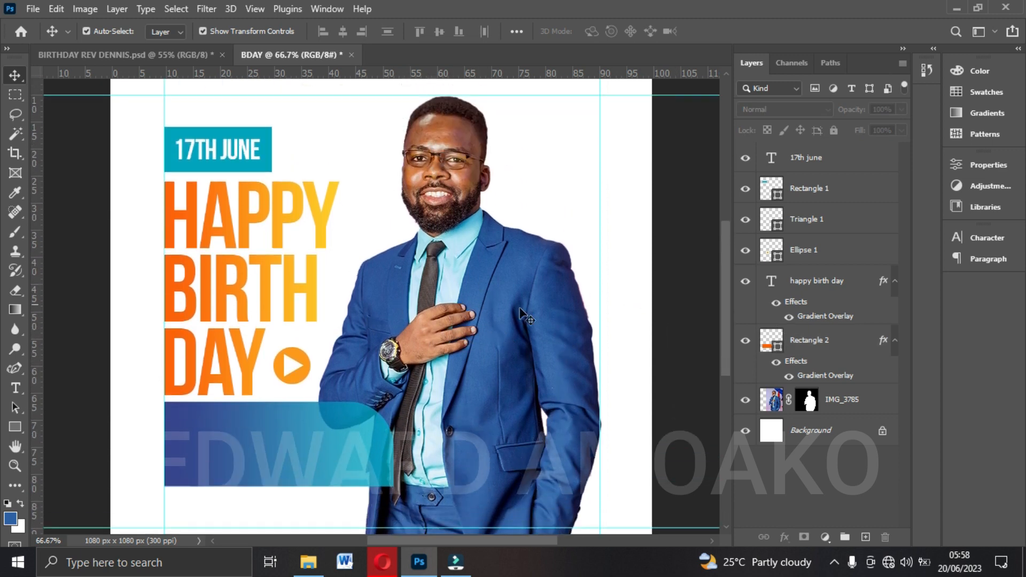
scroll(459, 321, down, 1)
scroll(447, 304, up, 1)
click(452, 272)
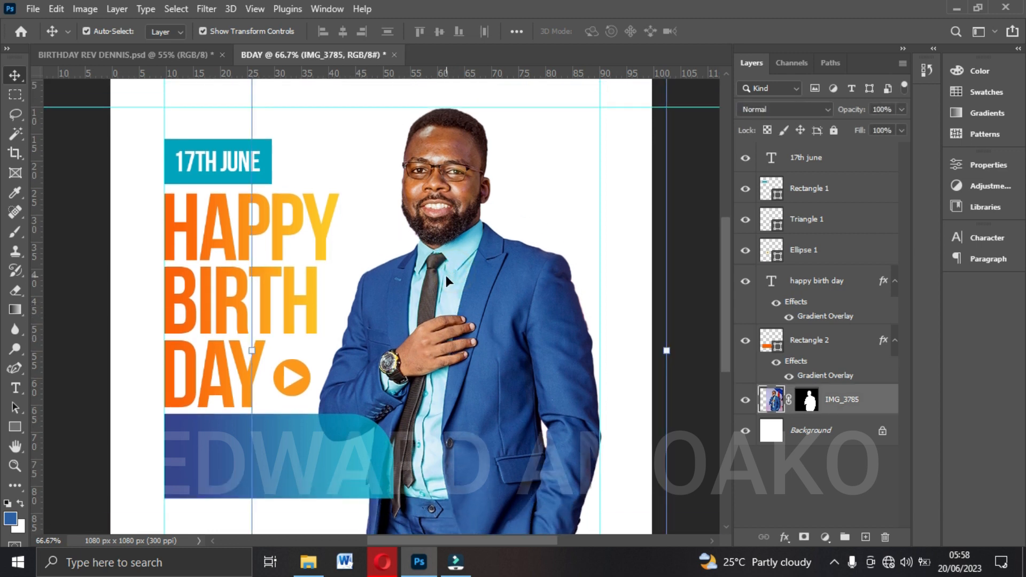
key(Up)
key(Up)
key(Up)
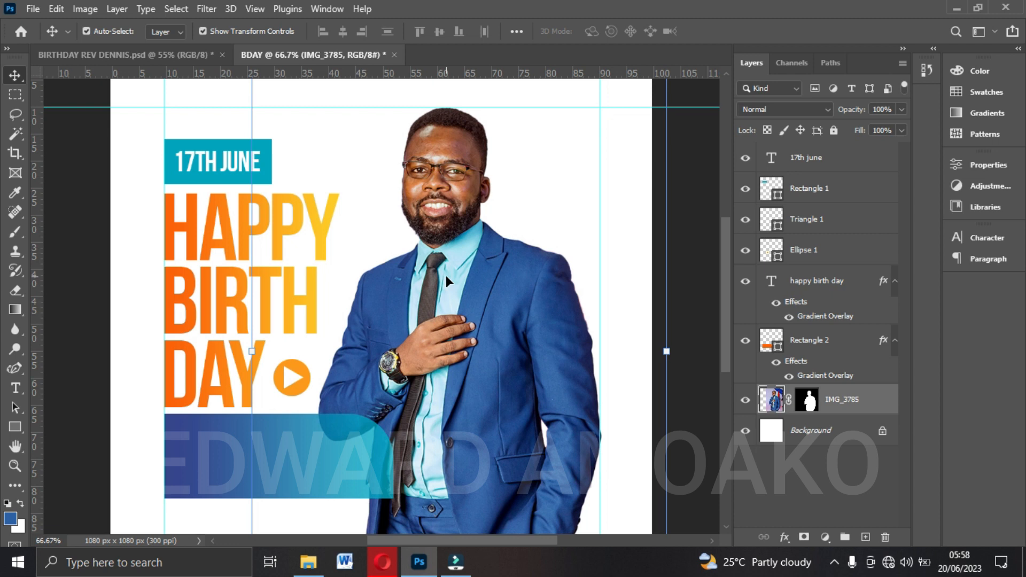
Select the date text, date box, play button, headline and blue rectangle layers and nudge them up together to the upper horizontal guide.
scroll(446, 275, down, 3)
scroll(266, 294, down, 4)
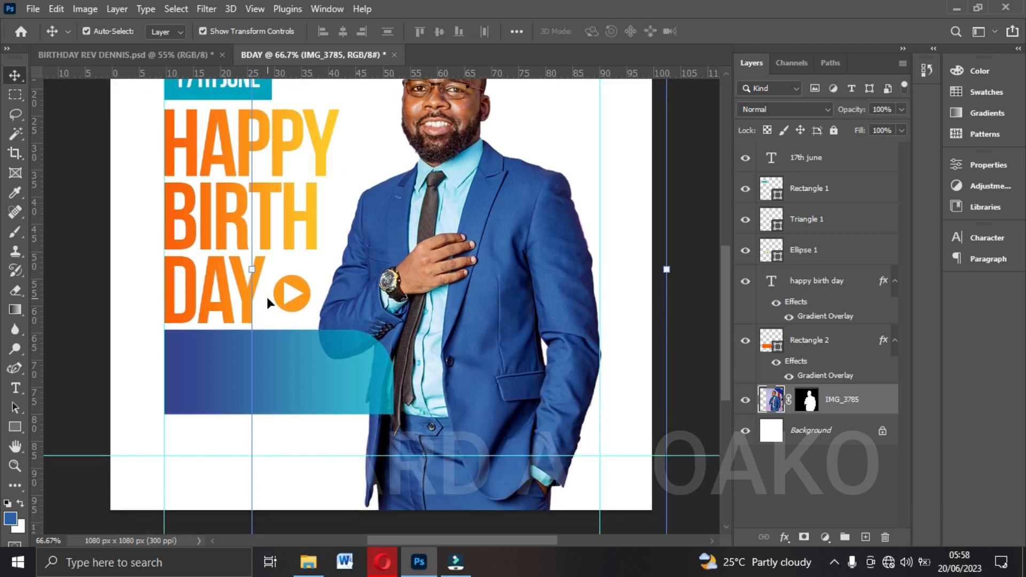
scroll(300, 349, up, 8)
scroll(190, 202, down, 2)
scroll(186, 201, down, 3)
scroll(185, 200, up, 4)
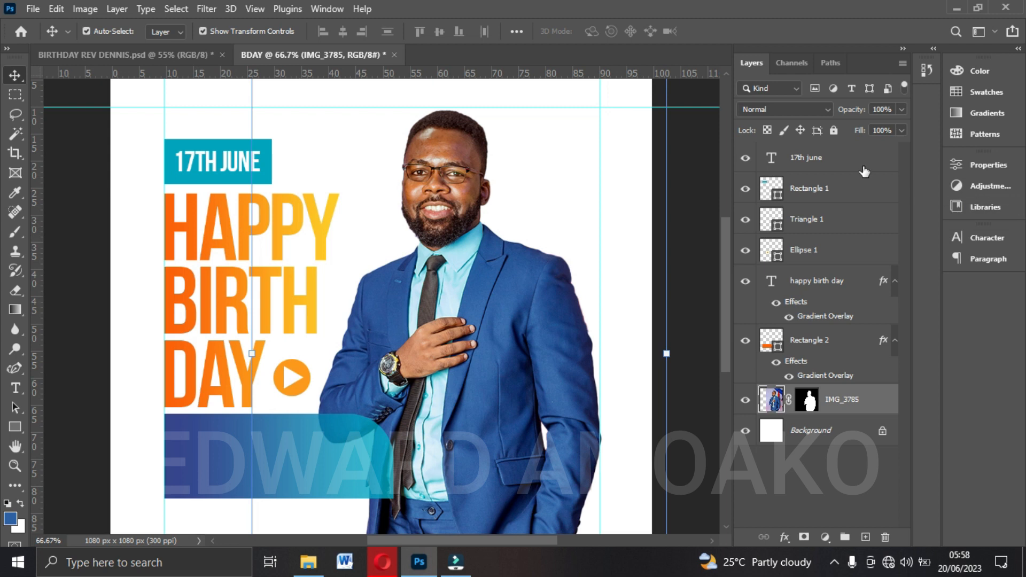
click(815, 168)
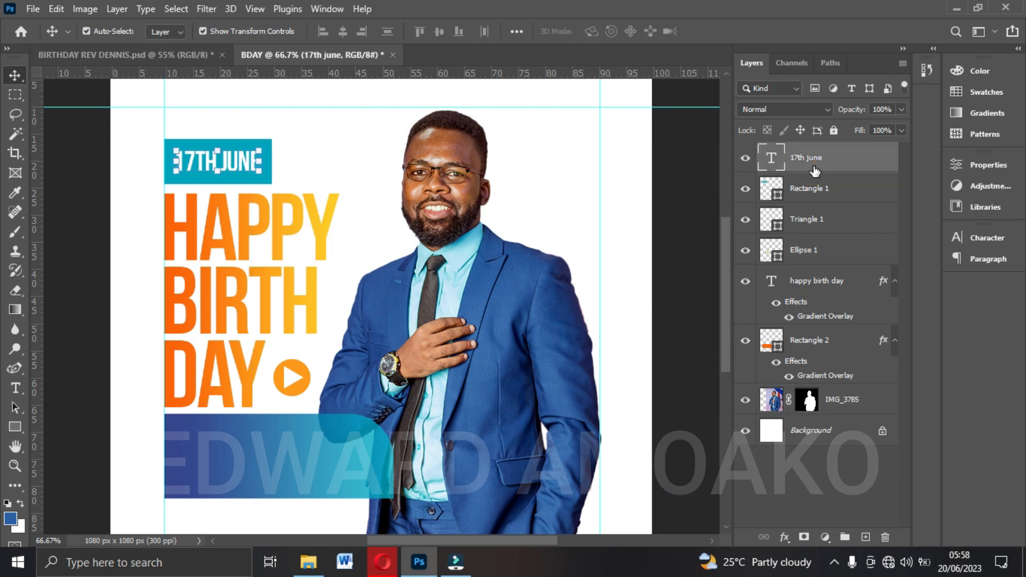
ctrl+click(818, 199)
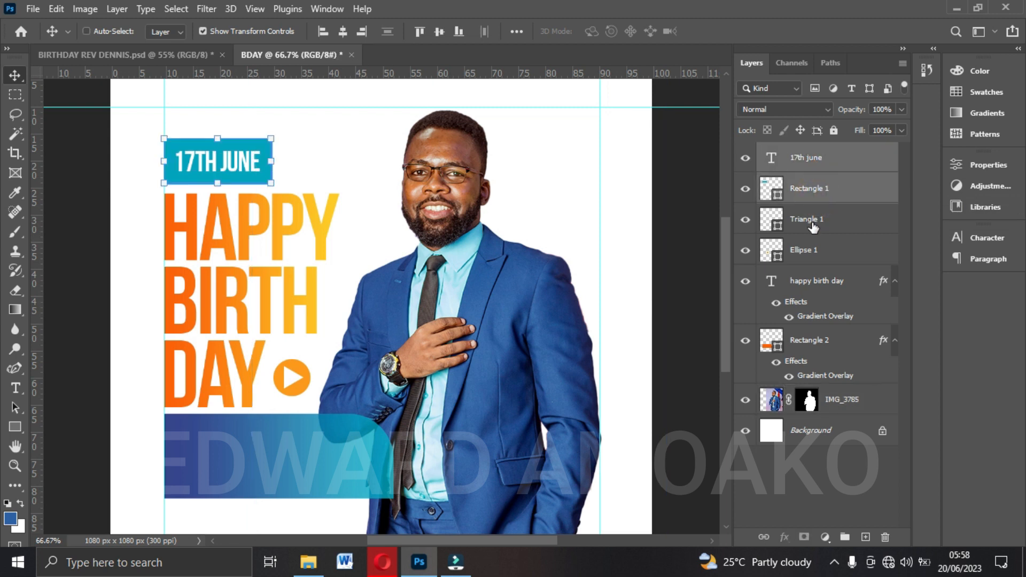
ctrl+click(812, 224)
ctrl+click(803, 249)
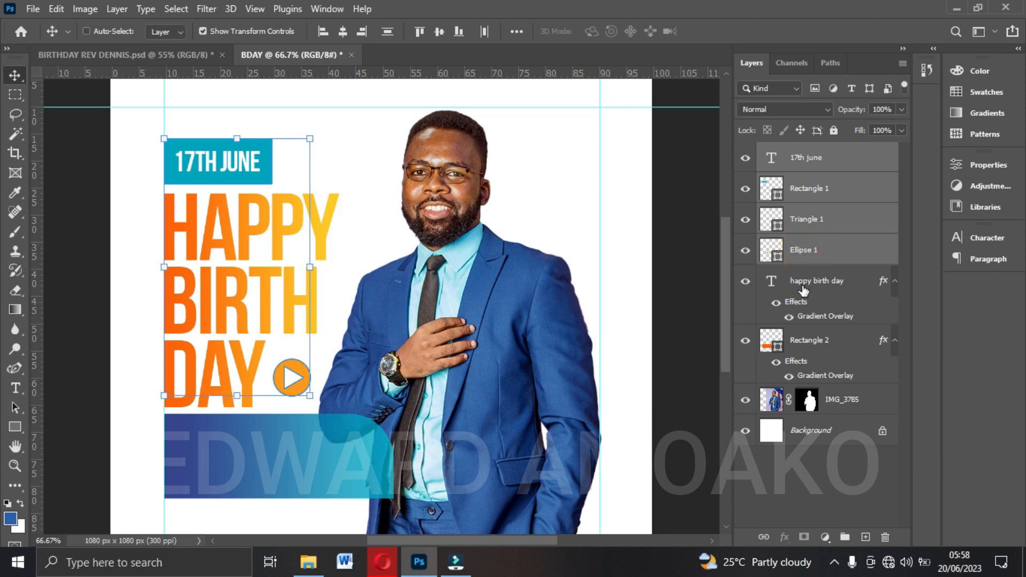
ctrl+click(803, 288)
ctrl+click(803, 345)
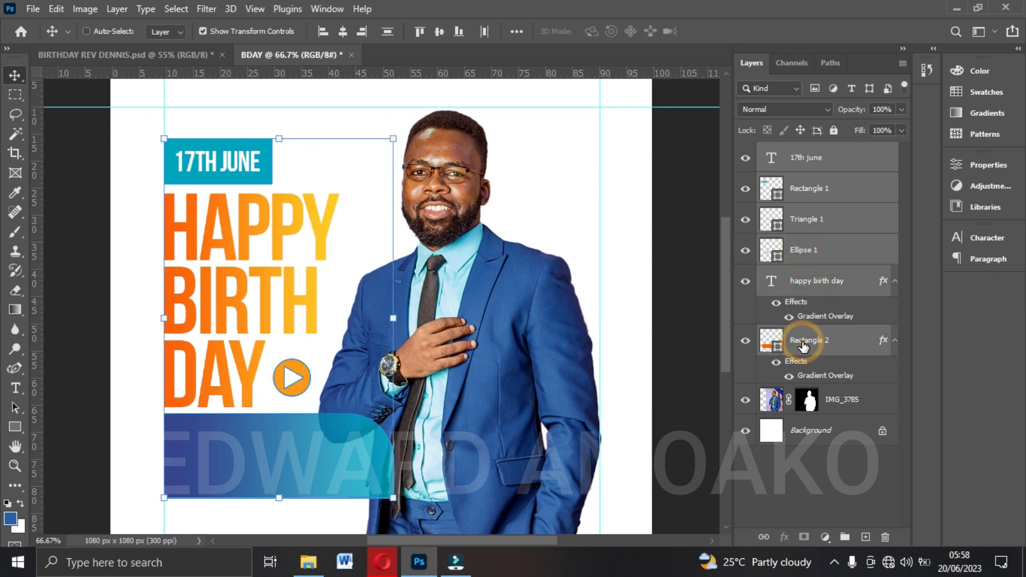
key(Up)
key(Up)
key(Up)
key(Up)
key(Up)
key(Up)
key(Up)
key(Up)
key(Up)
key(Up)
key(Up)
key(Up)
key(Up)
key(Up)
key(Up)
key(Up)
key(Up)
key(Up)
key(Up)
key(Up)
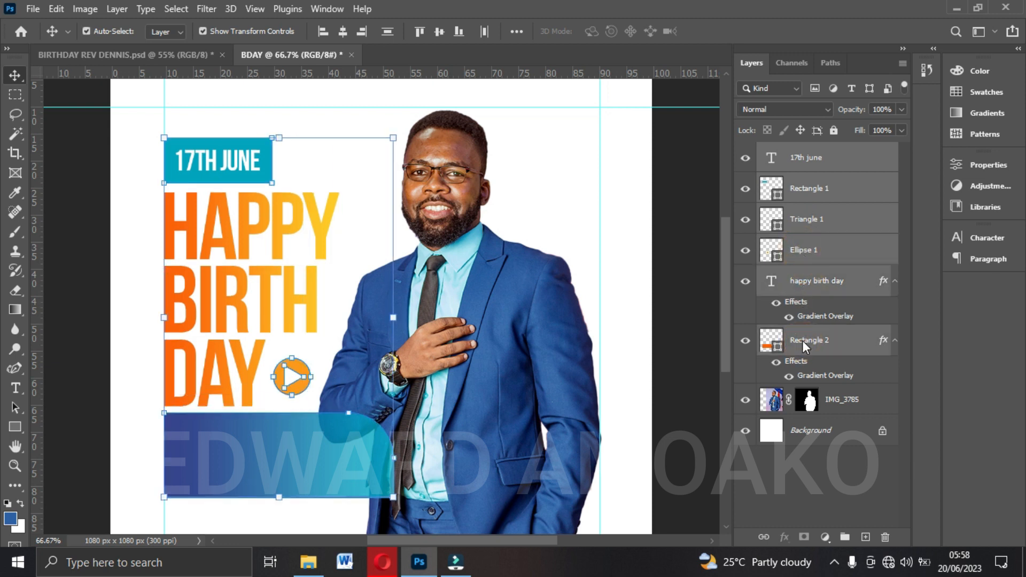
key(Up)
key(Up)
key(Up)
key(Up)
key(Up)
key(Up)
key(Up)
key(Up)
key(Up)
key(Up)
key(Up)
key(Up)
key(Up)
key(Up)
key(Up)
key(Up)
key(Up)
key(Up)
key(Up)
key(Up)
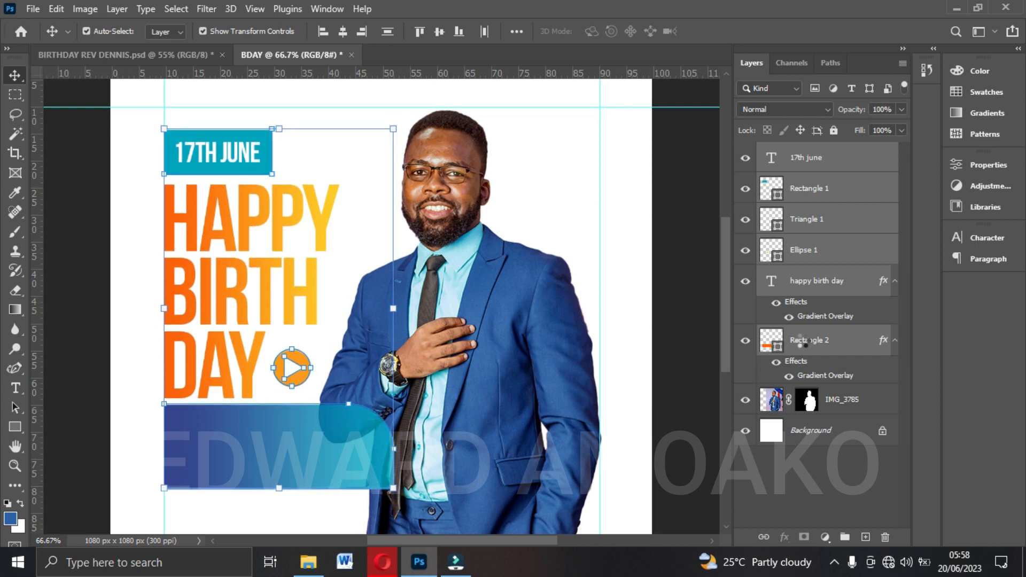
key(Up)
key(Up)
key(Up)
key(Up)
key(Up)
key(Up)
key(Up)
key(Up)
key(Up)
key(Up)
key(Up)
key(Up)
key(Up)
key(Up)
key(Up)
key(Up)
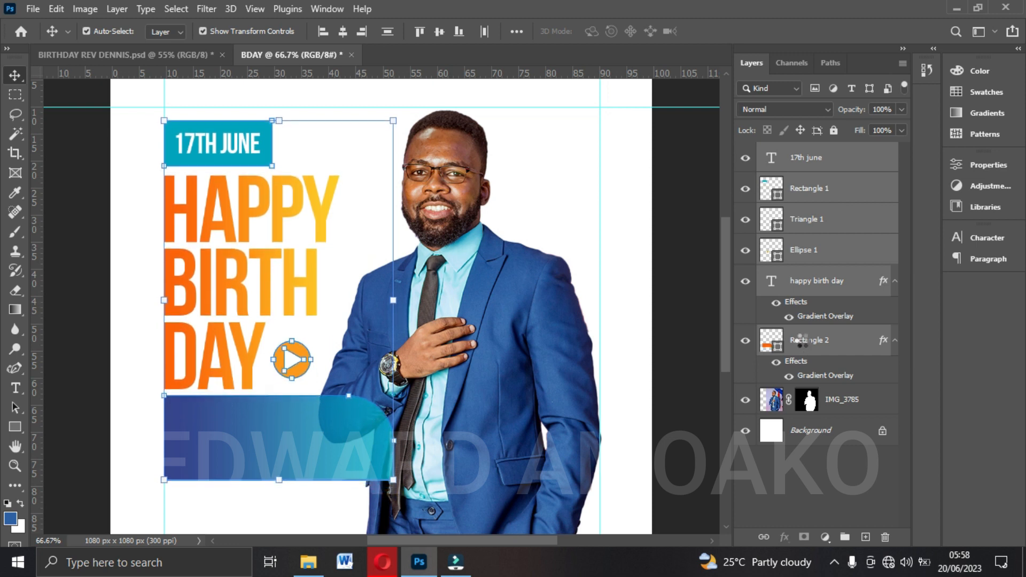
key(Up)
key(Up)
key(Up)
key(Up)
key(Up)
key(Up)
key(Up)
key(Up)
key(Up)
key(Up)
key(Up)
key(Up)
key(Up)
key(Up)
key(Up)
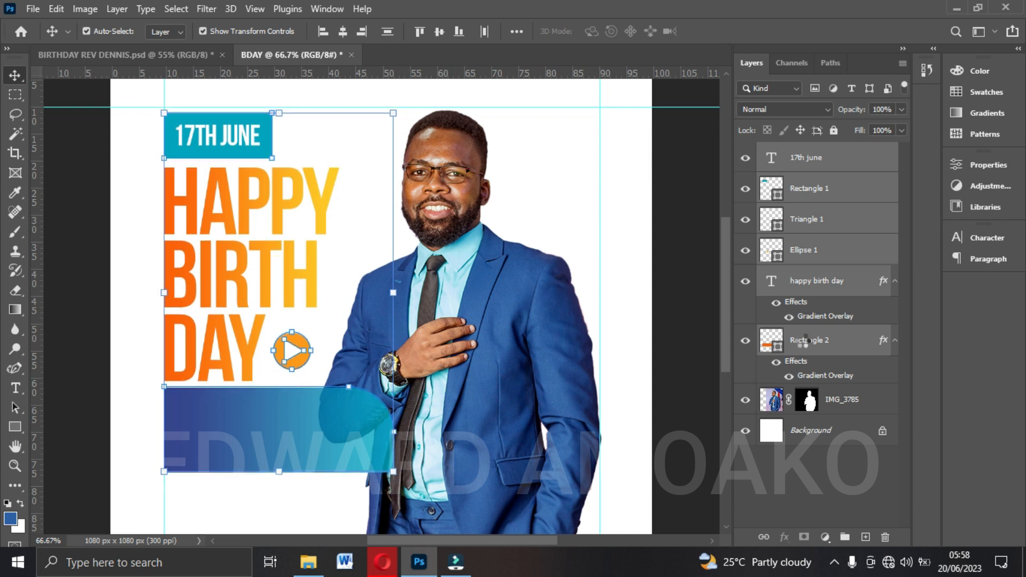
key(Down)
key(Down)
key(Down)
key(Down)
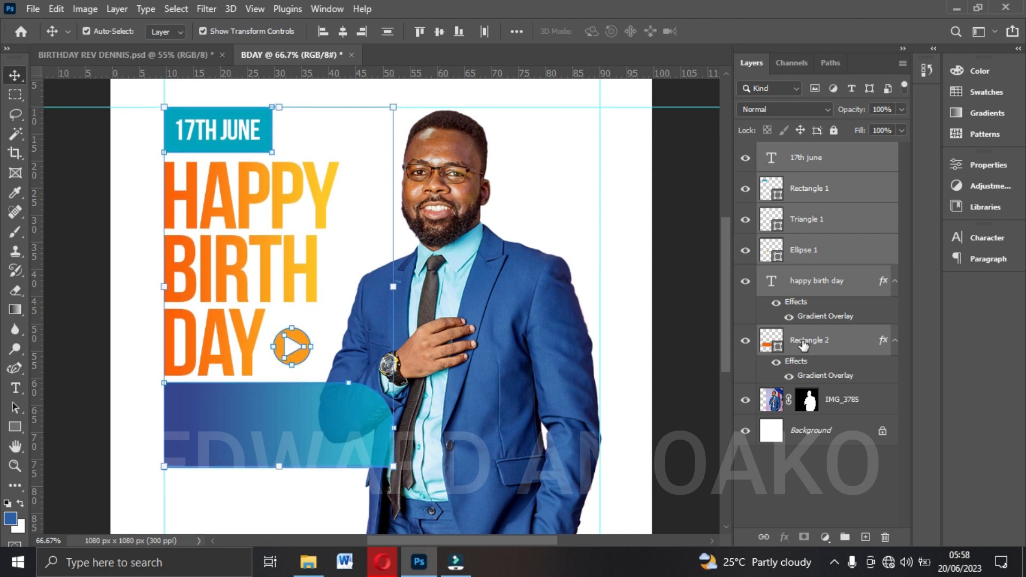
Nudge the cut-out photo up so the top of the head meets the upper horizontal guide.
click(442, 124)
key(Up)
key(Up)
key(Up)
key(Up)
key(Up)
key(Up)
key(Up)
key(Up)
key(Up)
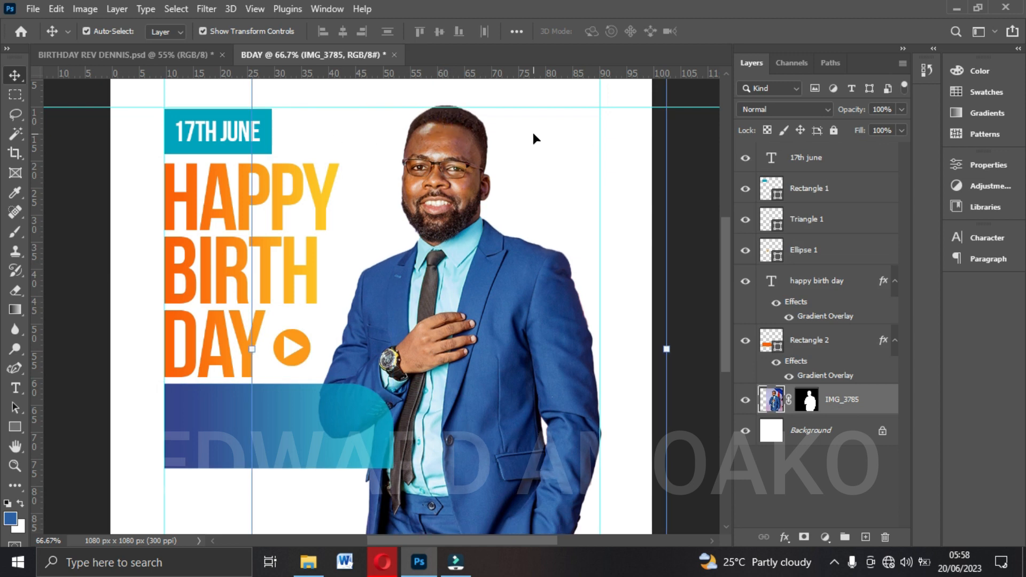
Nudge the 17th june text and its box up together to the upper horizontal guide.
click(816, 170)
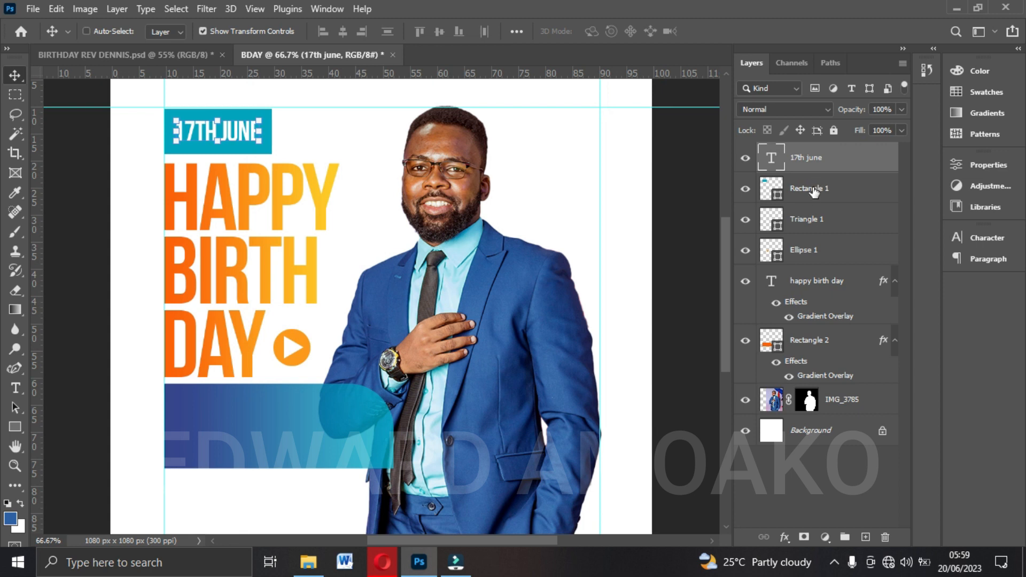
shift+click(812, 190)
key(Up)
key(Up)
key(Up)
key(Up)
key(Up)
key(Up)
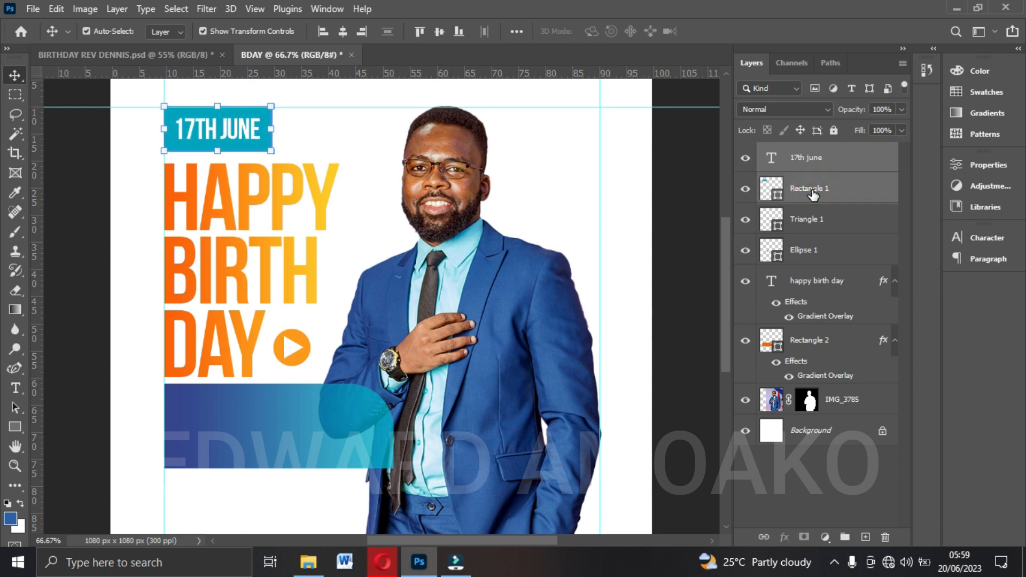
Align the left edges of the date box, the HAPPY BIRTH DAY headline and the blue rectangle.
click(813, 191)
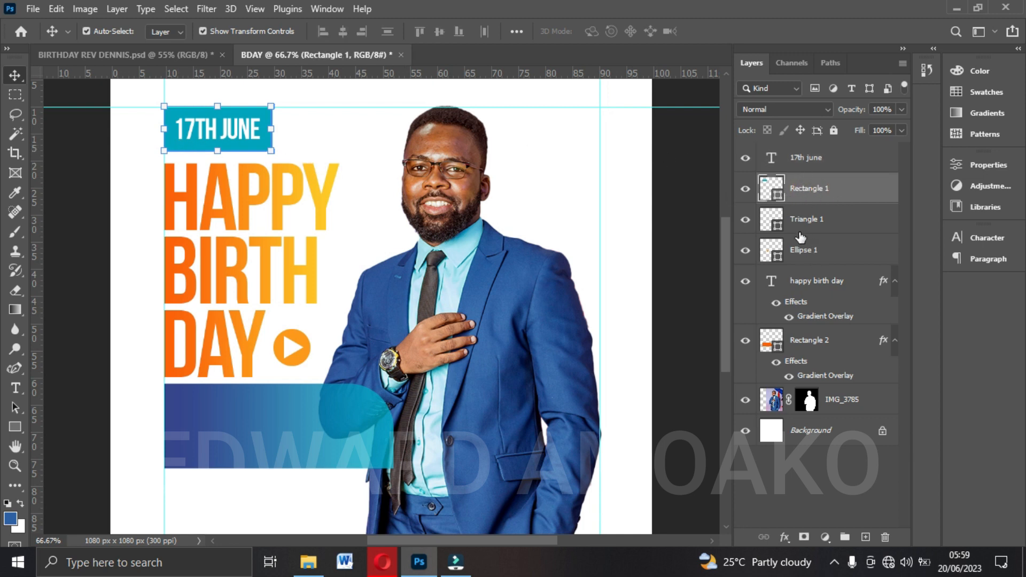
ctrl+click(803, 292)
ctrl+click(805, 344)
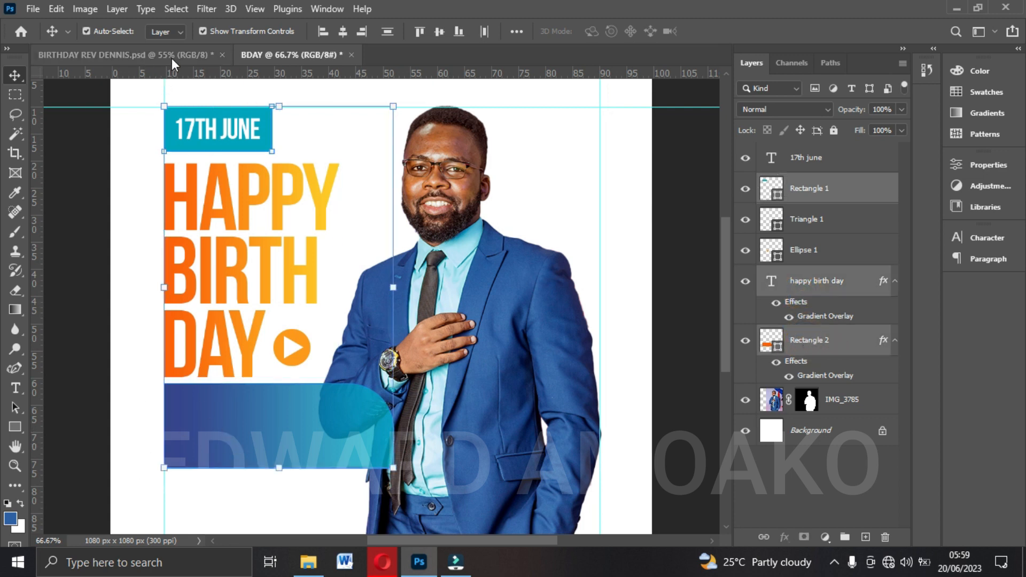
click(324, 32)
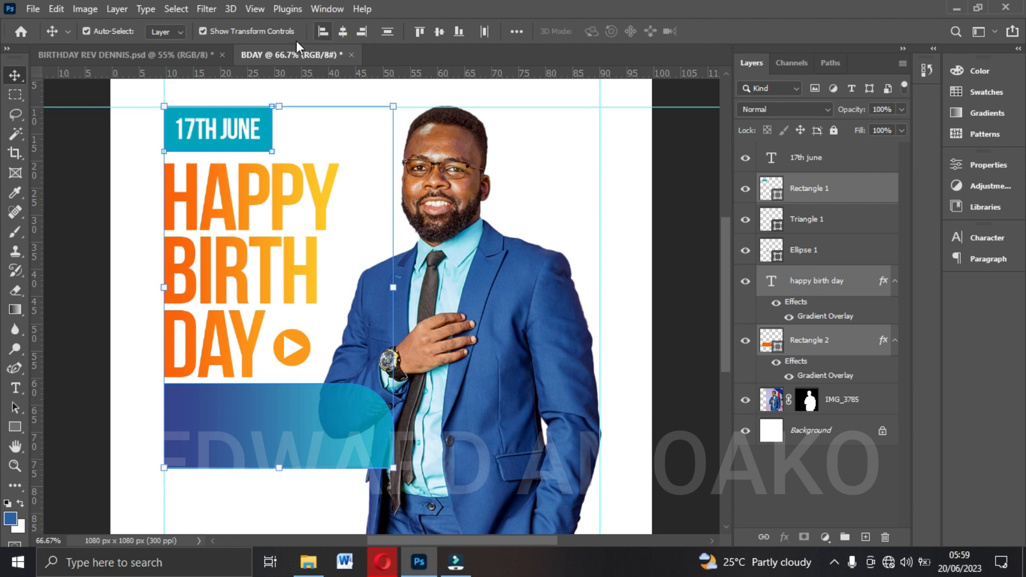
click(674, 234)
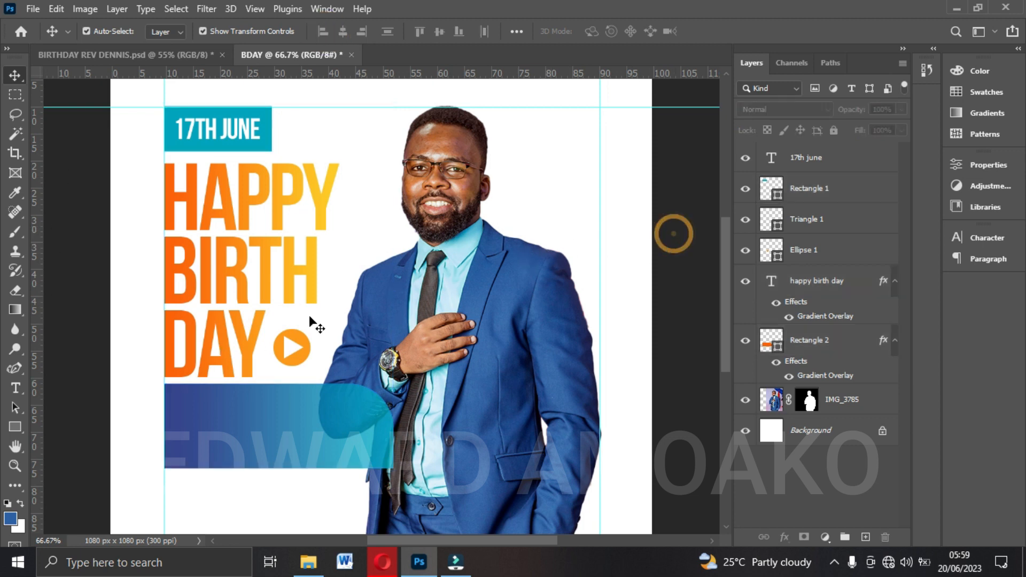
Set the leading of the HAPPY BIRTH DAY headline to 34 pt.
click(216, 274)
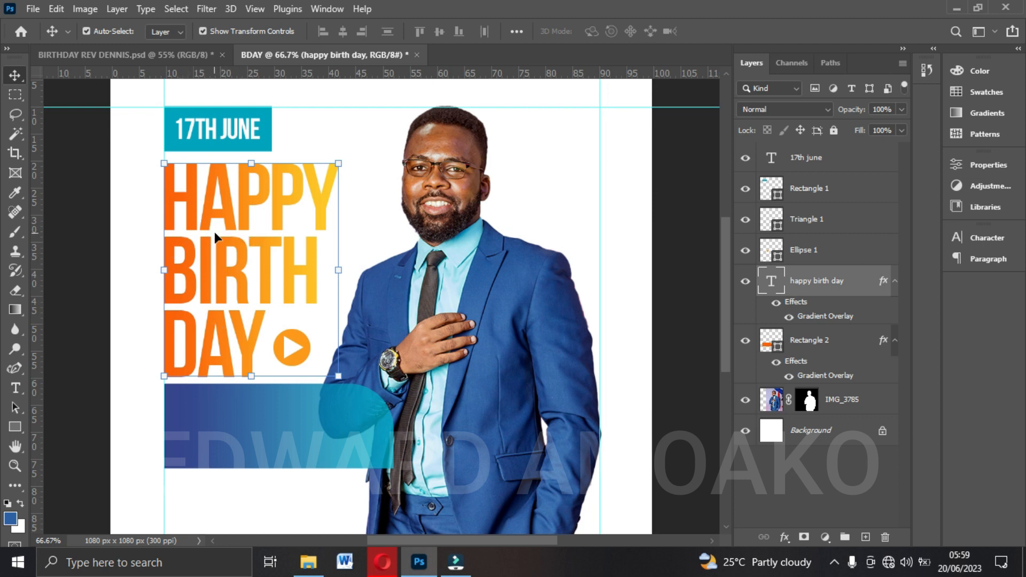
click(985, 238)
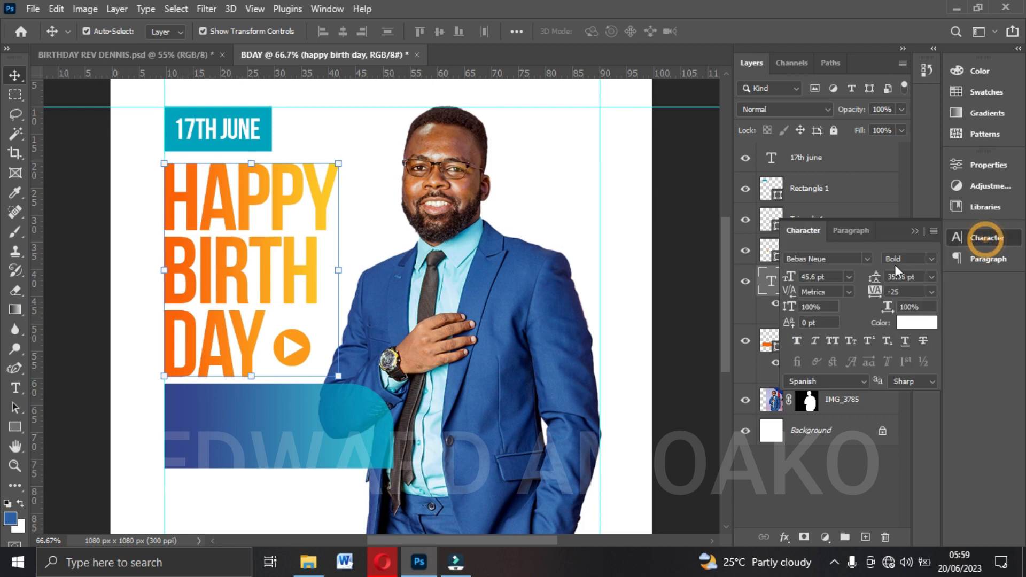
drag(877, 281, 876, 282)
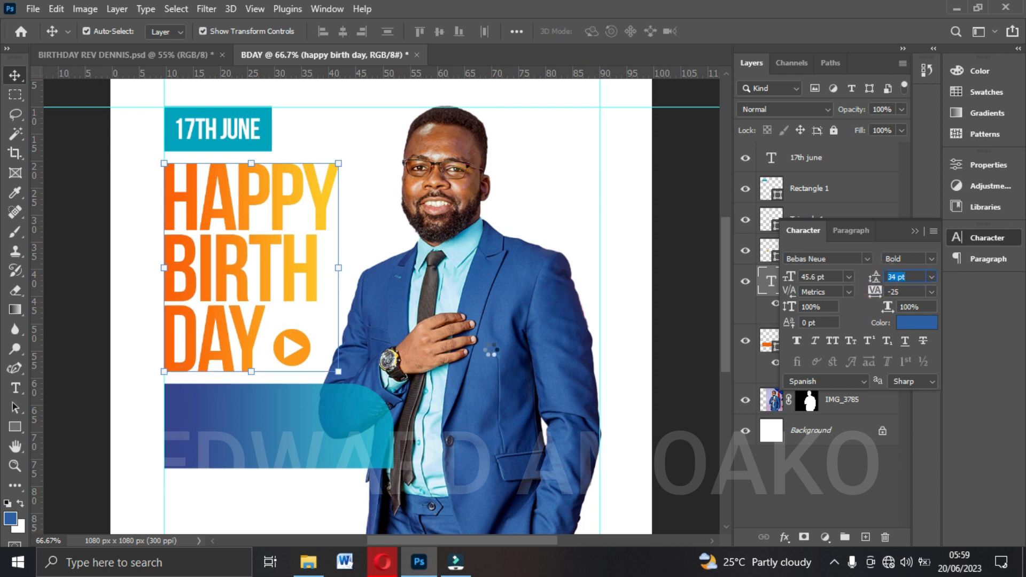
Nudge the blue rectangle up slightly to tighten the gap below the headline.
click(256, 444)
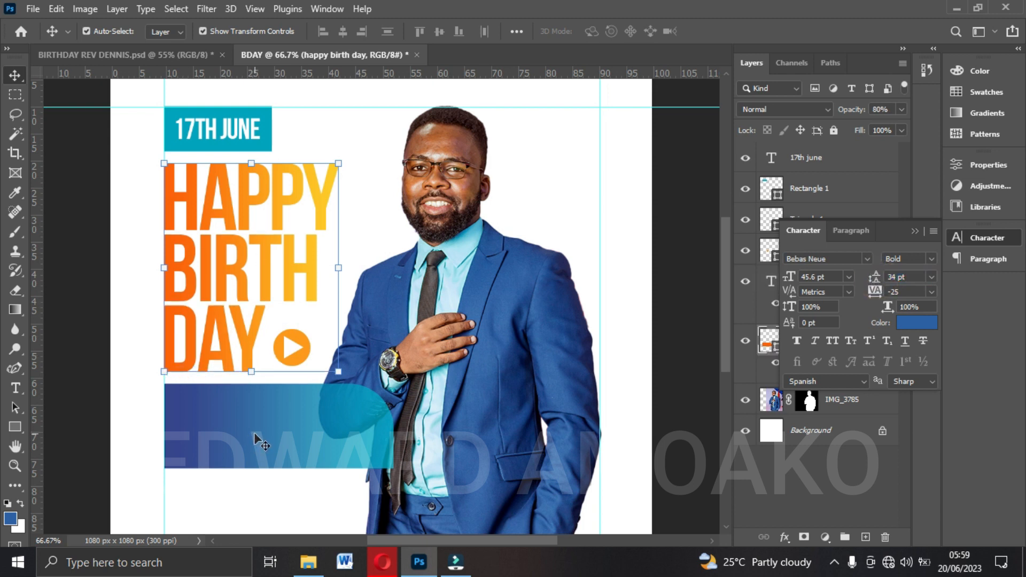
key(Up)
key(Up)
key(Up)
key(Up)
key(Up)
key(Up)
key(Up)
key(Up)
key(Up)
key(Up)
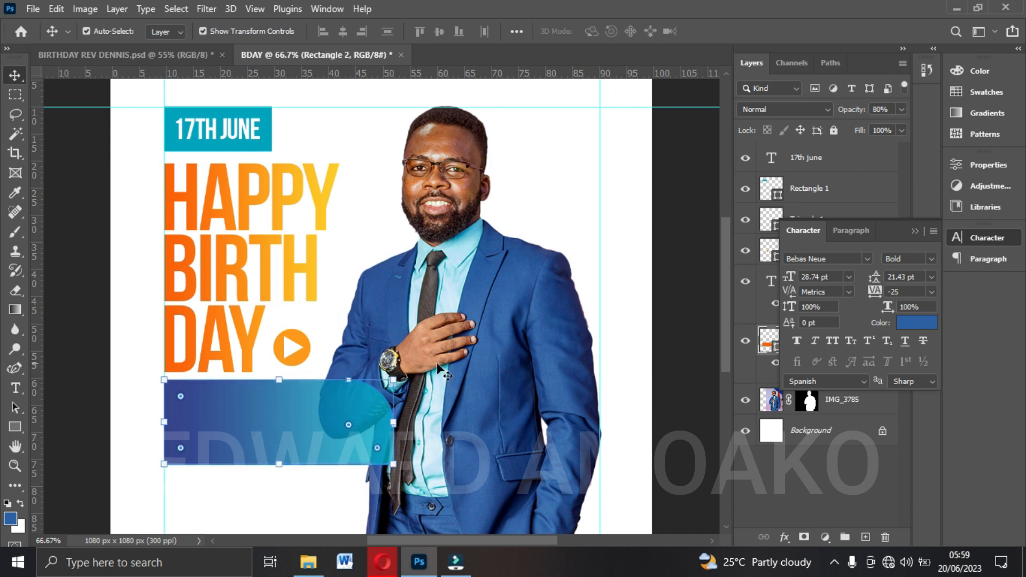
click(674, 340)
Duplicate the 17th june text and place the copy on the blue-gradient rectangle.
scroll(568, 297, down, 3)
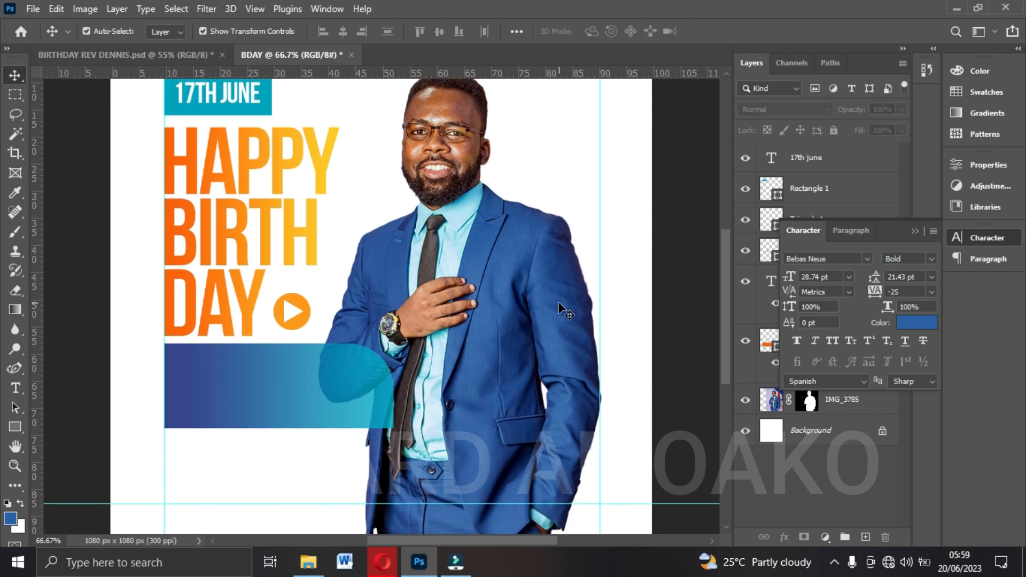
scroll(320, 395, up, 1)
click(291, 377)
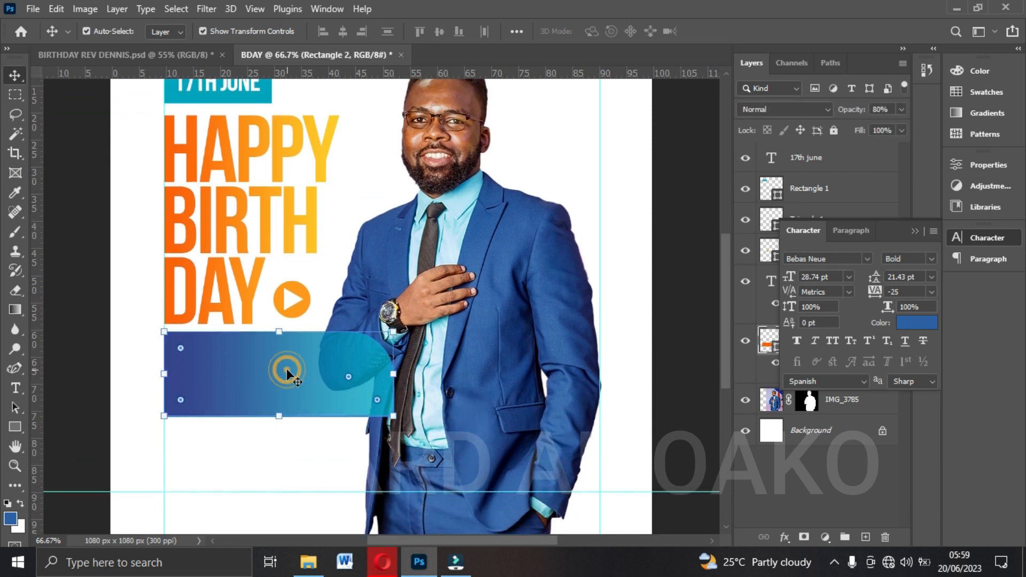
click(109, 56)
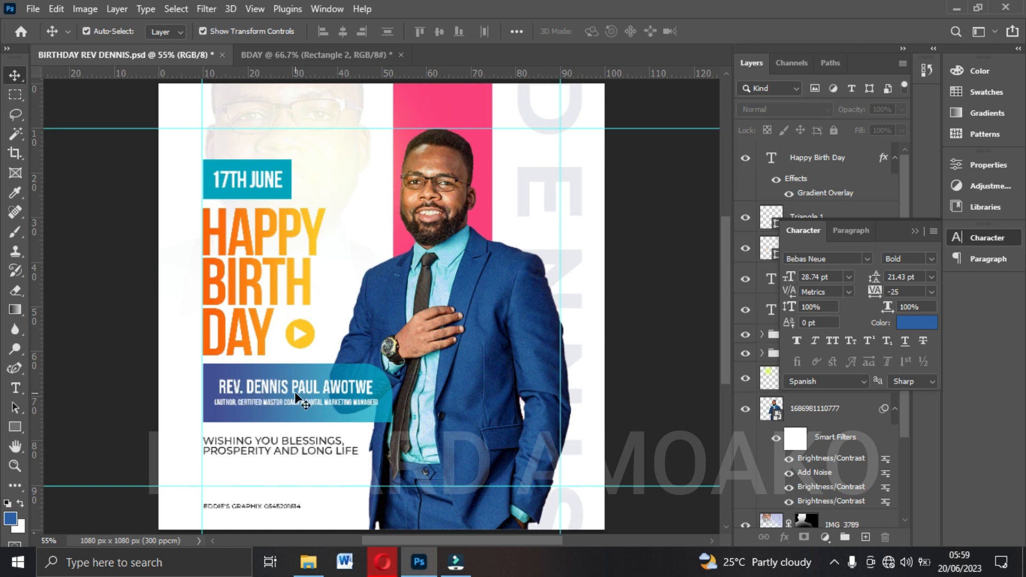
click(299, 59)
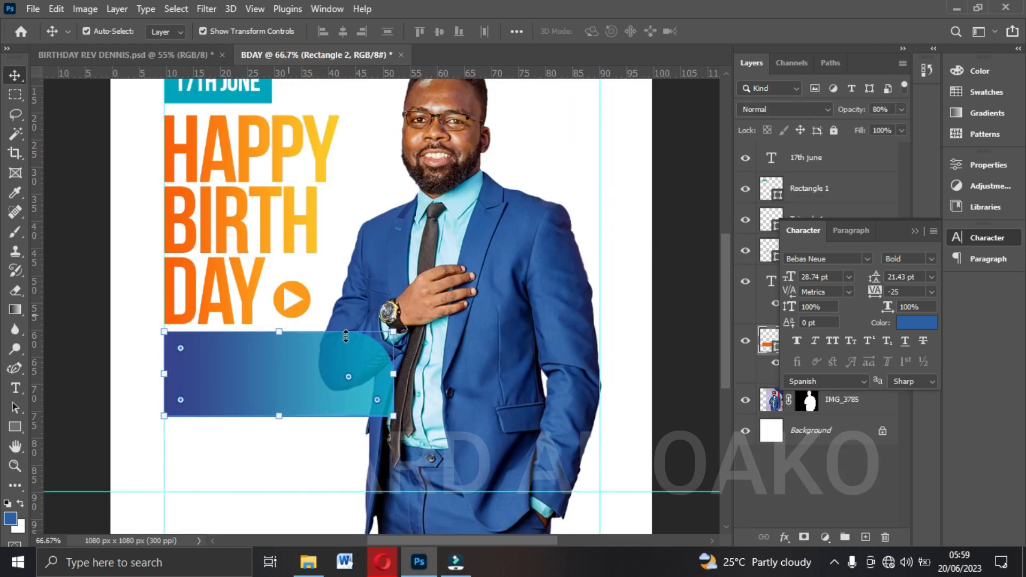
scroll(294, 152, up, 1)
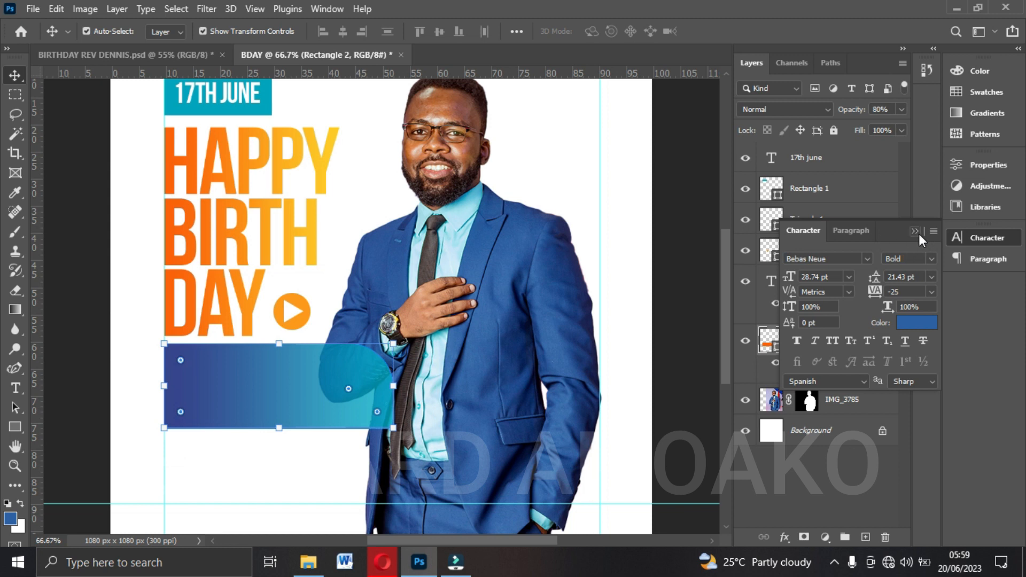
click(915, 231)
click(232, 95)
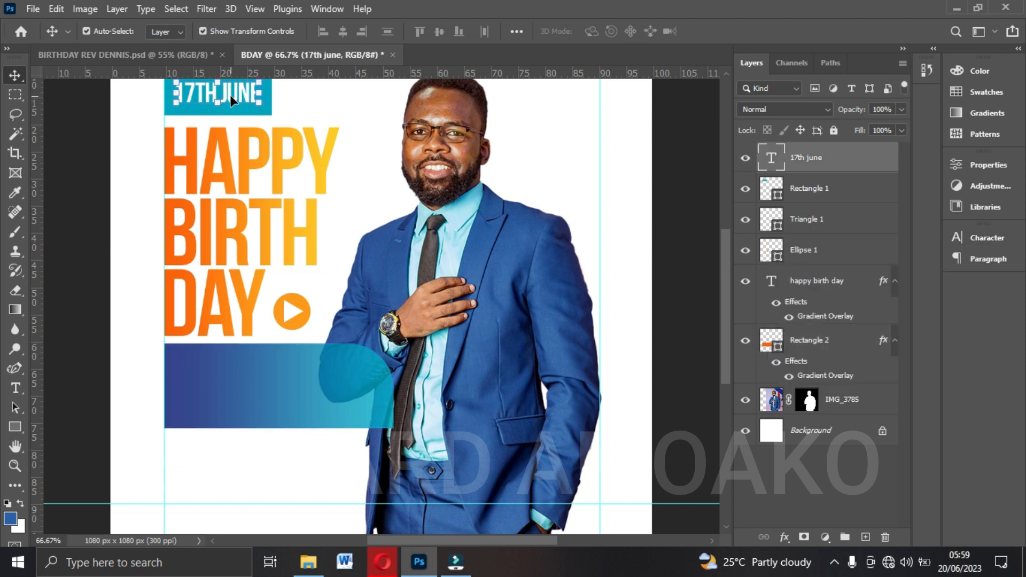
alt+click(232, 100)
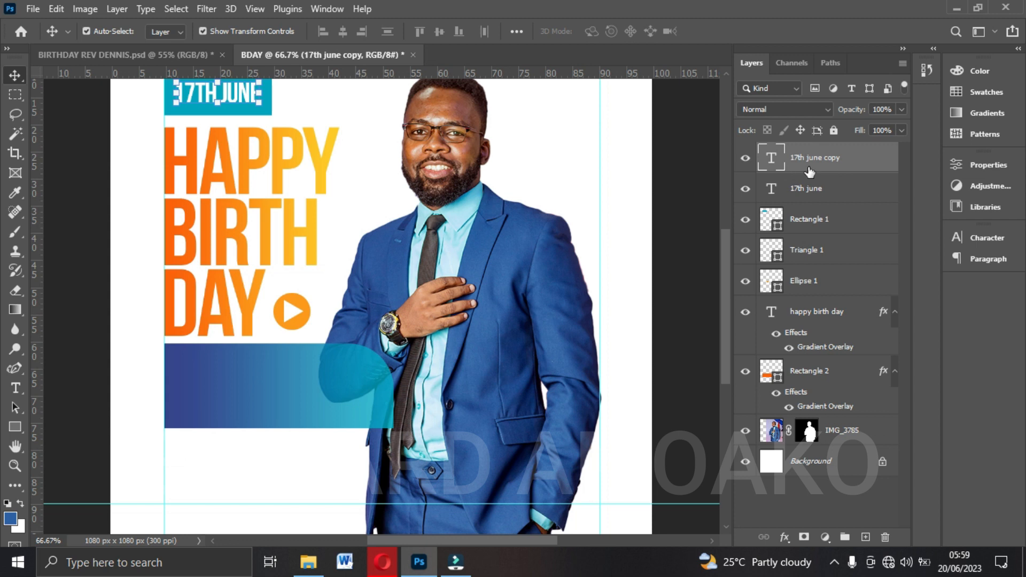
drag(251, 107, 284, 387)
Replace the copied date text with the celebrant's title and full name, as worded in the reference flyer.
double_click(284, 386)
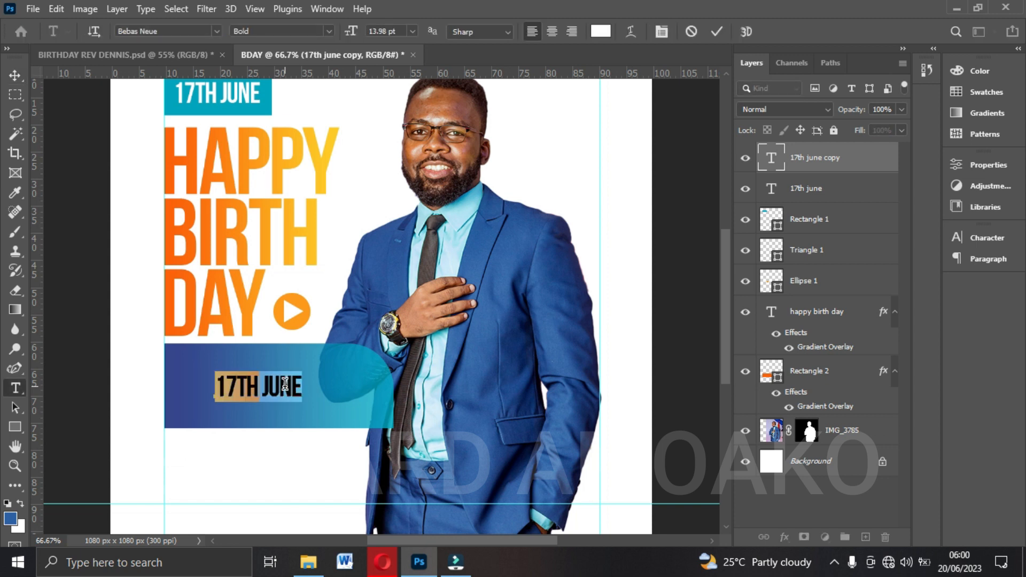
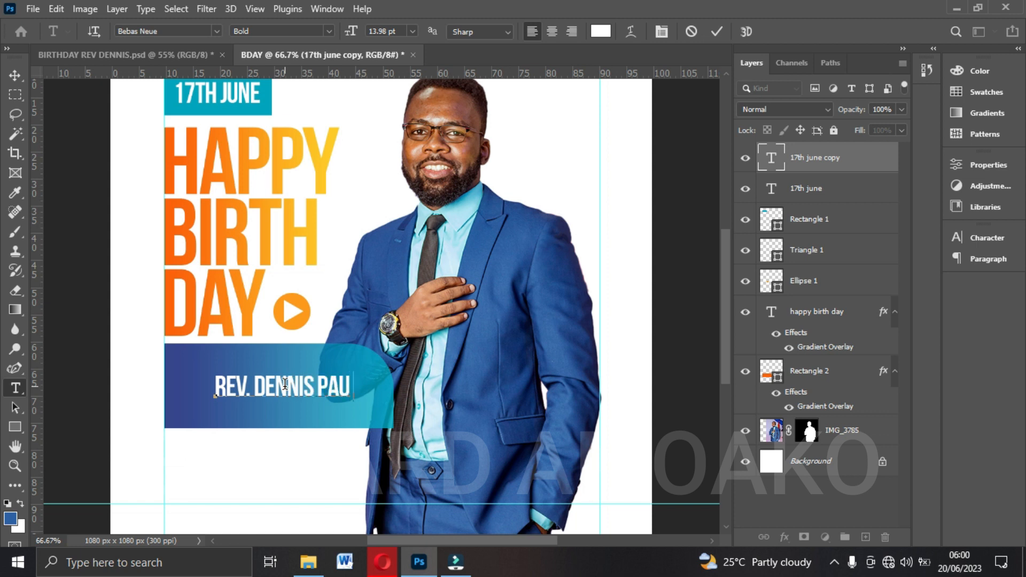
click(95, 55)
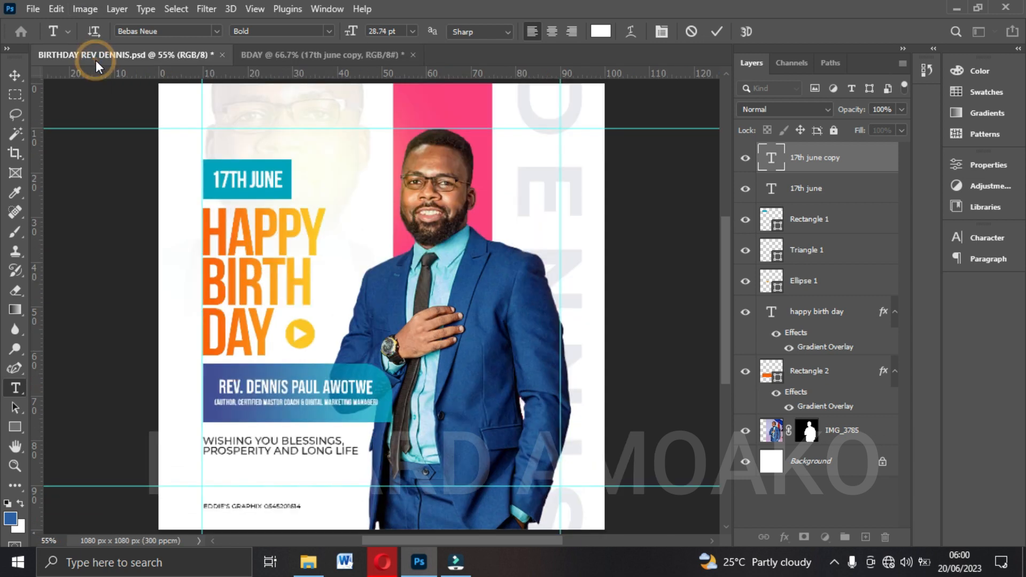
key(v)
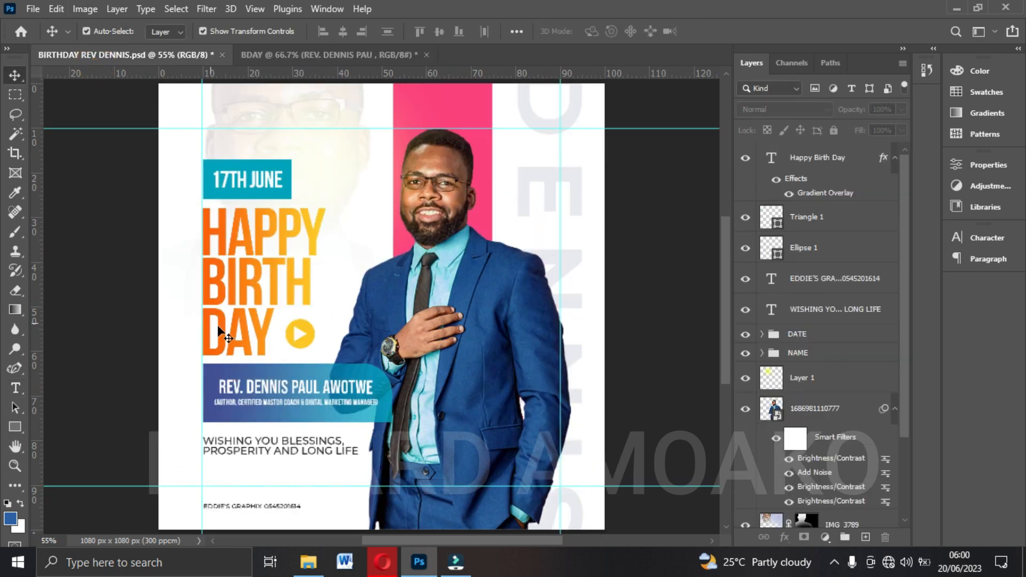
click(362, 51)
double_click(303, 386)
click(351, 386)
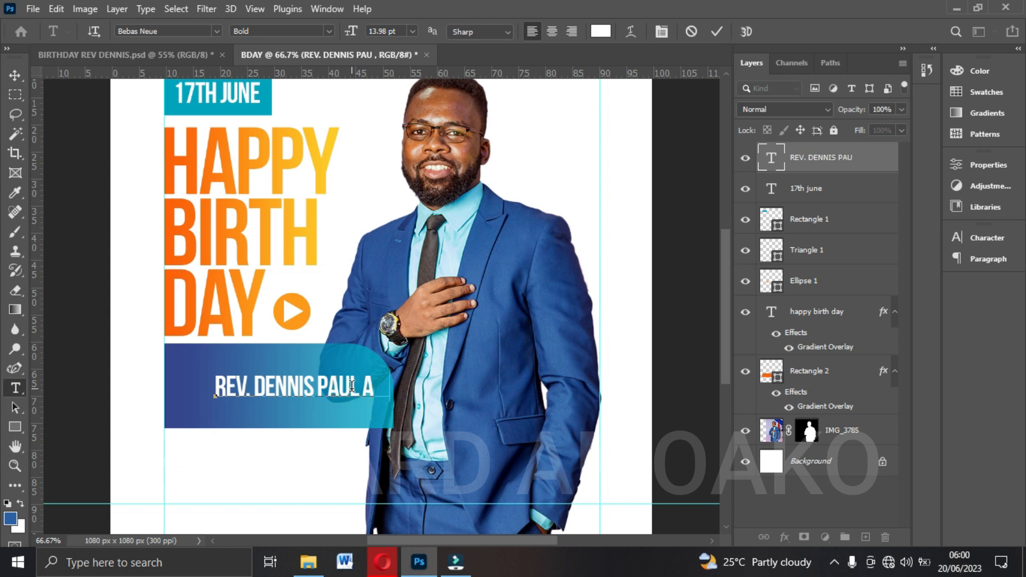
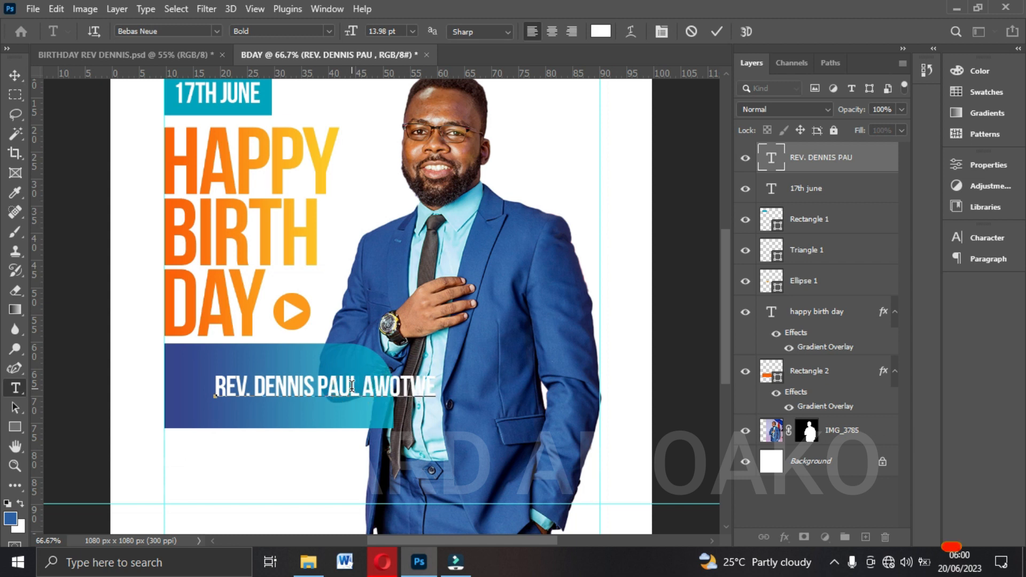
click(716, 31)
Scale the name text to about 84% and position it in the upper part of the blue rectangle.
key(v)
drag(347, 382, 304, 379)
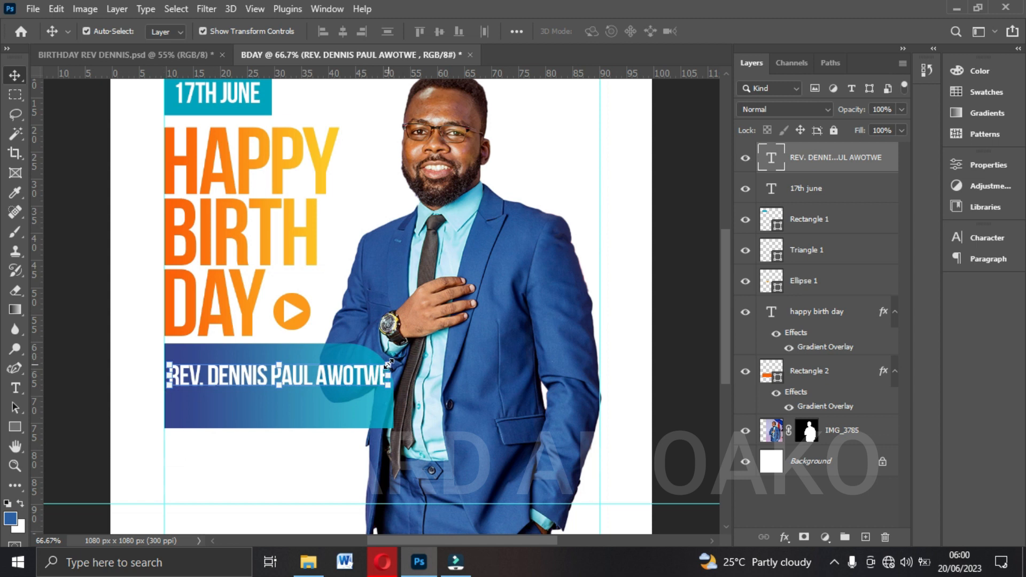
drag(389, 363, 313, 370)
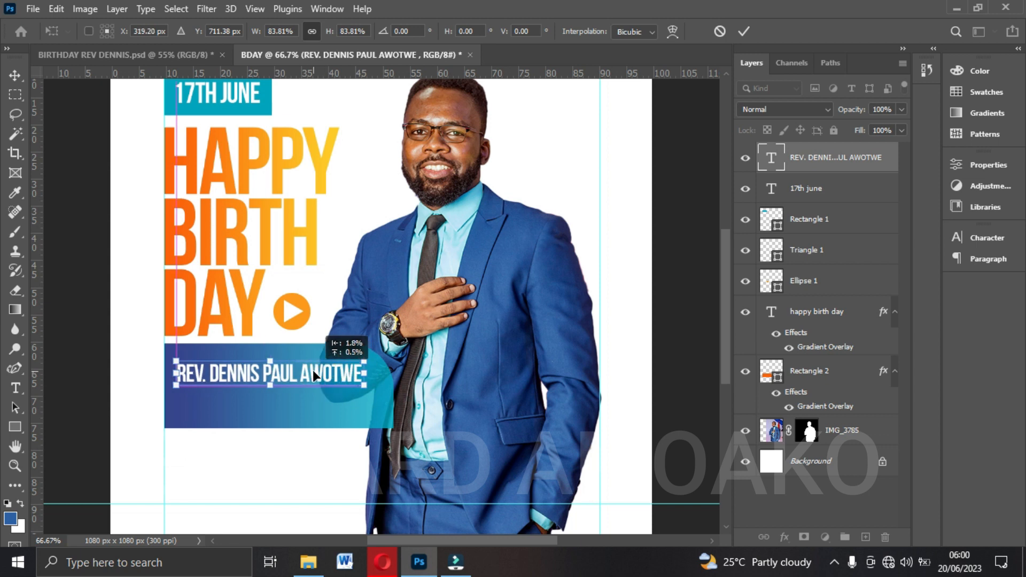
key(Return)
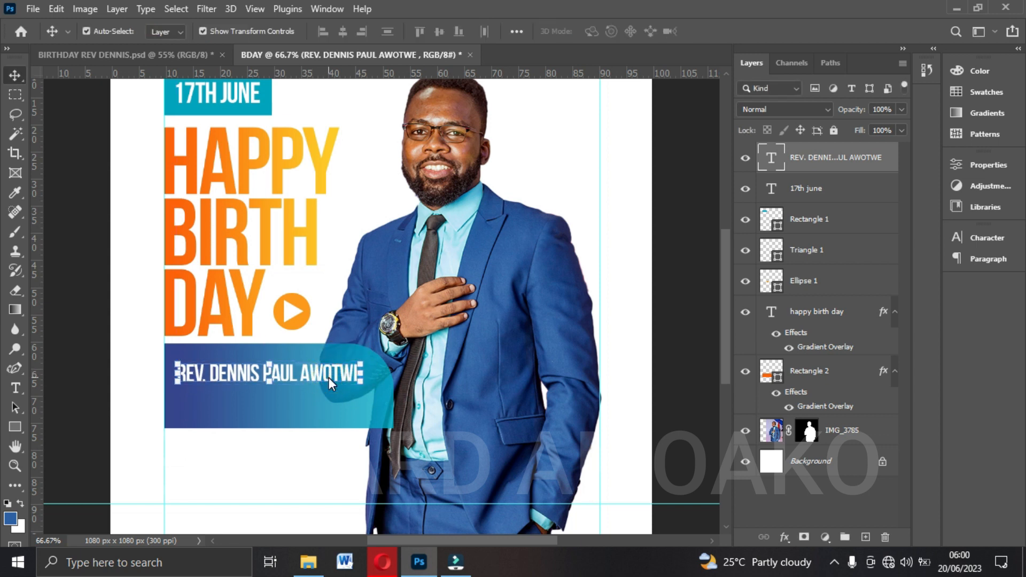
Duplicate the name text just below itself in the blue rectangle and check the subtitle wording in the reference flyer.
key(ctrl+j)
drag(319, 383, 323, 403)
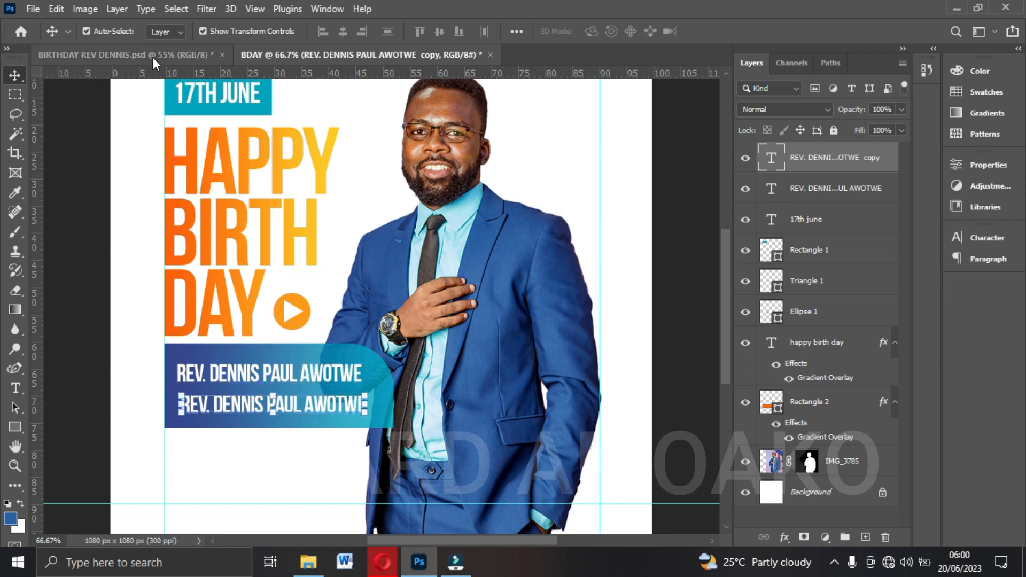
click(153, 55)
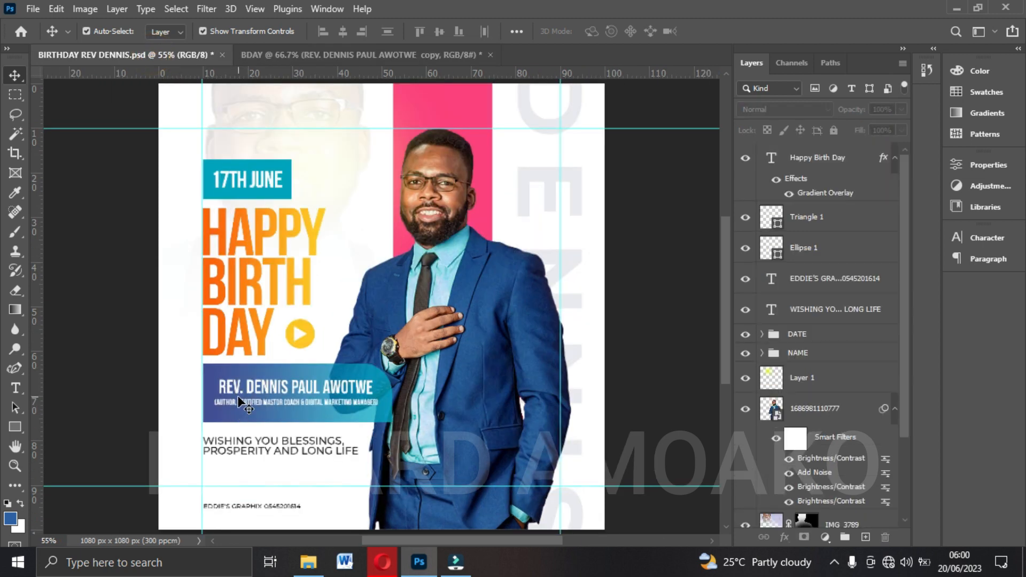
key(ctrl+plus)
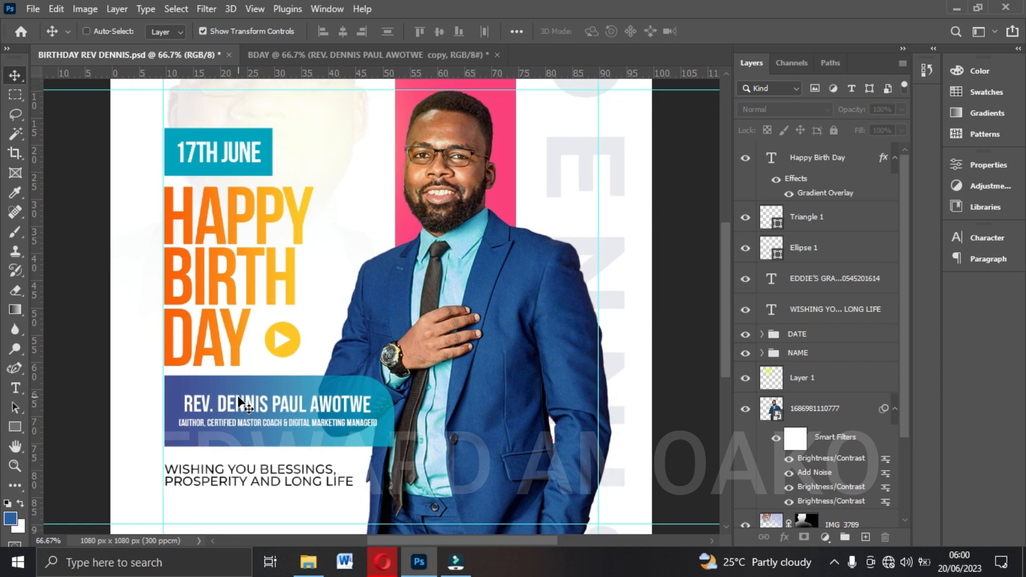
key(ctrl+plus)
scroll(173, 457, down, 1)
drag(395, 541, 382, 541)
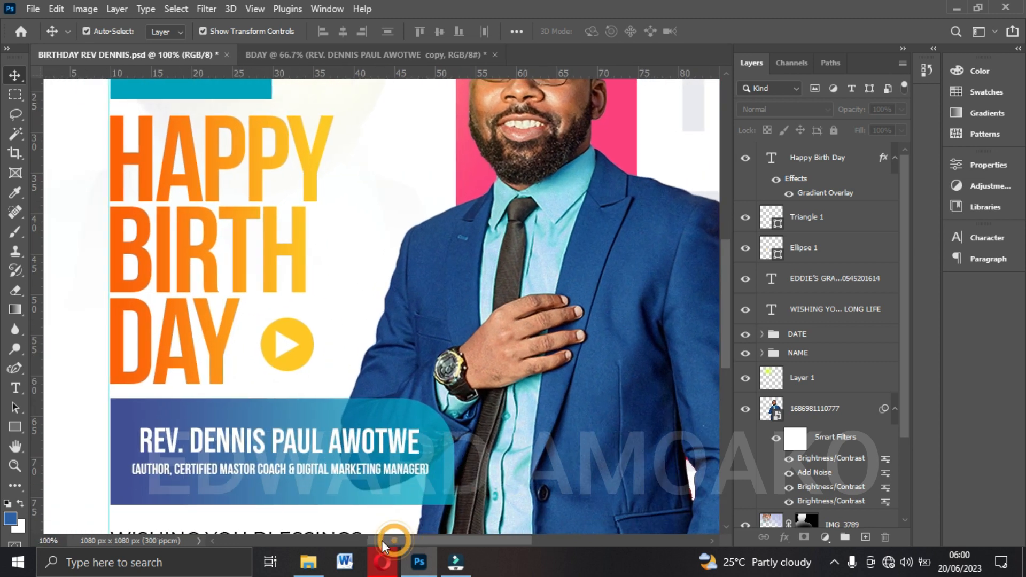
scroll(355, 476, down, 2)
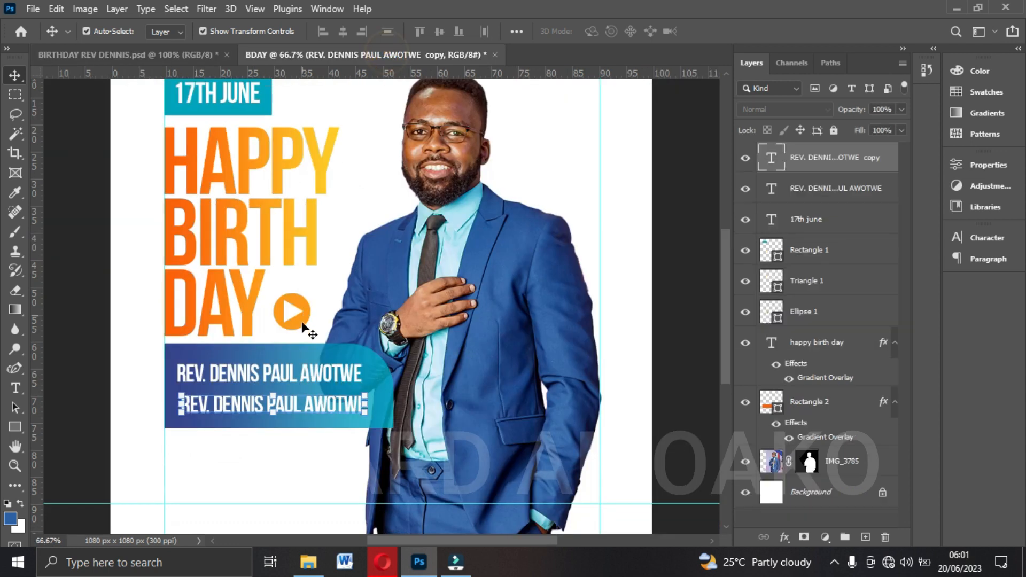
click(387, 54)
Replace the lower name copy with the subtitle "(AUTHOR, CERTIFIED MASTER COACH & DIGITAL MANAGER)".
double_click(305, 405)
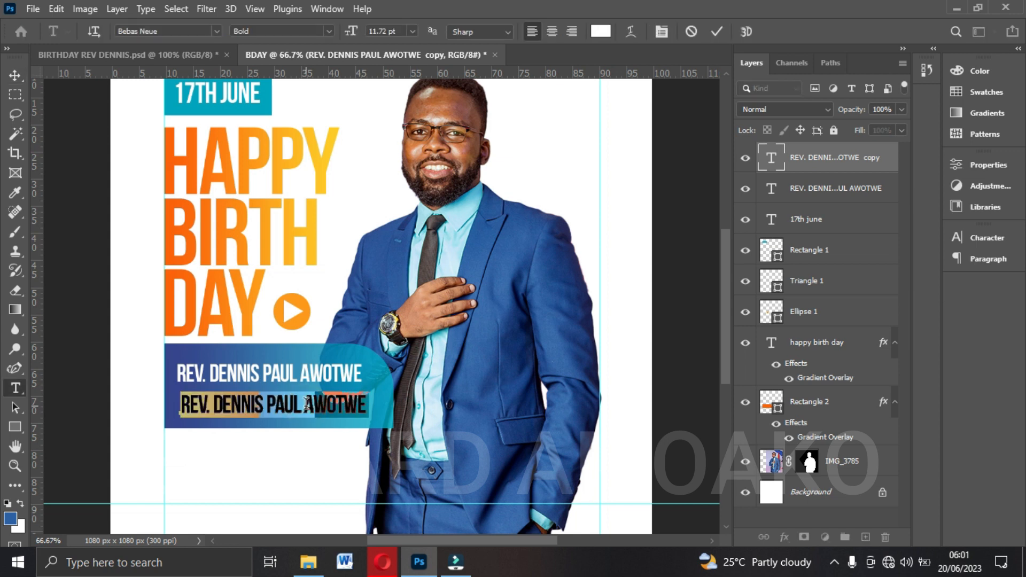
key(BackSpace)
text((AUTHOR)
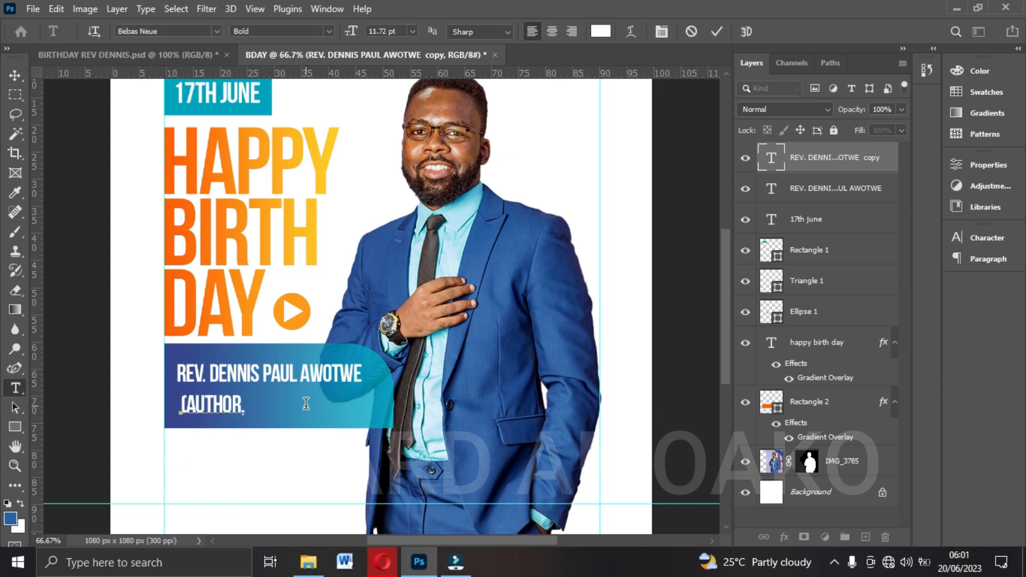
text(, CERTIFIED)
click(181, 56)
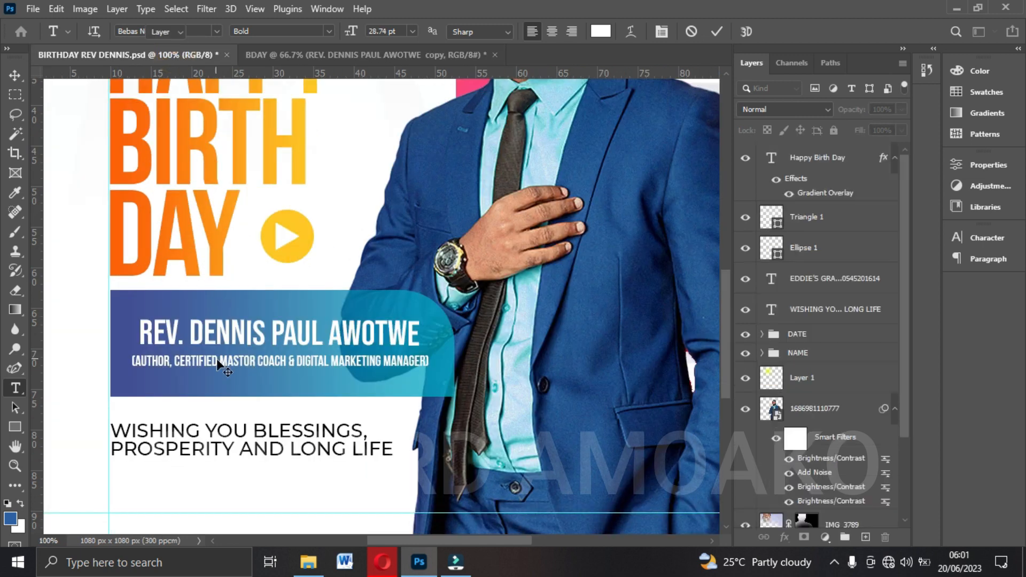
key(v)
text(MA)
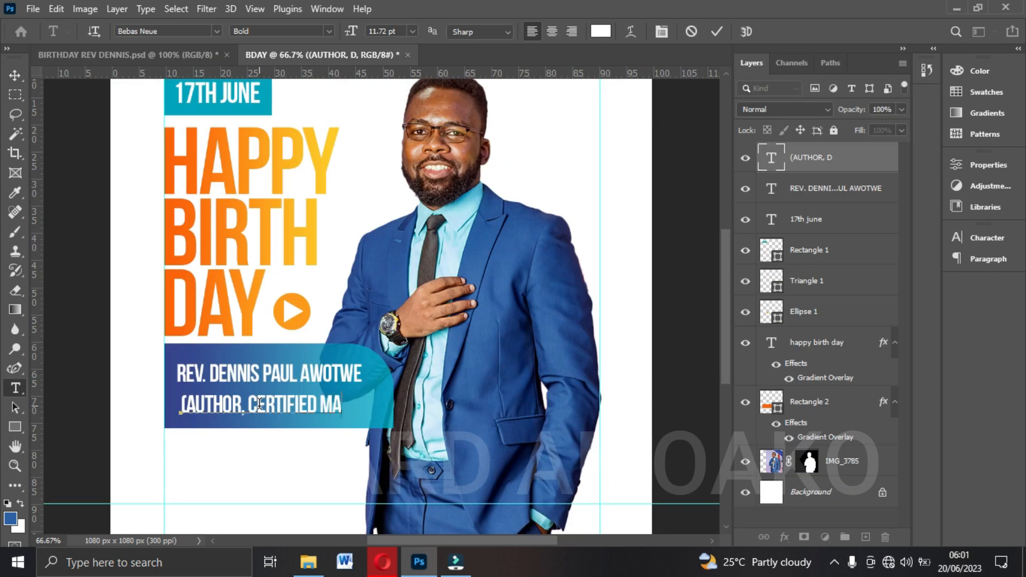
text(STER COACH)
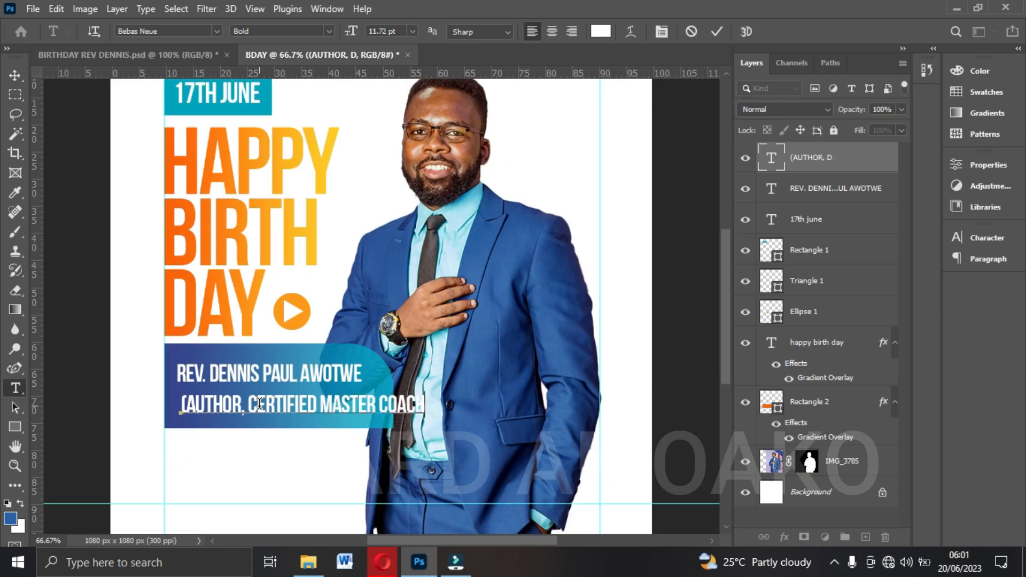
text( & DIGI)
drag(556, 405, 495, 405)
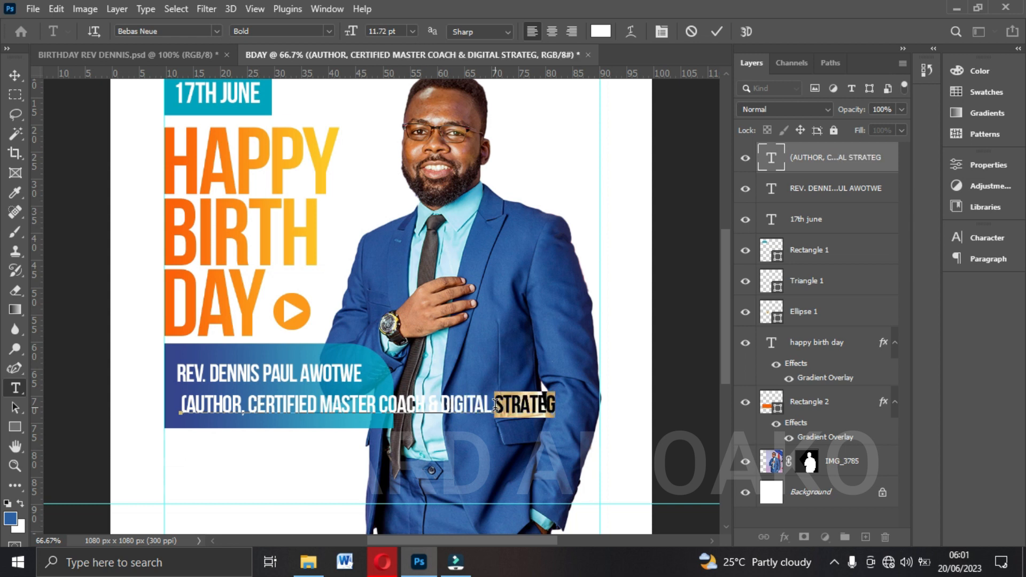
text(MANAGER))
click(716, 31)
Scale the subtitle down to roughly the width of the name line above it.
key(v)
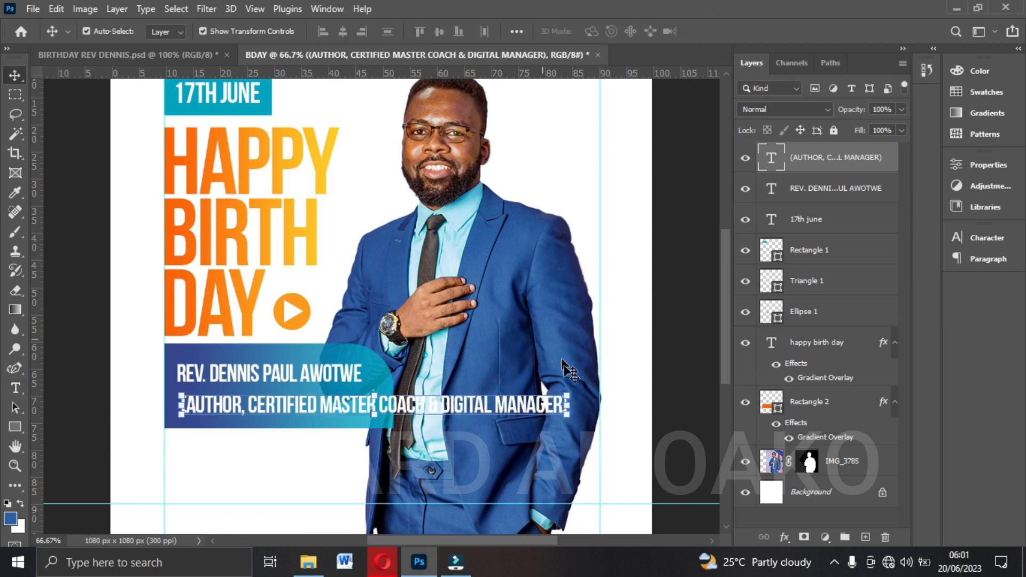
drag(572, 406, 355, 403)
key(Return)
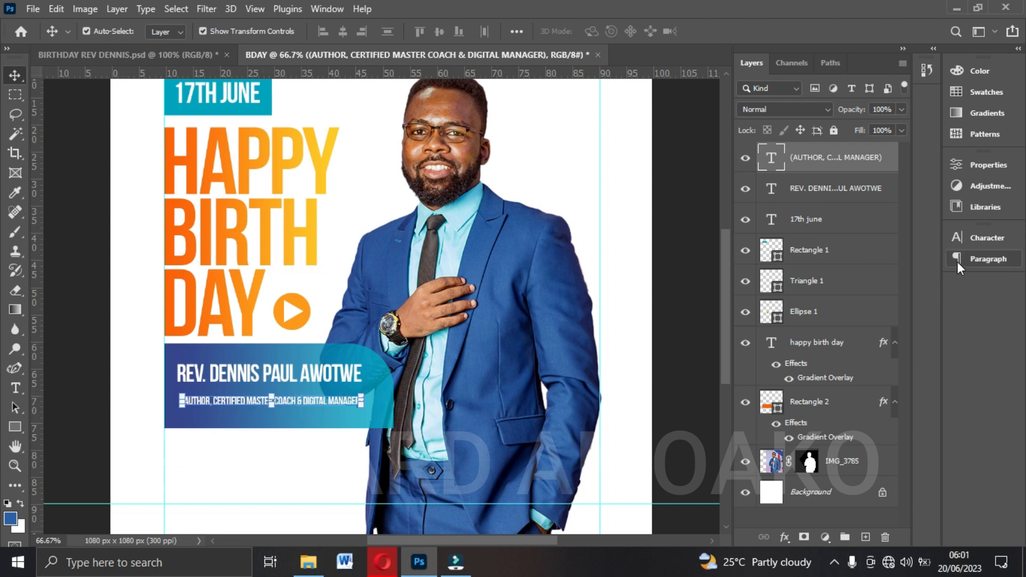
Set the subtitle's Bebas Neue font style to Regular and move the line slightly closer to the name.
click(989, 238)
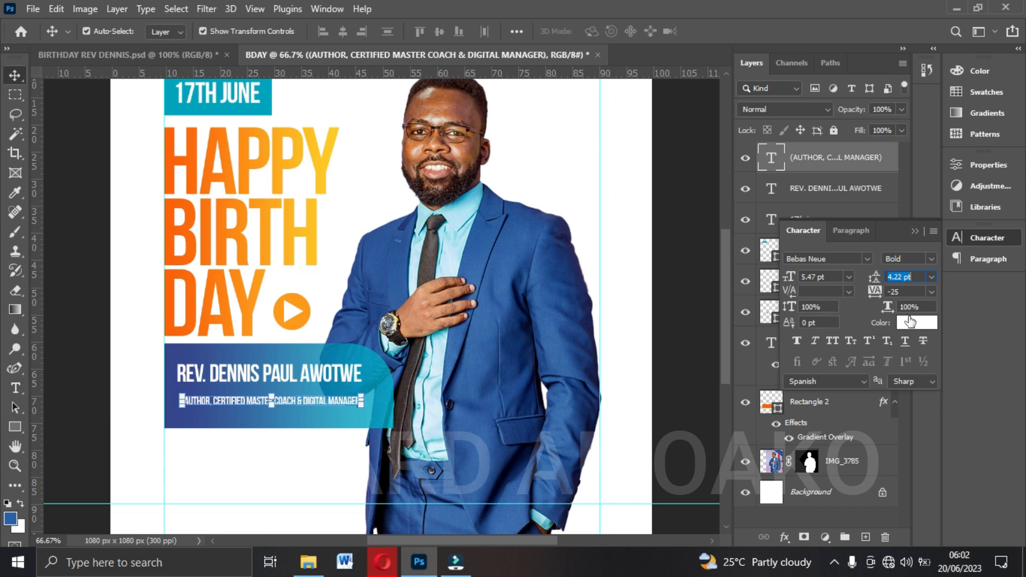
click(928, 259)
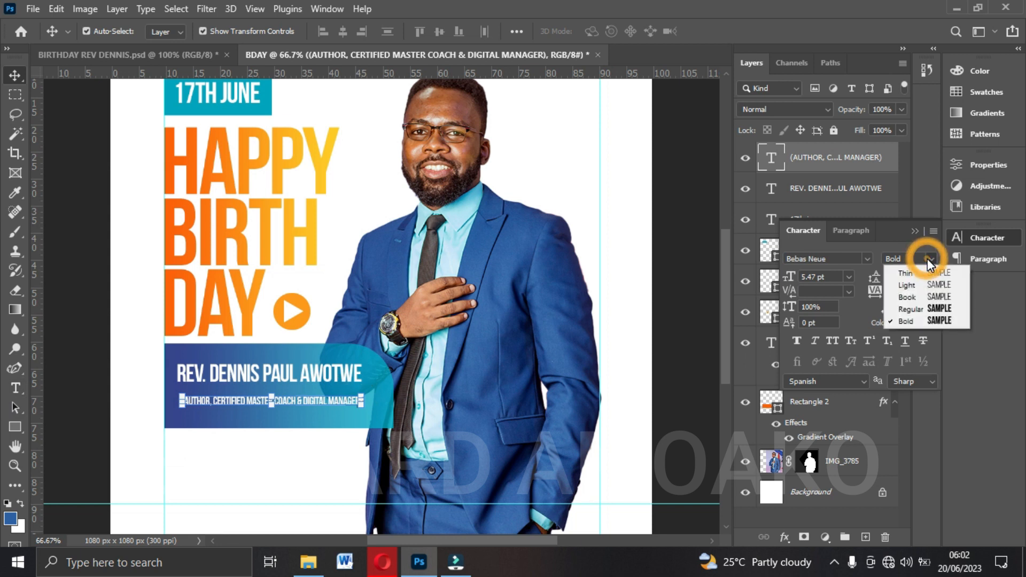
click(927, 300)
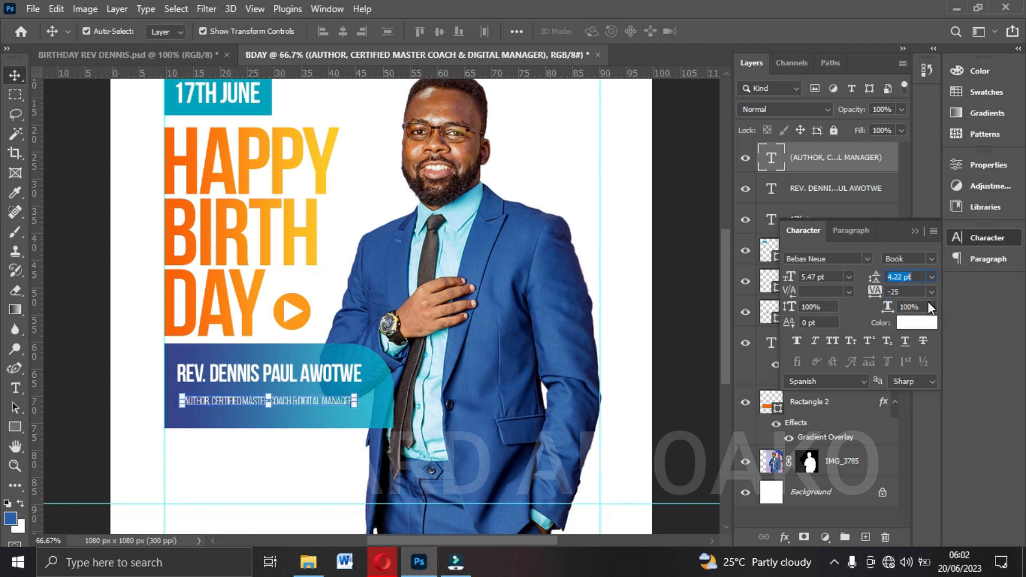
click(930, 277)
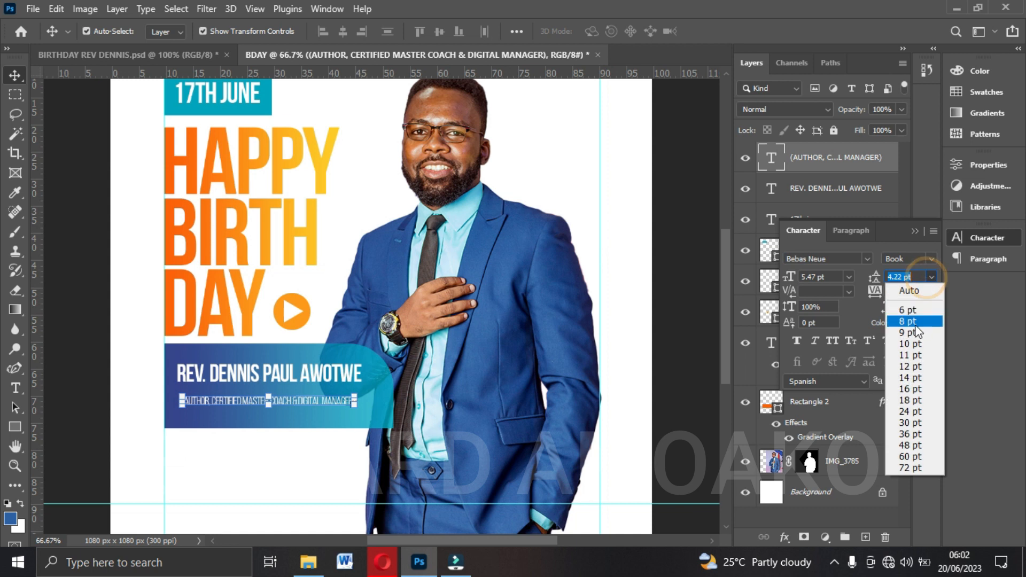
click(924, 275)
click(930, 259)
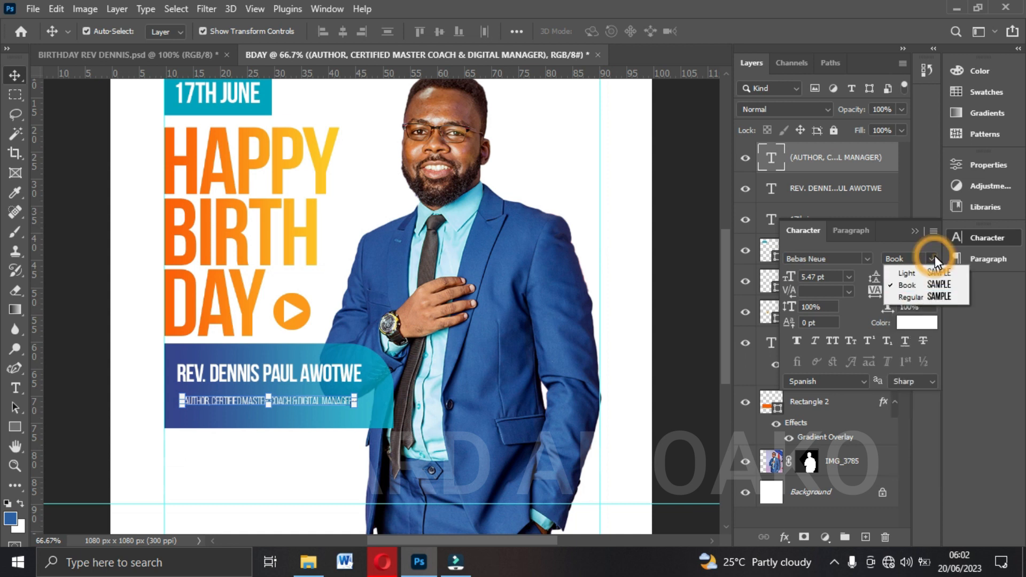
click(932, 297)
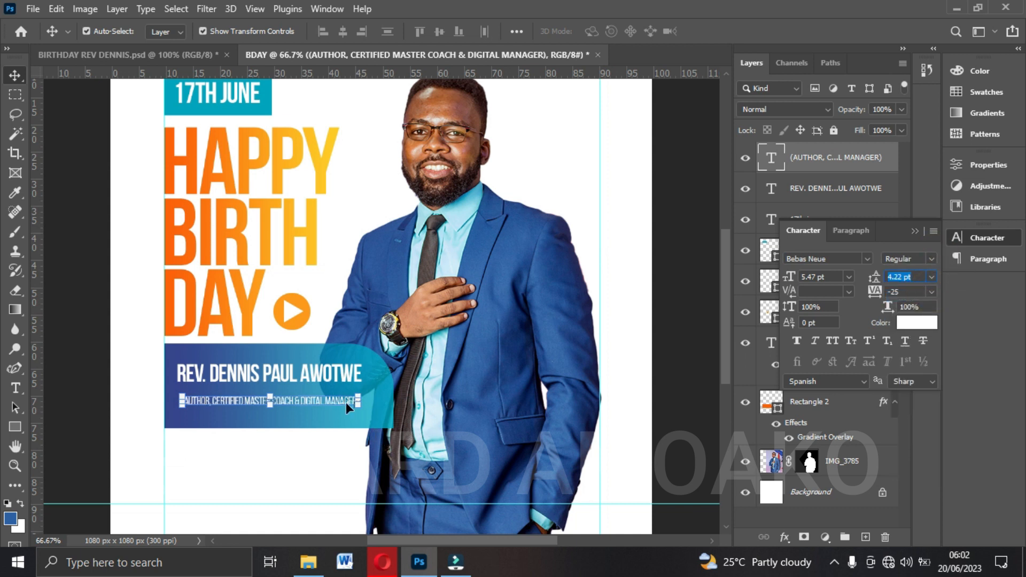
drag(346, 405, 345, 402)
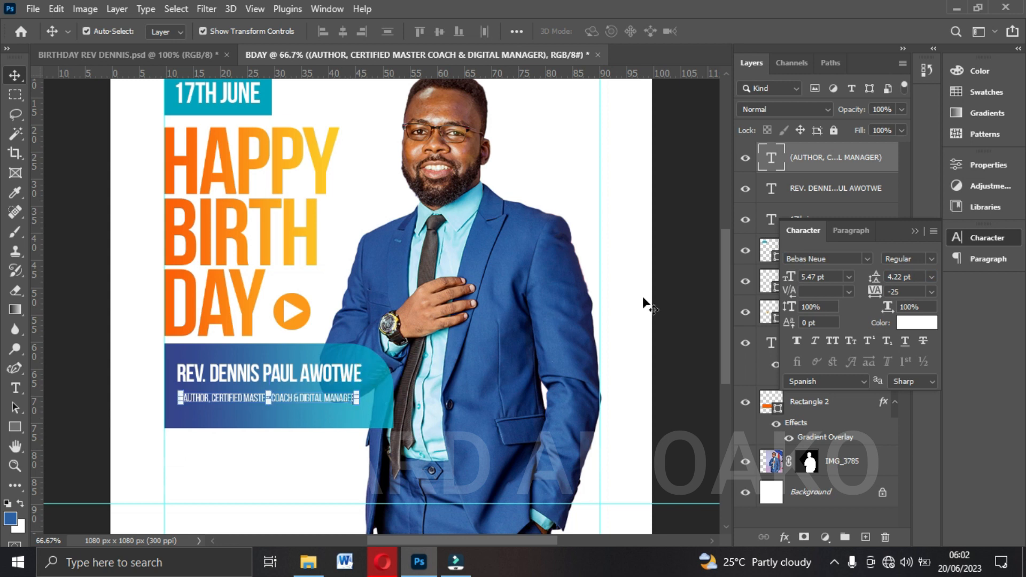
click(915, 231)
Nudge the name and subtitle together slightly down and to the right within the blue rectangle.
ctrl+click(808, 197)
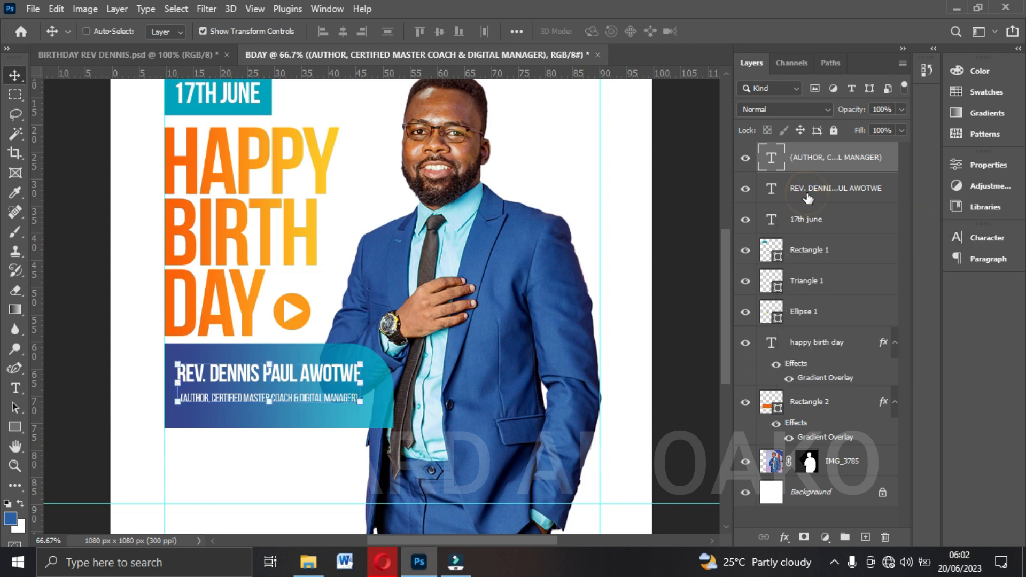
key(Down)
key(Down)
key(Down)
key(Down)
key(Down)
key(Down)
key(Down)
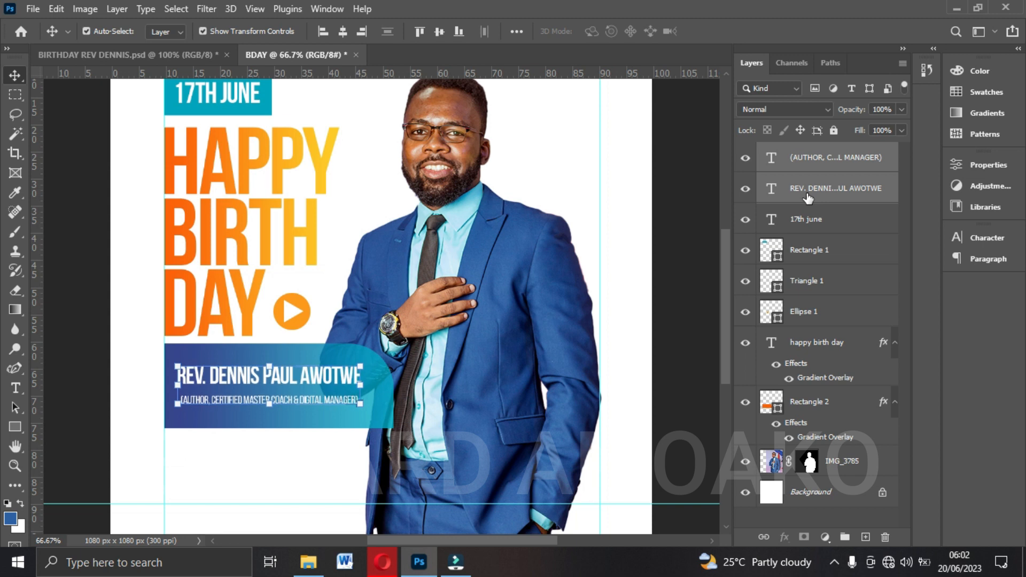
key(Right)
key(Right)
key(Right)
key(Right)
key(Right)
key(Right)
key(Right)
key(Right)
key(Right)
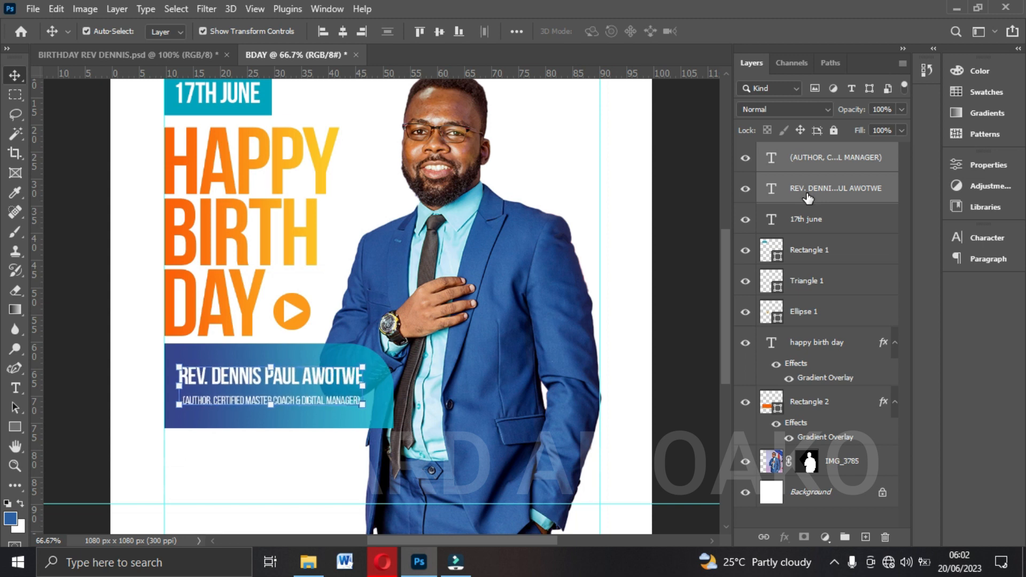
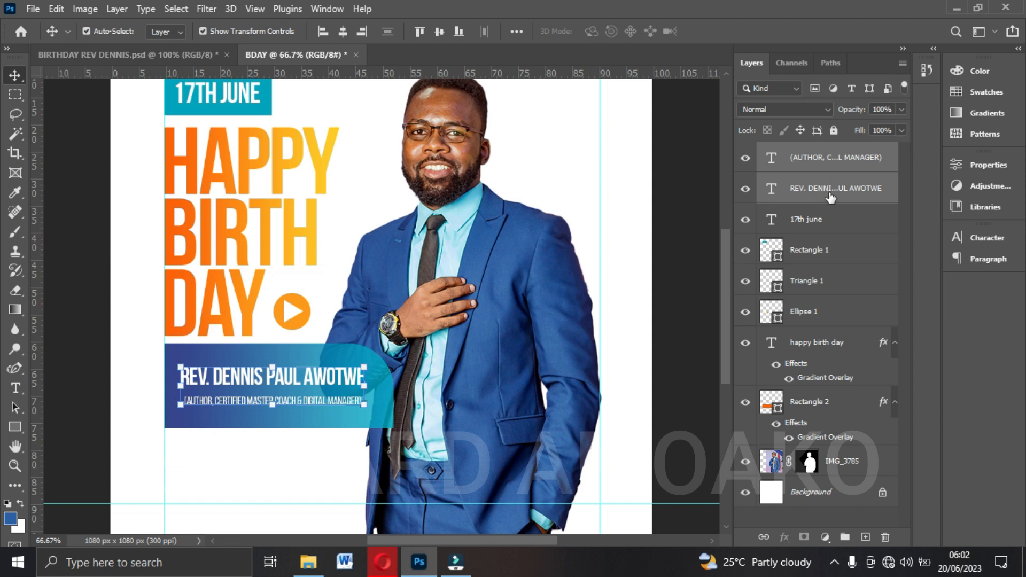
Scale the blue gradient rectangle behind the name and subtitle down slightly from its lower outer corner.
click(816, 167)
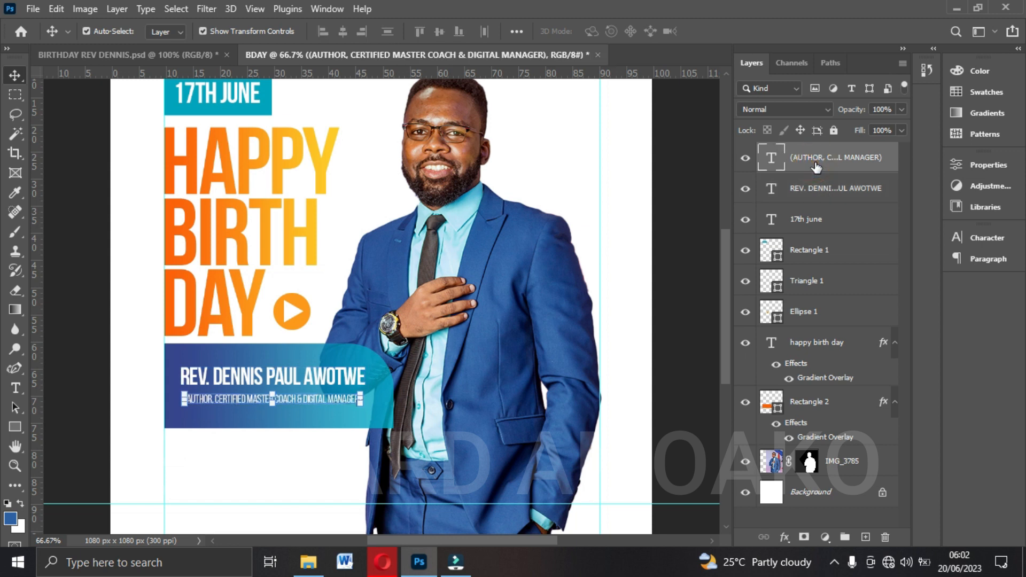
shift+click(806, 196)
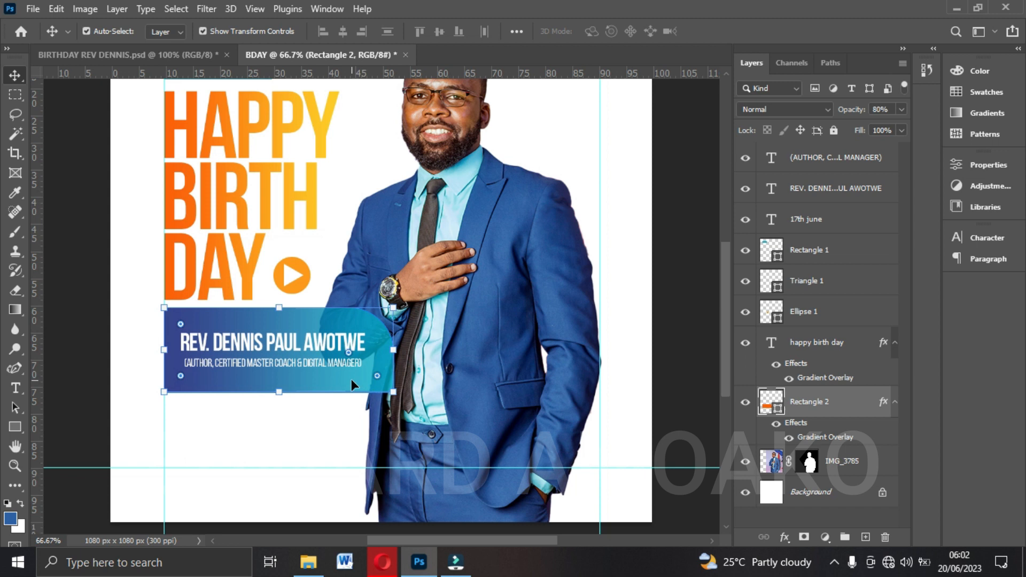
drag(394, 392, 387, 390)
key(Return)
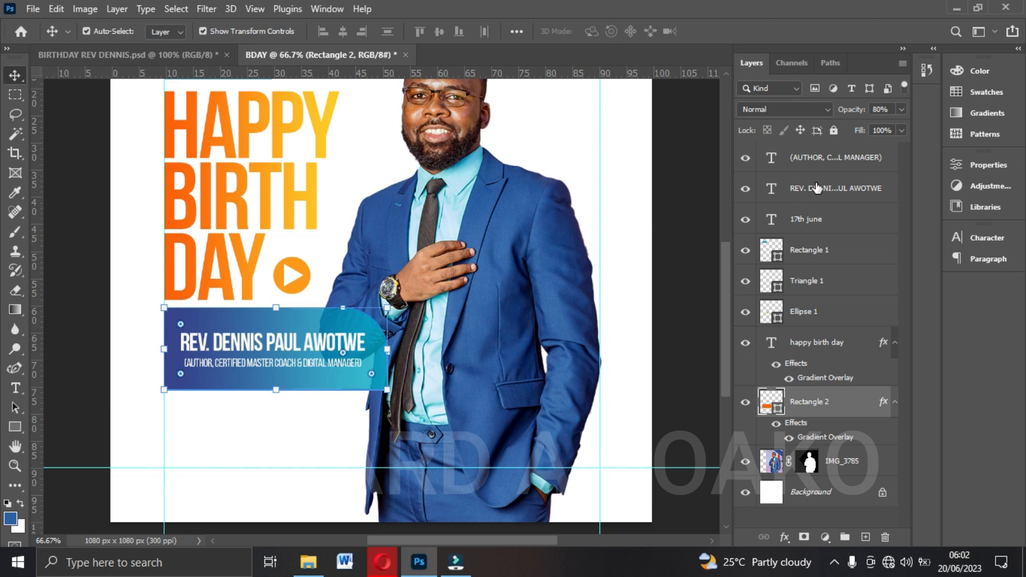
Align the name, the subtitle and the blue gradient rectangle on their horizontal centres.
ctrl+click(808, 196)
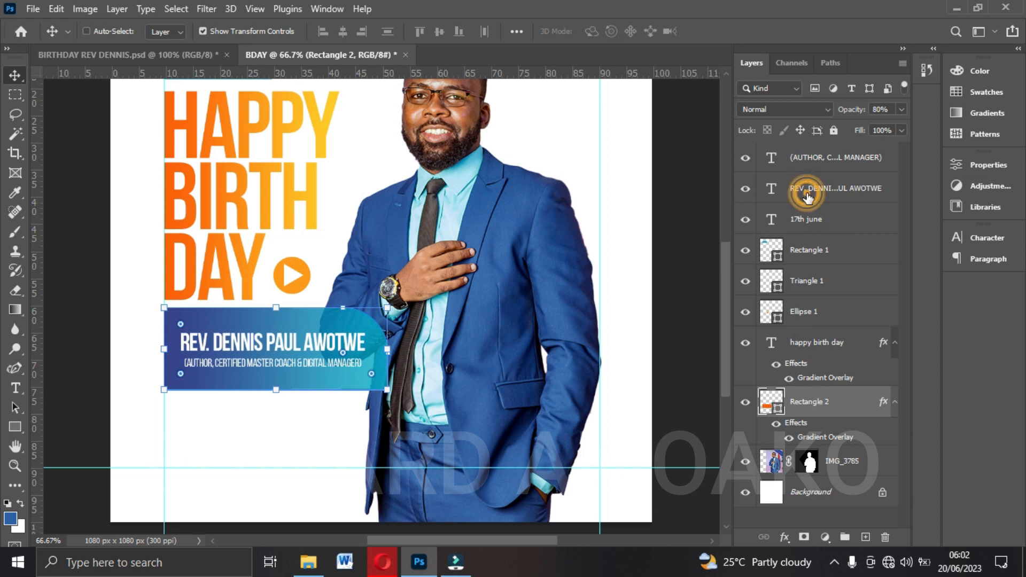
ctrl+click(796, 157)
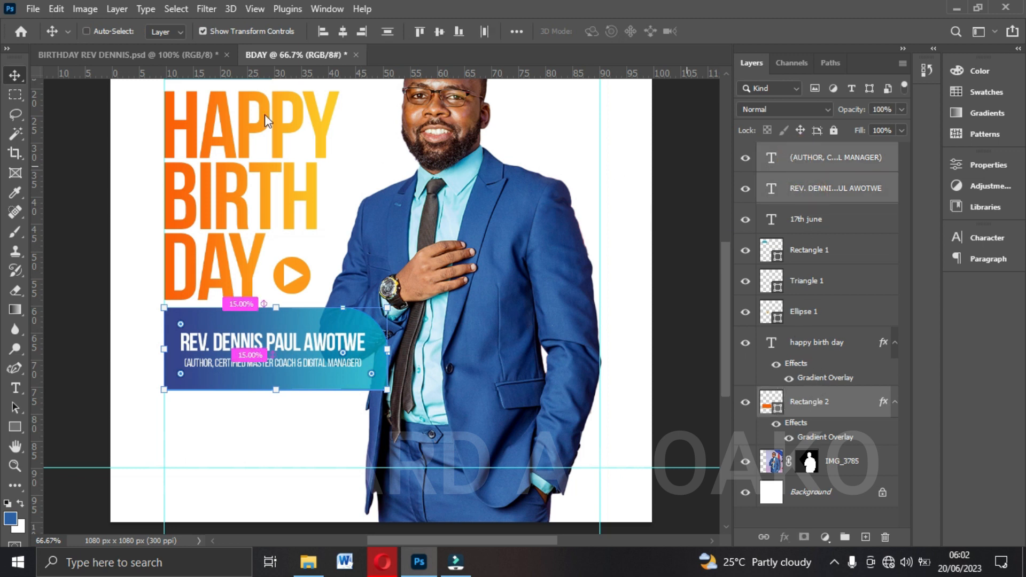
click(344, 32)
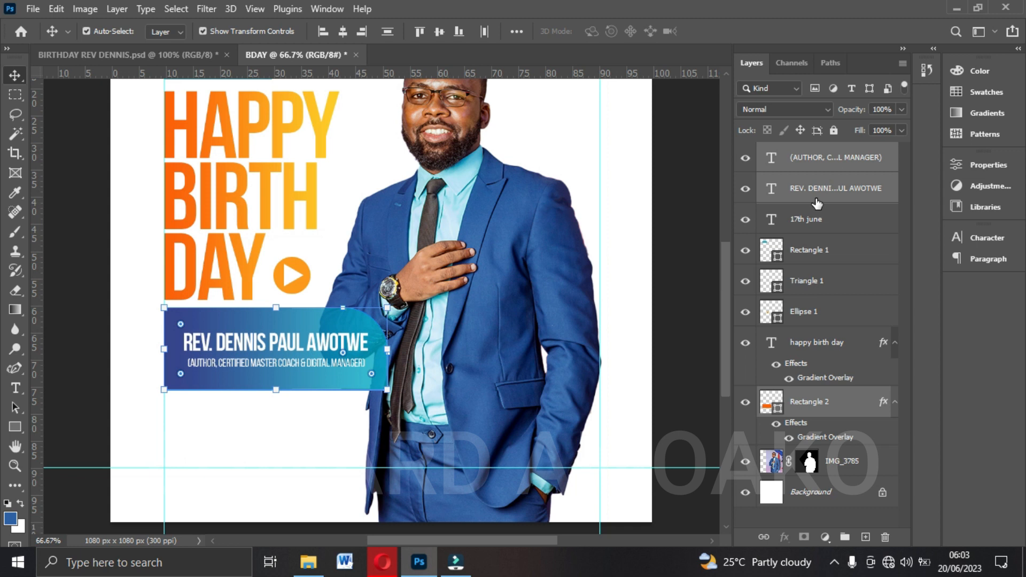
Group the name, subtitle and blue rectangle layers and rename the group NAME.
key(ctrl+g)
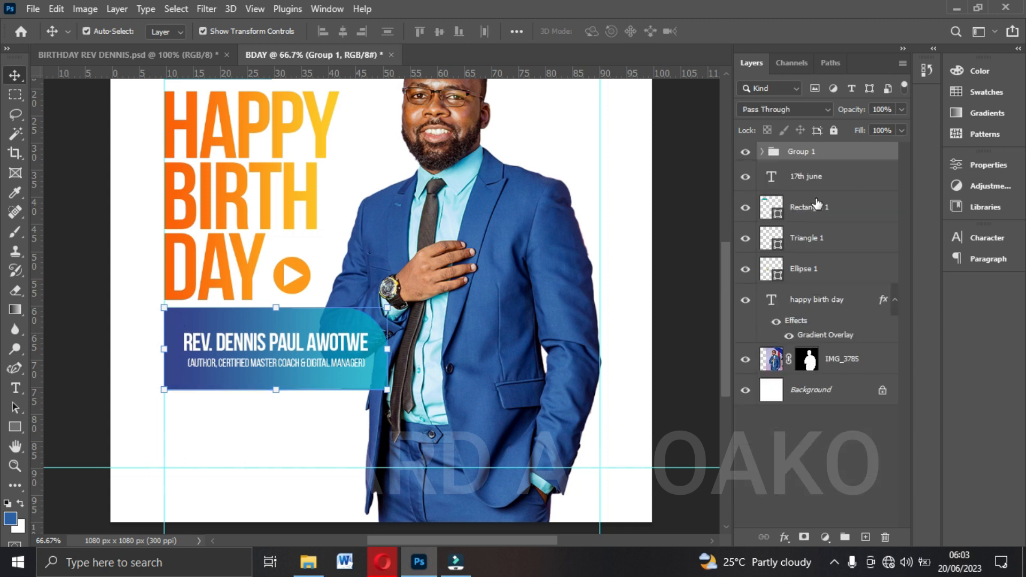
double_click(812, 152)
text(NAM)
key(Return)
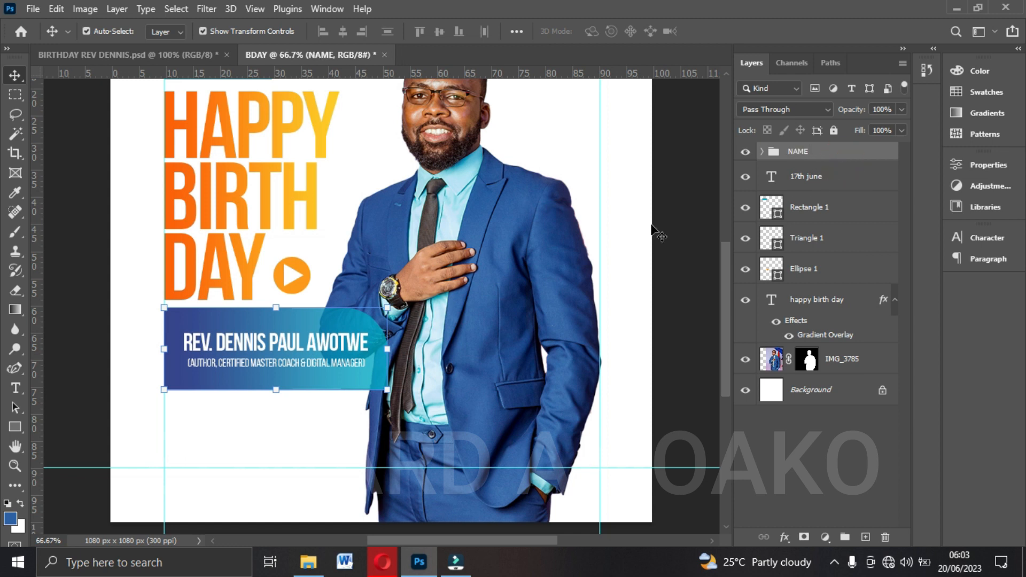
Group the 17th june text with its teal rectangle and rename the group DATE.
scroll(655, 232, up, 3)
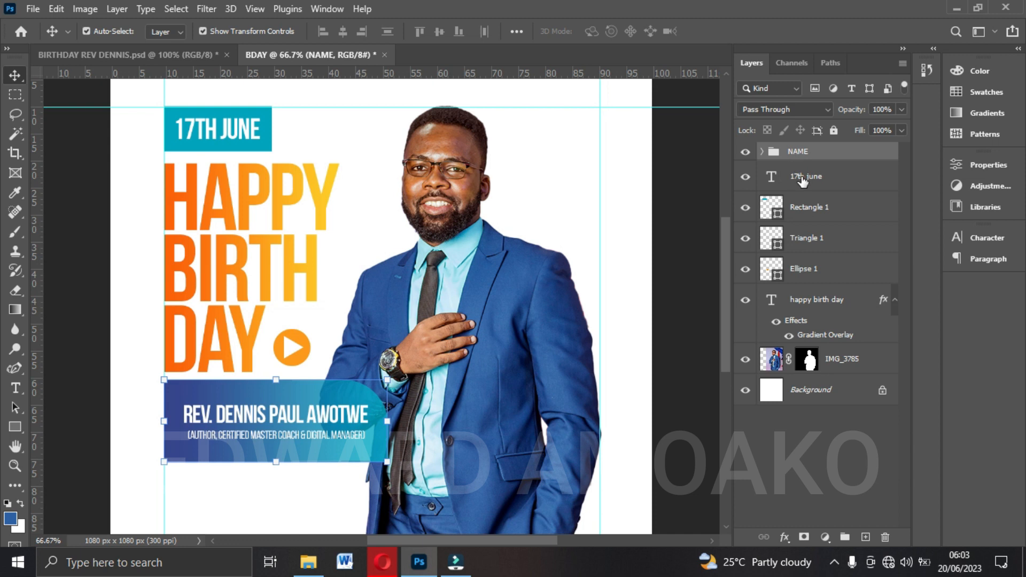
click(803, 179)
ctrl+click(821, 214)
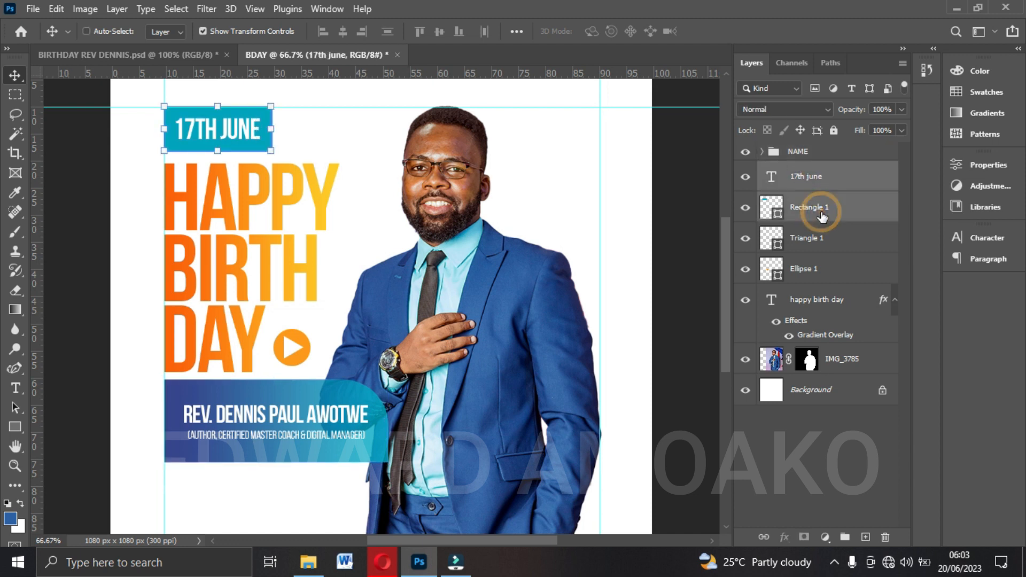
key(ctrl+g)
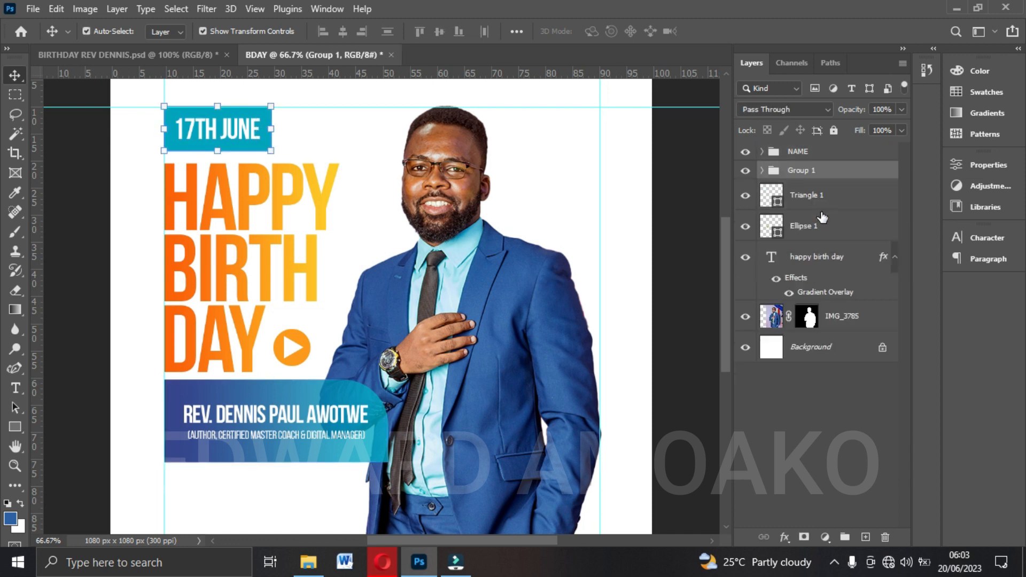
double_click(813, 170)
text(DATE)
key(Return)
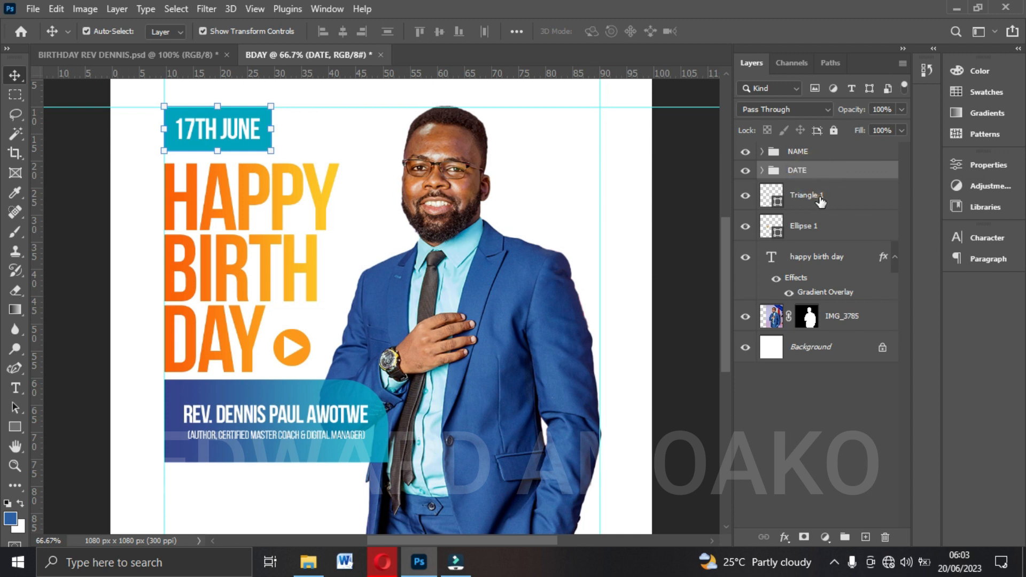
Group the play button's triangle and ellipse with the headline text and rename the group HAPPY BIRTHDAY.
click(818, 196)
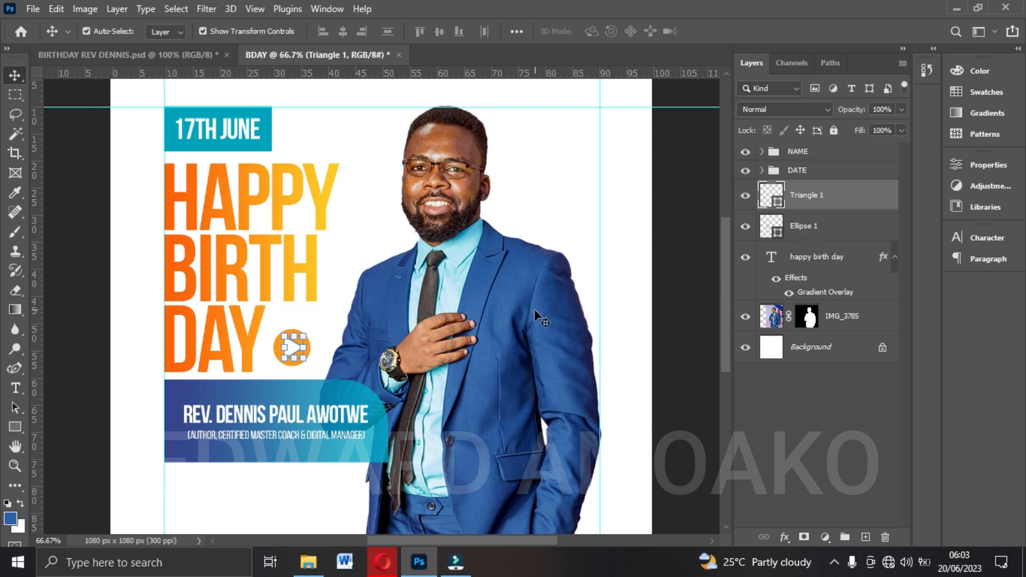
ctrl+click(812, 227)
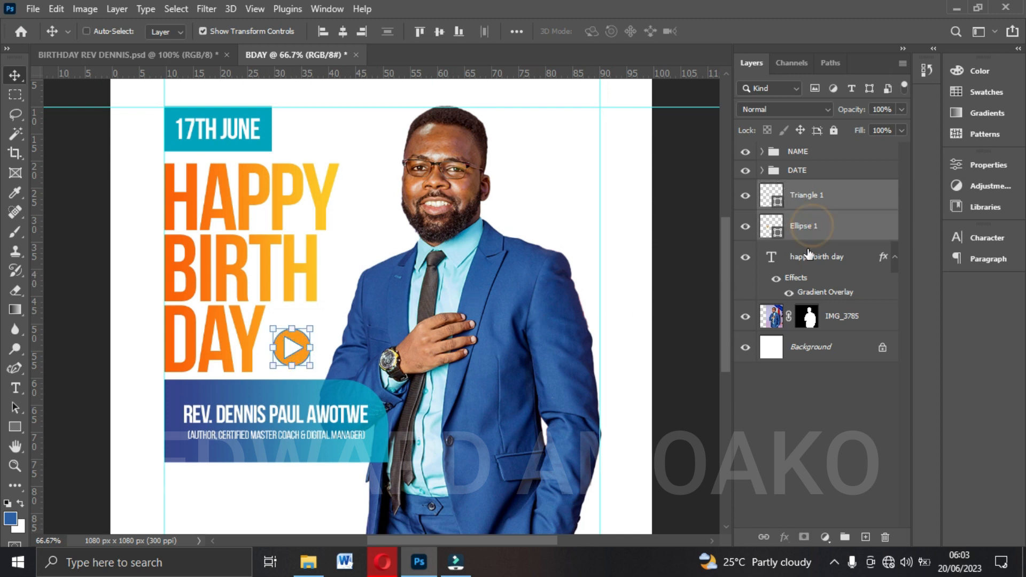
ctrl+click(810, 257)
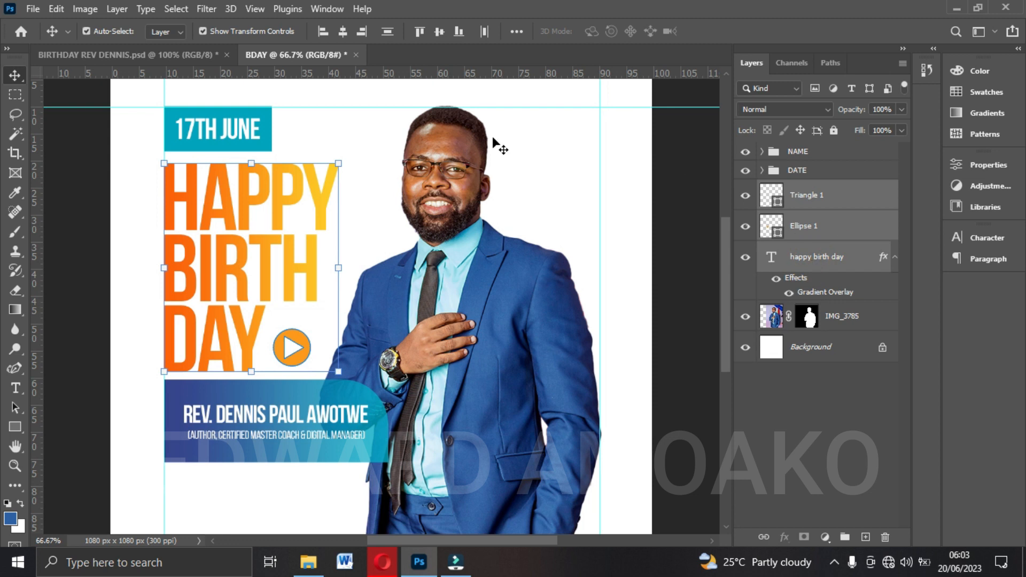
key(ctrl+g)
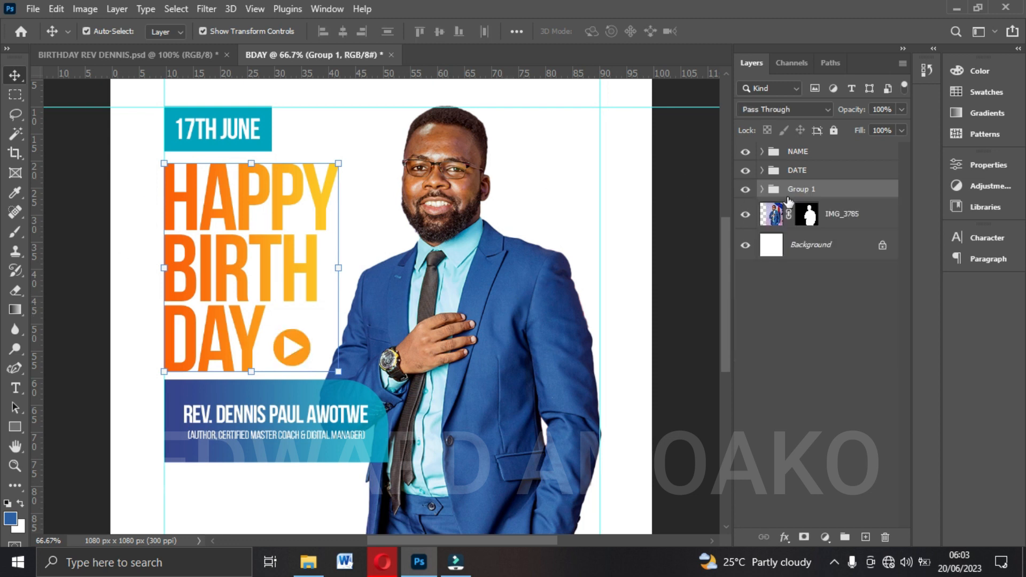
double_click(804, 189)
text(HAP)
text(PY BIRTHDAY)
click(870, 194)
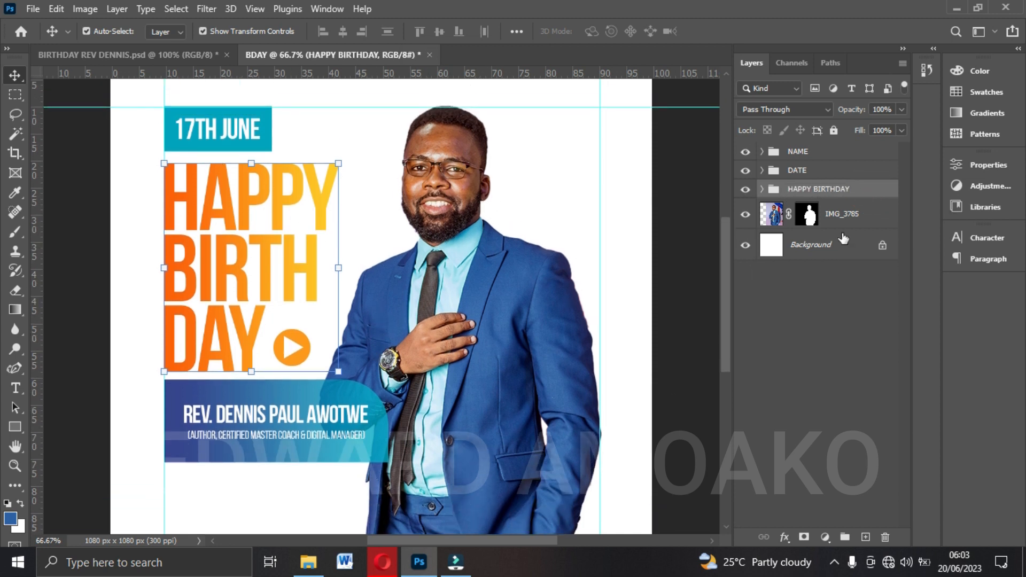
Nudge the cut-out photo slightly upward so the head rises just above the upper margin guide.
scroll(487, 291, down, 3)
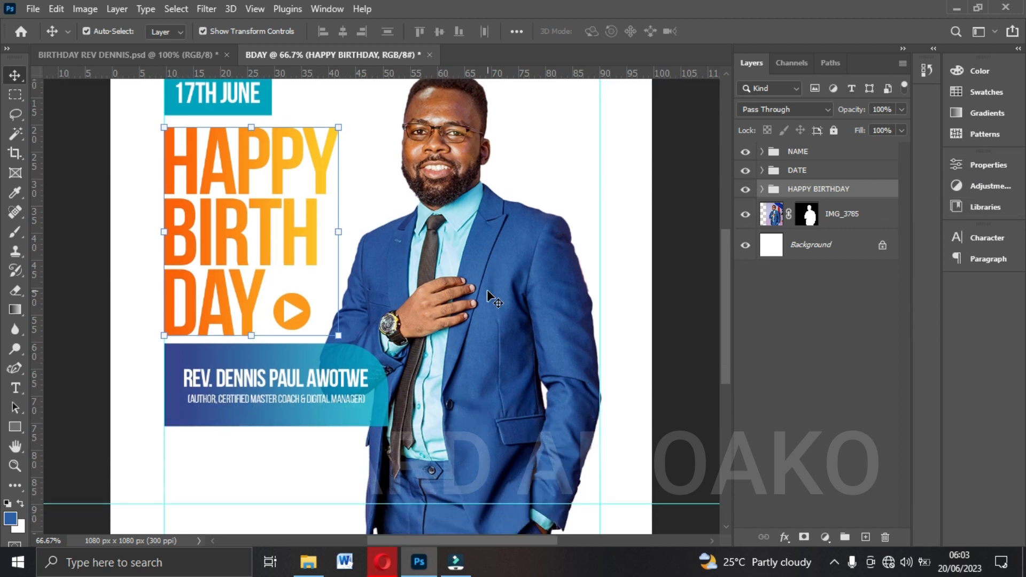
scroll(487, 291, up, 4)
scroll(630, 201, up, 1)
click(462, 179)
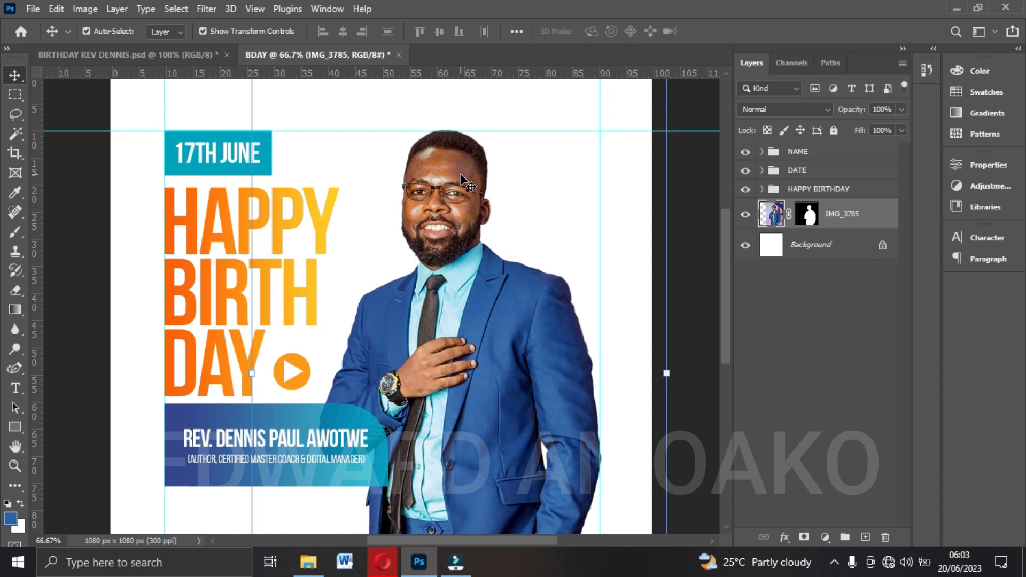
key(Up)
key(Up)
key(Up)
key(Up)
key(Up)
key(Up)
key(Up)
key(Up)
key(Up)
key(Up)
key(Up)
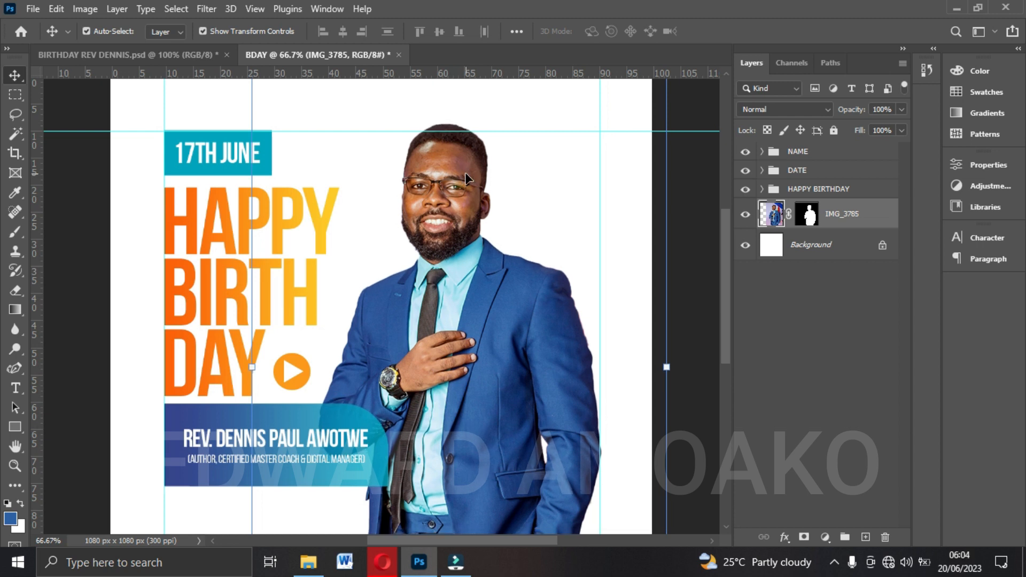
scroll(465, 173, down, 8)
scroll(414, 190, up, 3)
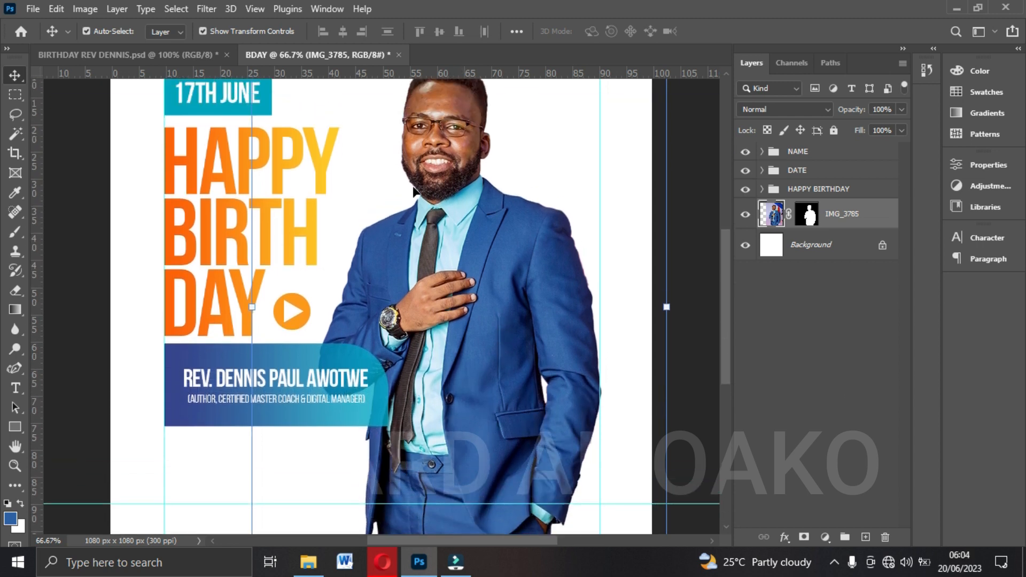
scroll(419, 159, up, 2)
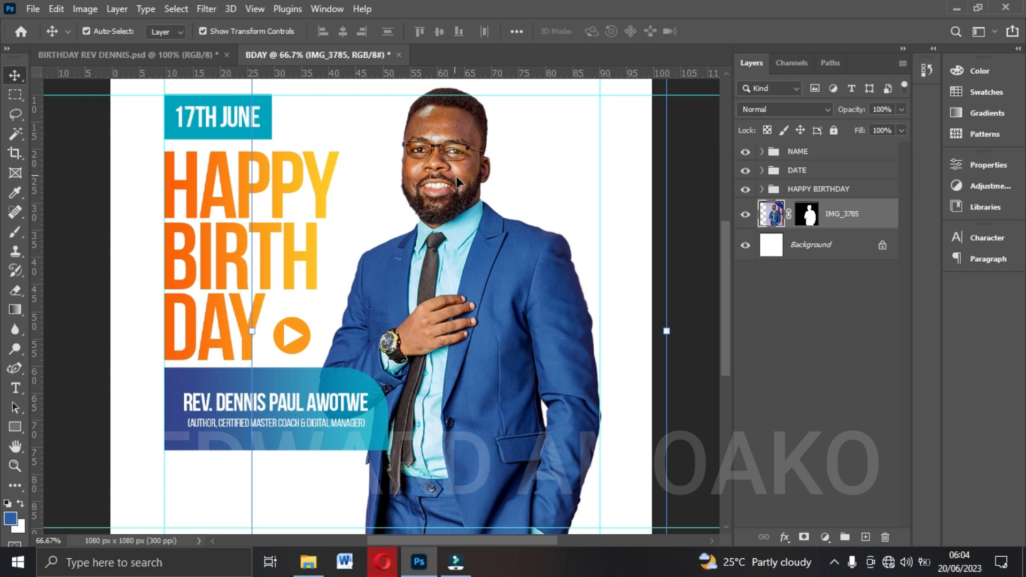
Convert the cut-out photo layer for Smart Filters and apply a Camera Raw Filter to it.
click(210, 11)
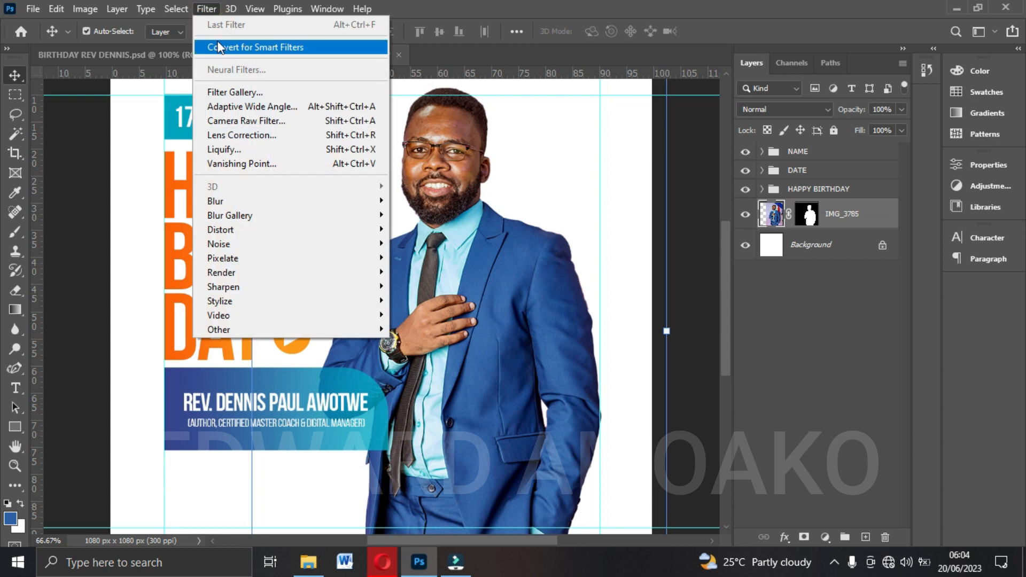
click(281, 49)
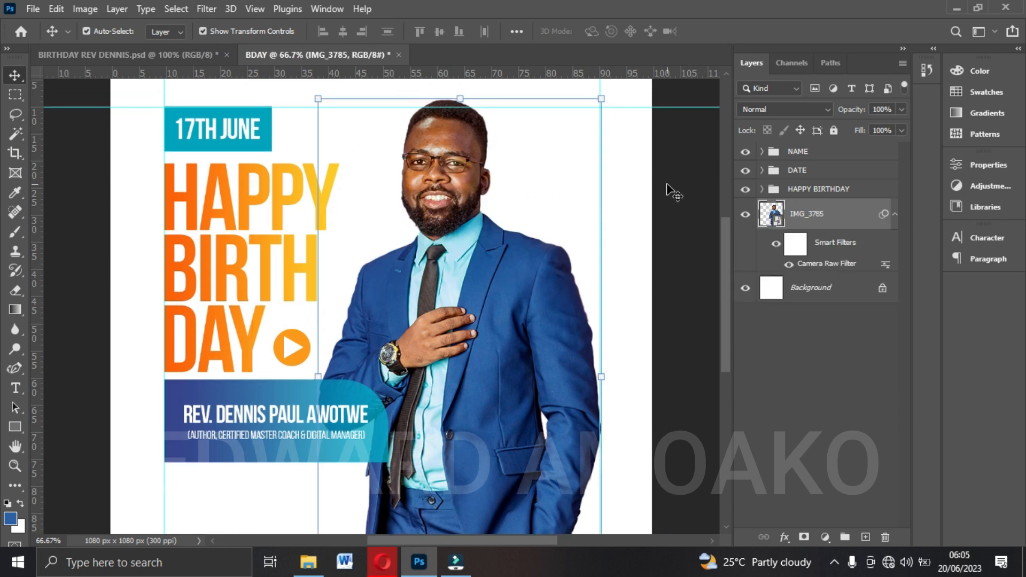
click(666, 184)
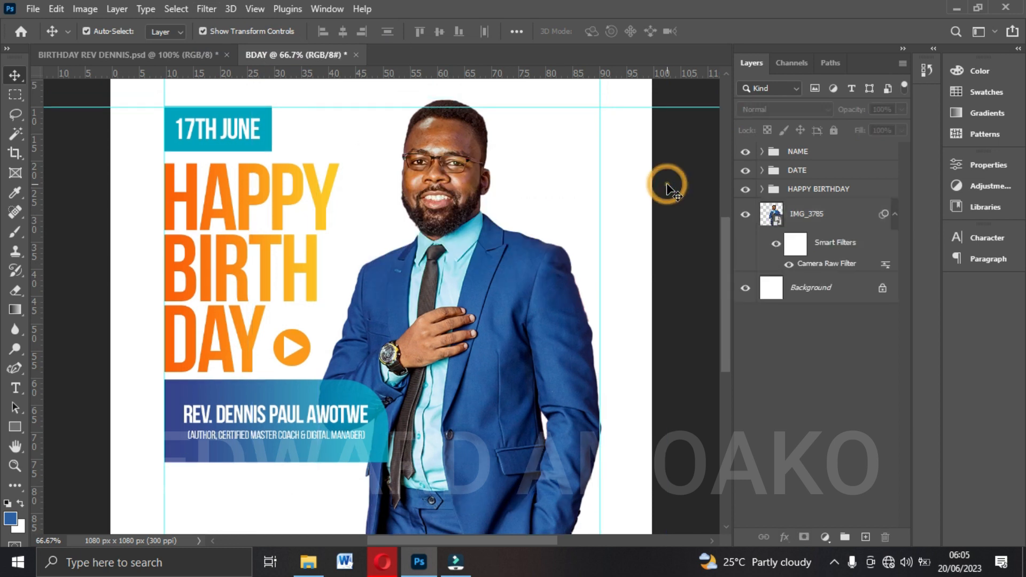
key(ctrl+0)
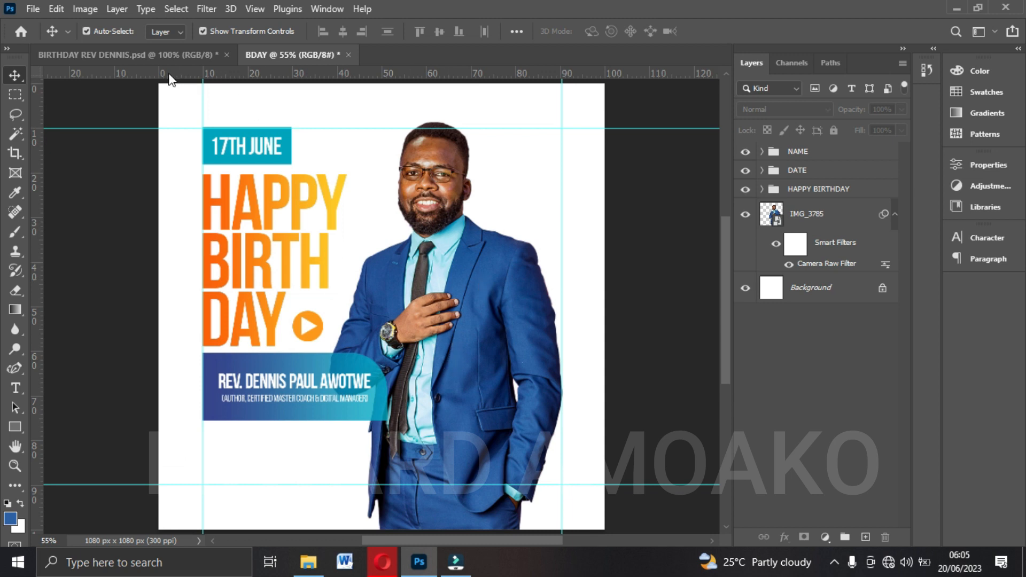
Examine the wish text and designer credit below the name box in the reference flyer document.
click(155, 55)
scroll(202, 372, down, 3)
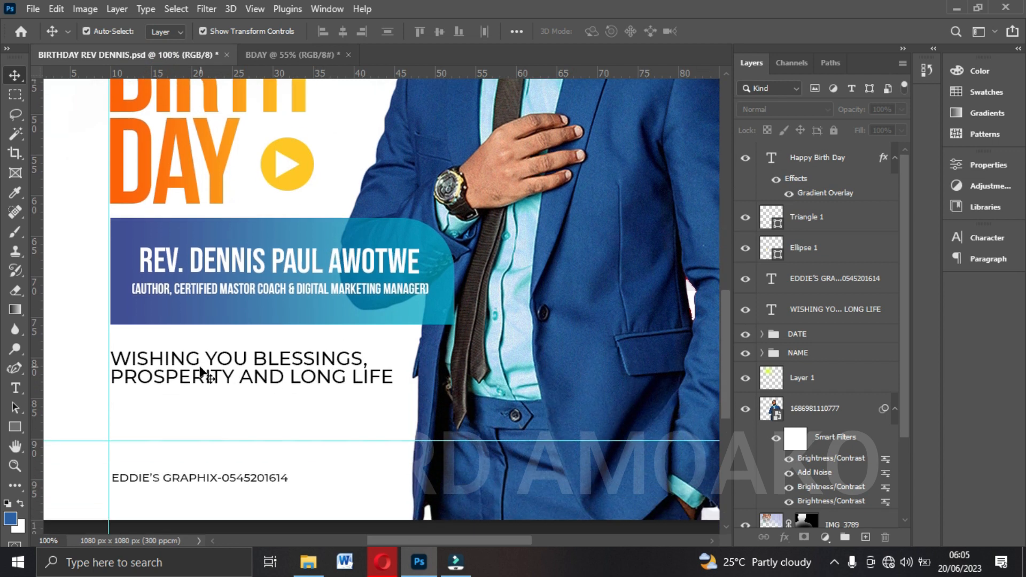
scroll(202, 372, down, 1)
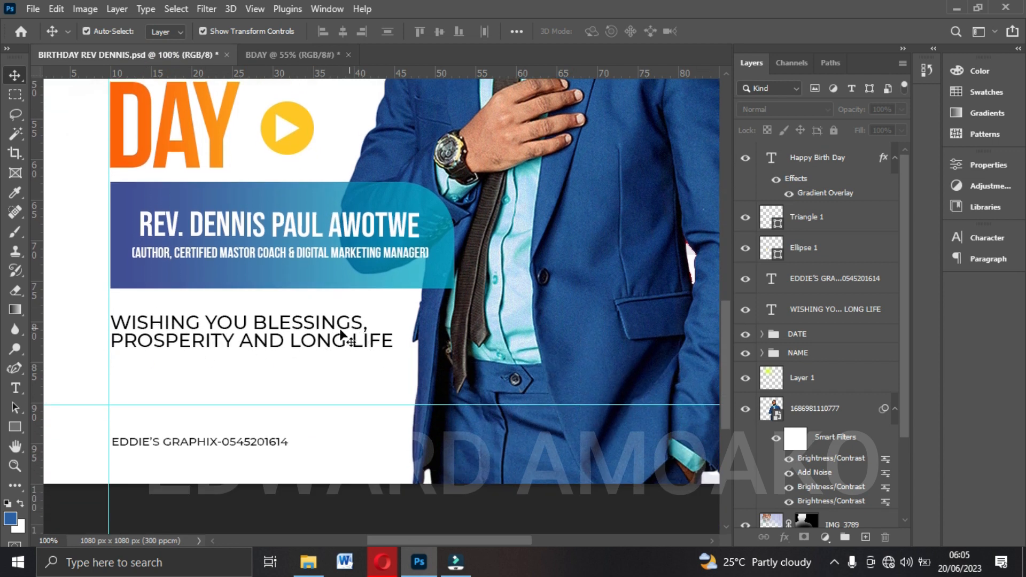
click(292, 56)
Scale the NAME group down to about 95.7% and nudge it slightly up.
scroll(539, 308, down, 1)
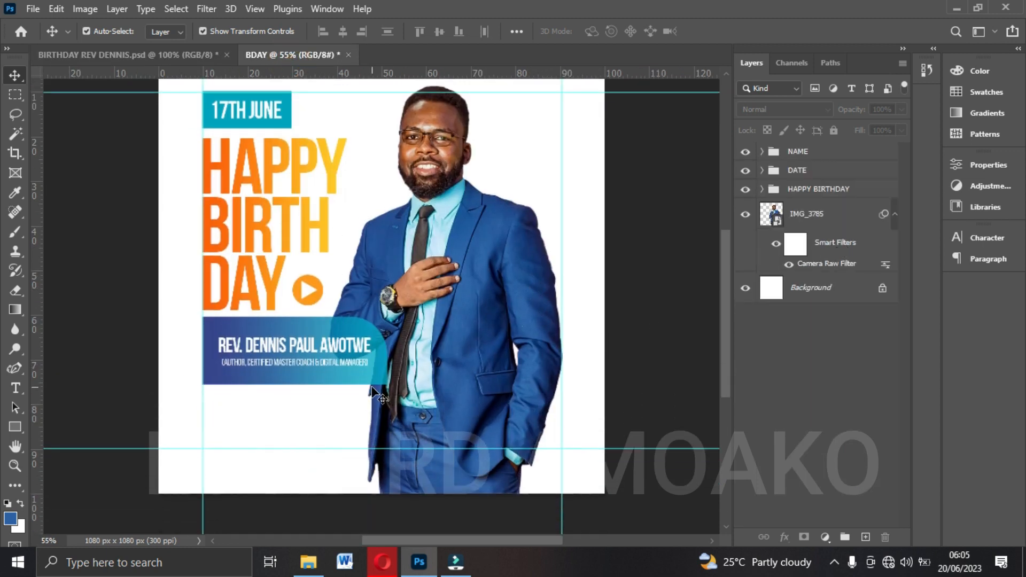
click(799, 151)
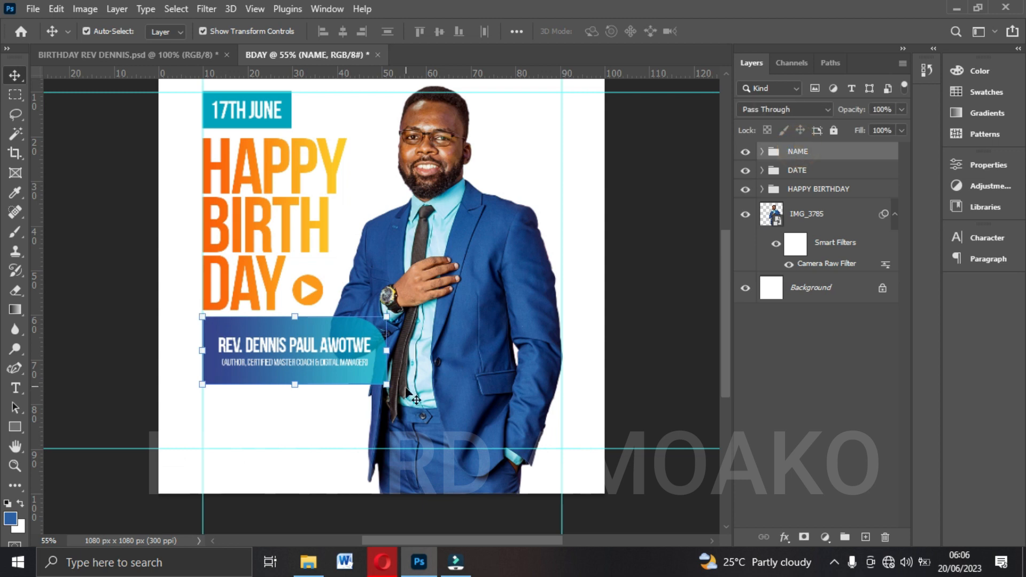
drag(386, 377, 385, 363)
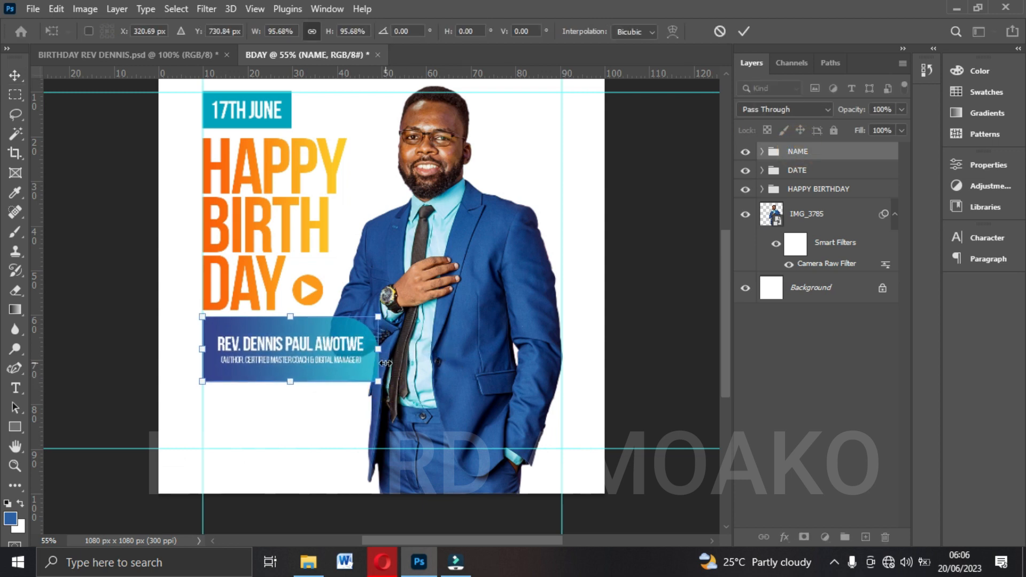
key(Up)
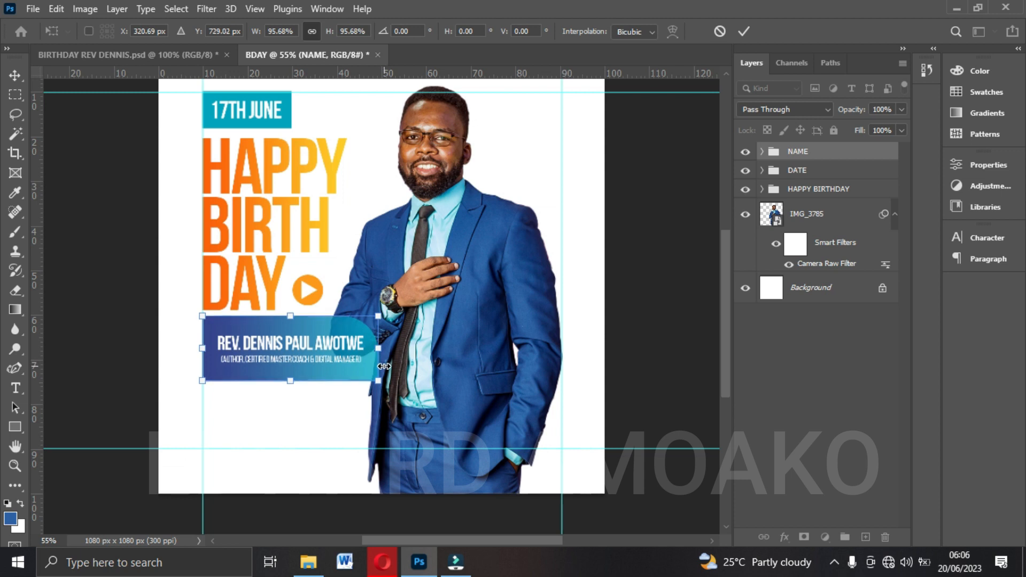
key(Return)
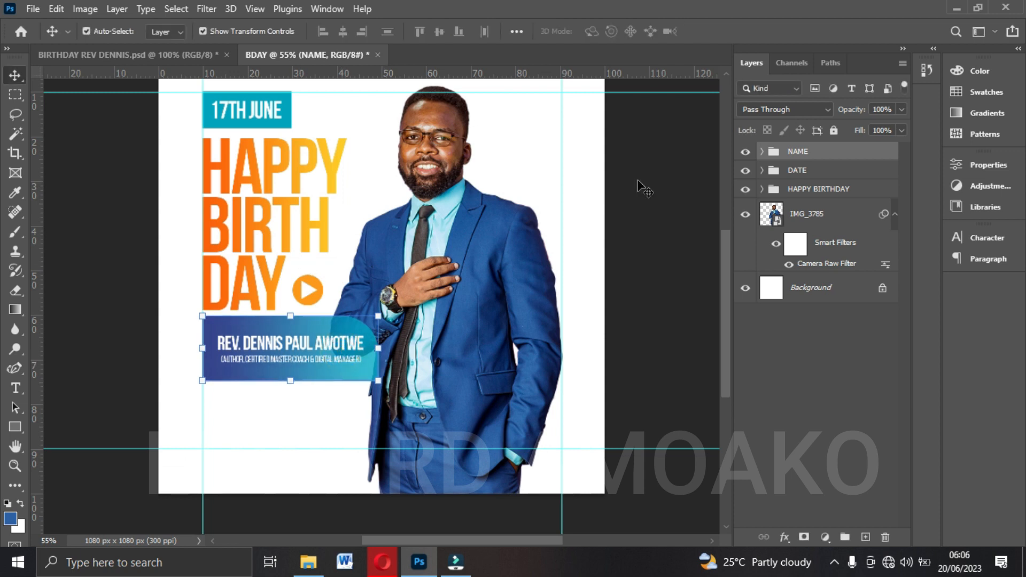
Nudge the HAPPY BIRTHDAY group and the NAME group slightly upward to tighten the spacing under the date box.
click(821, 190)
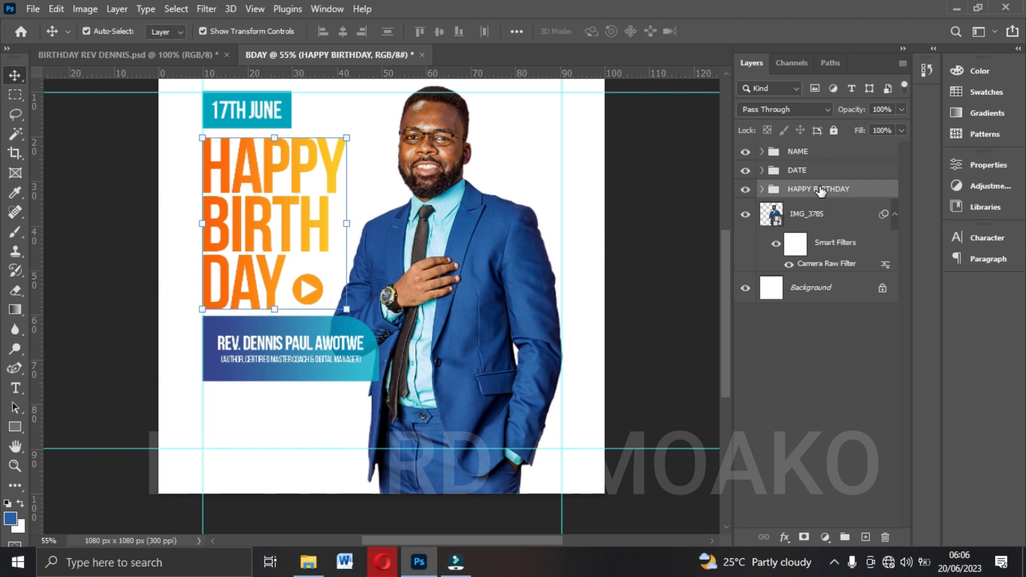
key(Up)
key(Up)
key(Up)
key(Up)
key(Up)
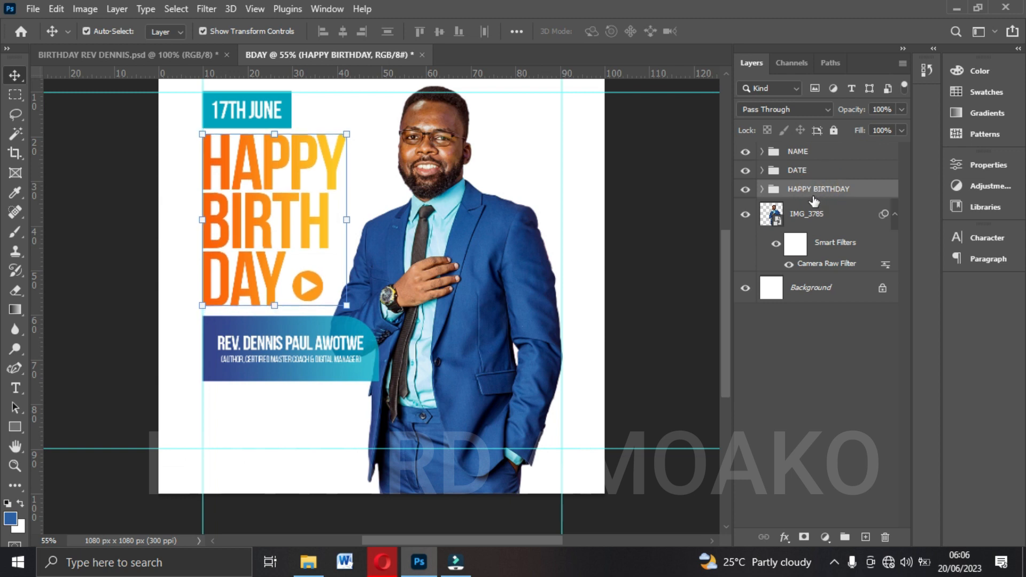
click(809, 152)
key(Up)
key(Up)
key(Up)
key(Up)
key(Up)
key(Up)
key(Up)
key(Up)
key(Up)
key(Up)
key(Up)
key(Up)
key(Up)
key(Up)
key(Up)
key(Up)
key(Up)
key(Up)
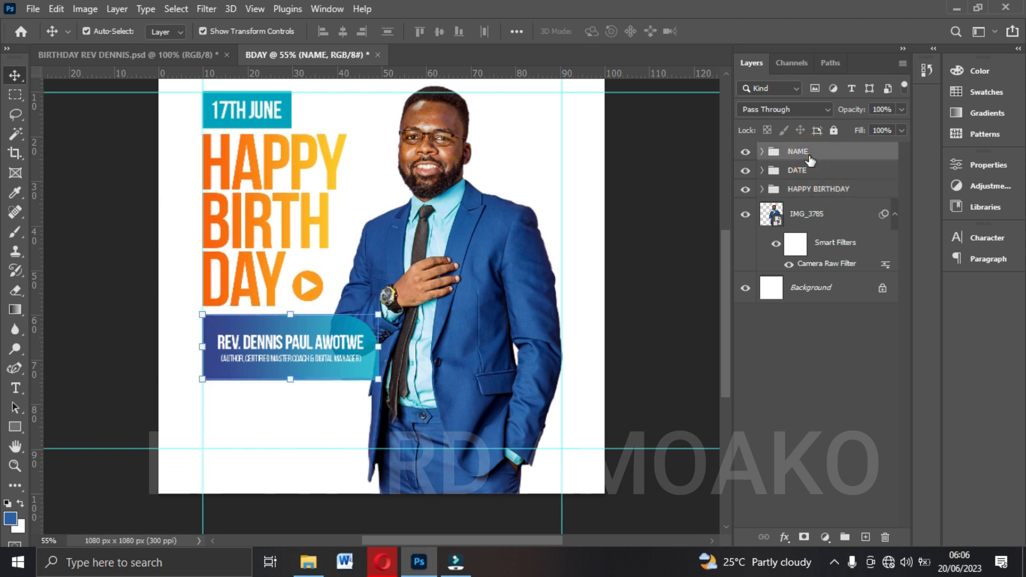
Nudge the NAME group up against the headline and scale it up to about 102.33%.
key(Up)
key(Up)
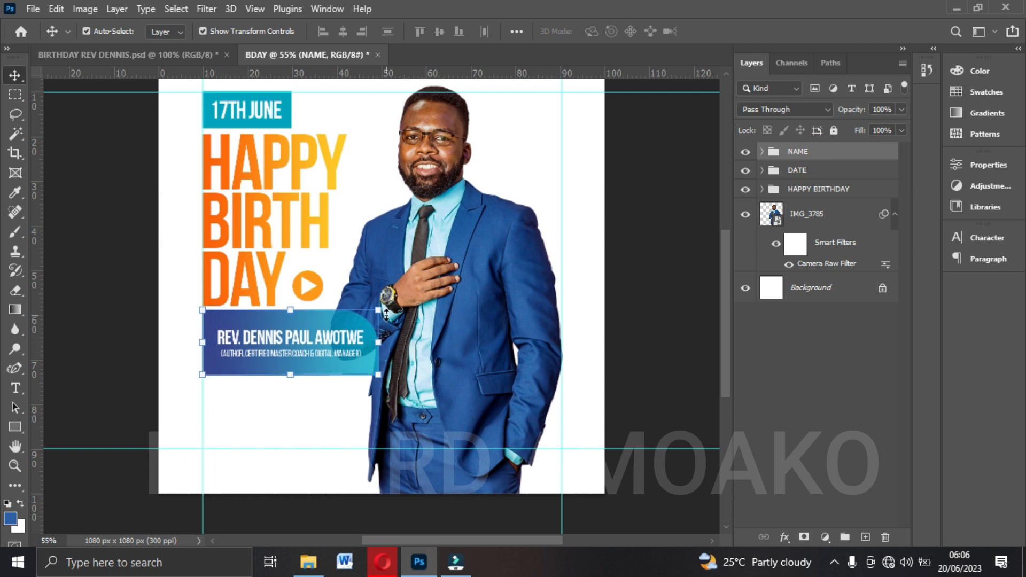
drag(378, 310, 383, 307)
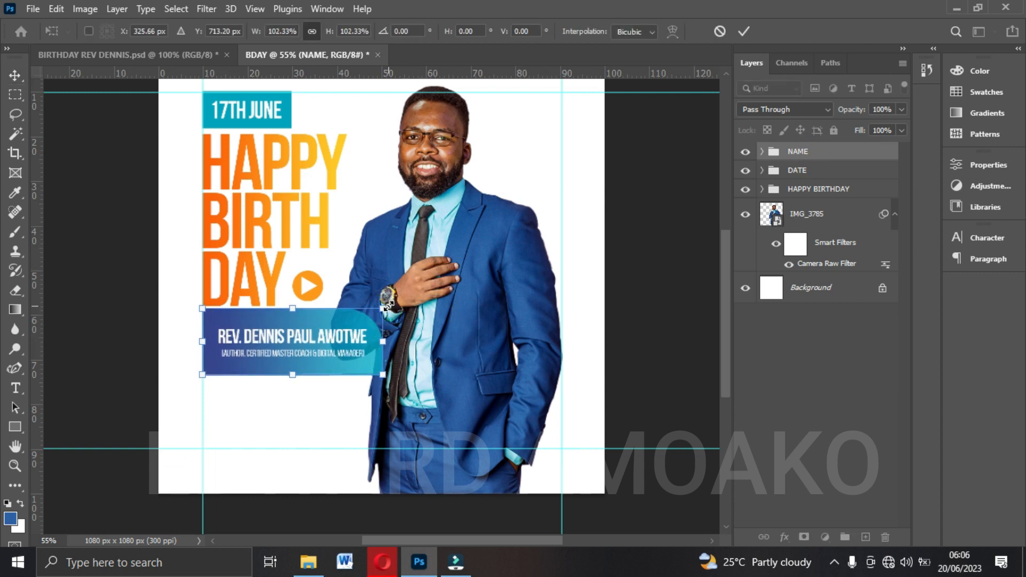
key(Return)
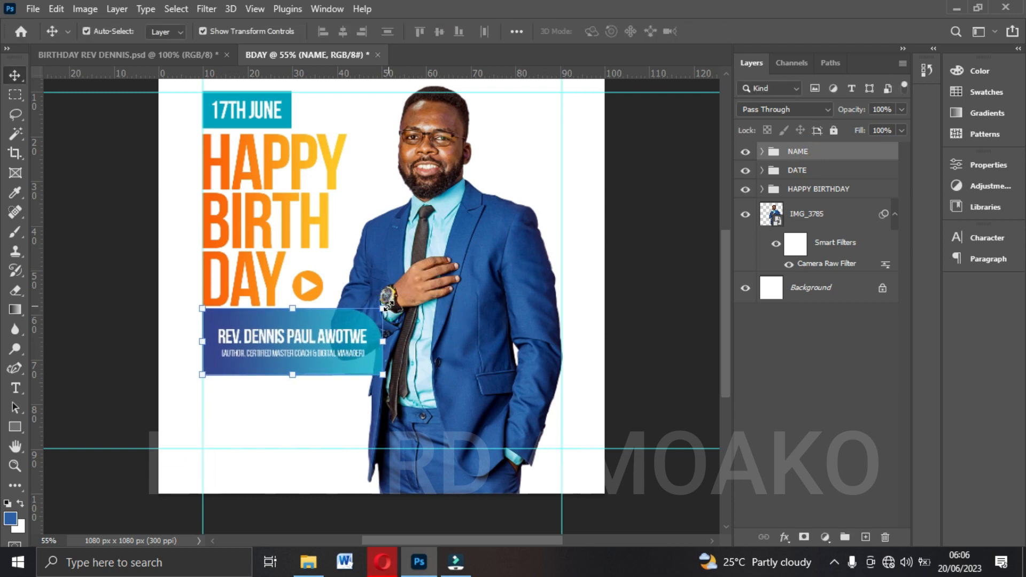
Add the two-line text "WISHING YOU BLESSINGS, PROSPERITY AND LONG LIFE" below the name box in Montserrat Regular.
click(15, 389)
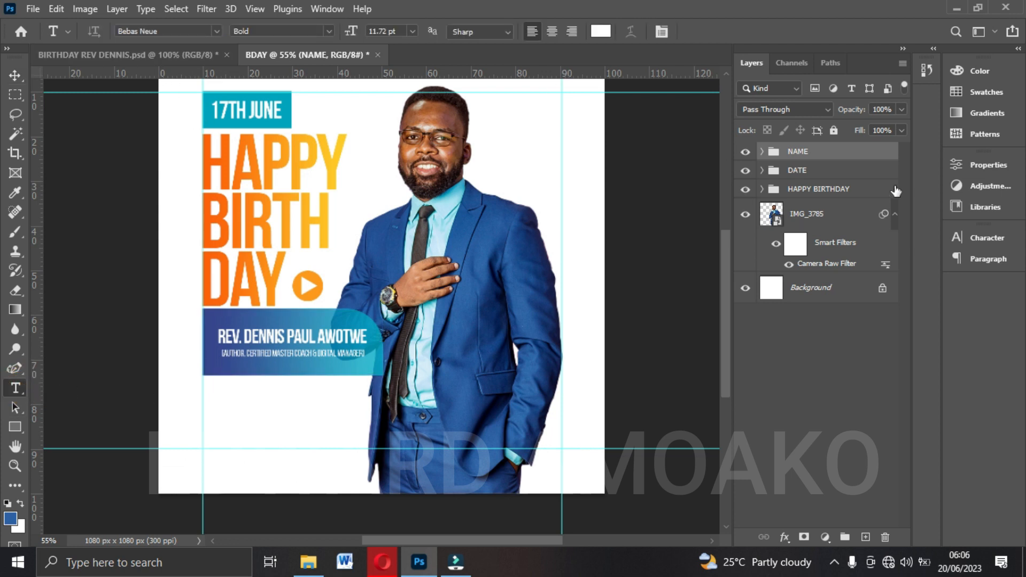
click(216, 32)
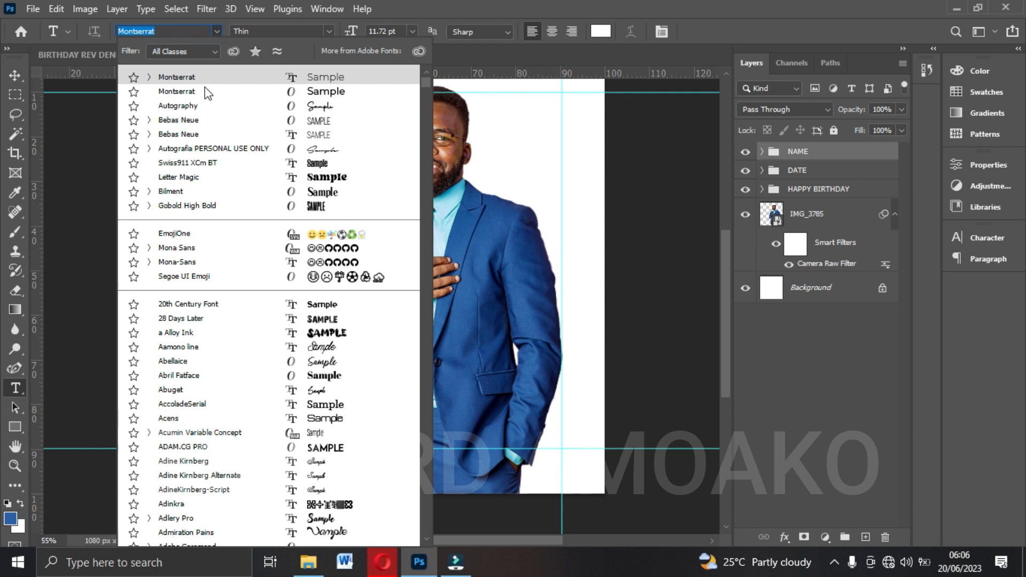
click(222, 99)
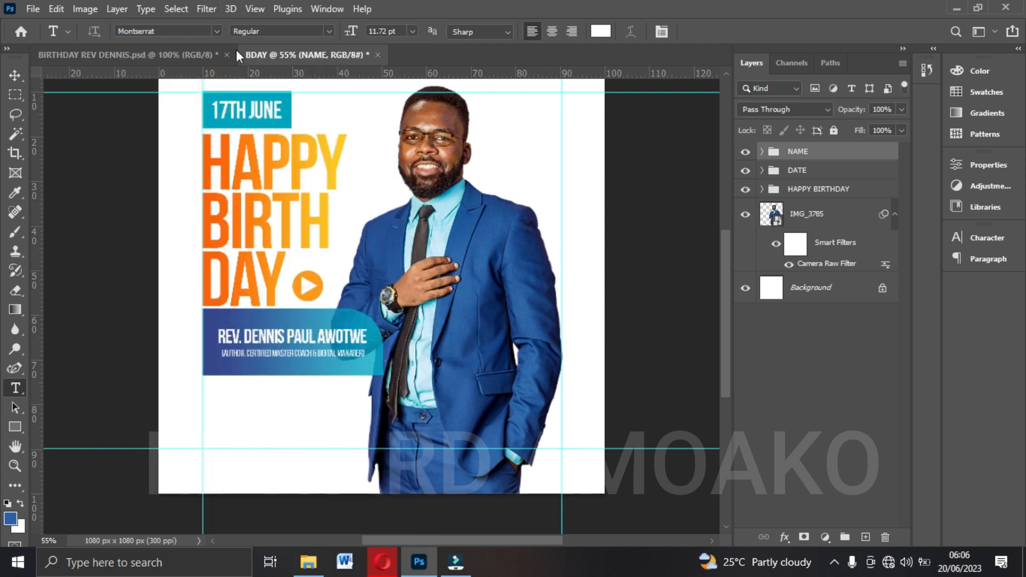
click(332, 30)
click(220, 407)
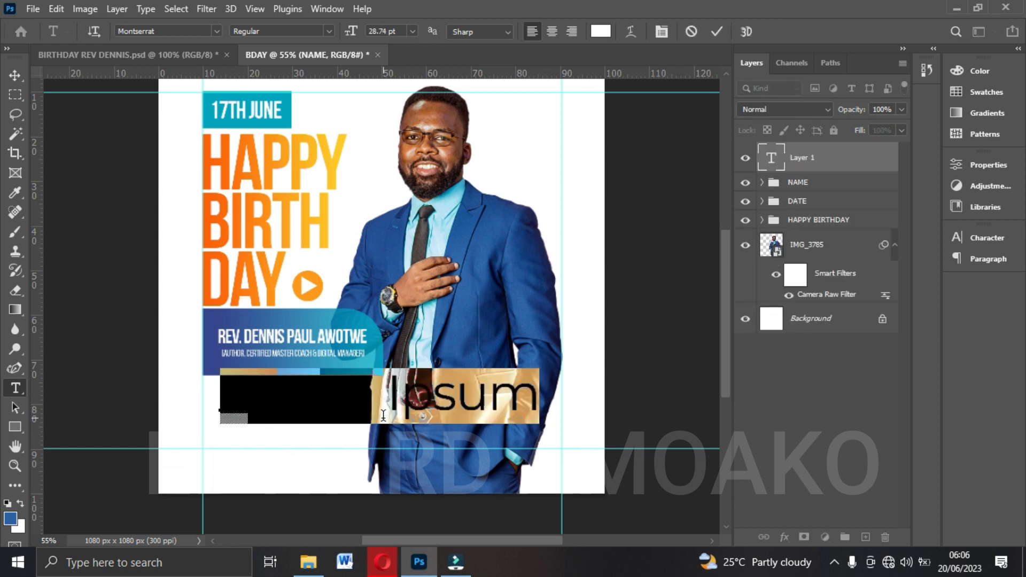
key(BackSpace)
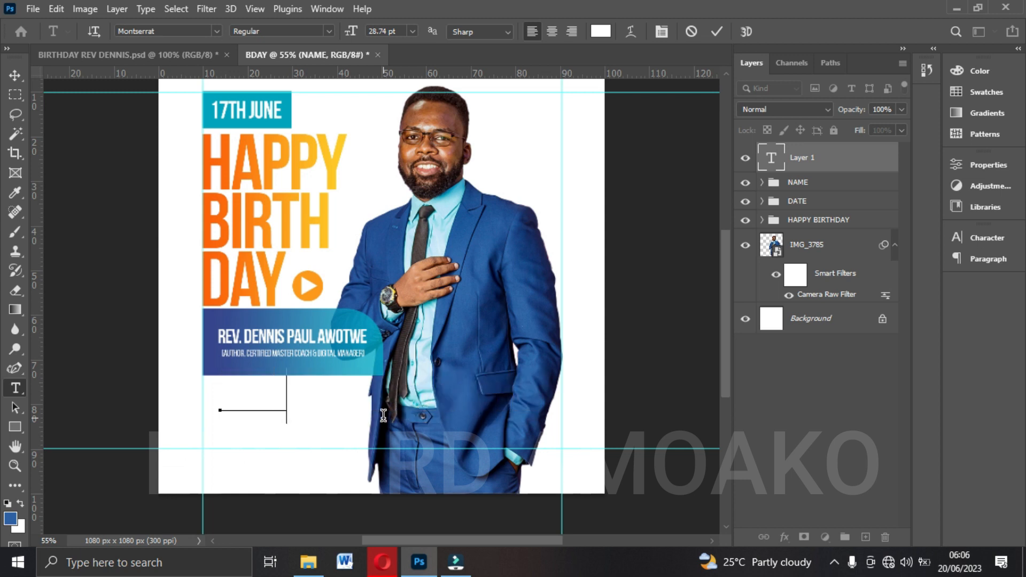
text(WISHING )
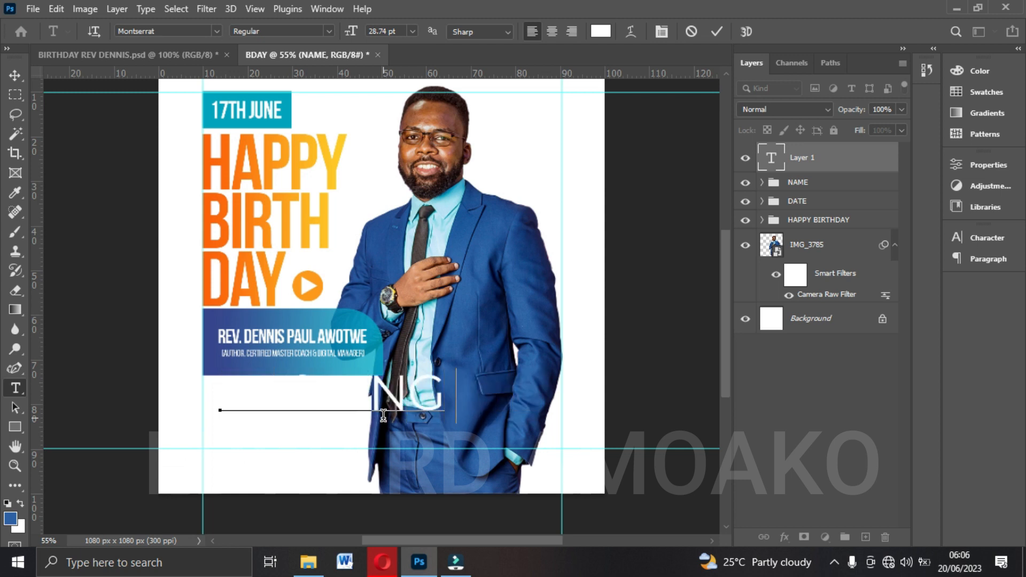
text(YOU)
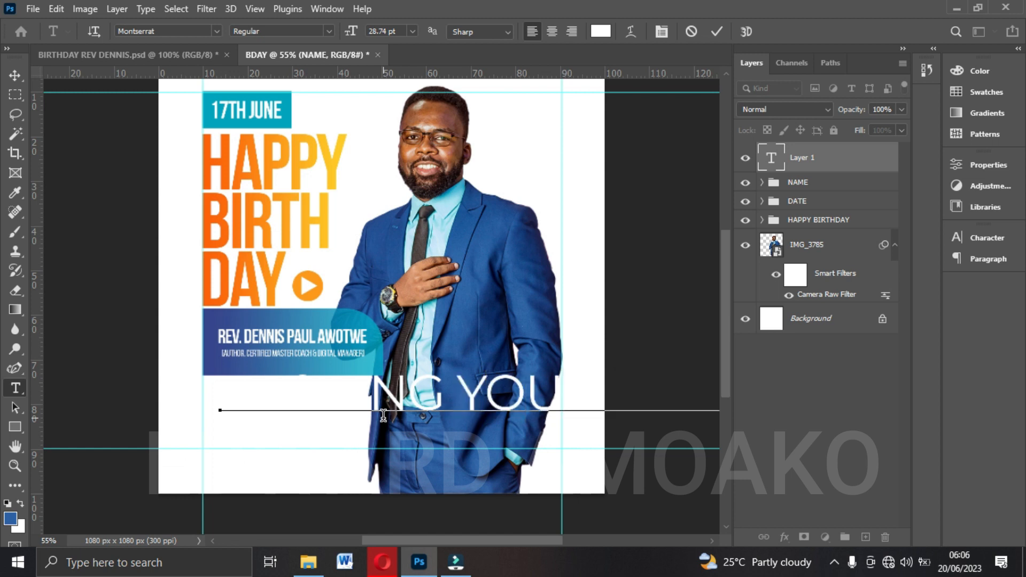
key(Return)
text(PROSPERITY)
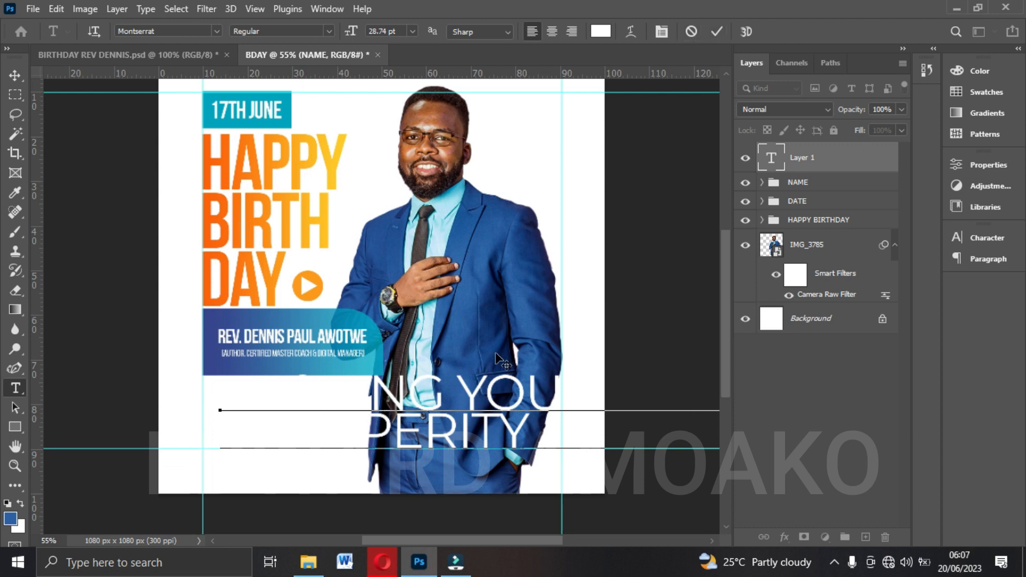
click(717, 31)
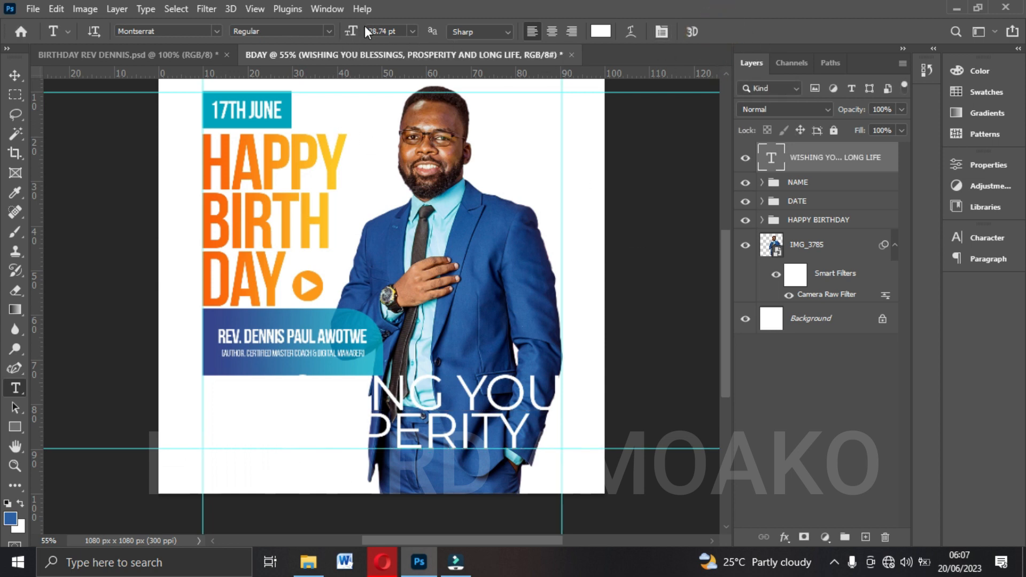
Set the wish text to 10 pt and colour it black (000000).
click(413, 32)
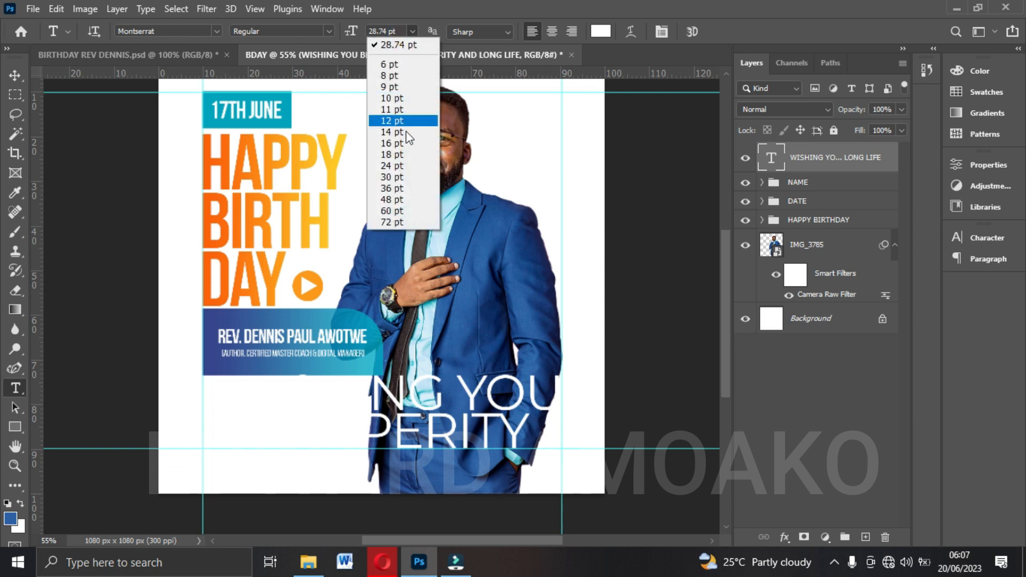
click(393, 99)
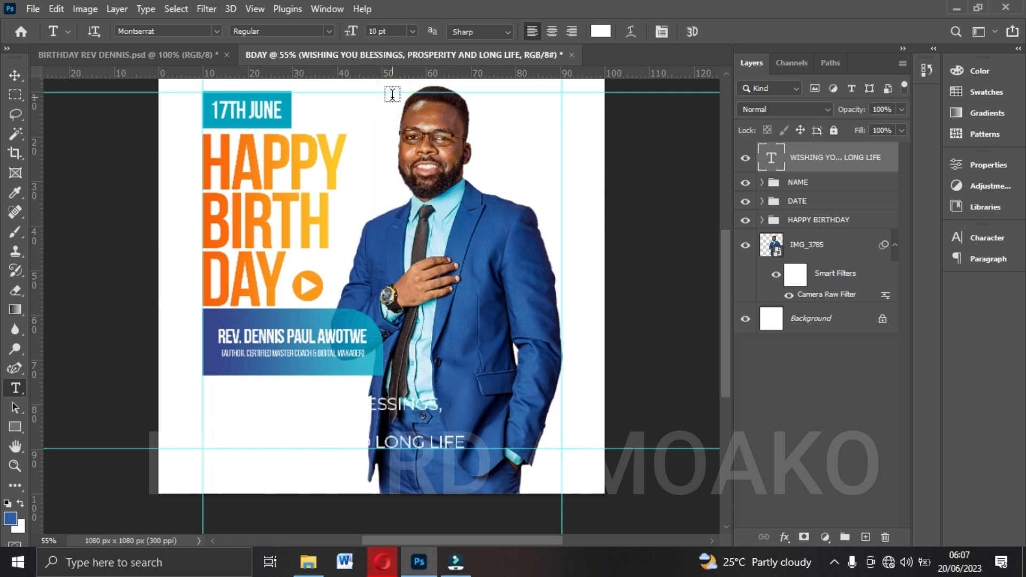
click(600, 31)
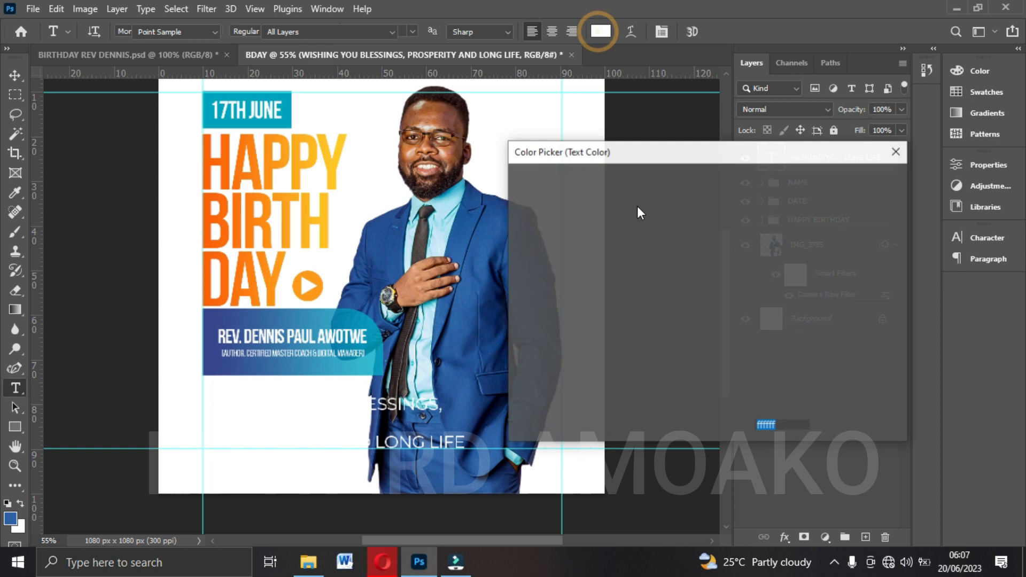
text(000000)
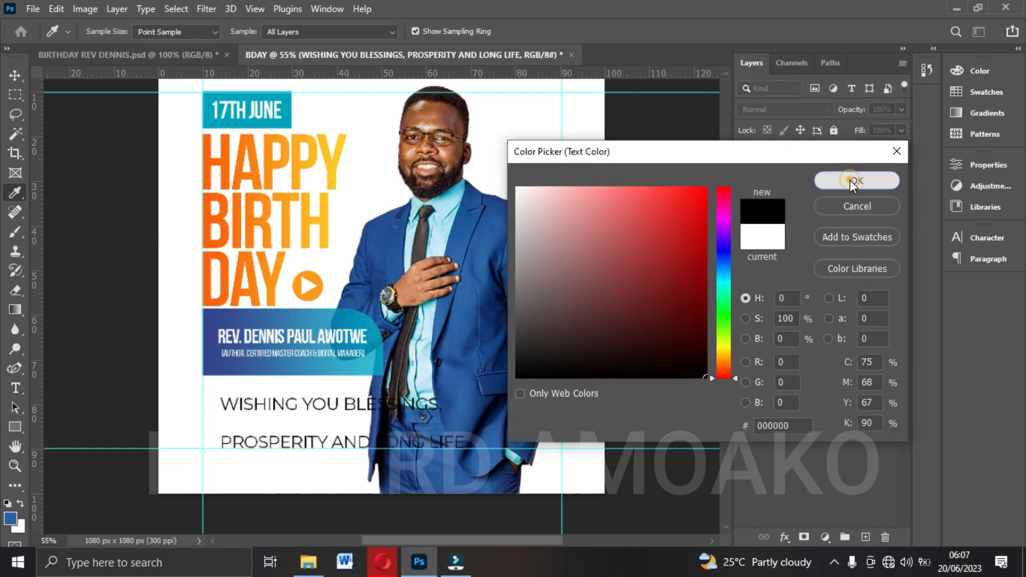
click(855, 181)
Move the wish text under the name box and, following the reference flyer, scale it down to about 6.54 pt.
click(15, 74)
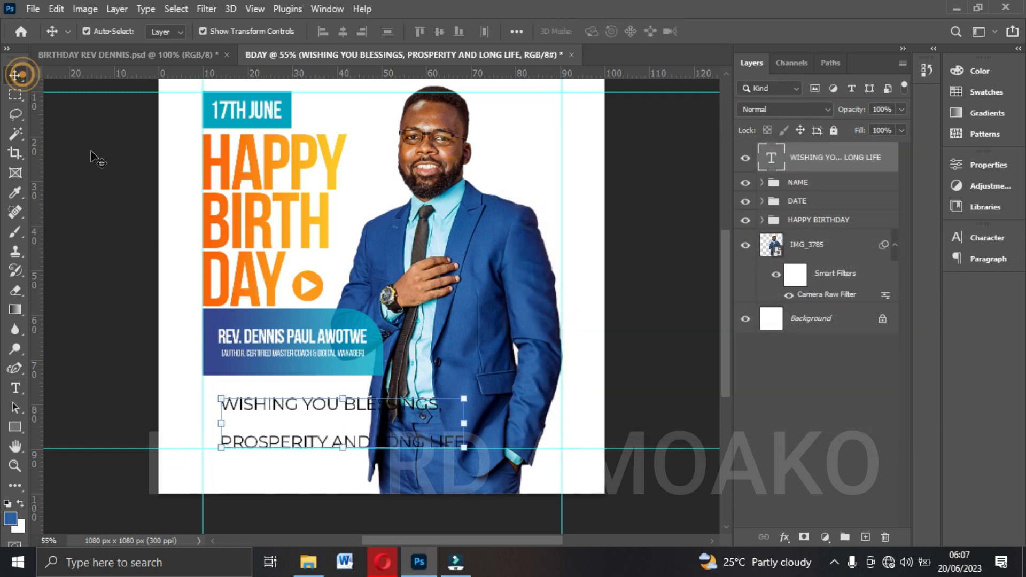
drag(303, 412, 282, 401)
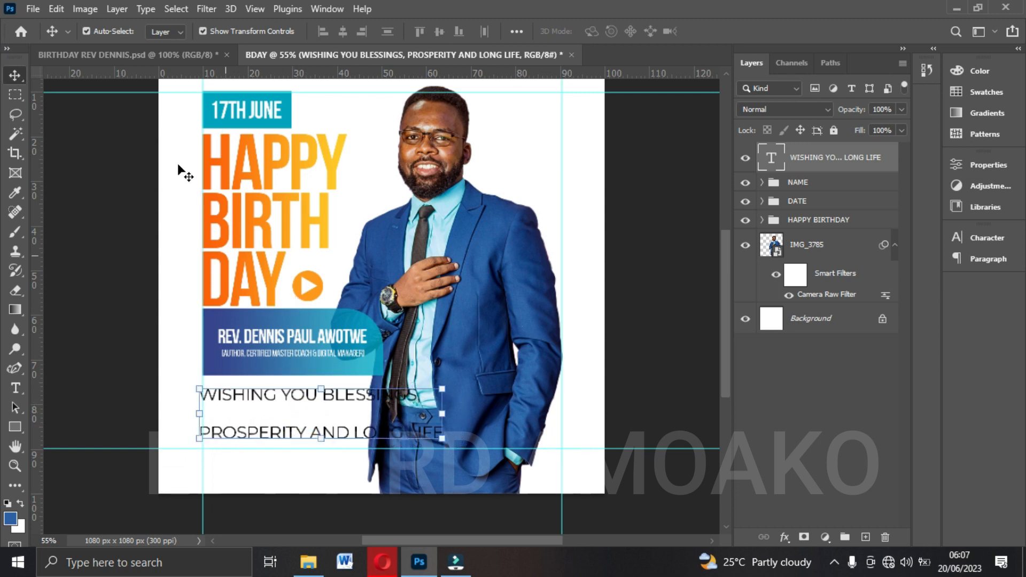
click(139, 60)
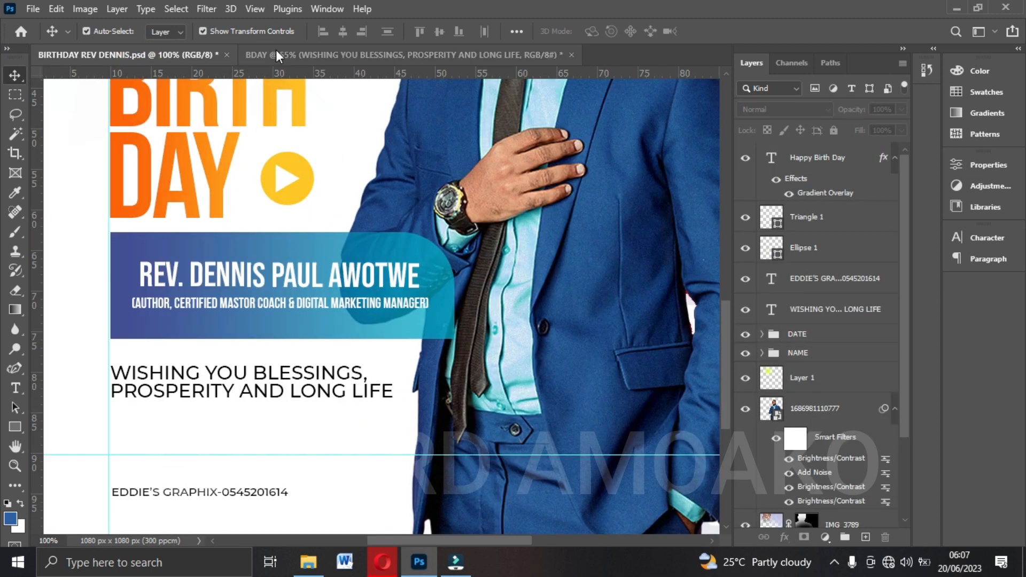
click(276, 54)
drag(442, 469, 361, 438)
key(Return)
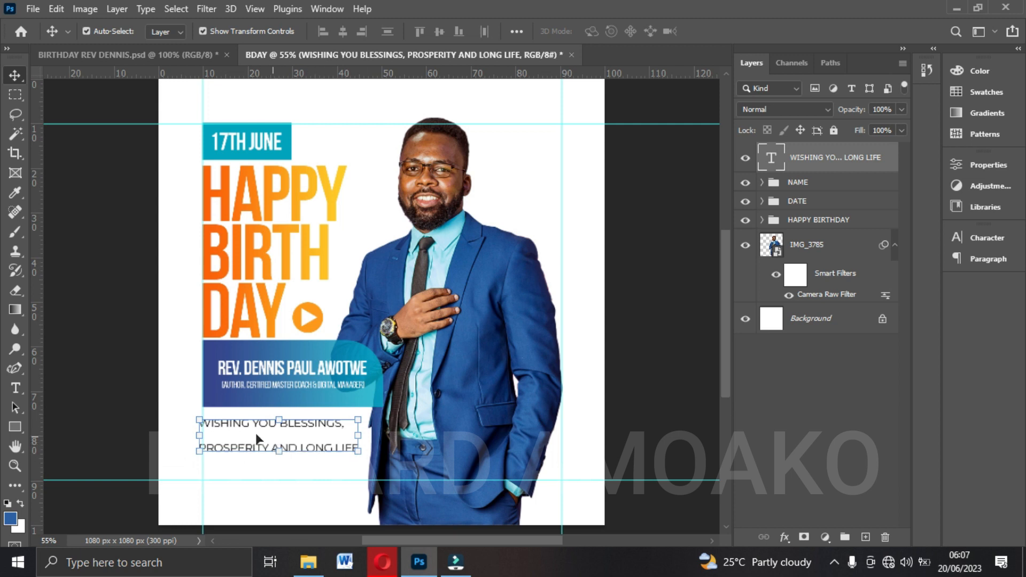
Set the wish text's leading to Auto.
click(986, 239)
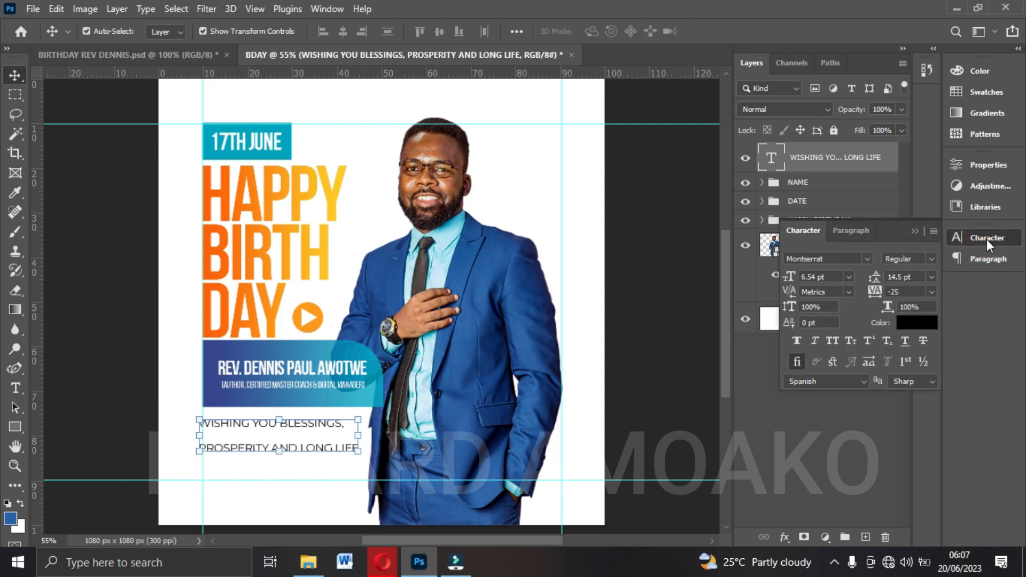
click(931, 275)
click(916, 288)
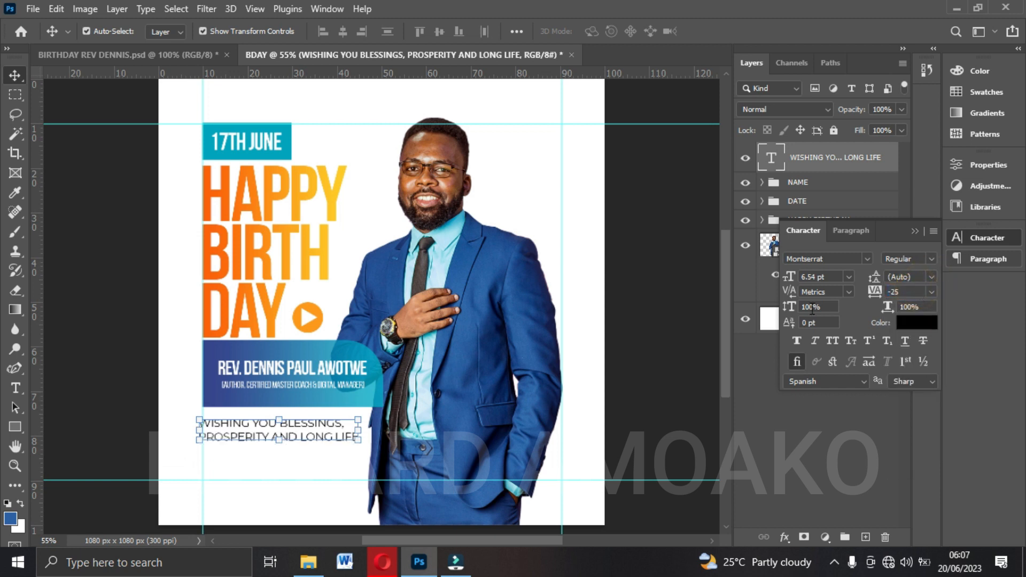
Align the wish text to the left margin guide, scale it to about 104.02%, and nudge it up closer to the name box.
drag(316, 430, 376, 413)
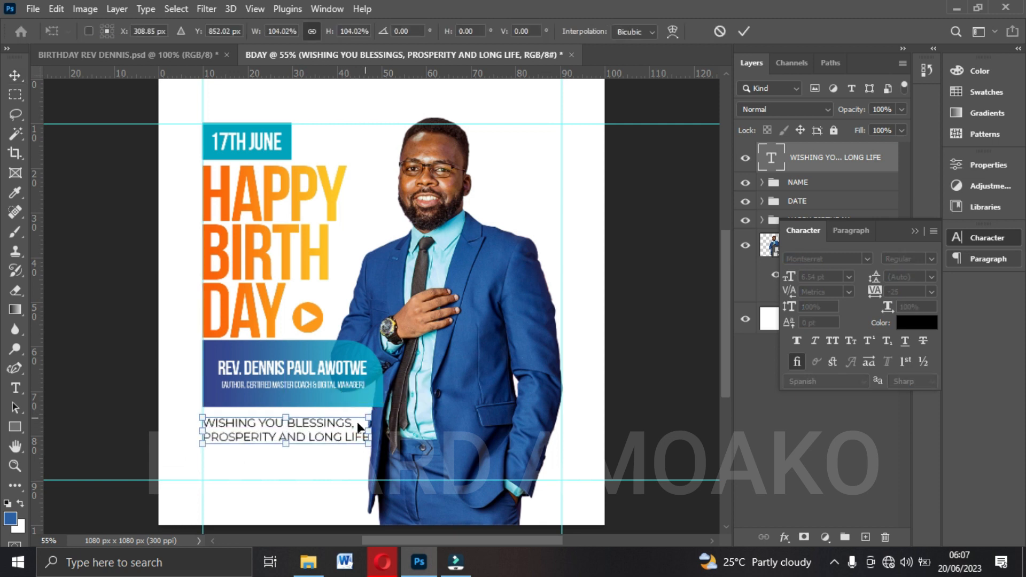
key(Return)
key(Up)
key(Up)
key(Up)
key(Up)
key(Up)
key(Up)
key(Up)
key(Up)
key(Up)
key(Up)
key(Up)
key(Up)
key(Up)
key(Up)
key(Up)
key(Up)
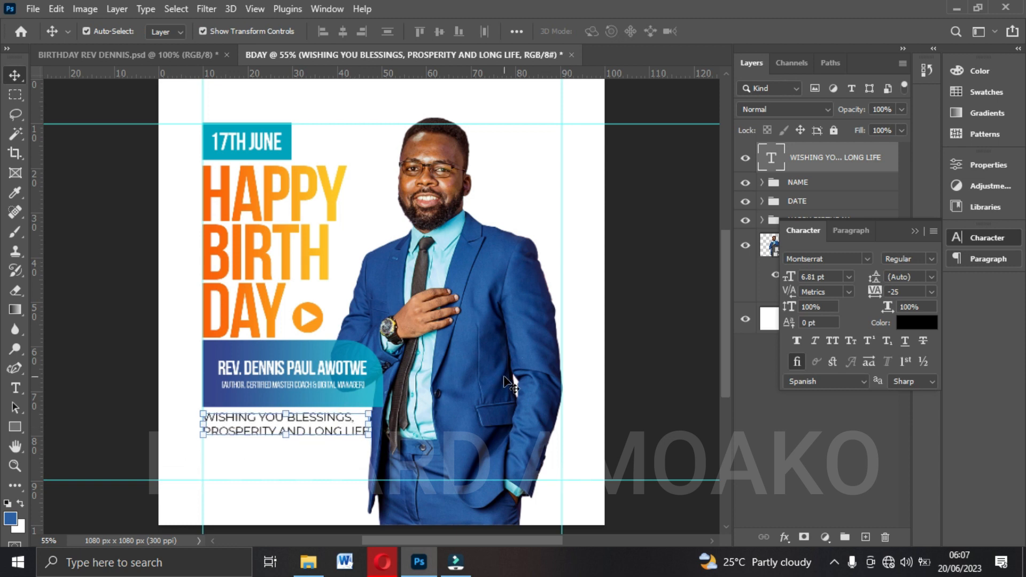
click(630, 353)
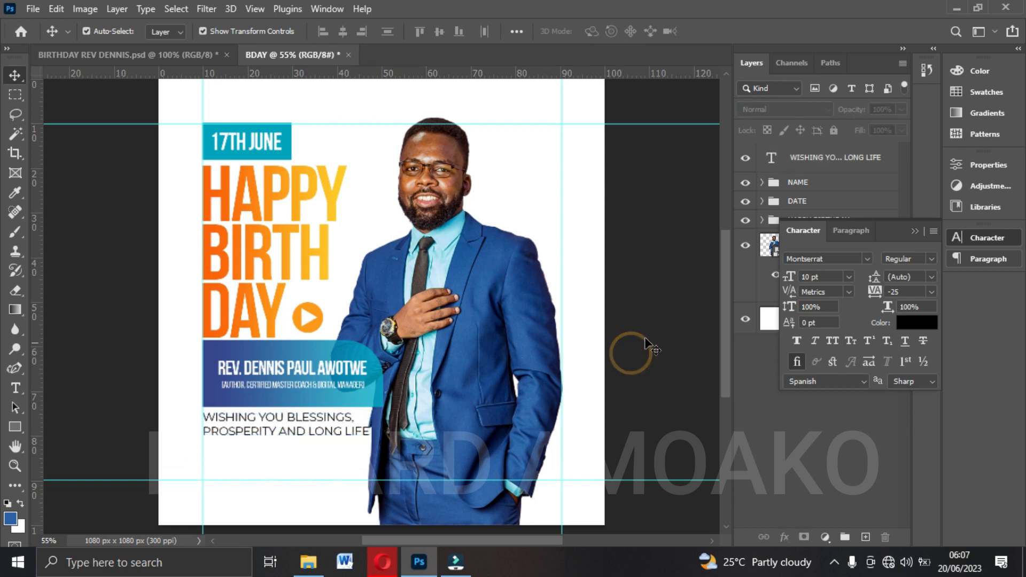
click(913, 232)
Nudge the wish text, the NAME, DATE and HAPPY BIRTHDAY groups, and the cut-out photo down together below the top guide.
scroll(593, 247, up, 1)
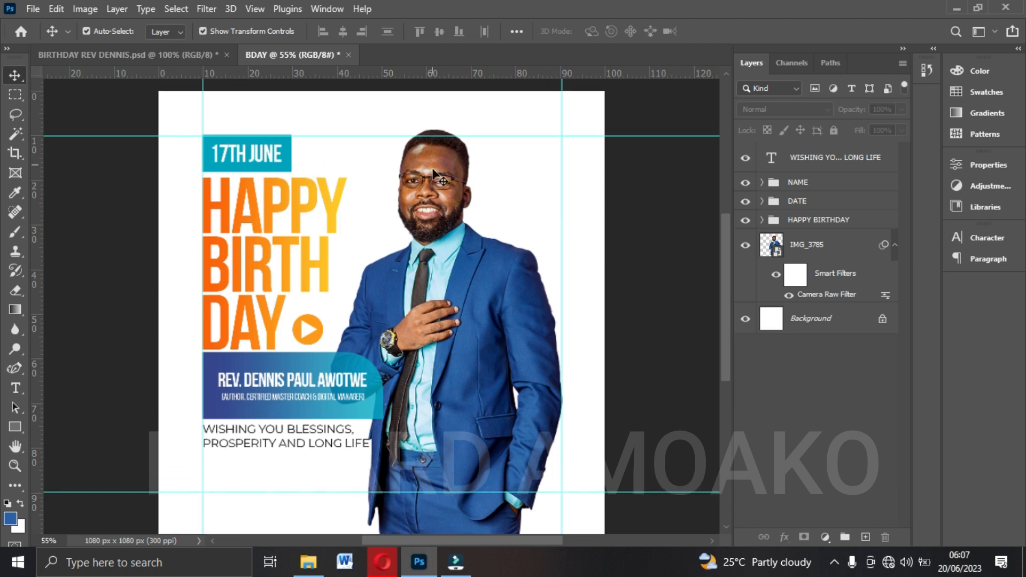
scroll(494, 334, down, 1)
scroll(497, 347, up, 1)
scroll(494, 350, down, 1)
scroll(382, 411, up, 1)
click(836, 163)
shift+click(810, 183)
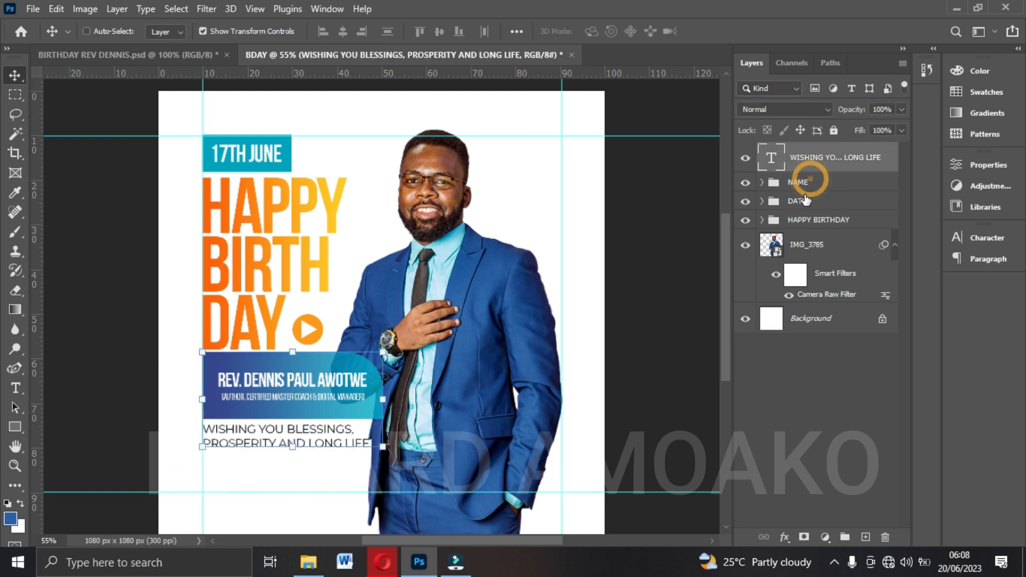
shift+click(800, 202)
shift+click(801, 220)
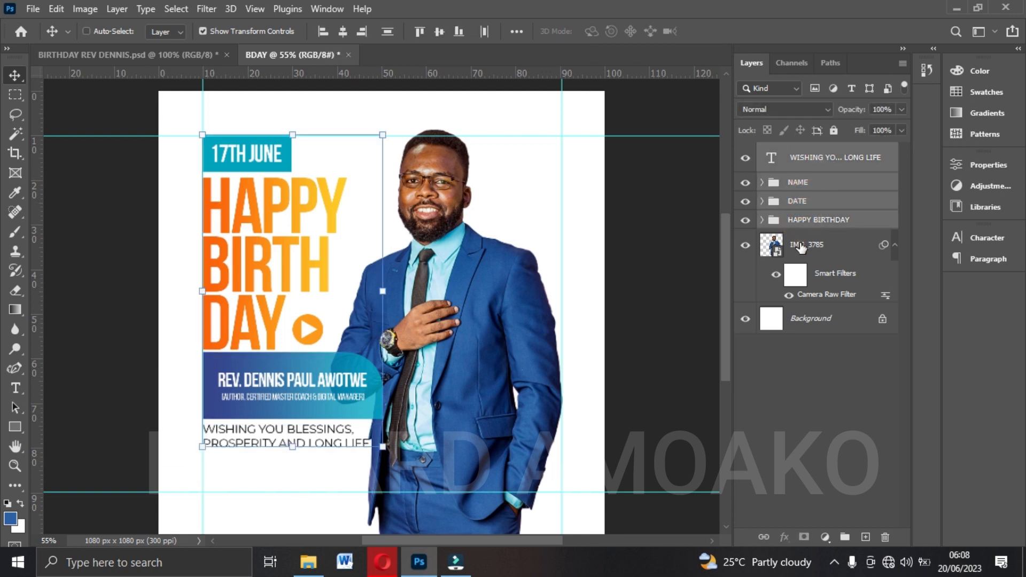
ctrl+click(800, 246)
key(Down)
key(Down)
key(Down)
key(Down)
key(Down)
key(Down)
key(Down)
key(Down)
key(Down)
key(Down)
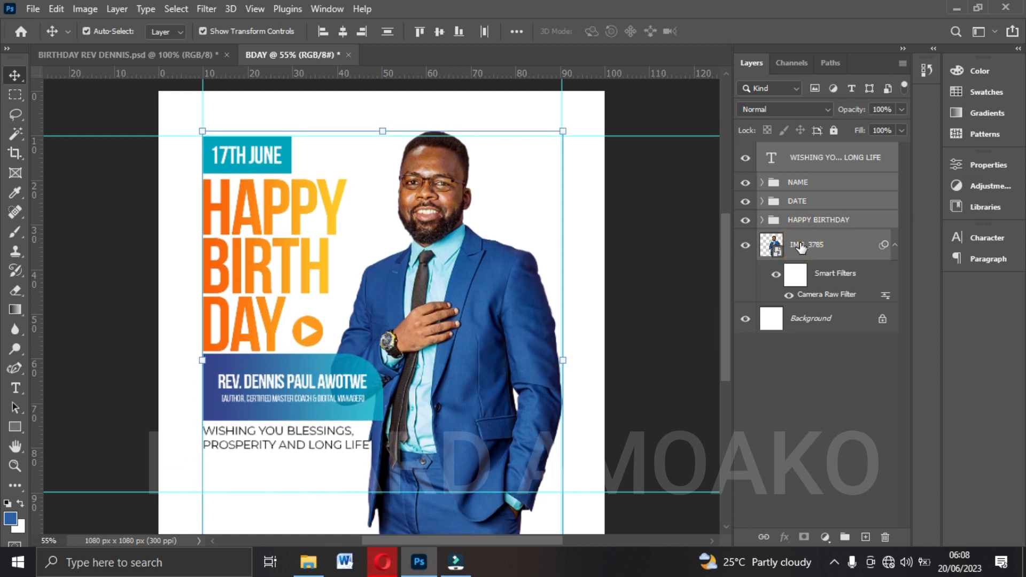
key(Down)
key(Down)
key(Down)
key(Down)
key(Down)
key(Down)
key(Down)
key(Down)
key(Down)
key(Down)
key(Down)
key(Down)
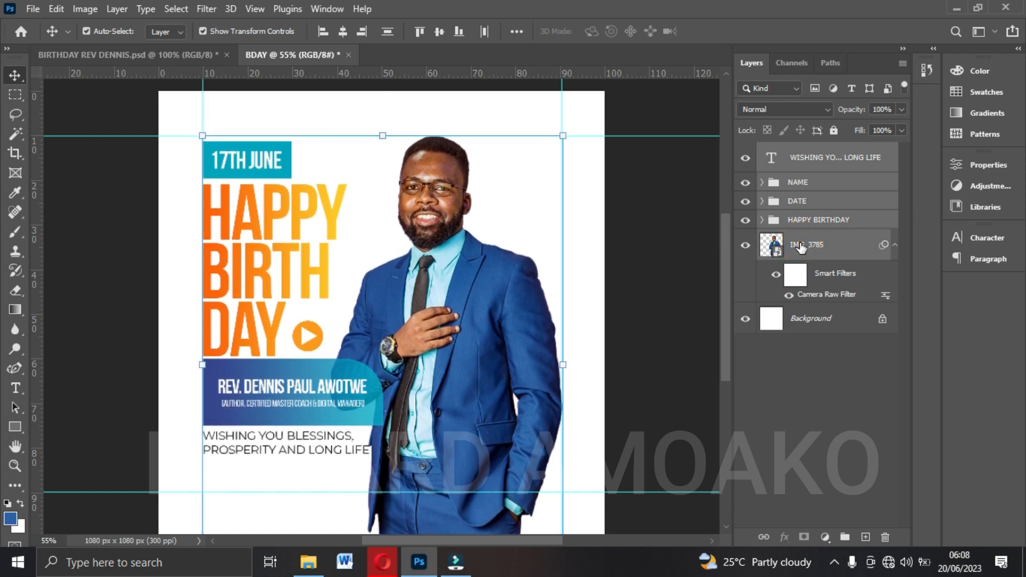
key(Down)
key(Down)
key(Down)
key(Down)
key(Down)
key(Down)
key(Down)
key(Down)
key(Down)
key(Down)
key(Down)
key(Down)
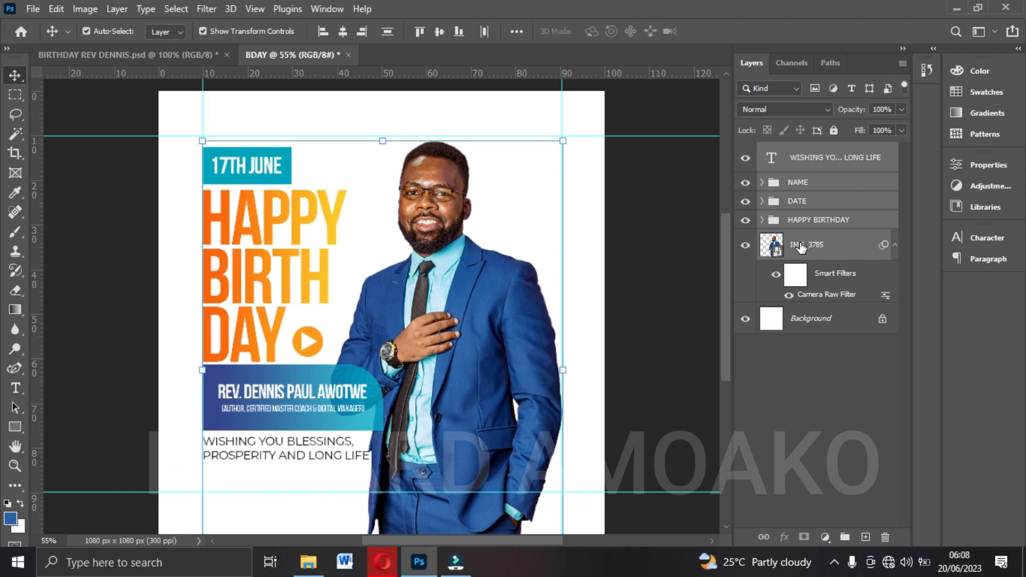
key(Down)
key(Down)
key(Down)
key(Down)
key(Down)
key(Down)
key(Down)
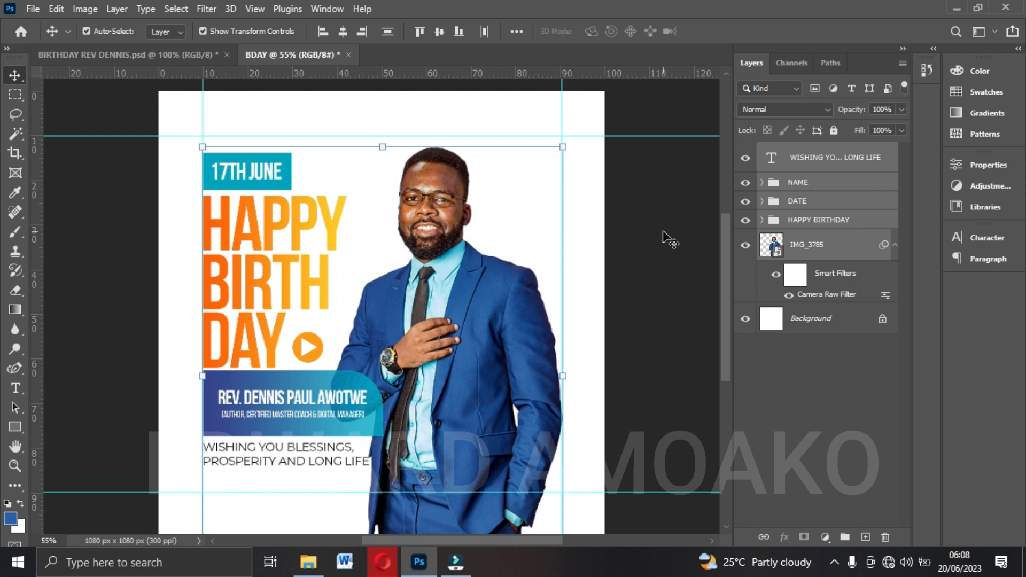
scroll(668, 240, down, 2)
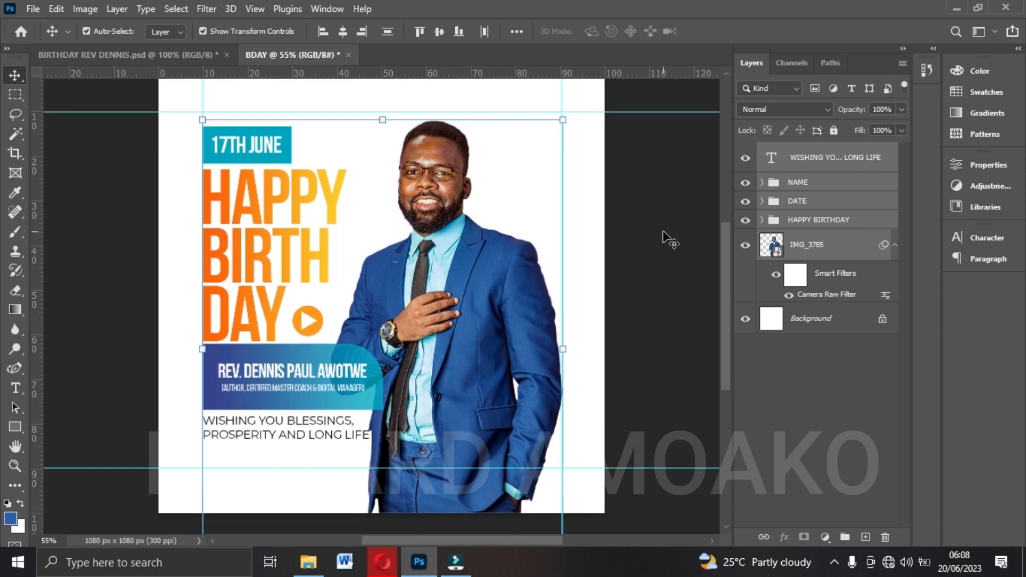
click(633, 211)
Nudge the cut-out photo up until the top of the head meets the top guide.
scroll(634, 209, up, 1)
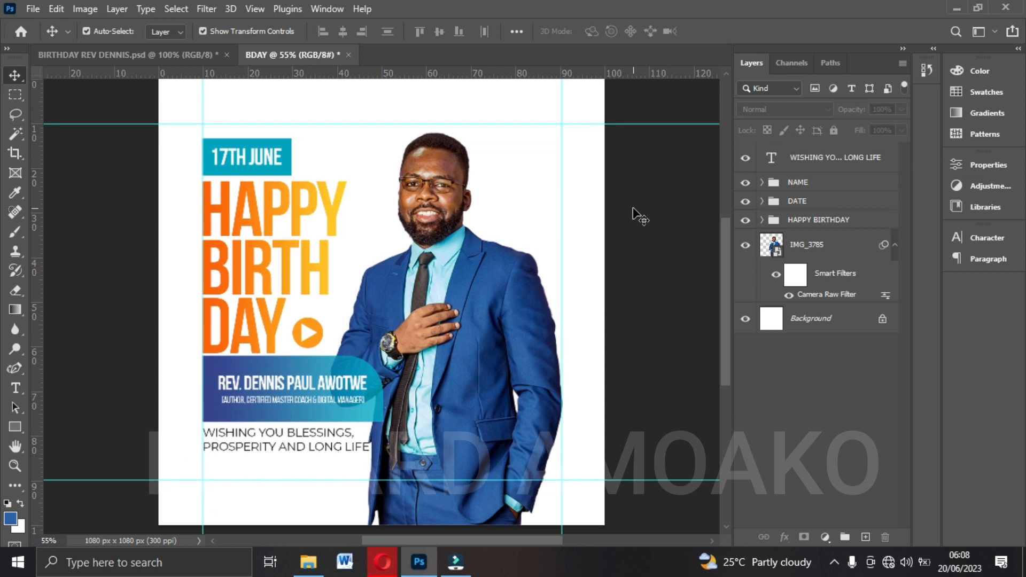
click(476, 249)
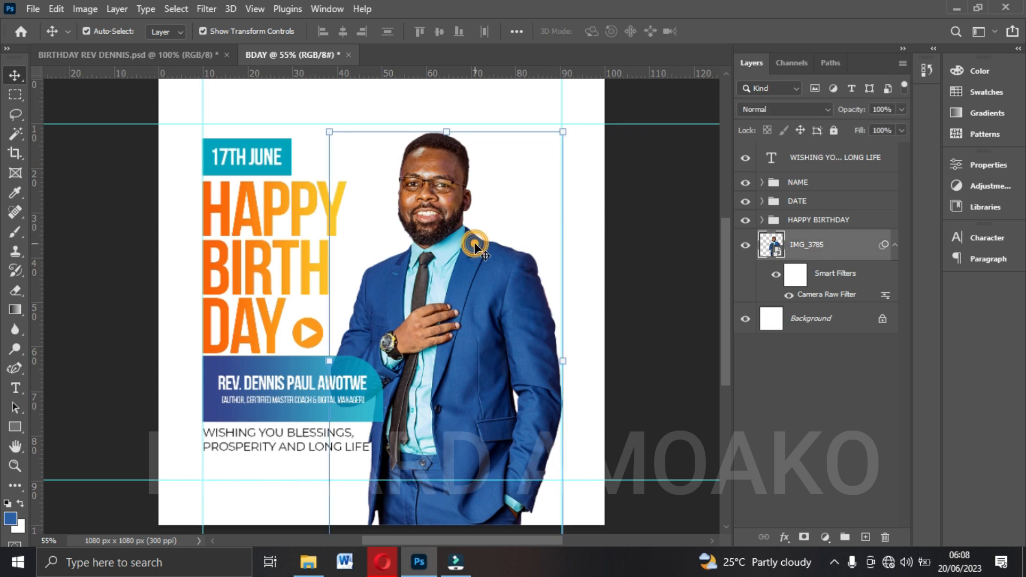
key(Up)
key(Up)
key(Up)
key(Up)
key(Up)
key(Up)
key(Up)
key(Up)
key(Up)
key(Up)
key(Up)
key(Up)
key(Up)
key(Up)
key(Up)
key(Up)
key(Up)
key(Up)
key(Up)
key(Up)
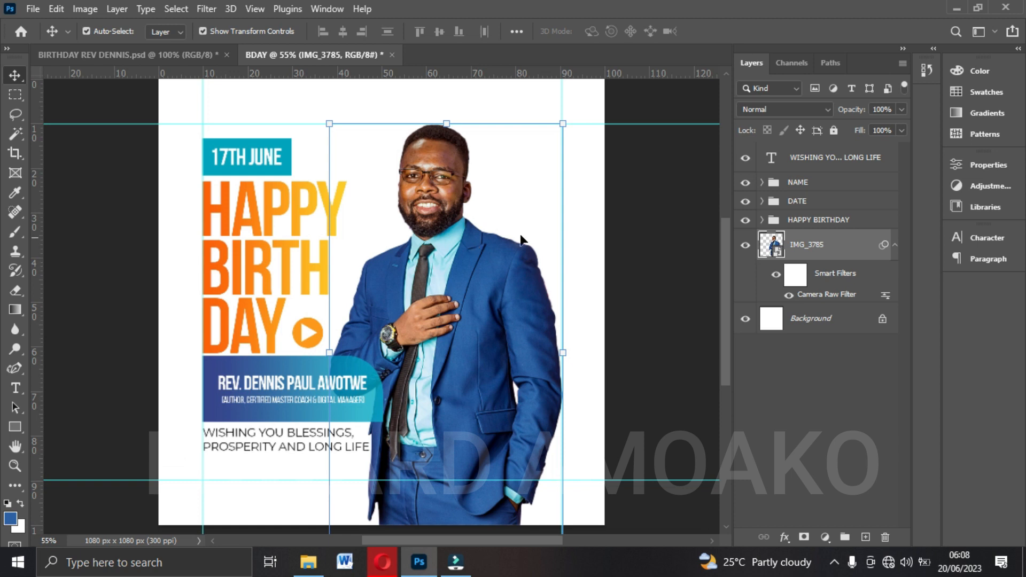
click(599, 222)
click(425, 189)
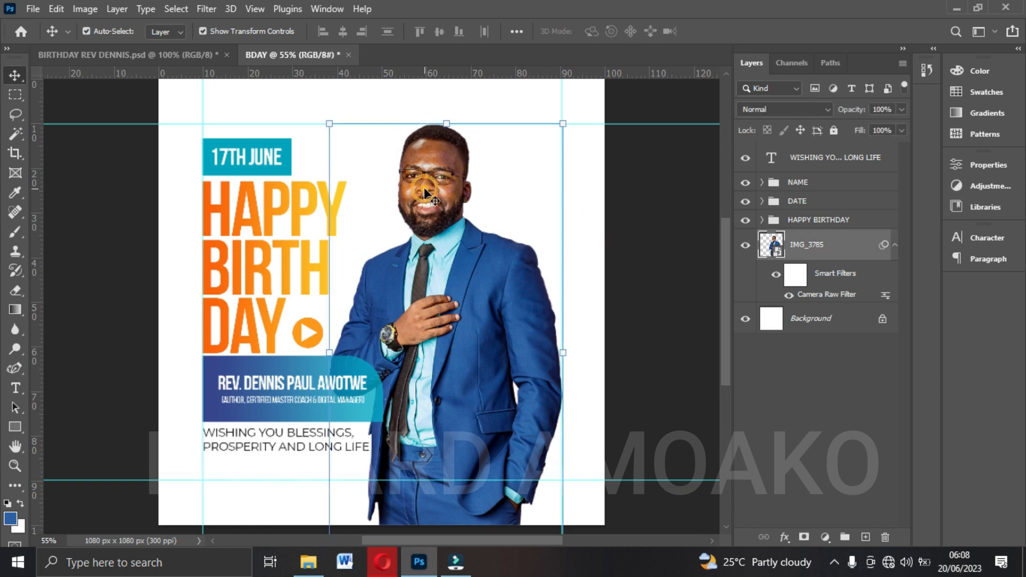
Collapse the HAPPY BIRTHDAY group and make the Background layer active.
click(267, 237)
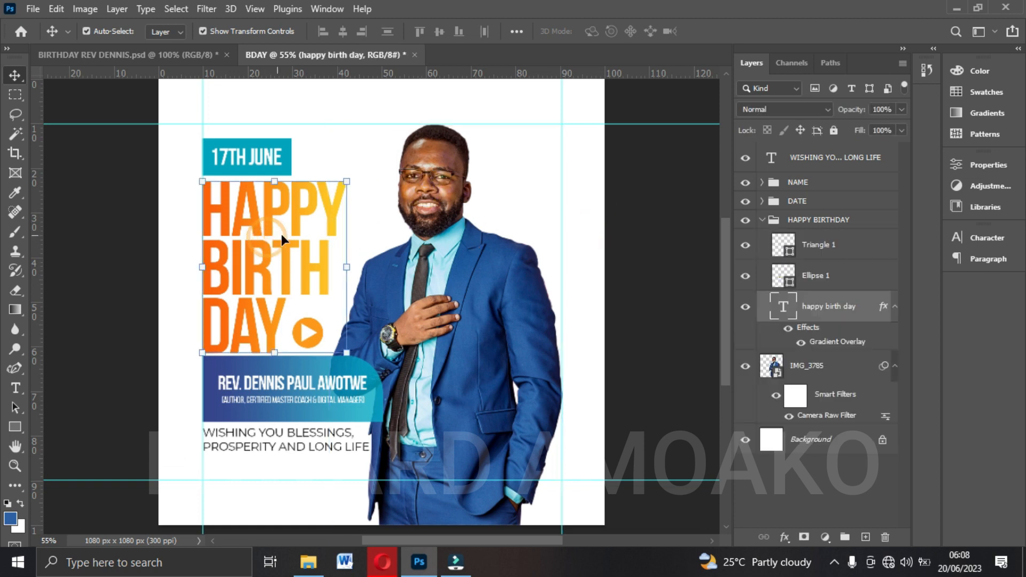
click(763, 220)
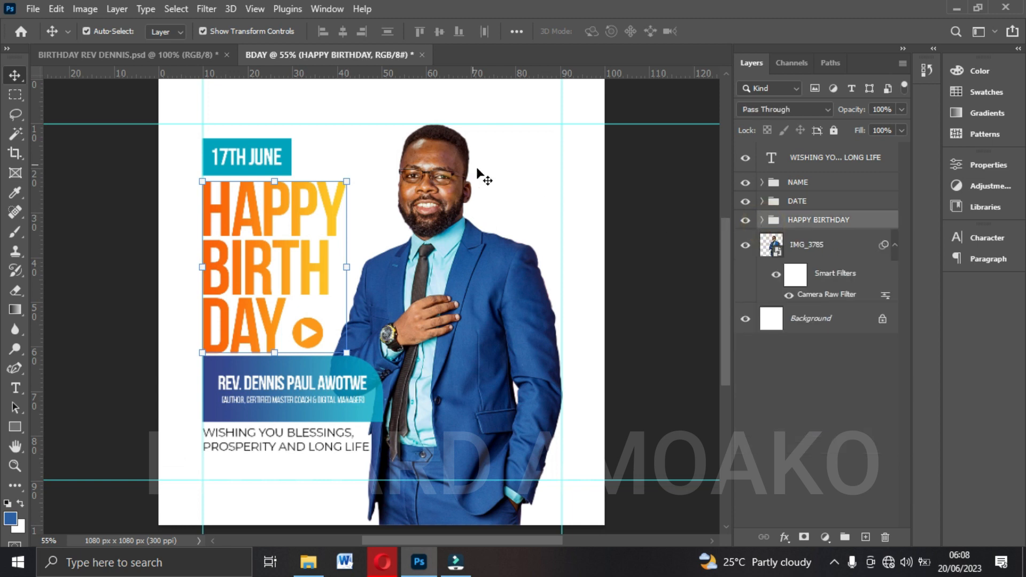
click(823, 321)
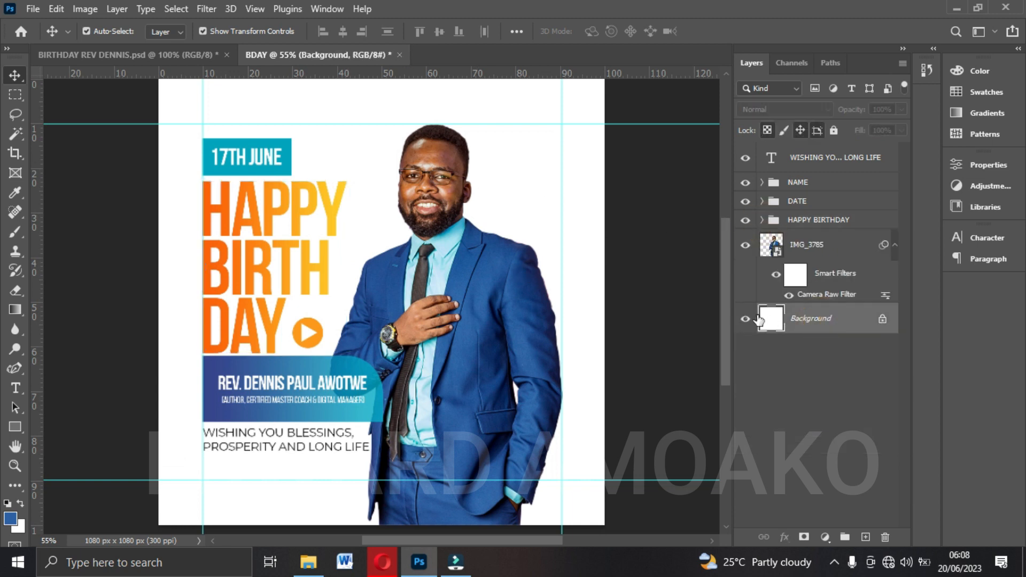
In the reference flyer, copy the fill colour code fc417e of the pink vertical band behind the photo.
click(171, 56)
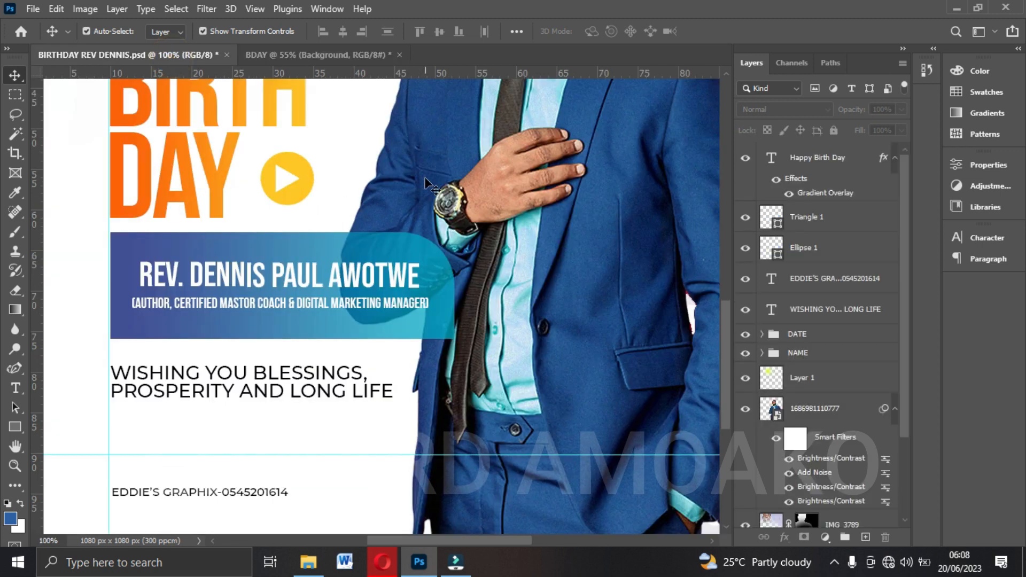
key(ctrl+0)
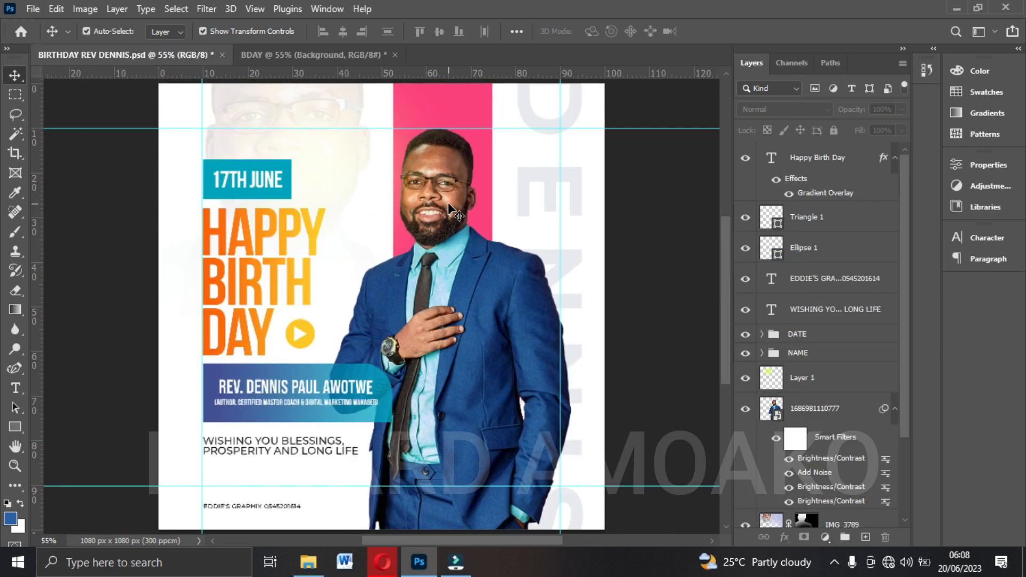
click(427, 113)
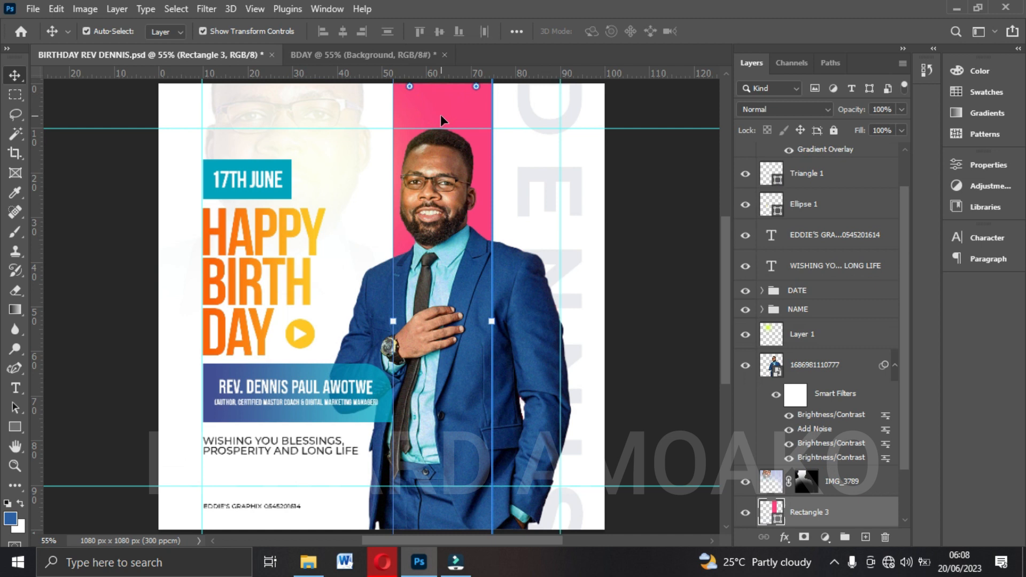
double_click(767, 512)
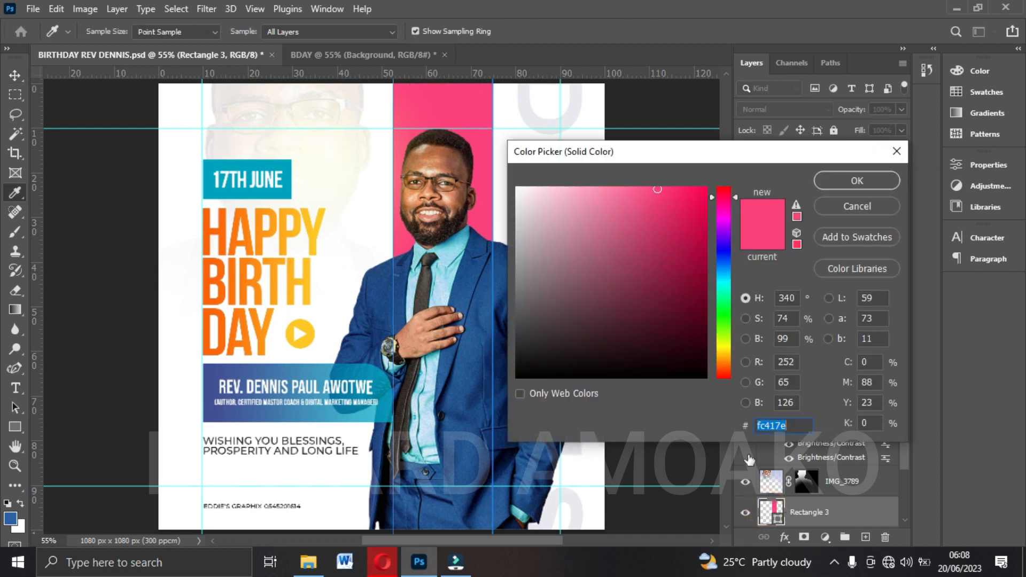
right_click(787, 425)
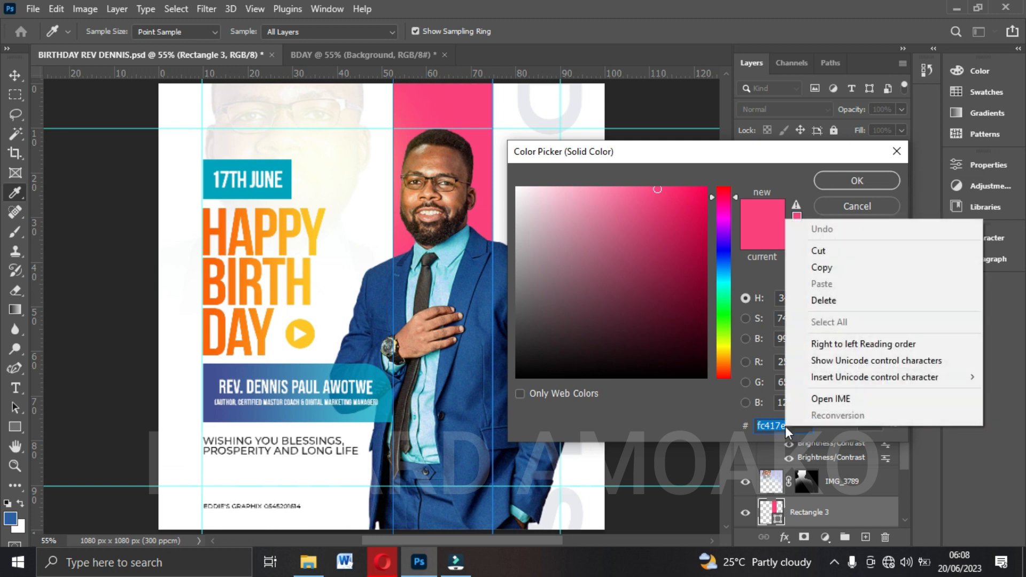
click(822, 270)
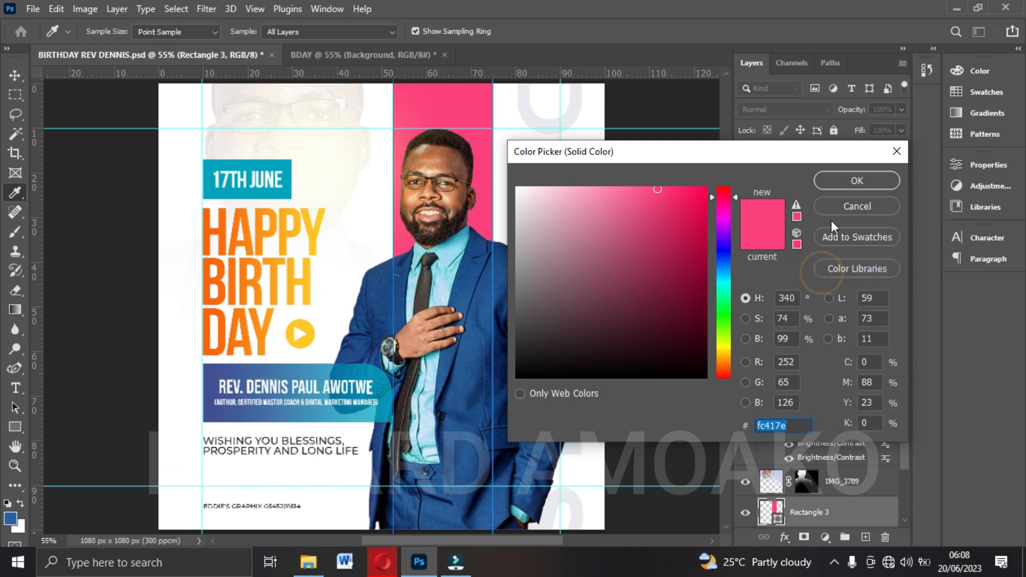
click(854, 180)
In the BDAY document, draw a vertical rectangle about 235 x 1181 px behind the photo, spanning the full canvas height.
click(339, 55)
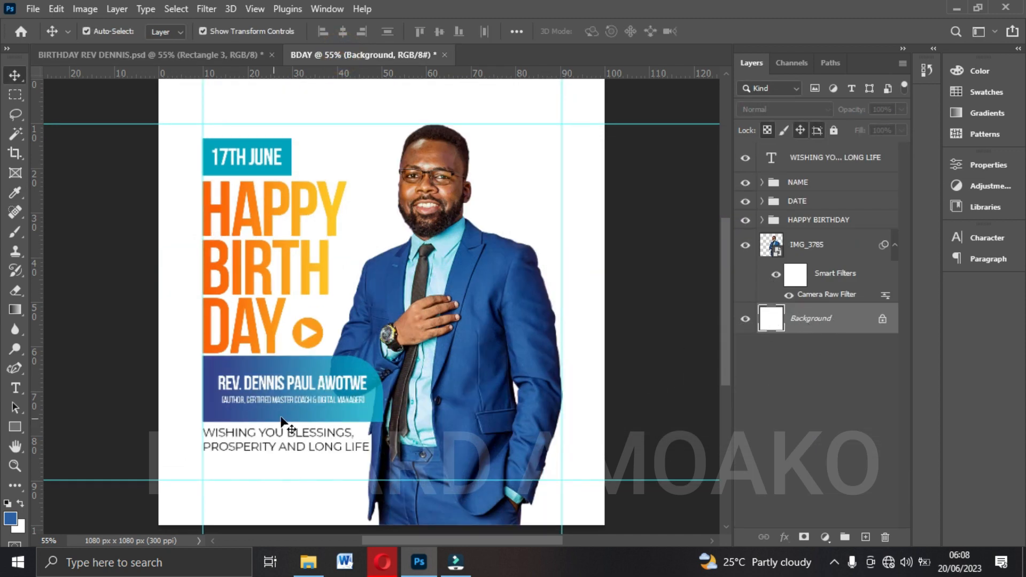
click(19, 429)
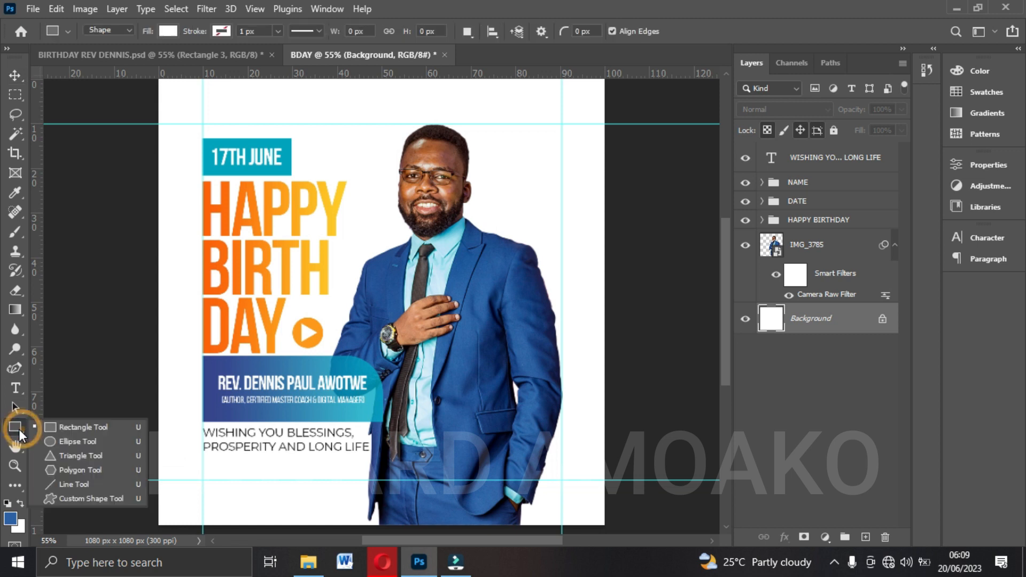
click(92, 425)
drag(88, 427, 53, 139)
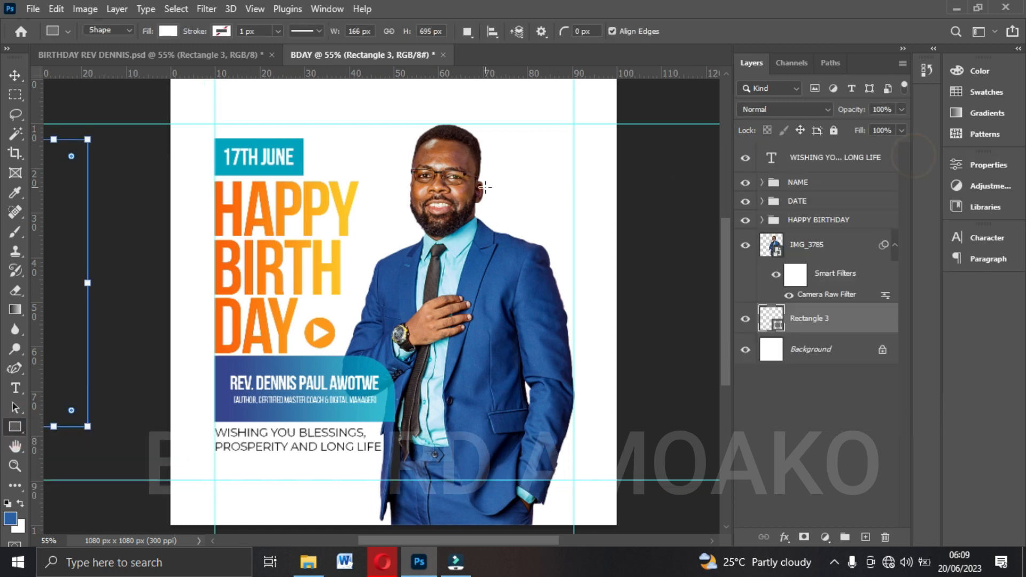
key(ctrl+z)
scroll(451, 206, up, 1)
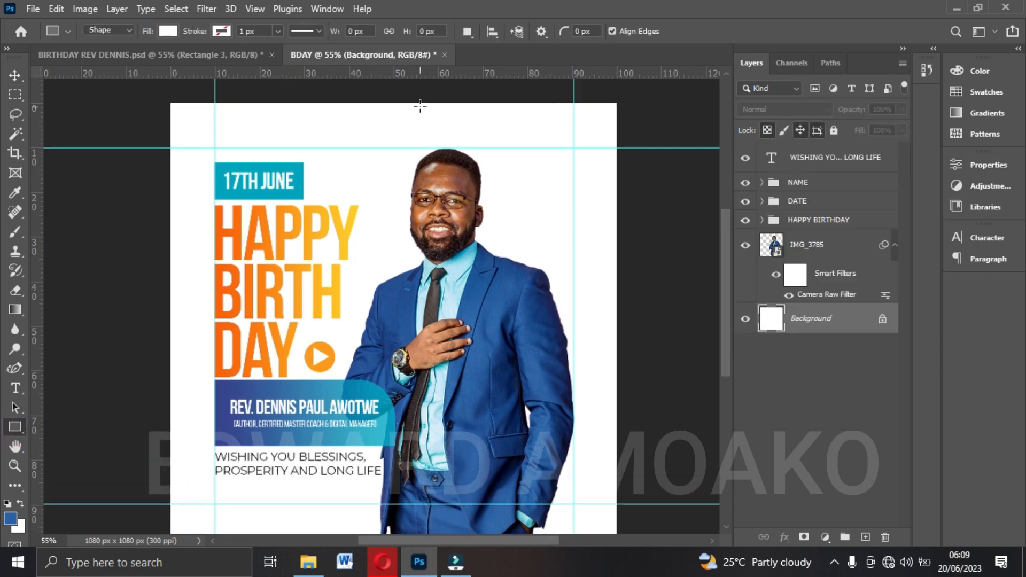
mouse_move(413, 91)
mouse_down()
mouse_move(469, 154)
mouse_move(490, 363)
mouse_move(517, 454)
mouse_move(514, 553)
mouse_move(509, 531)
mouse_up()
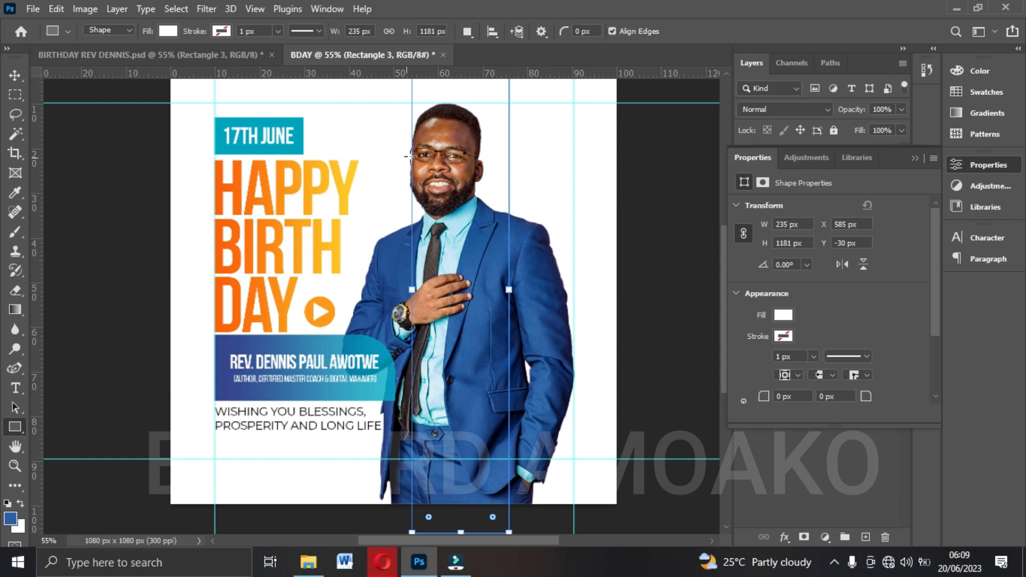
click(913, 160)
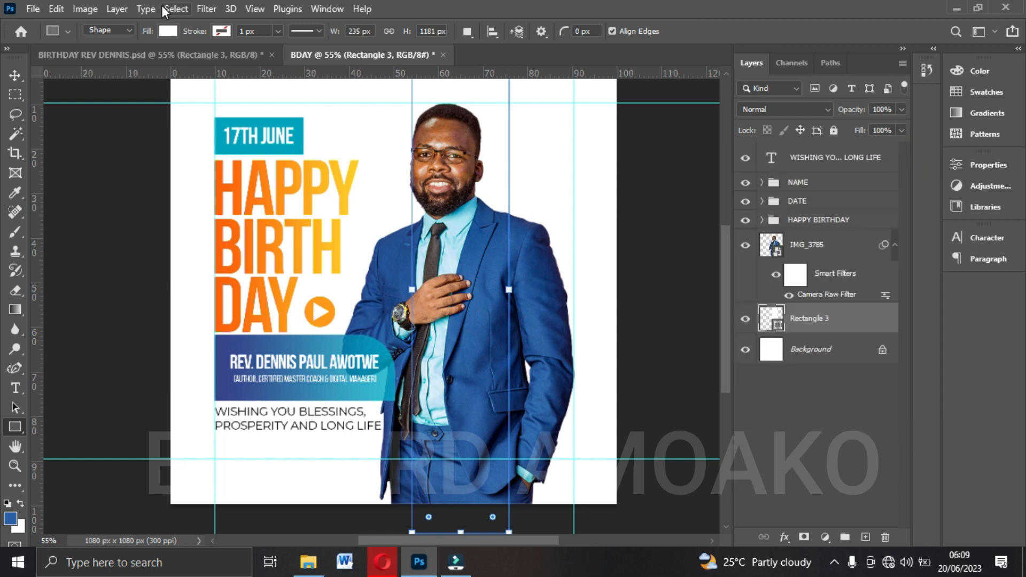
Set the vertical rectangle's fill colour to pink fc417e and fit the whole flyer in view.
click(168, 31)
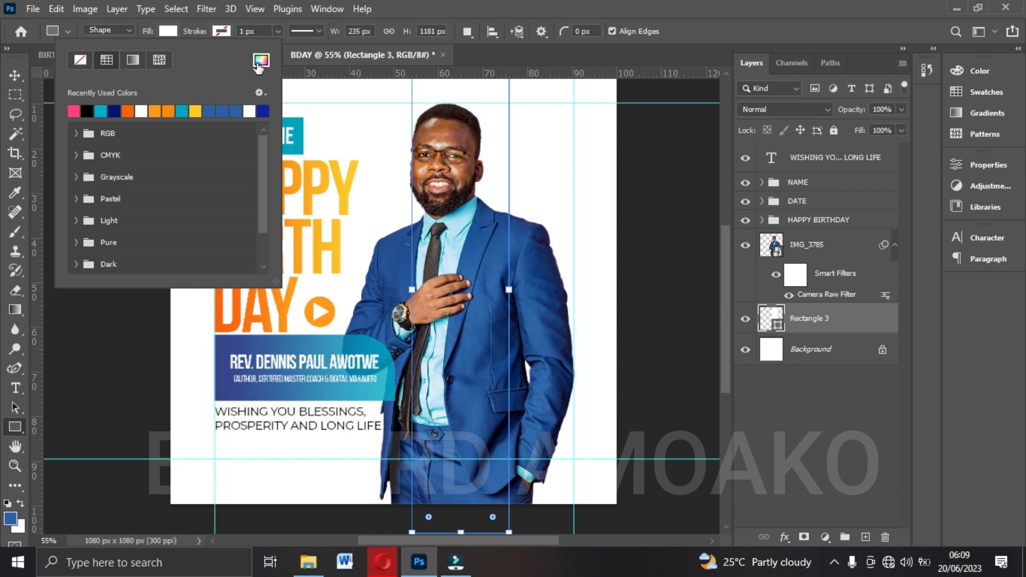
click(260, 61)
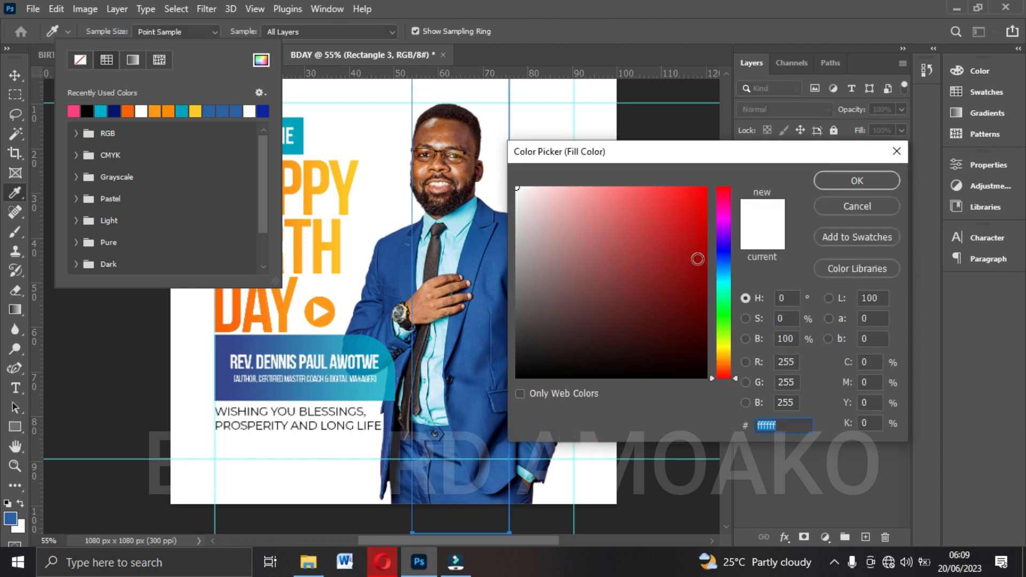
click(679, 219)
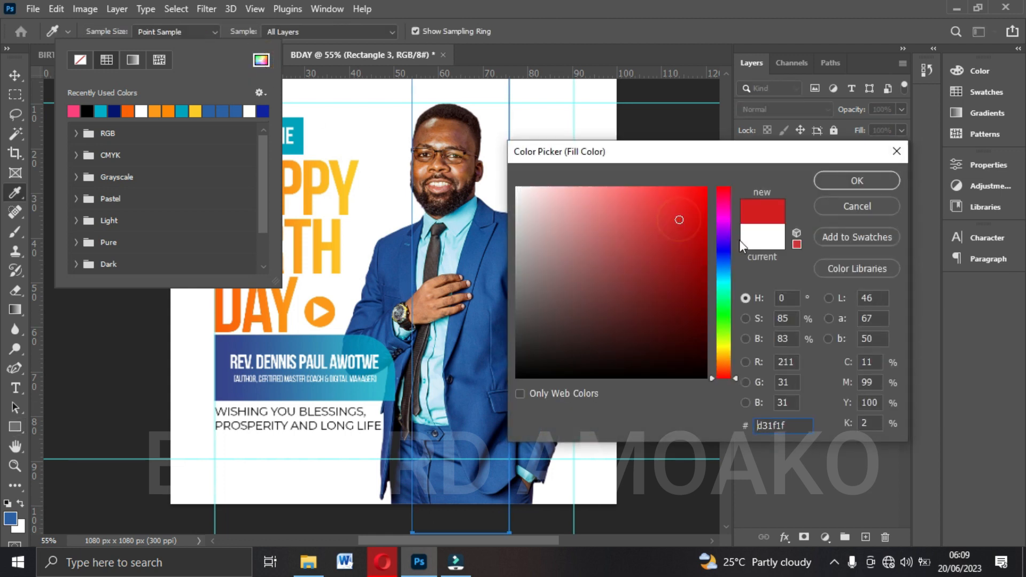
click(719, 215)
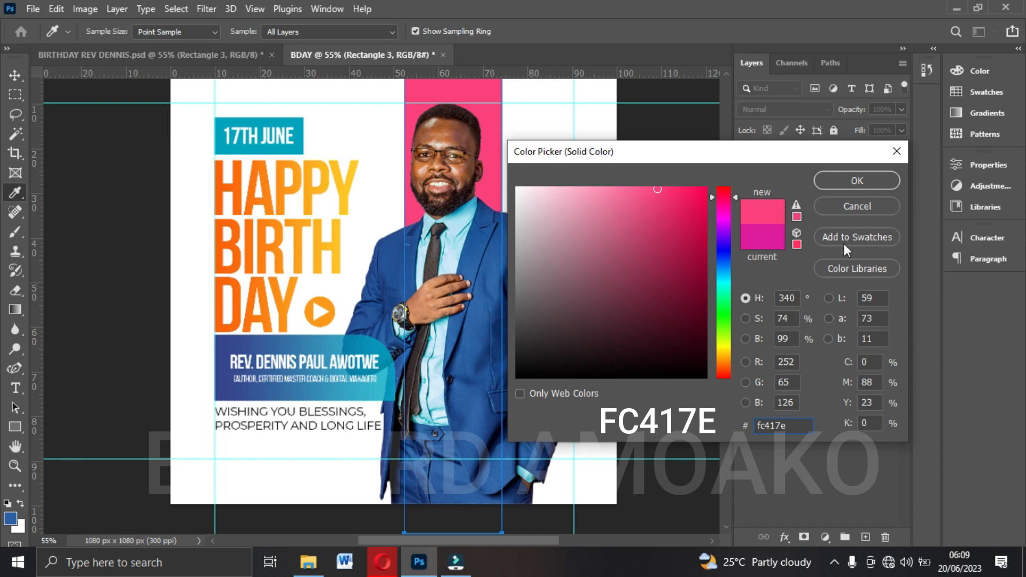
click(829, 182)
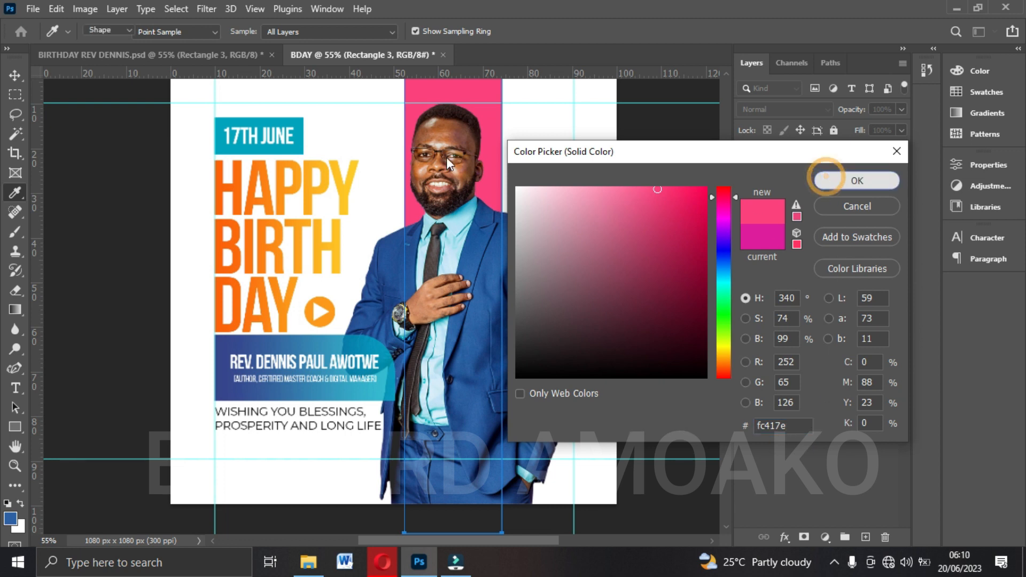
key(v)
click(669, 262)
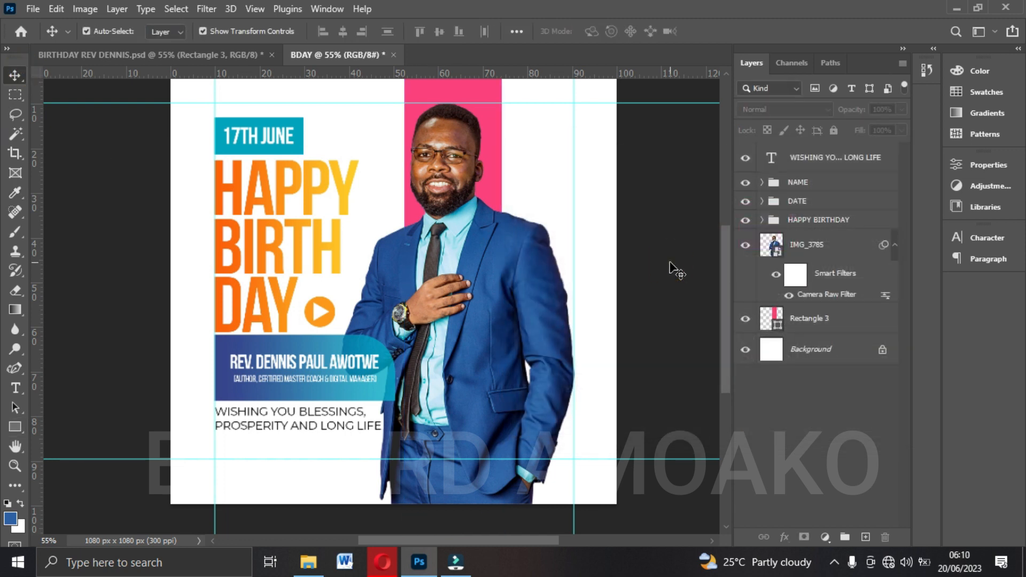
key(ctrl+0)
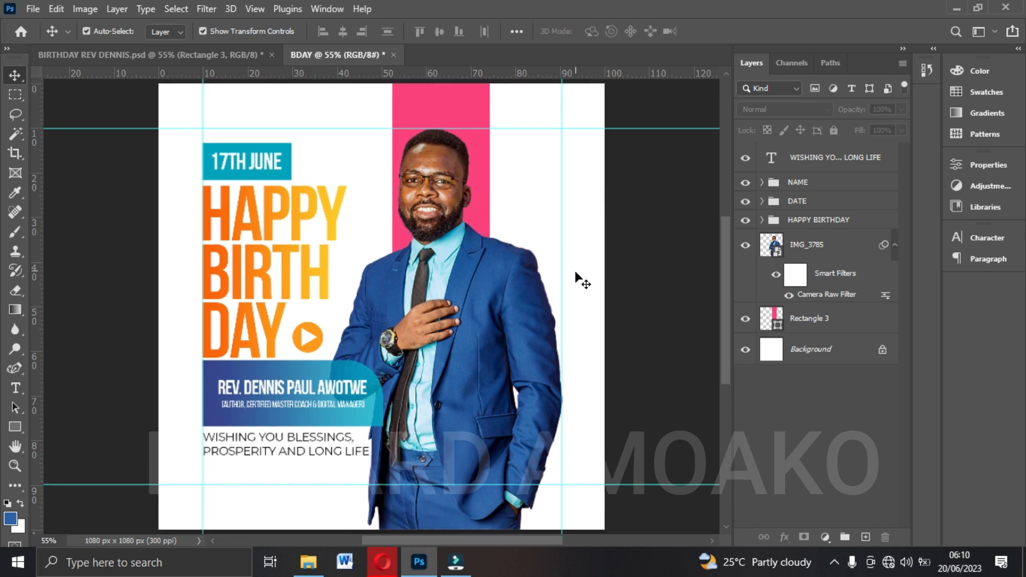
Shift the cut-out photo slightly right and nudge the pink rectangle left behind the head.
scroll(537, 269, up, 1)
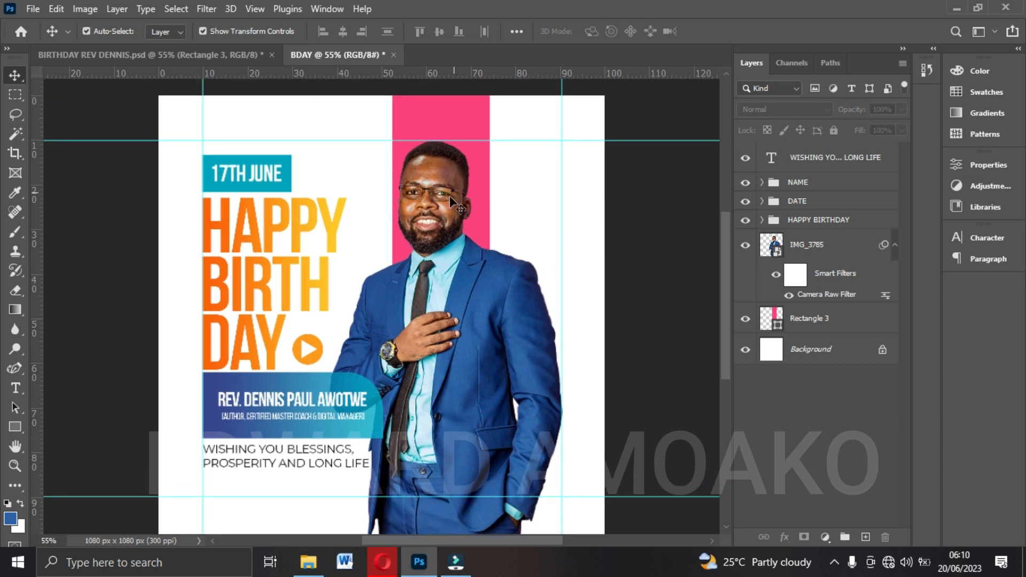
click(440, 206)
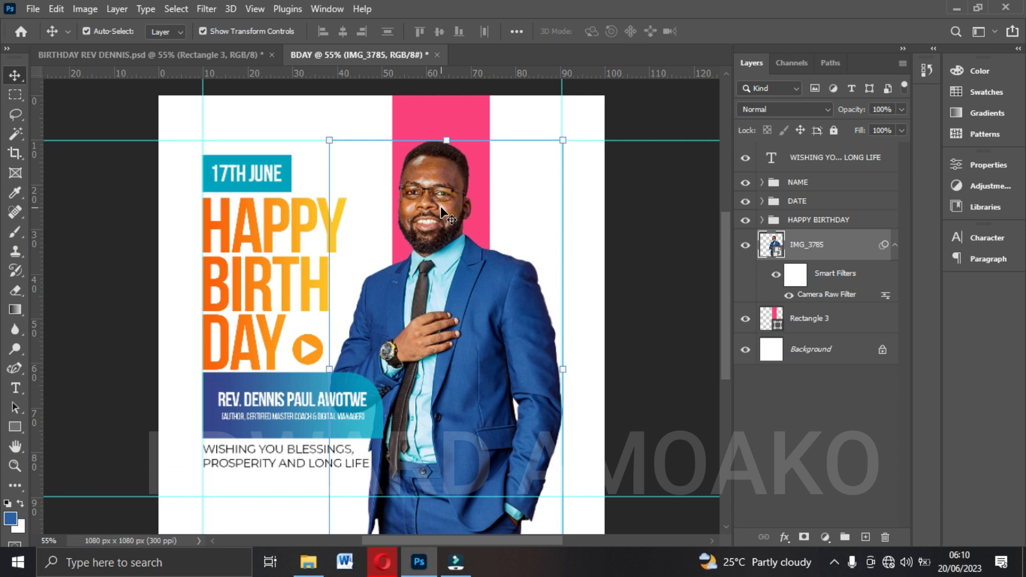
click(460, 113)
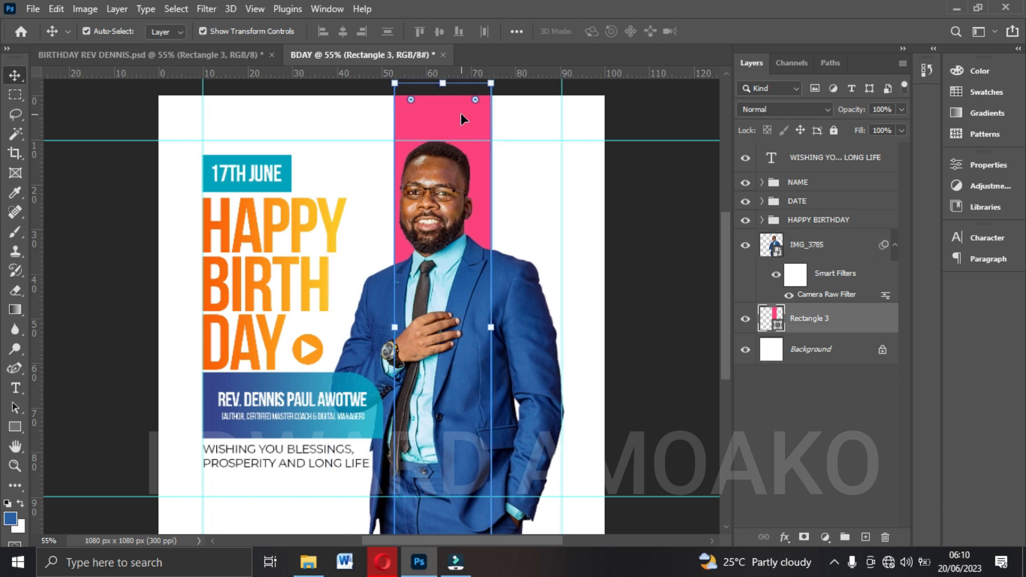
key(Left)
key(Left)
key(Left)
key(Left)
key(Left)
key(Left)
key(Left)
key(Left)
key(Left)
key(Left)
key(Left)
key(Left)
key(Left)
key(Left)
key(Left)
key(Left)
key(Left)
key(Left)
key(Left)
key(Left)
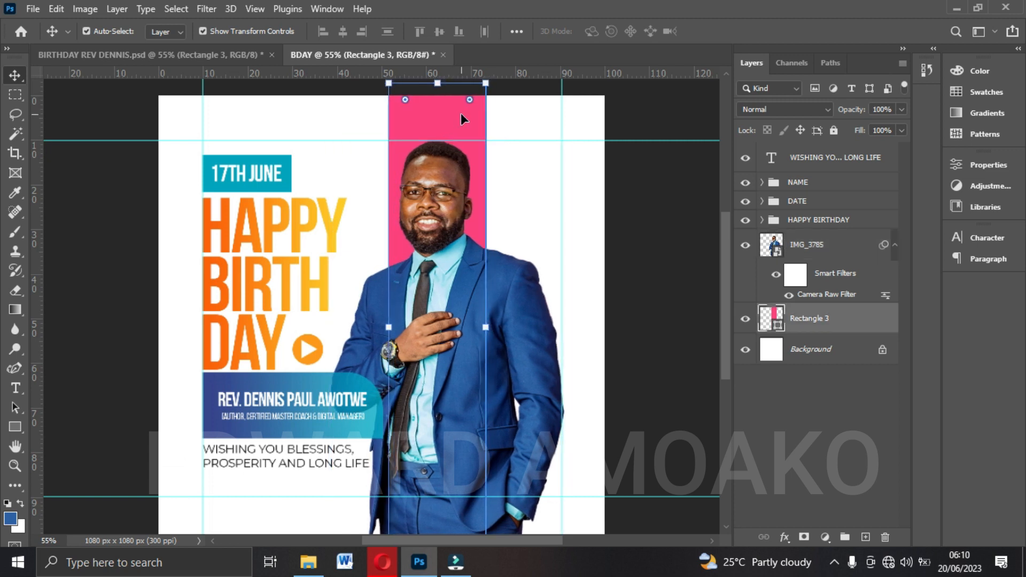
Check the faded portrait in the reference flyer and place the IMG_3789 photo from the desktop directly above the BDAY document's Background layer.
click(226, 55)
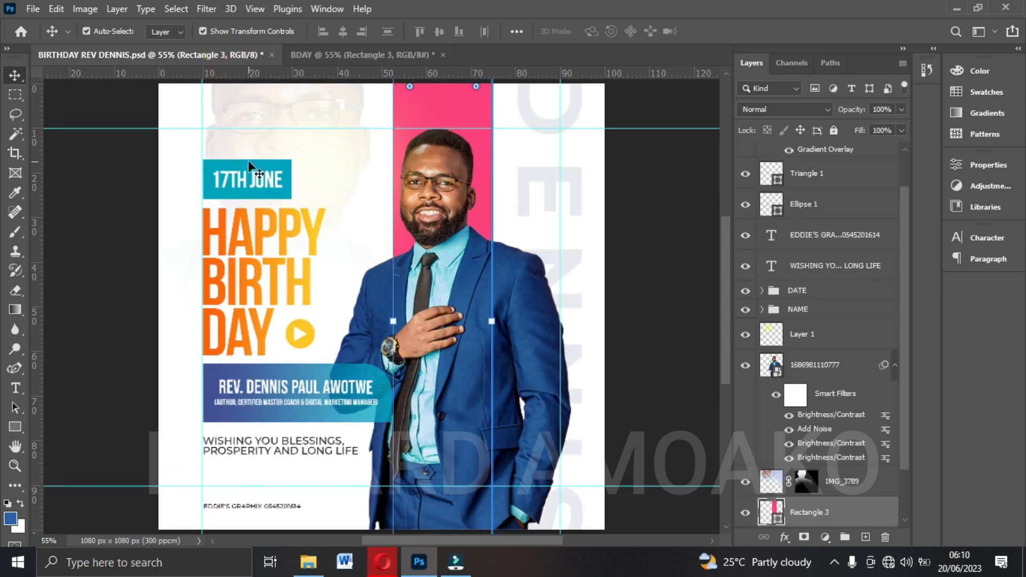
click(285, 115)
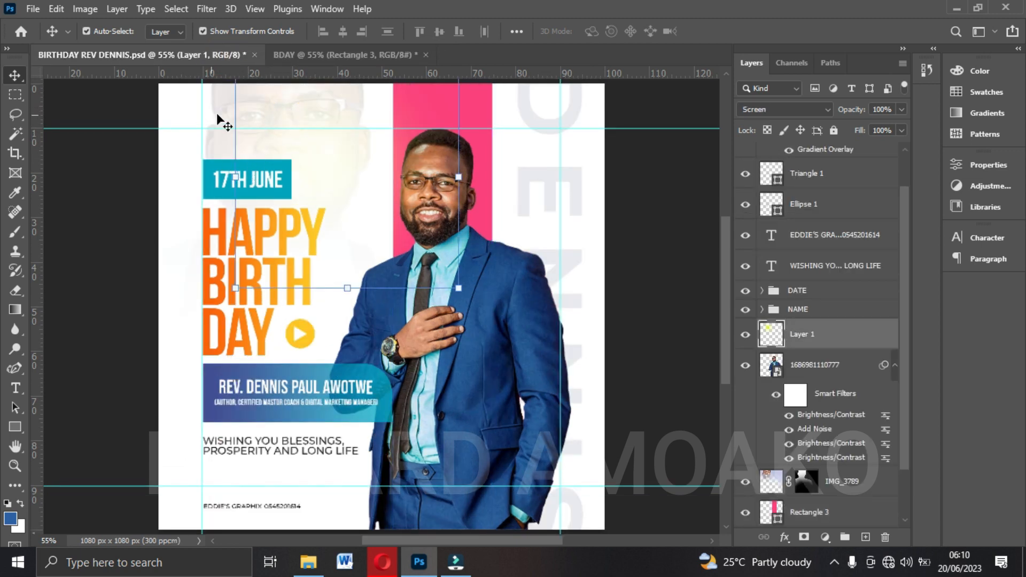
click(265, 113)
click(342, 57)
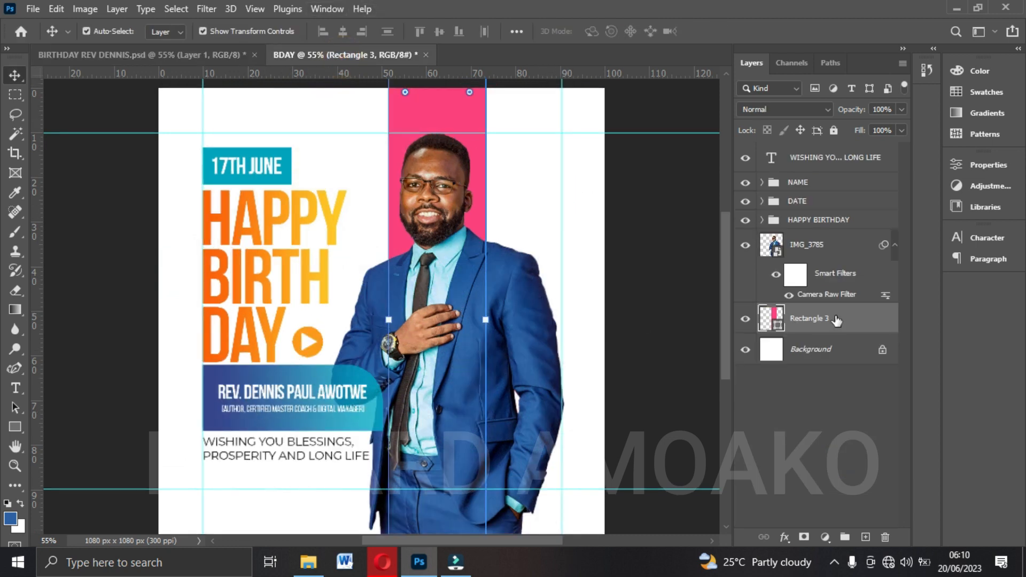
click(805, 355)
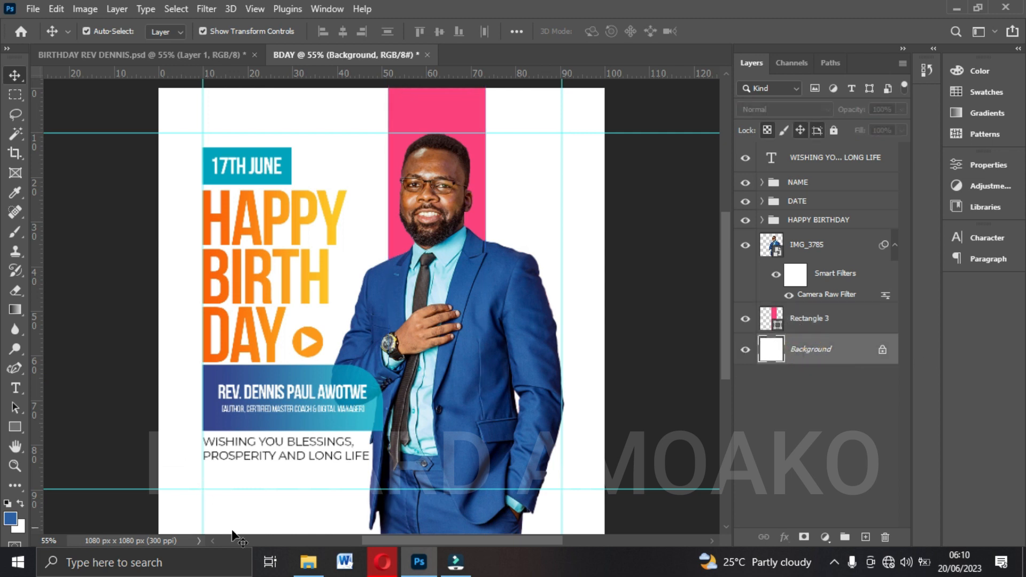
click(308, 561)
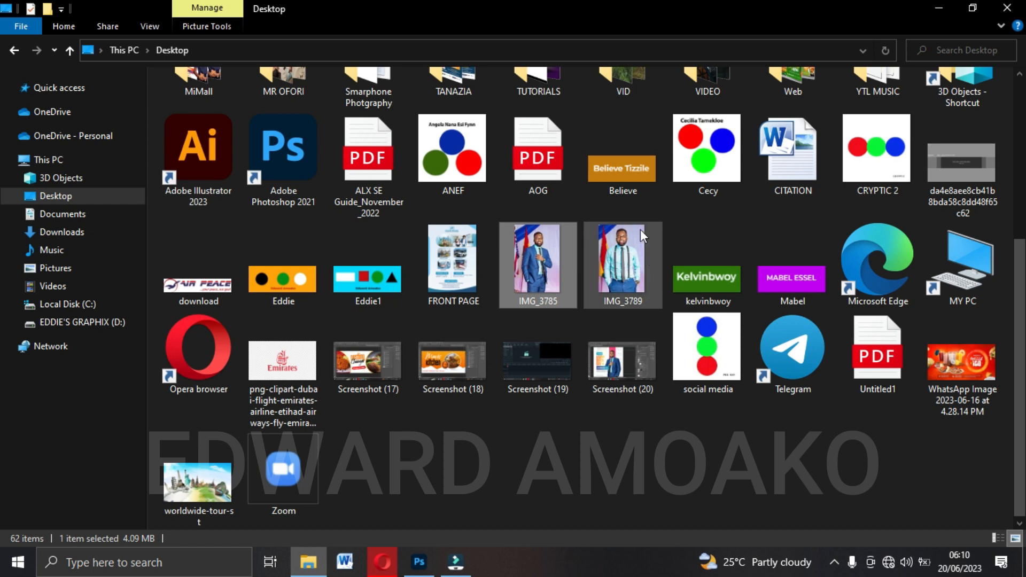
click(627, 285)
drag(621, 288, 320, 368)
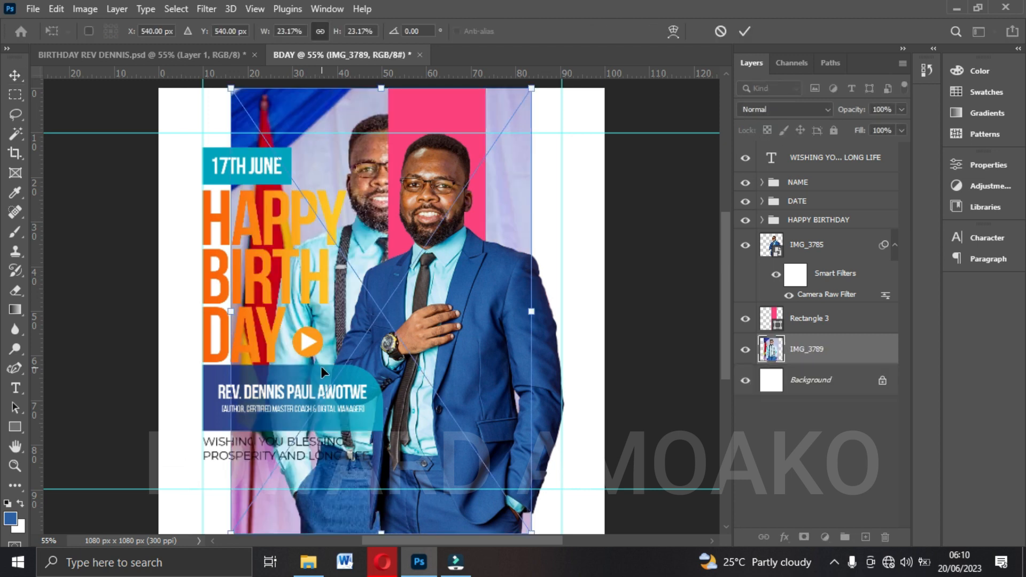
Enlarge the placed portrait to about 46% and position it so the large face sits behind the date box and headline.
key(ctrl+minus)
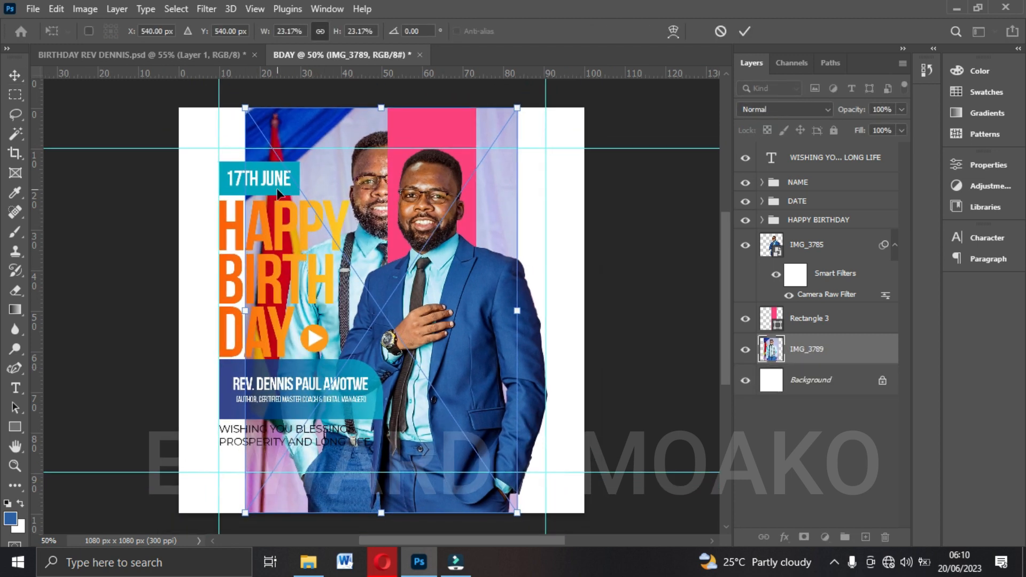
drag(239, 314, 64, 310)
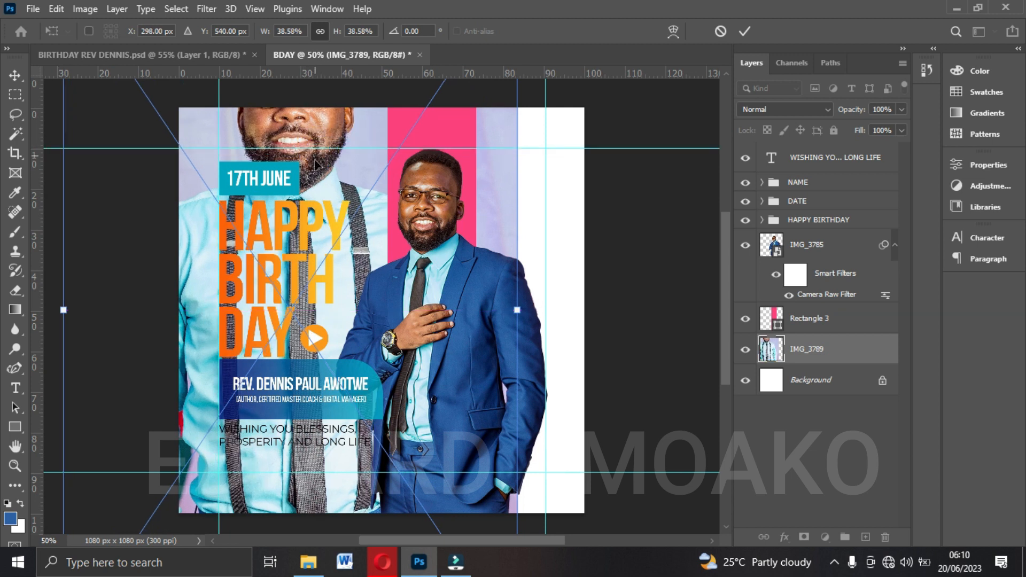
drag(314, 157, 312, 203)
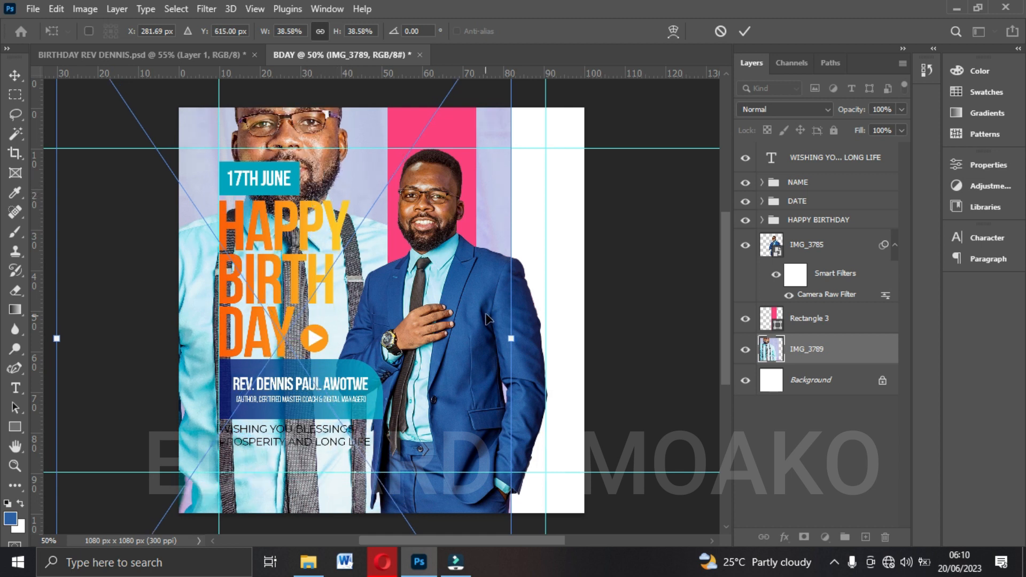
drag(509, 344, 600, 345)
drag(377, 214, 354, 258)
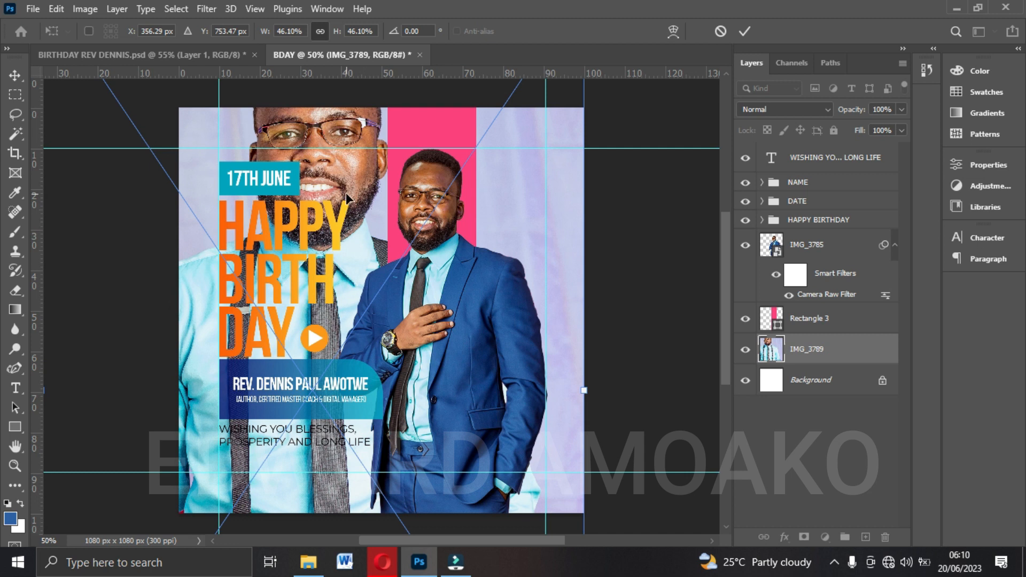
key(Return)
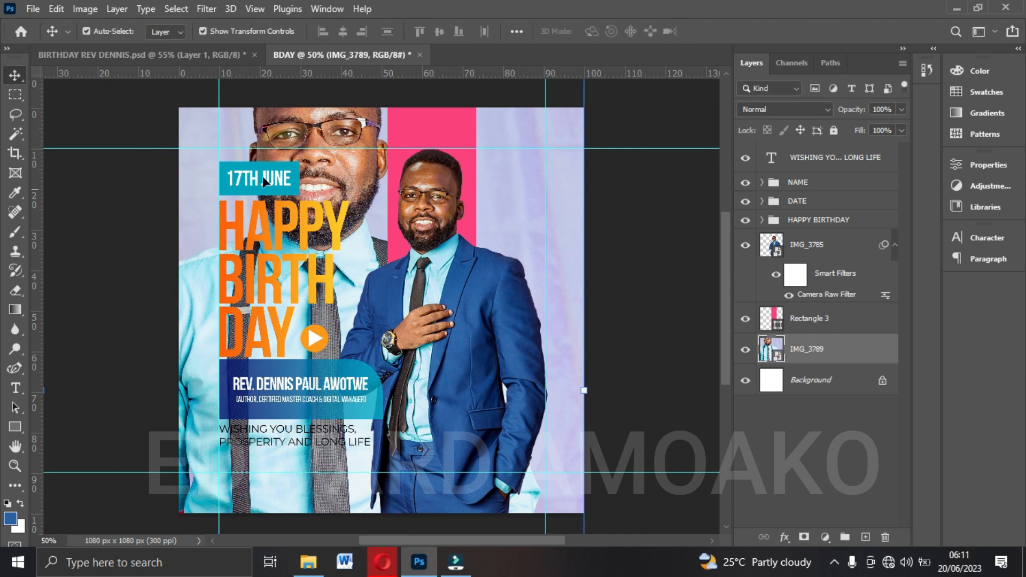
Rasterize the IMG_3789 layer and set the Eraser to a soft round brush of about 306 px with 0% hardness.
right_click(826, 350)
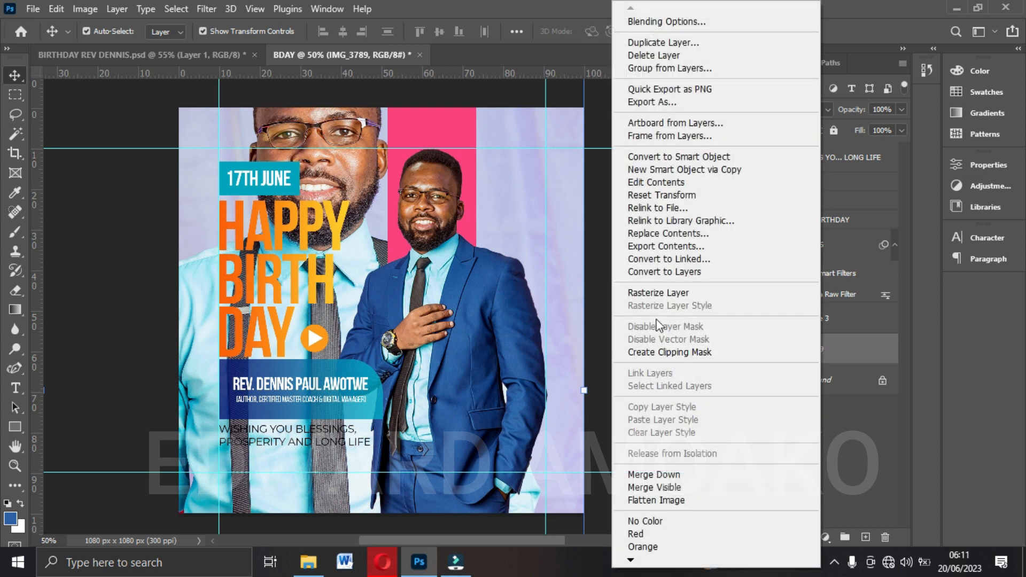
click(657, 293)
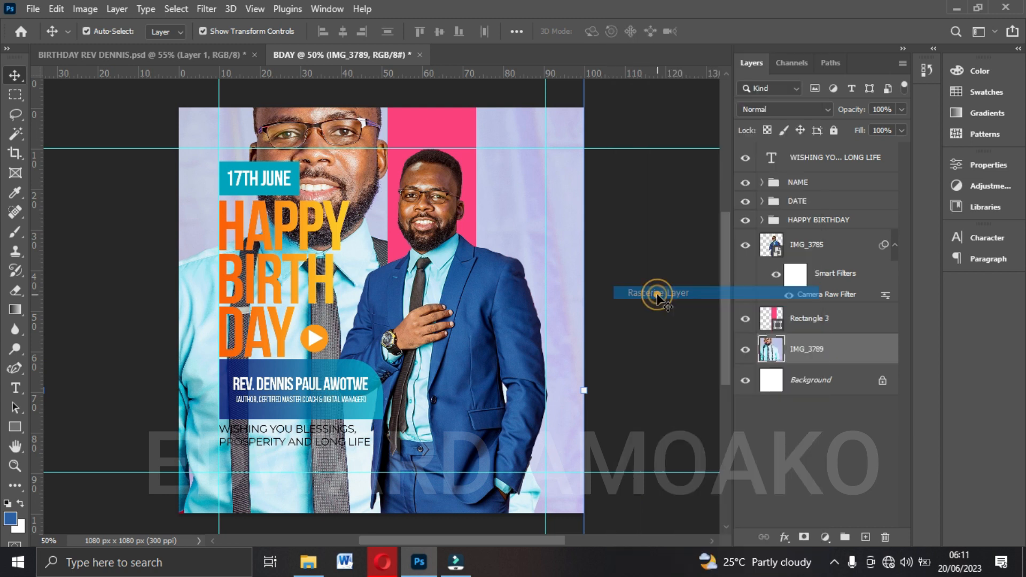
click(20, 289)
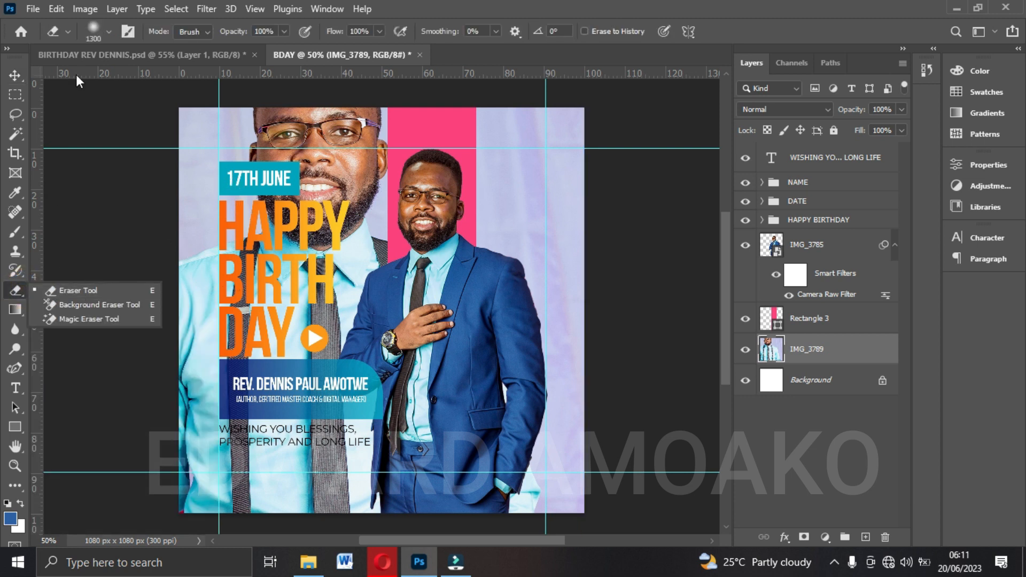
click(107, 31)
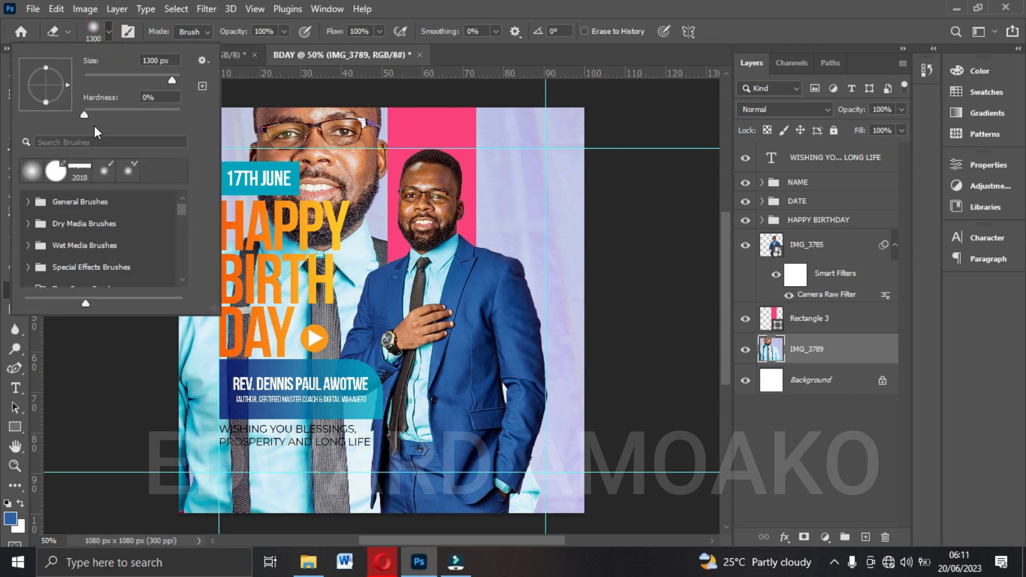
drag(85, 114, 57, 112)
drag(164, 81, 161, 80)
click(101, 33)
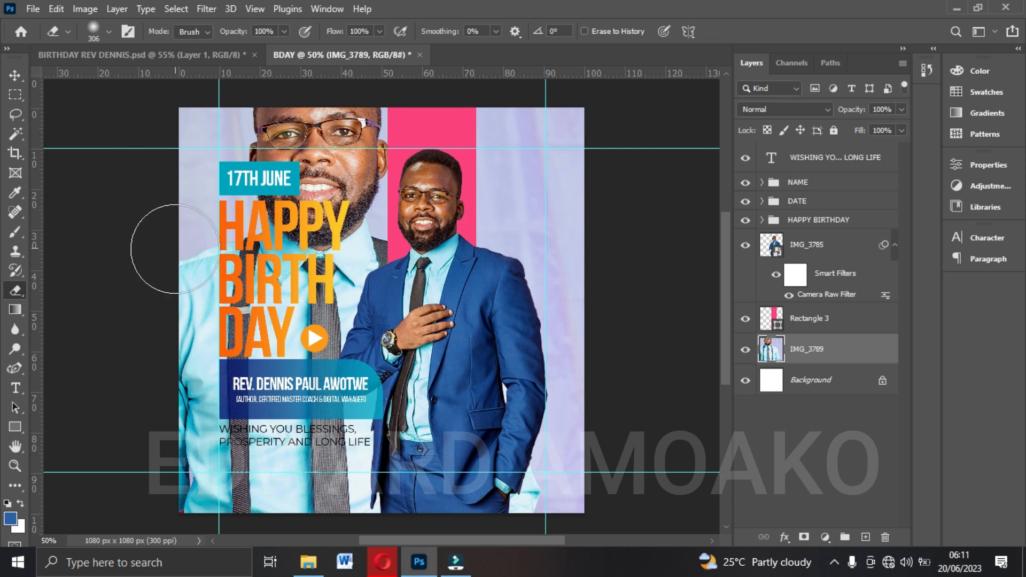
Enlarge the eraser to 1000 px and softly erase the portrait's lower part and surroundings, keeping the face at the canvas top.
key(bracketright)
key(bracketright)
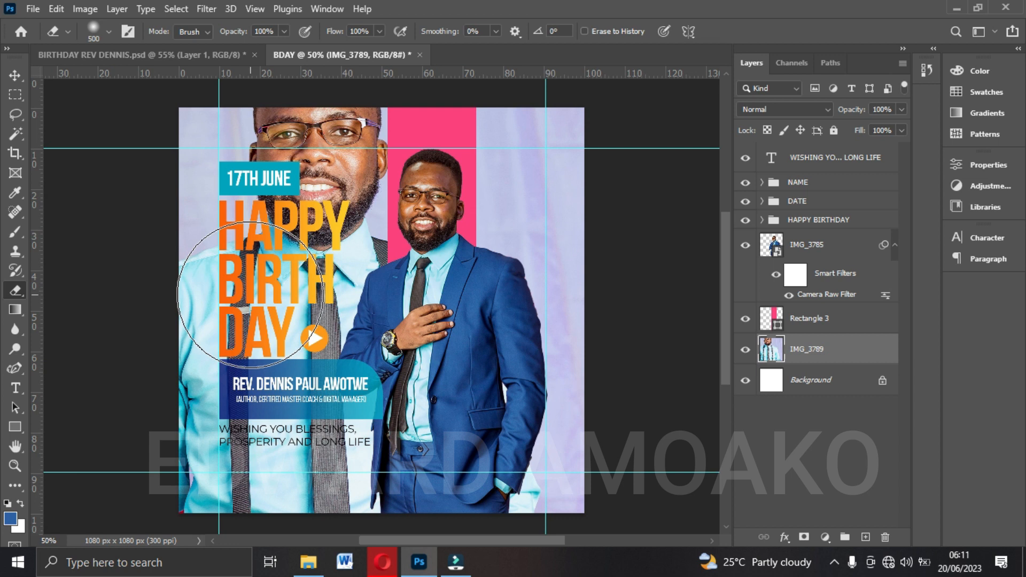
key(bracketright)
key(bracketright)
key(bracketright)
key(bracketright)
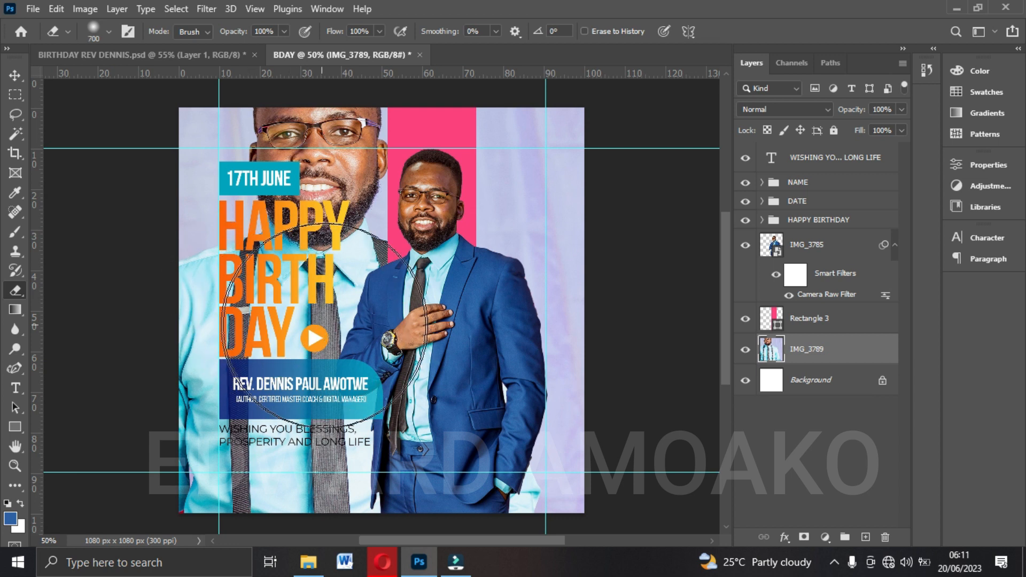
key(bracketright)
scroll(463, 401, down, 3)
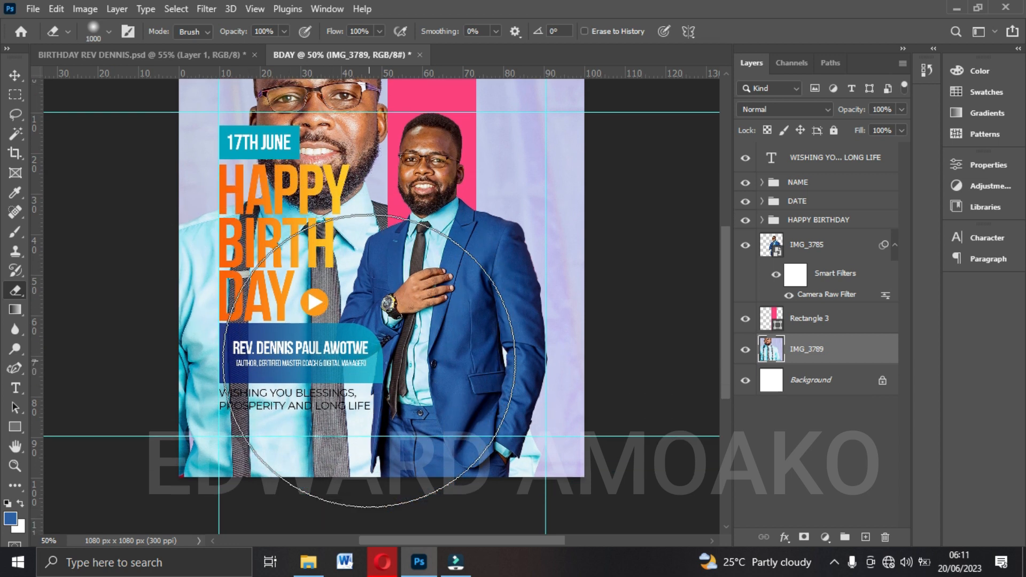
mouse_move(463, 400)
mouse_down()
mouse_move(569, 303)
mouse_move(641, 148)
mouse_move(530, 408)
mouse_move(329, 430)
mouse_move(146, 370)
mouse_move(150, 324)
mouse_move(216, 320)
mouse_move(334, 365)
mouse_move(387, 312)
mouse_move(446, 308)
mouse_move(450, 333)
mouse_up()
scroll(450, 333, up, 3)
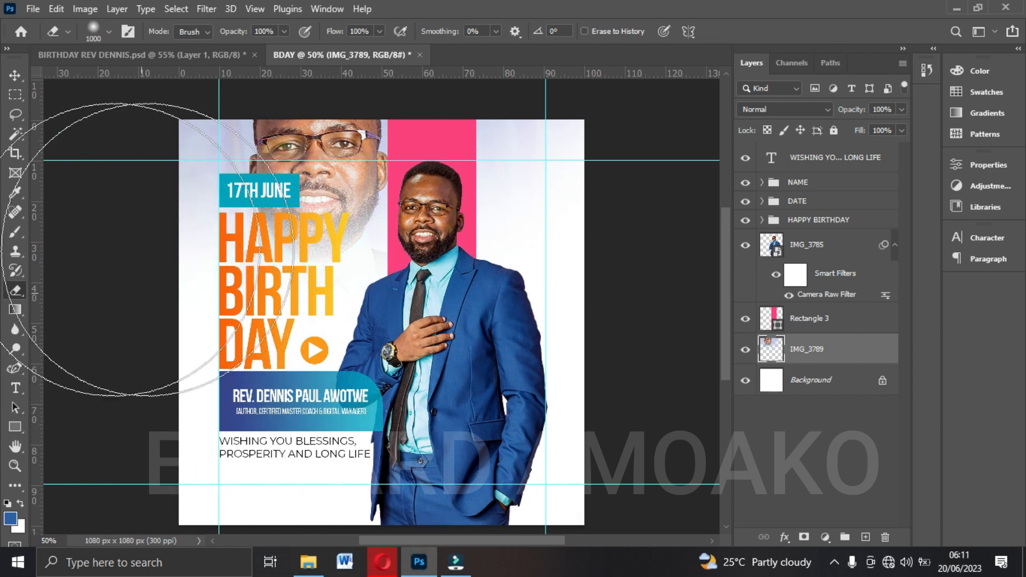
Lower the opacity of the IMG_3789 portrait layer to 20%.
click(15, 75)
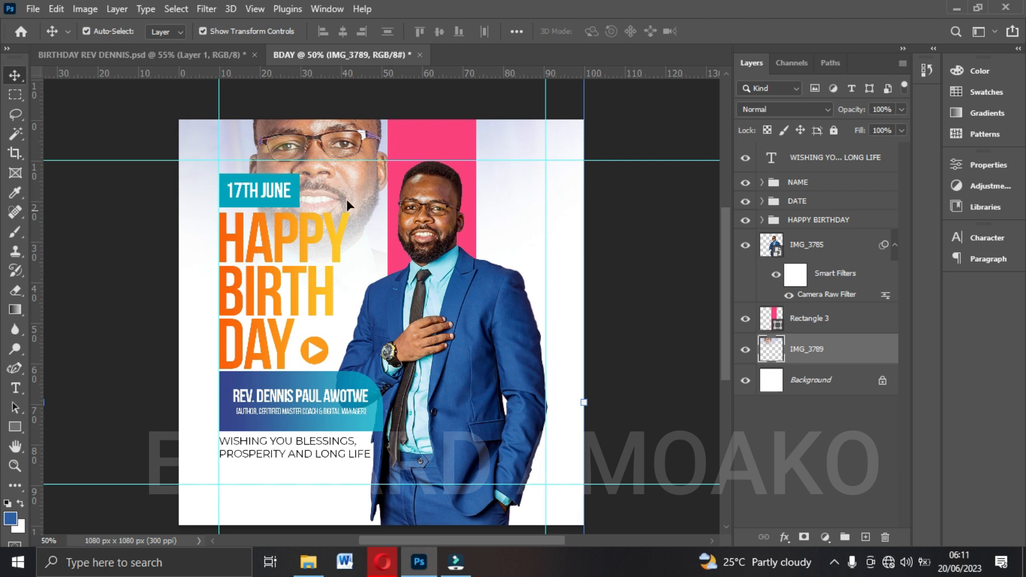
click(901, 109)
drag(903, 125, 848, 132)
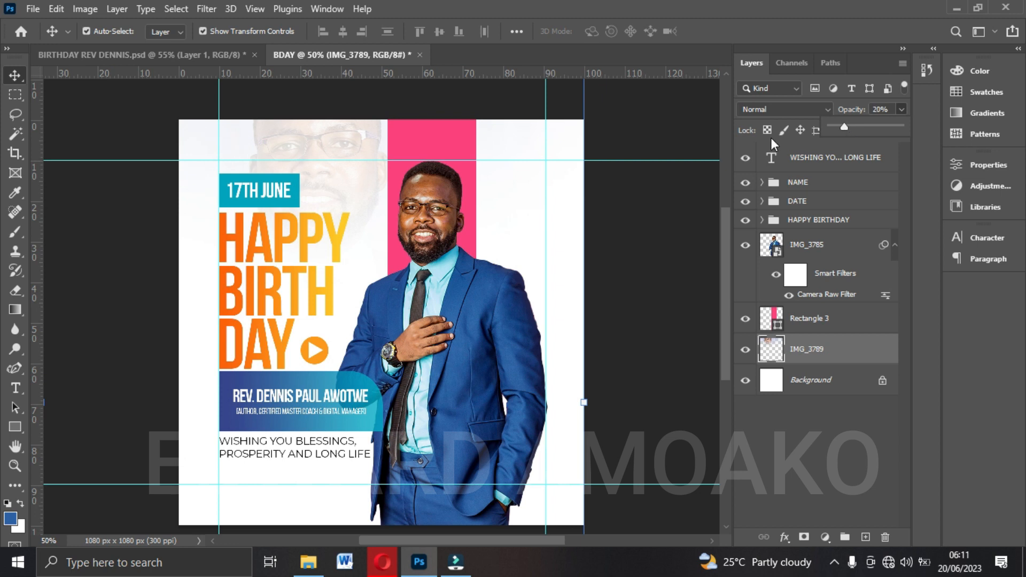
Add the celebrant's first name in capitals beside the pink band, in Montserrat ExtraBold, 28.74 pt, black 000000.
click(15, 387)
click(216, 31)
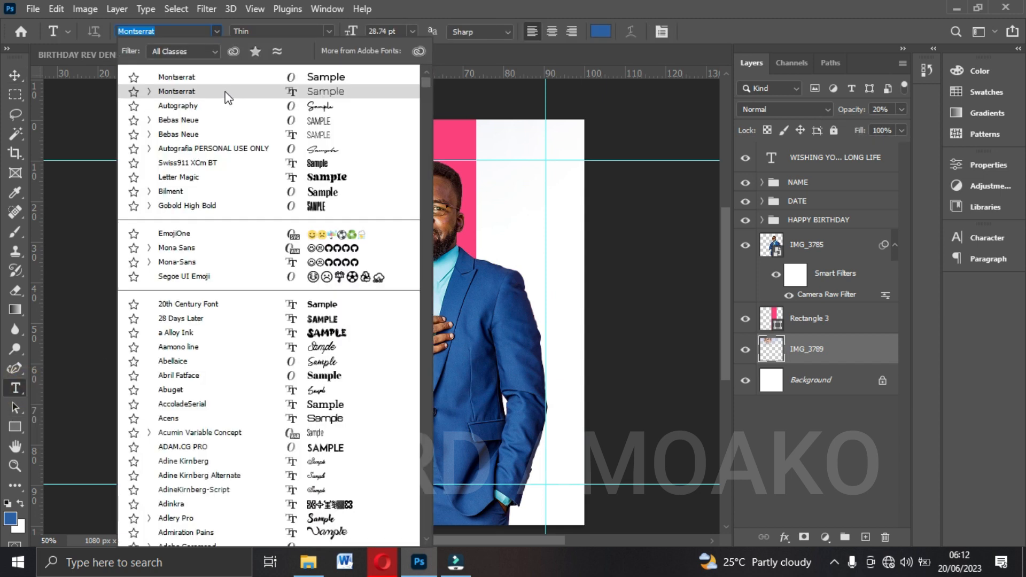
click(225, 93)
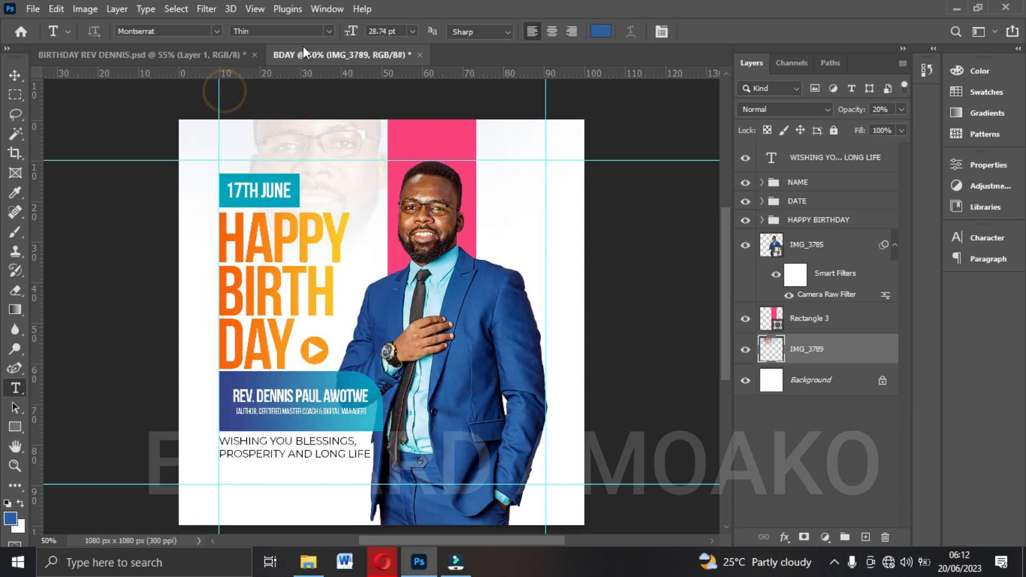
click(326, 30)
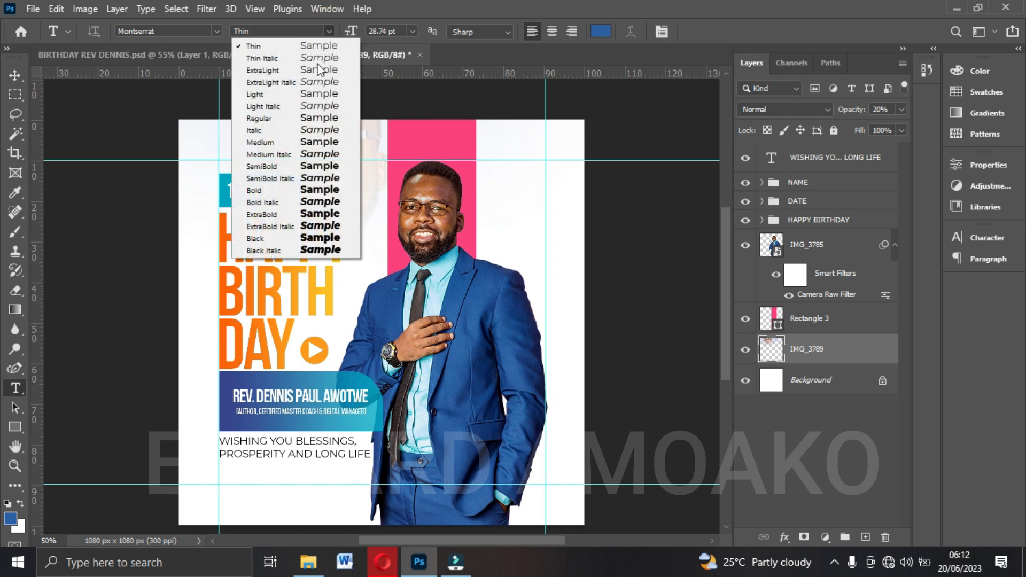
click(275, 216)
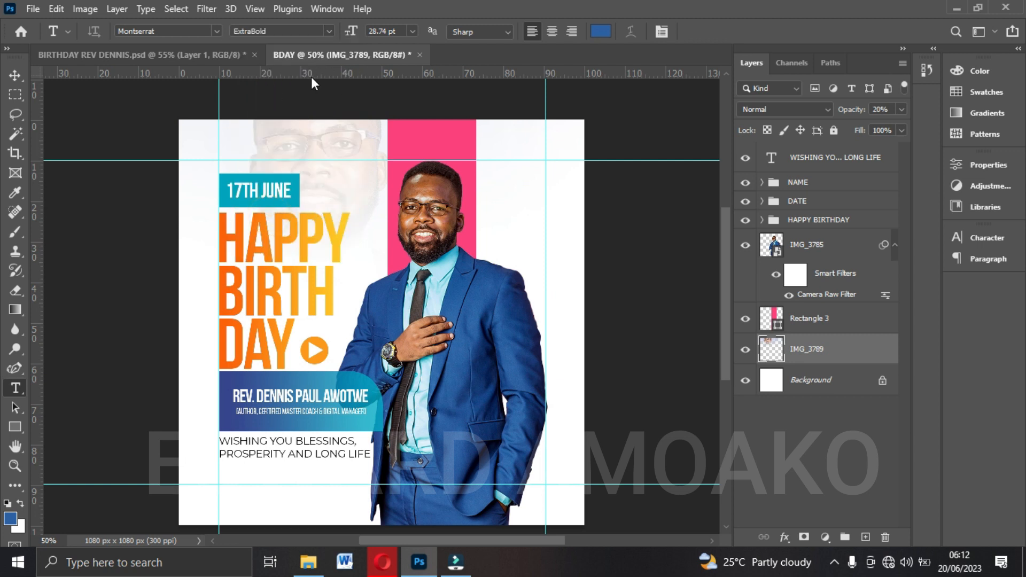
click(600, 33)
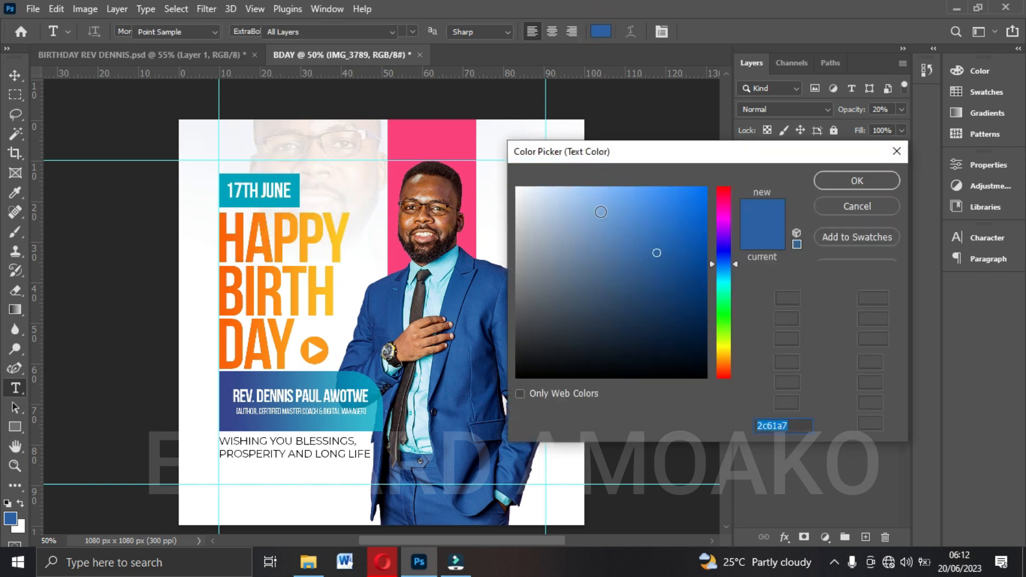
text(000000)
click(833, 181)
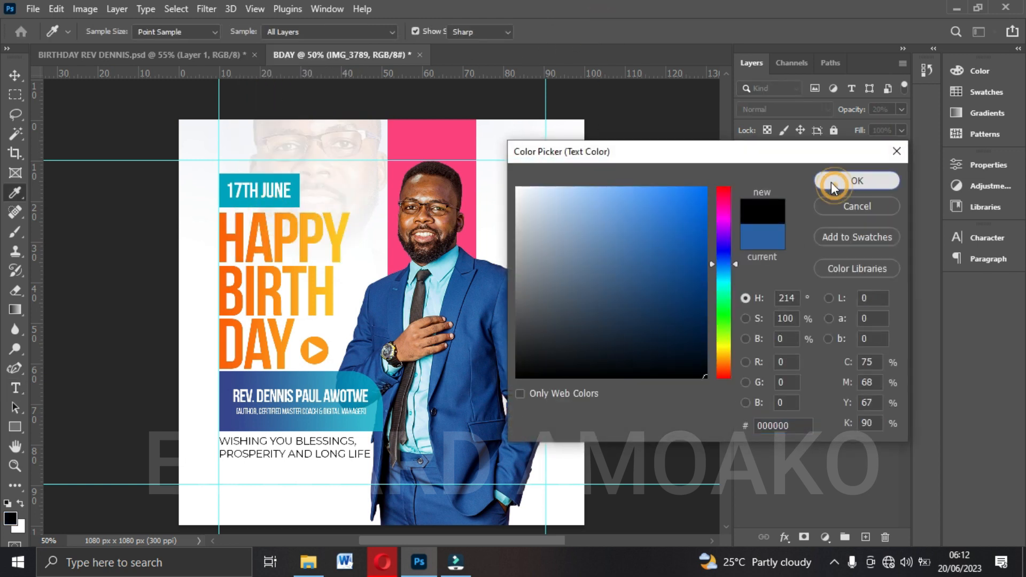
click(504, 203)
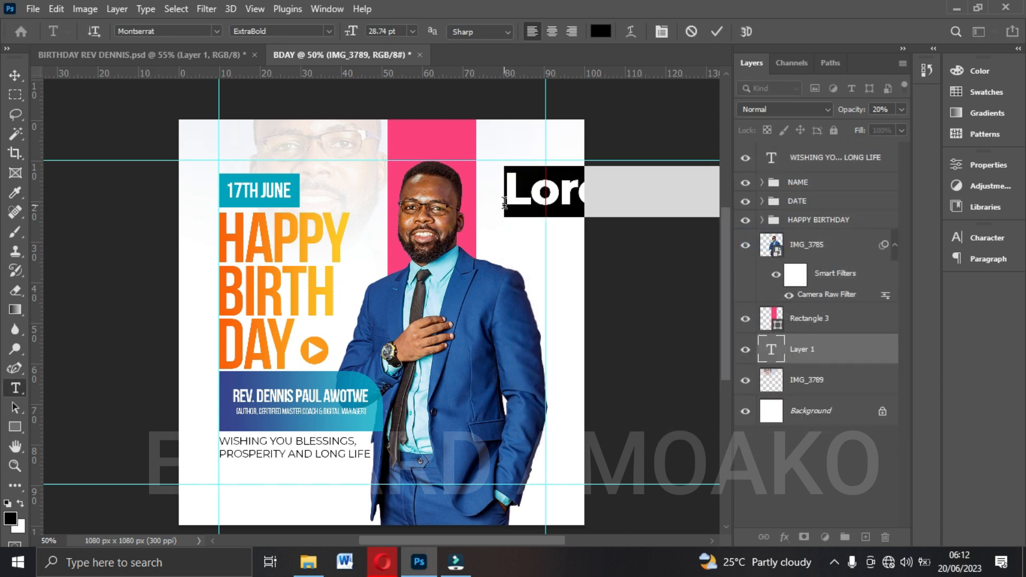
text(DENNIS)
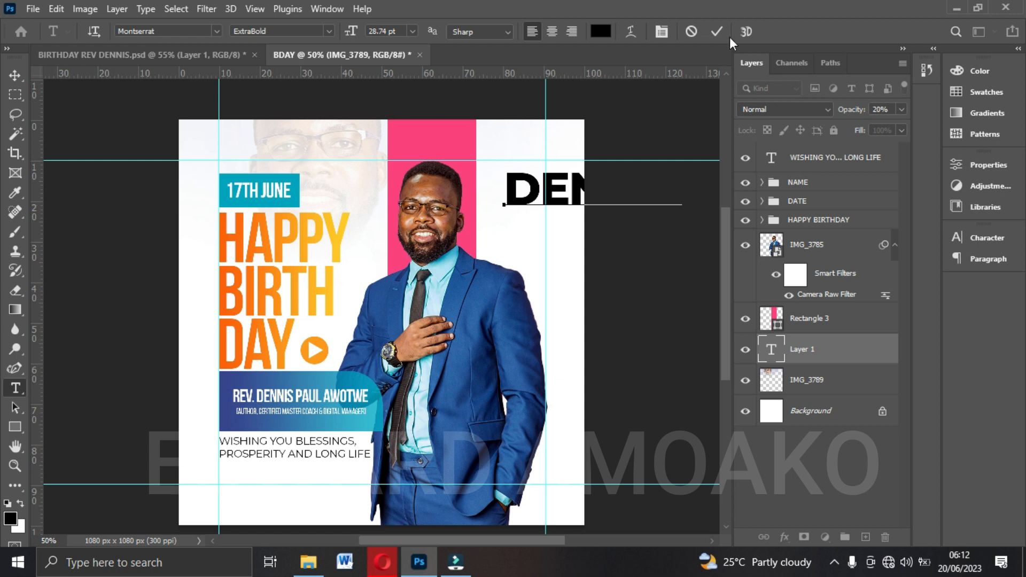
click(716, 31)
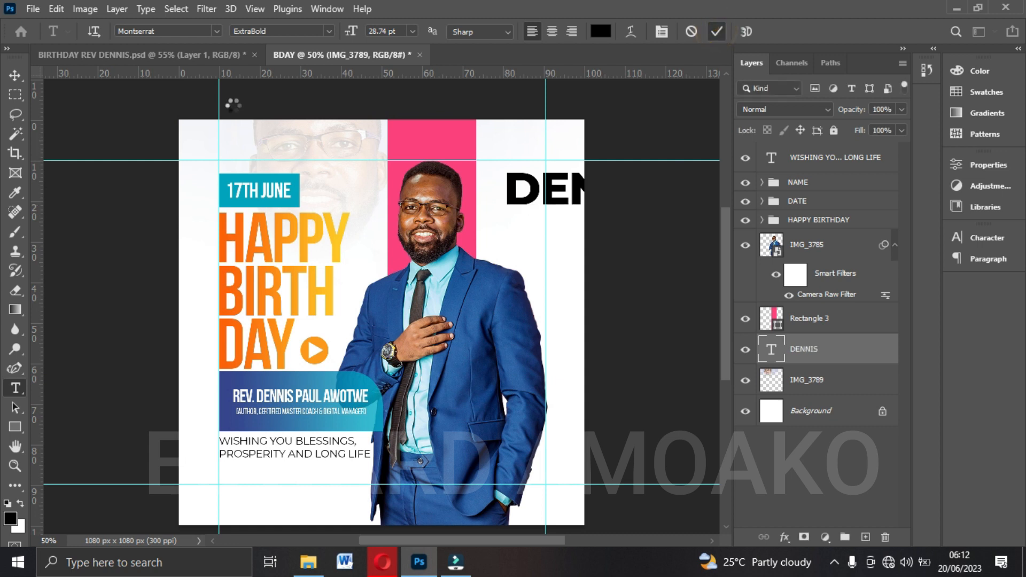
Shift the celebrant's black first-name text toward the pink band and rotate it about 90° clockwise so it reads vertically.
click(18, 74)
drag(526, 220, 434, 187)
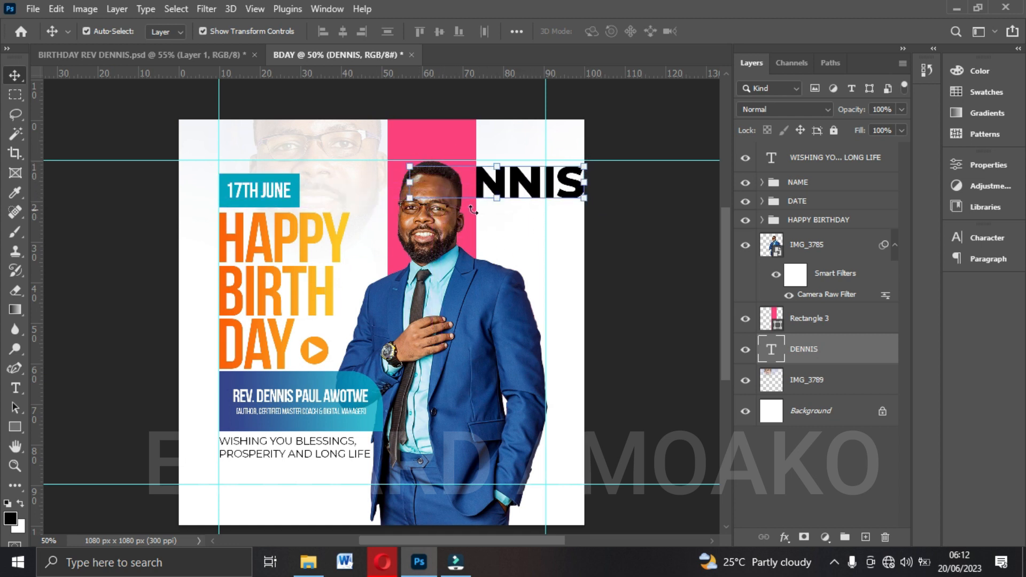
click(601, 201)
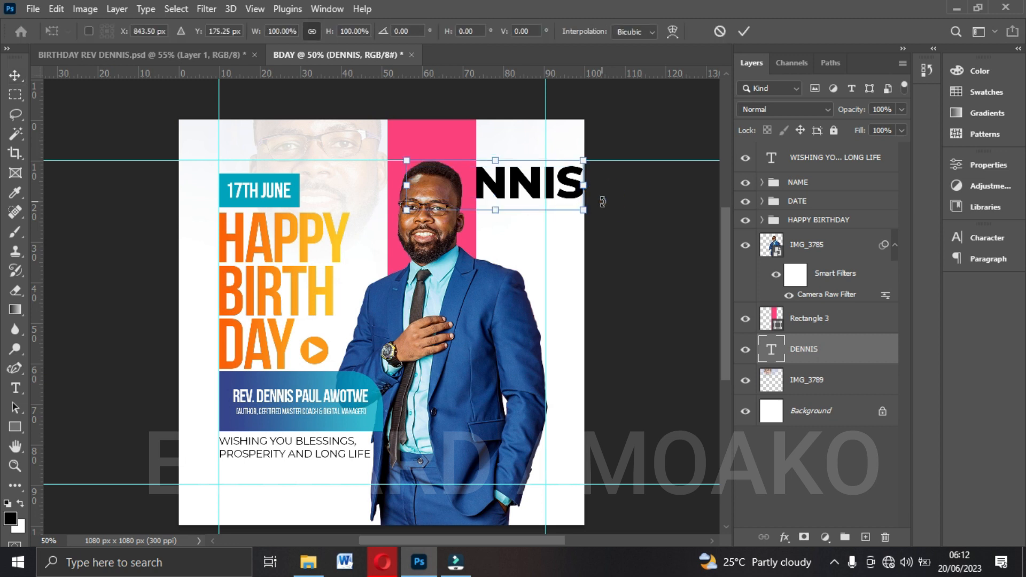
drag(602, 202, 472, 327)
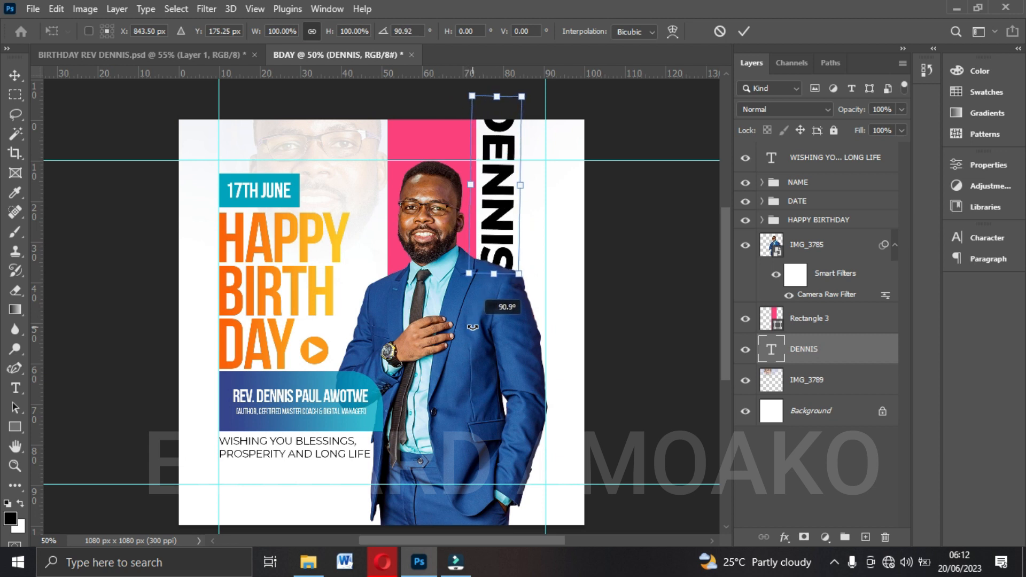
drag(473, 327, 474, 332)
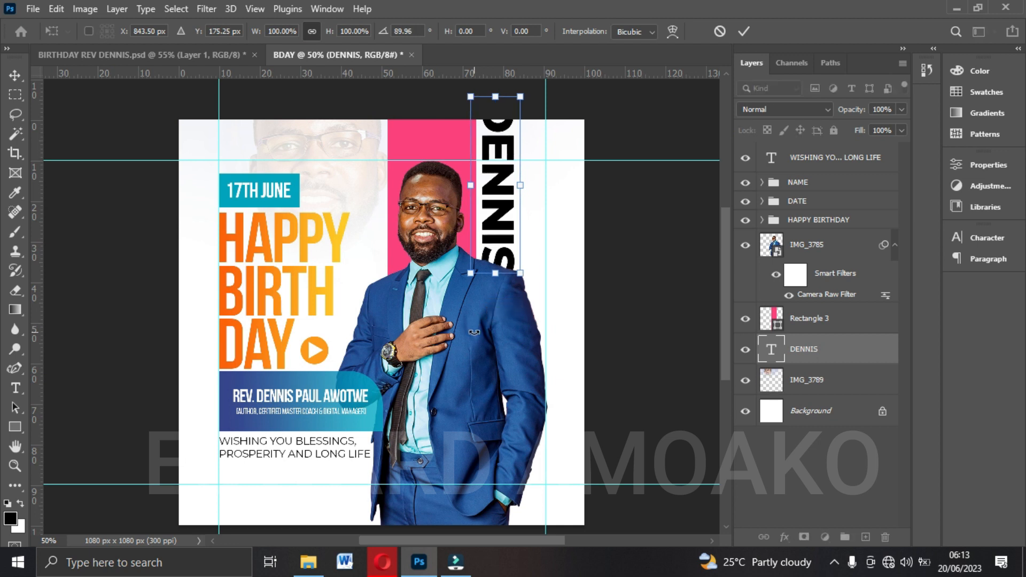
Scale the vertical first name to about 228% so it spans the canvas height and place it along the canvas's right edge.
drag(505, 206, 567, 267)
drag(561, 344, 560, 447)
drag(563, 159, 560, 120)
drag(560, 446, 553, 526)
drag(564, 354, 542, 344)
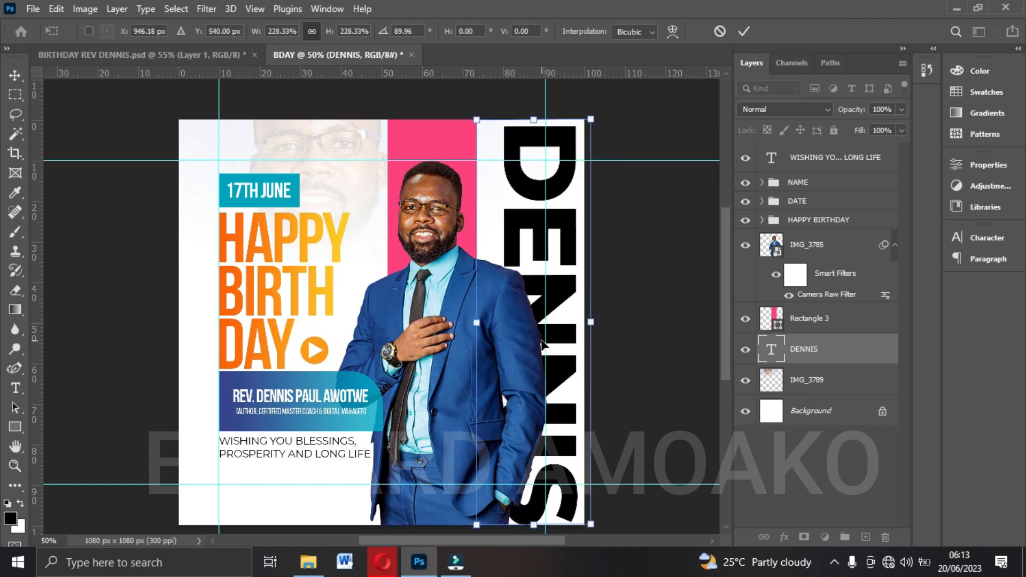
key(Return)
Lower the opacity of the vertical first-name text layer to 15%.
click(902, 109)
drag(902, 126, 848, 129)
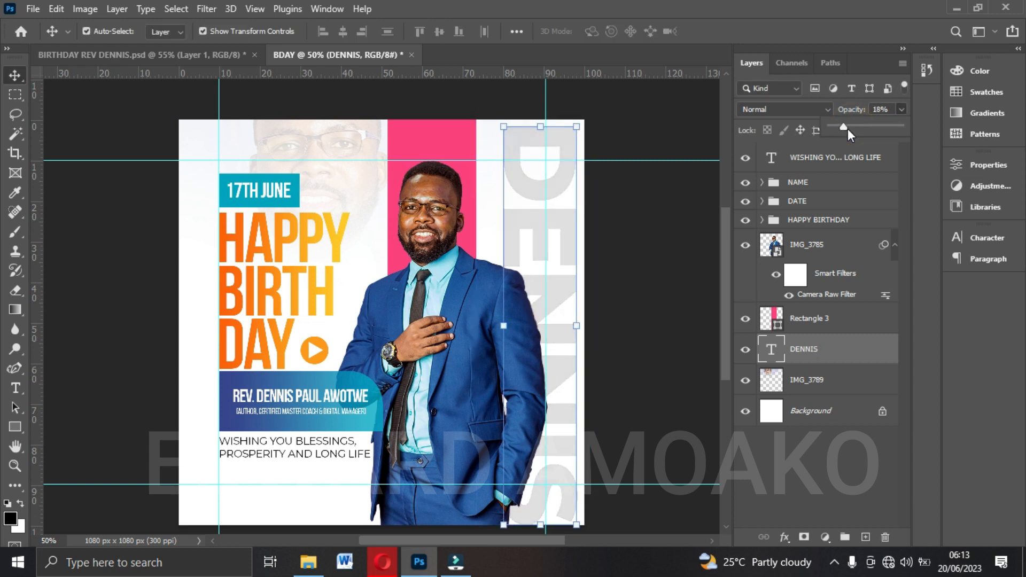
click(680, 232)
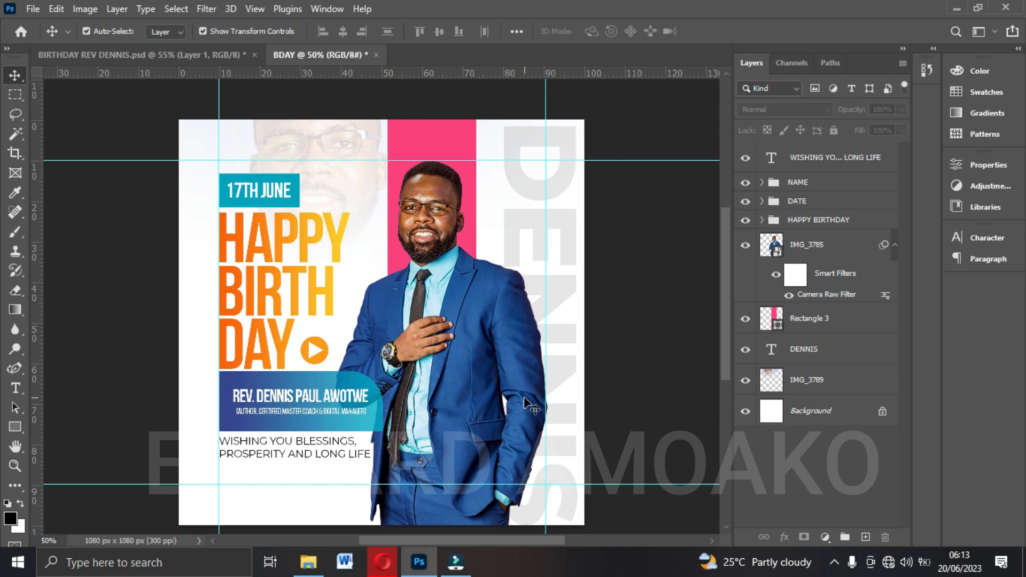
Add a blank layer directly above the HAPPY BIRTHDAY group and activate the Brush tool for painting on it.
click(796, 222)
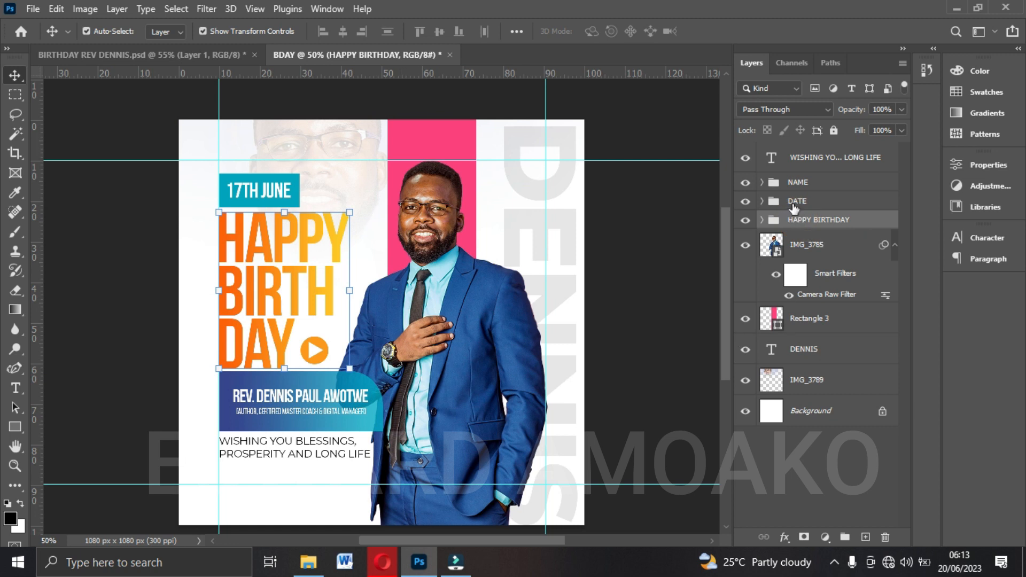
click(865, 536)
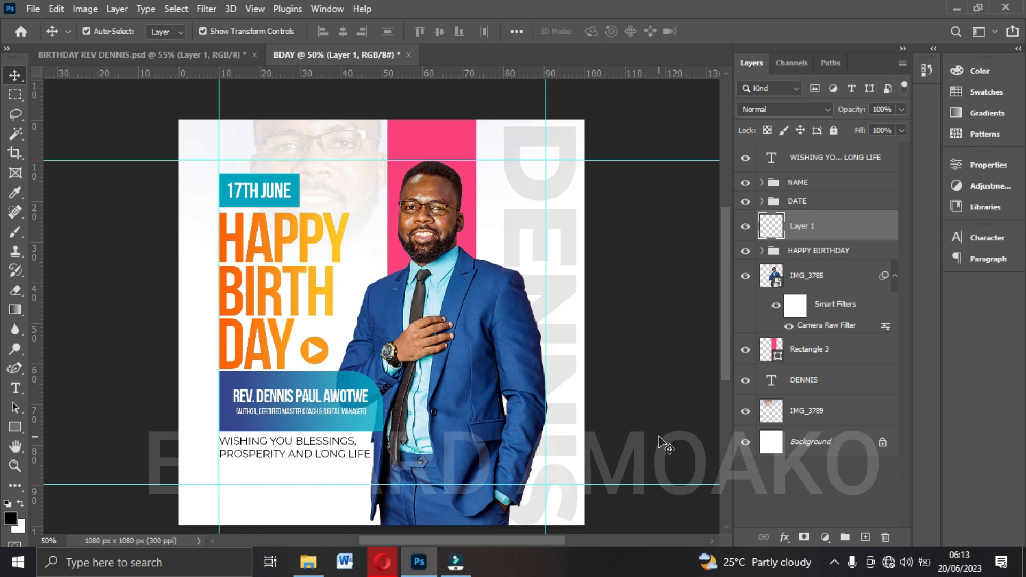
click(800, 253)
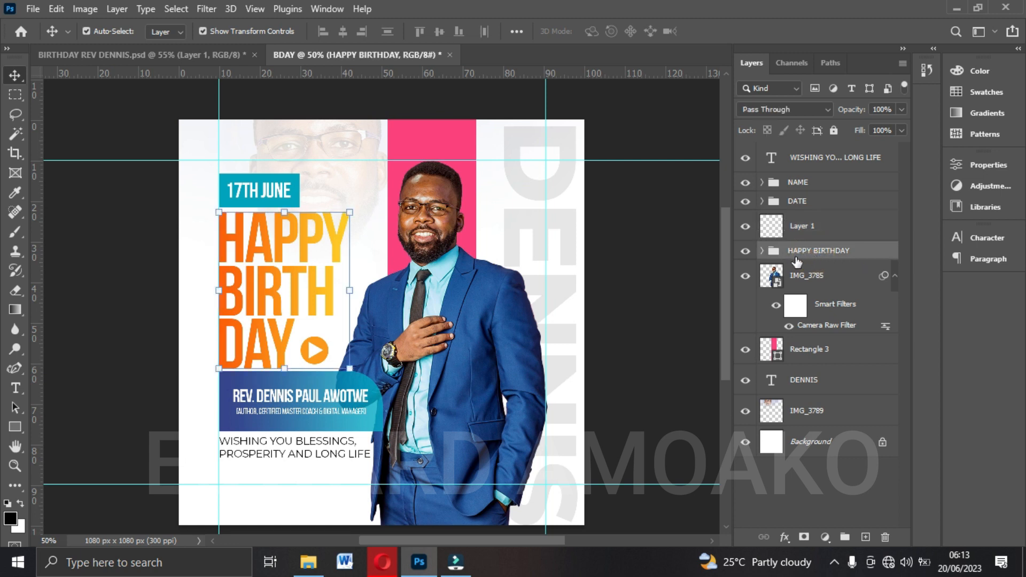
click(804, 230)
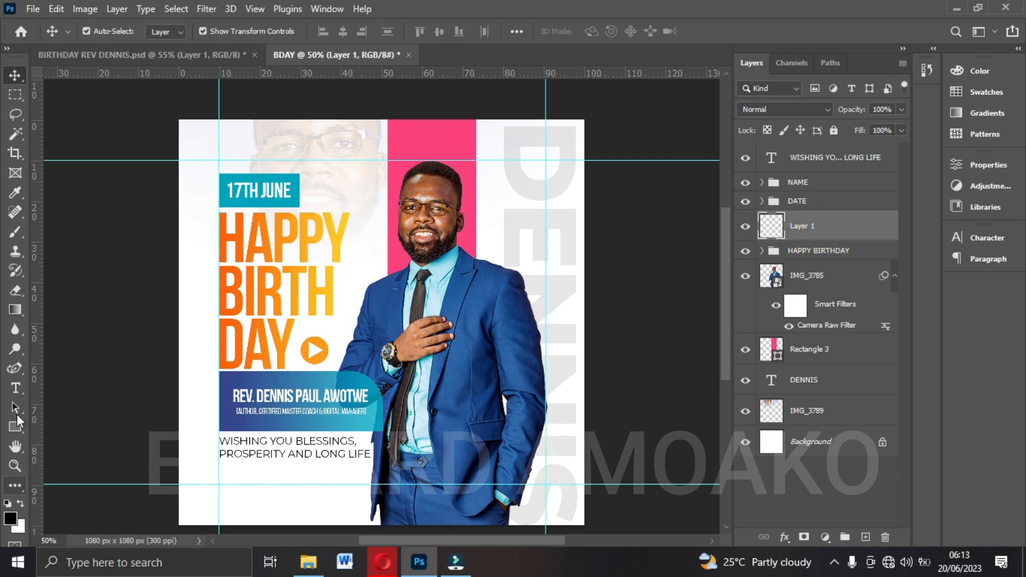
click(14, 231)
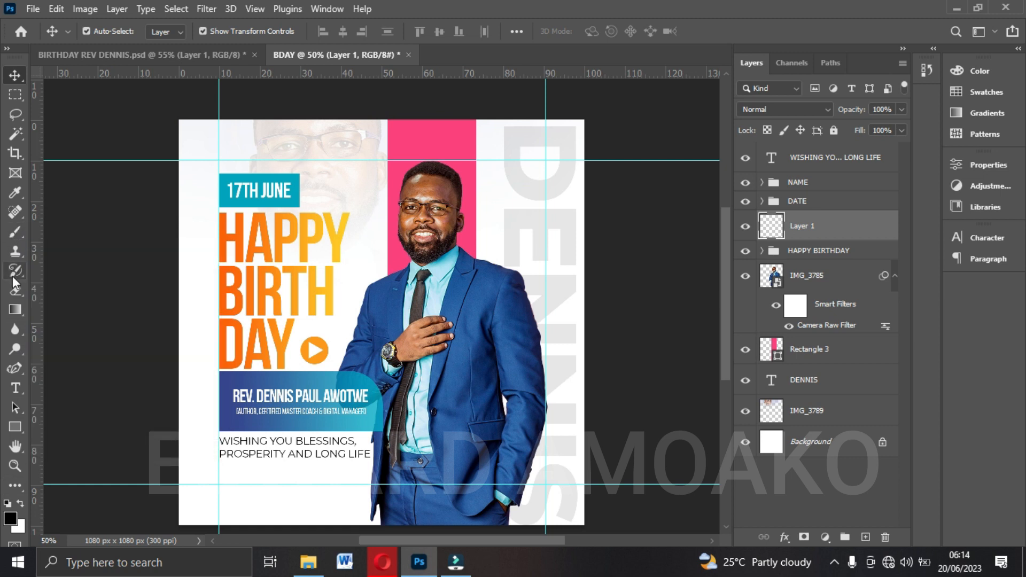
click(14, 232)
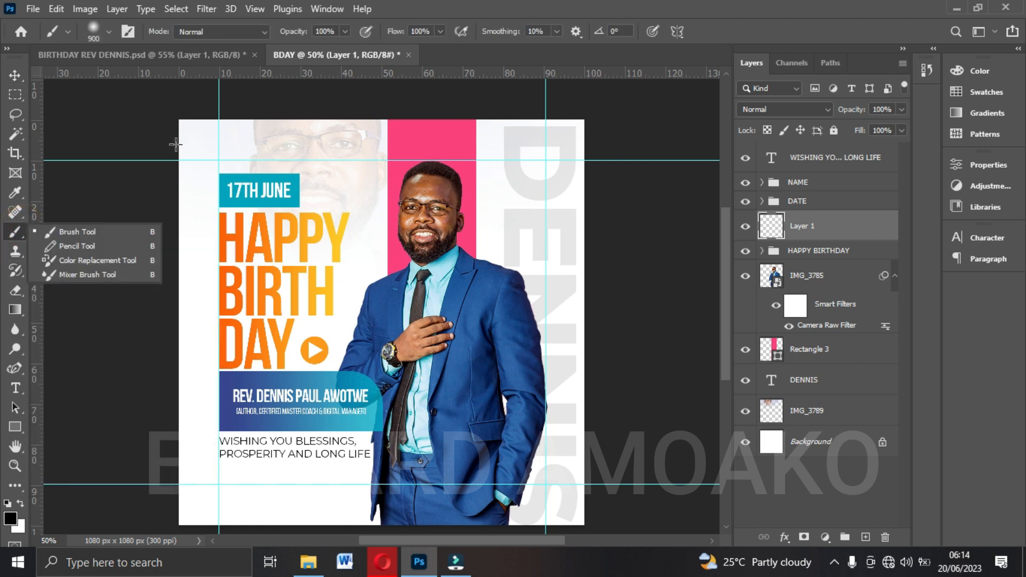
click(97, 231)
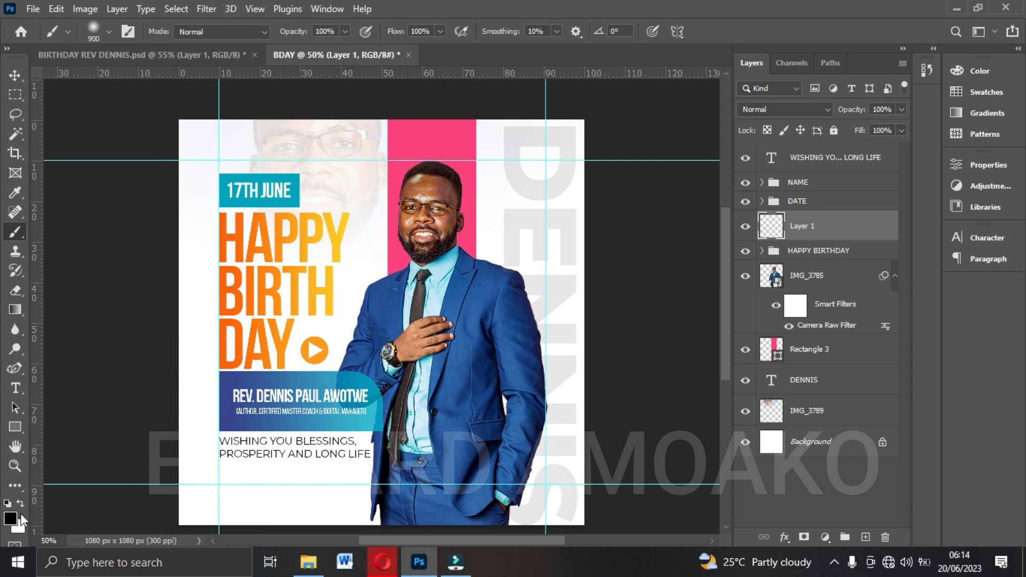
Set the foreground colour to the headline's orange fb6104 and paint one soft 900 px dab over the headline on Layer 1.
click(323, 256)
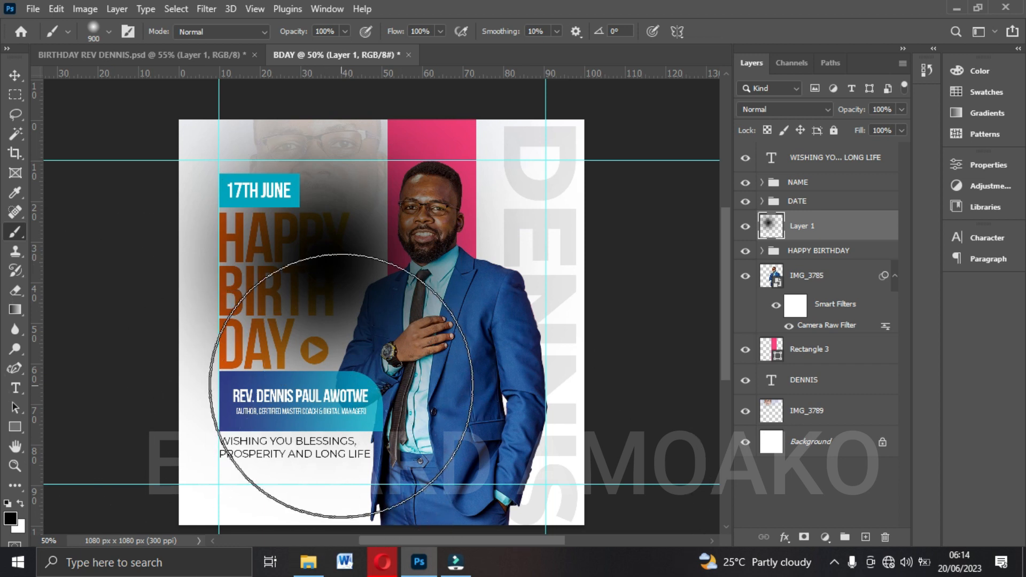
key(ctrl+z)
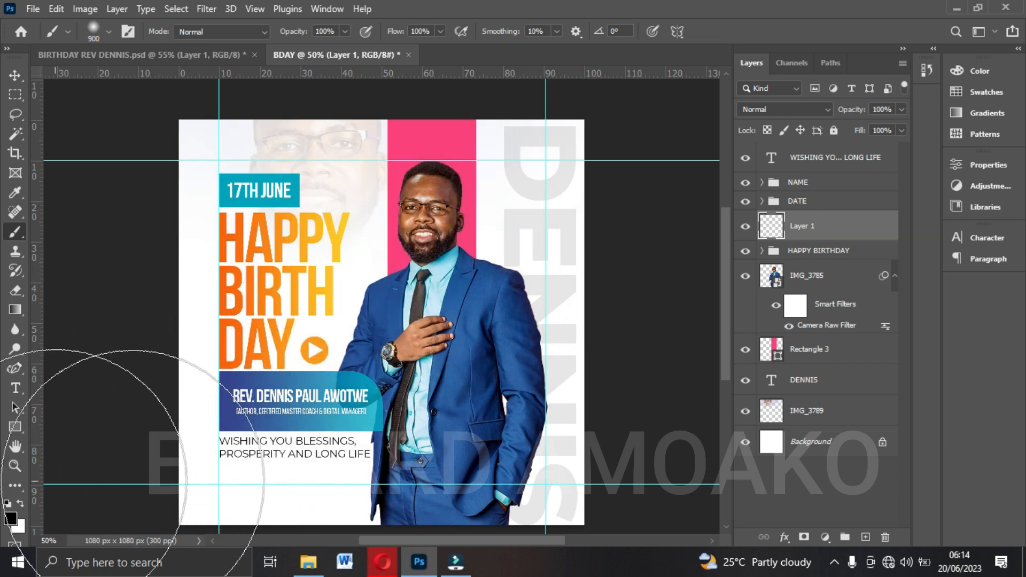
click(10, 522)
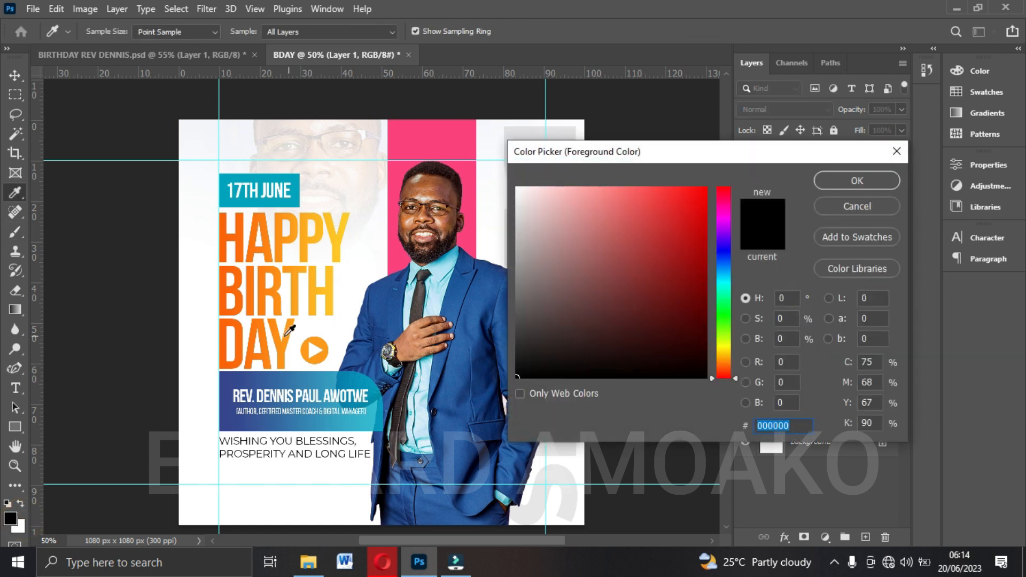
click(225, 350)
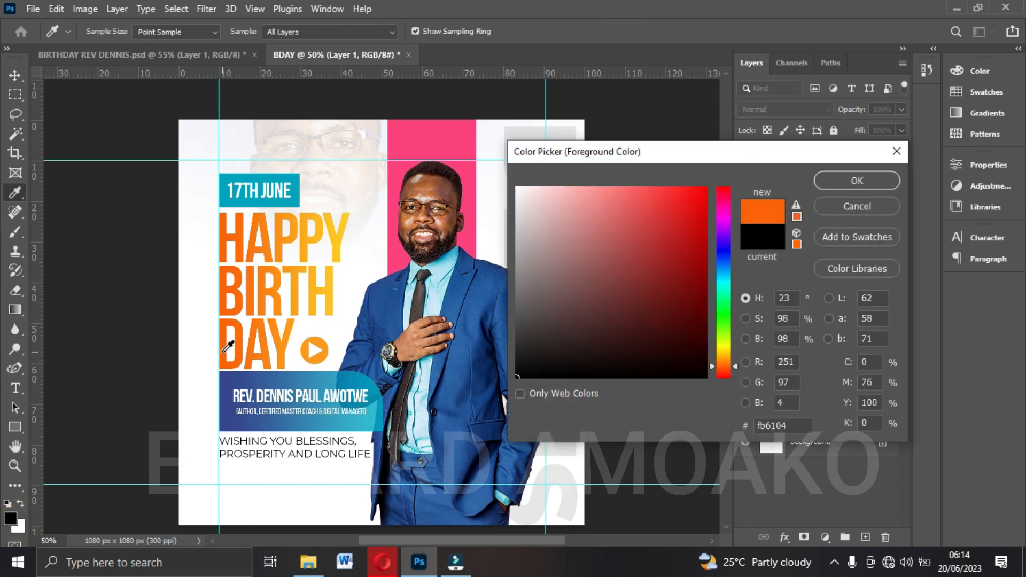
click(856, 181)
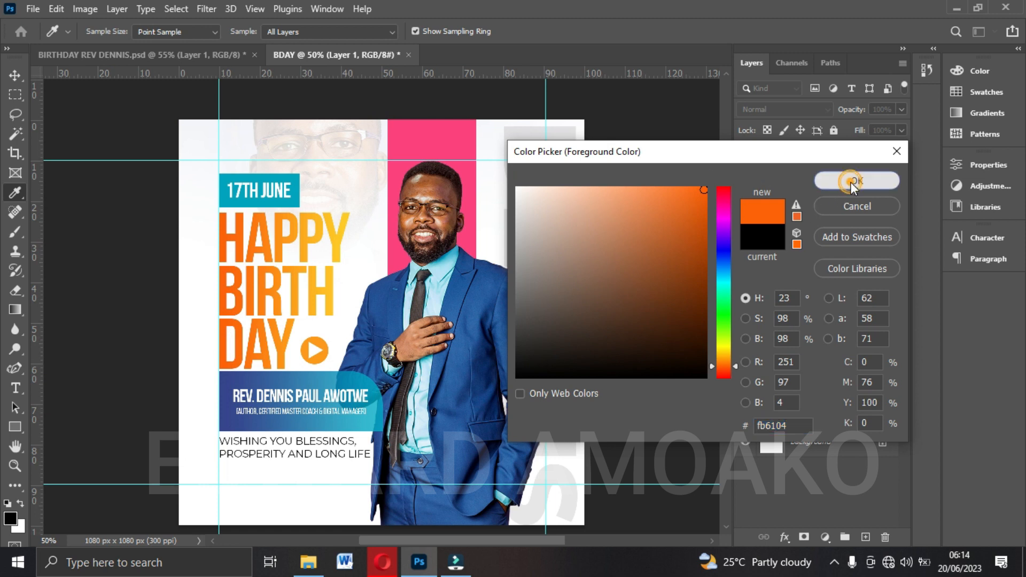
key(b)
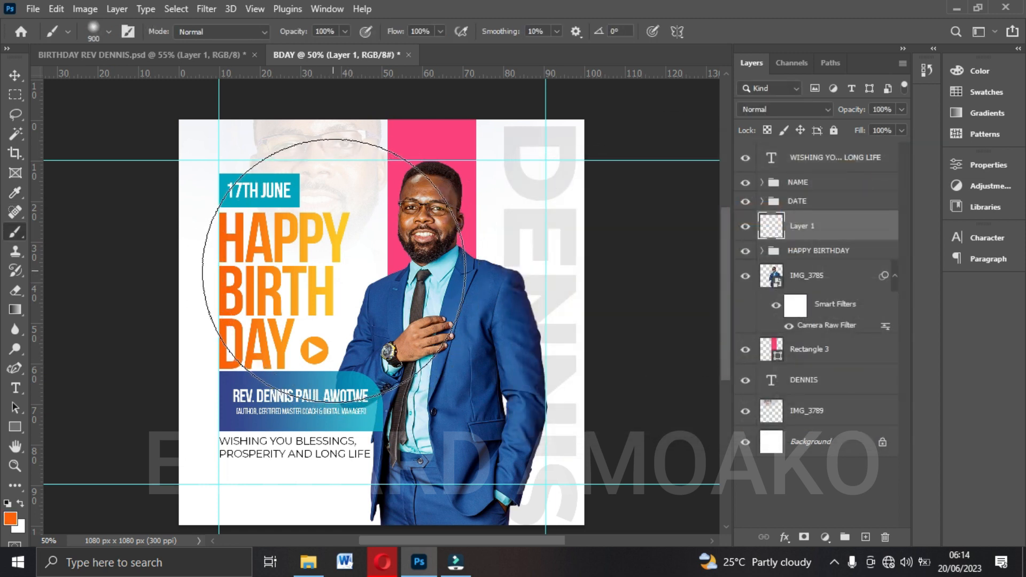
click(315, 278)
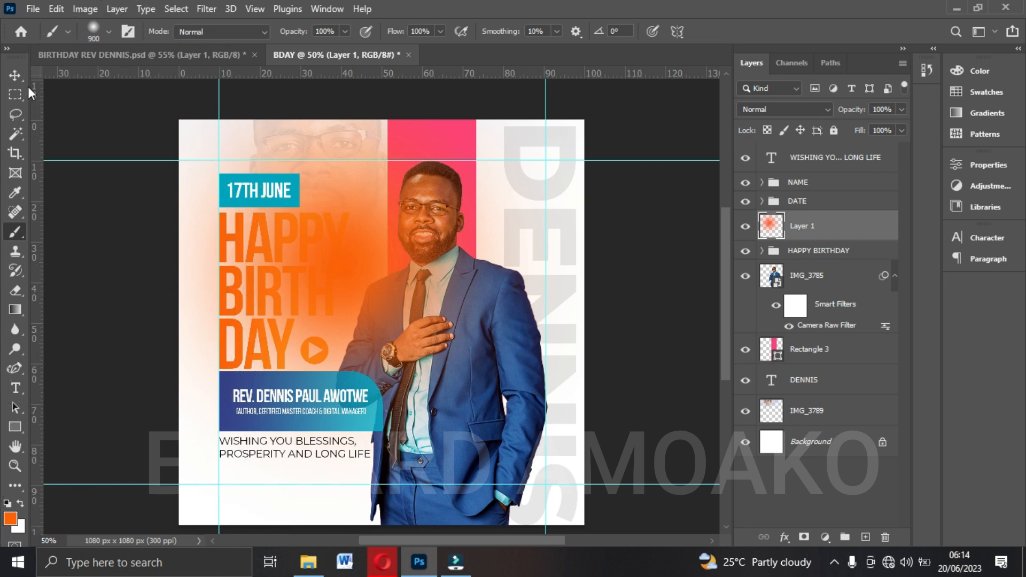
Set the orange glow layer's blend mode to Screen and shift the glow toward the canvas's left side.
click(15, 75)
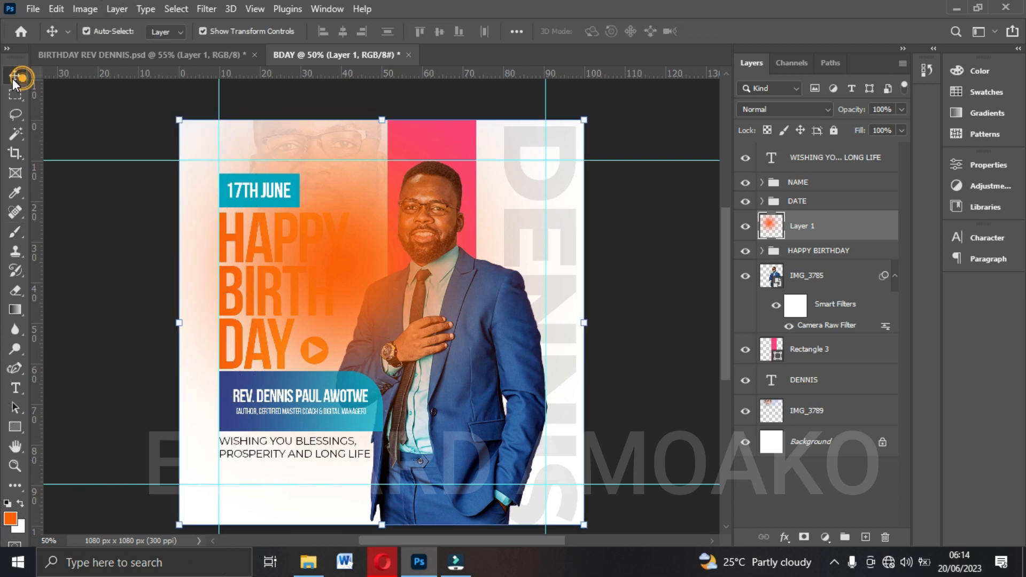
click(768, 111)
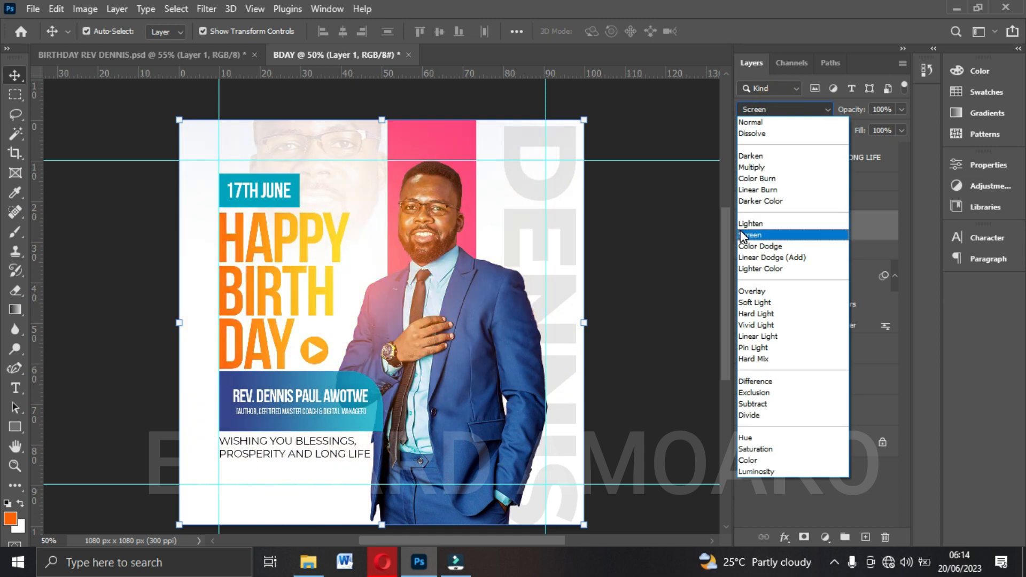
click(741, 235)
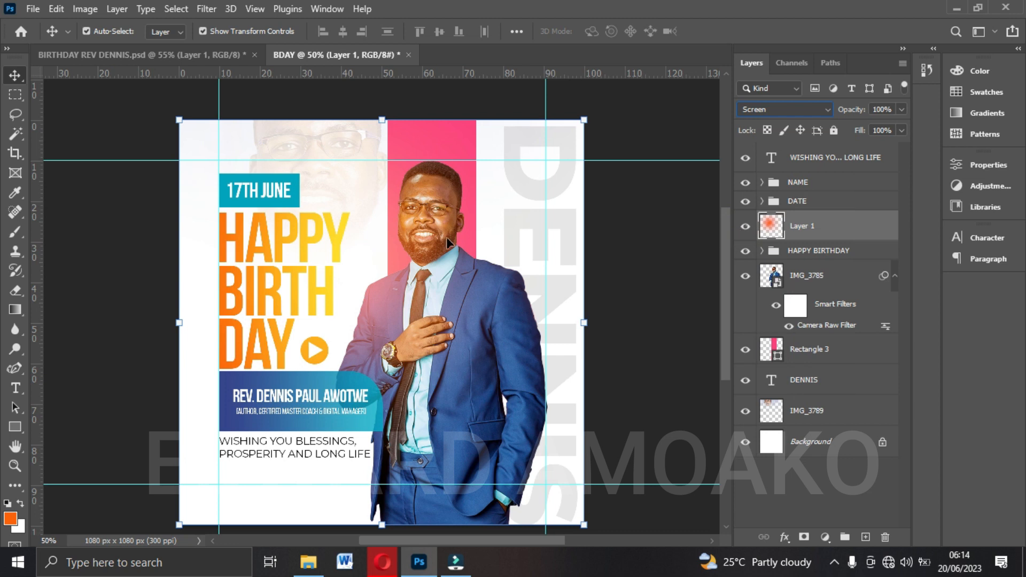
drag(373, 238, 342, 241)
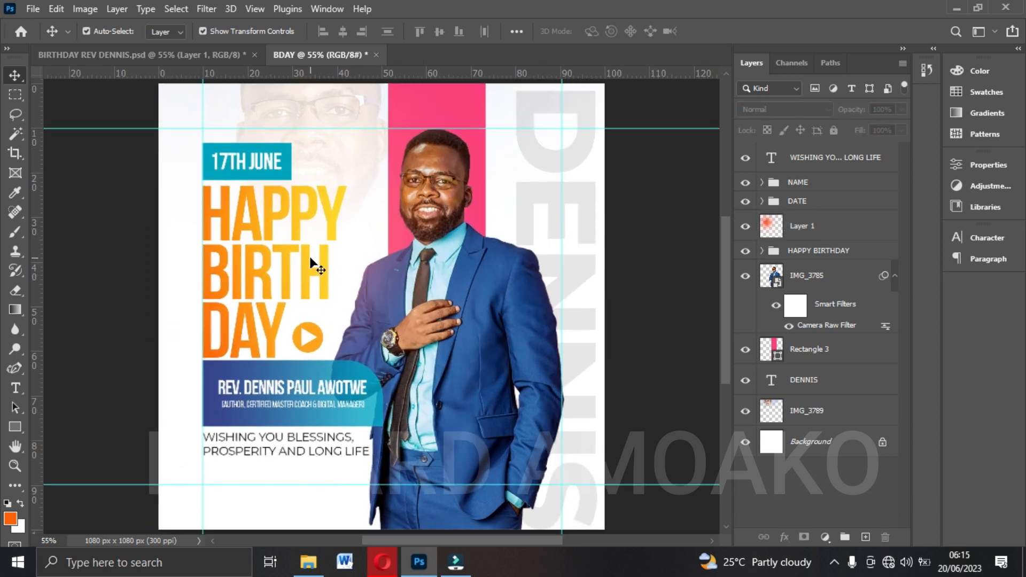
scroll(348, 268, up, 1)
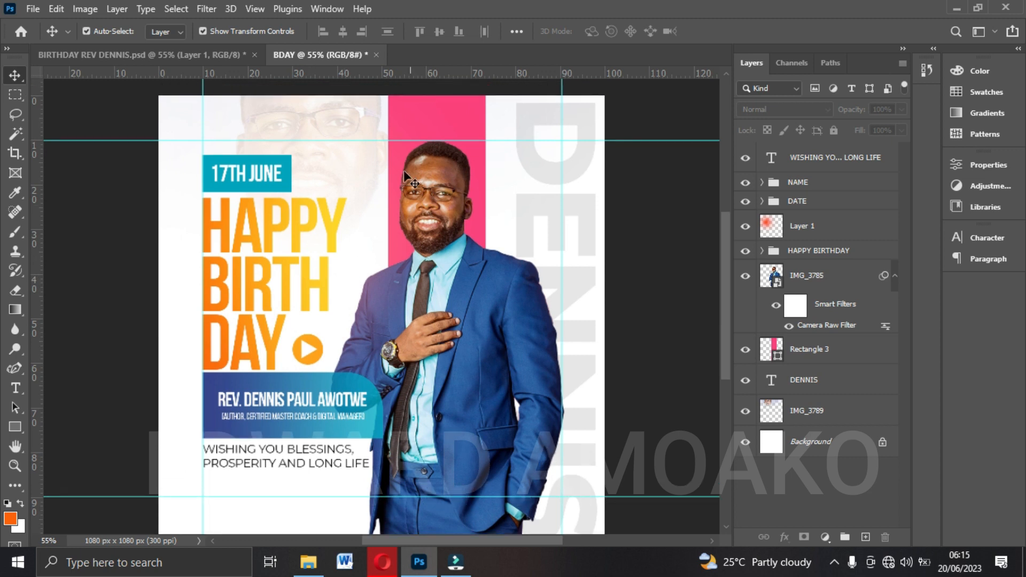
Compare the design with the reference flyer and nudge the orange glow layer slightly to the left.
click(165, 63)
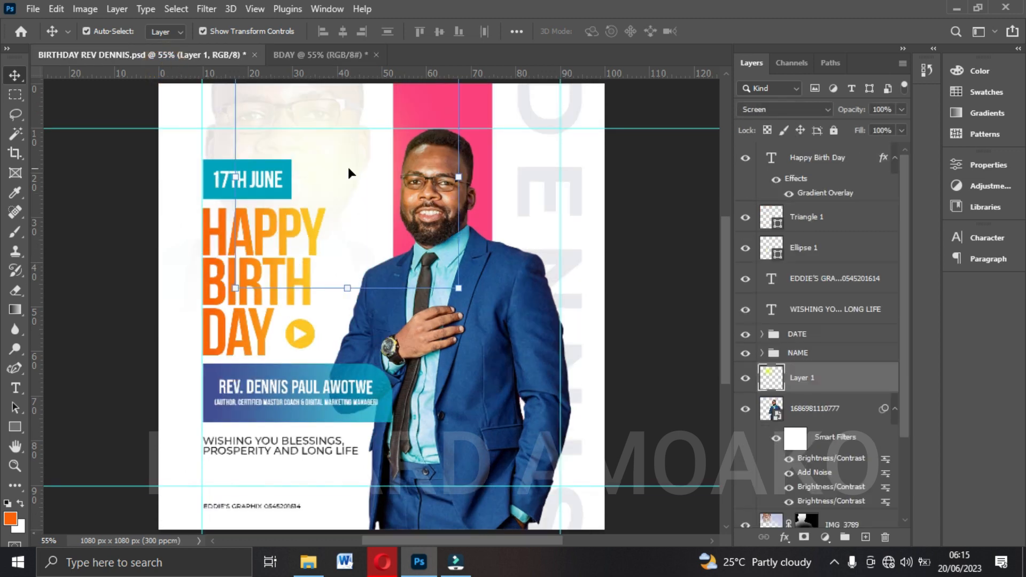
click(328, 56)
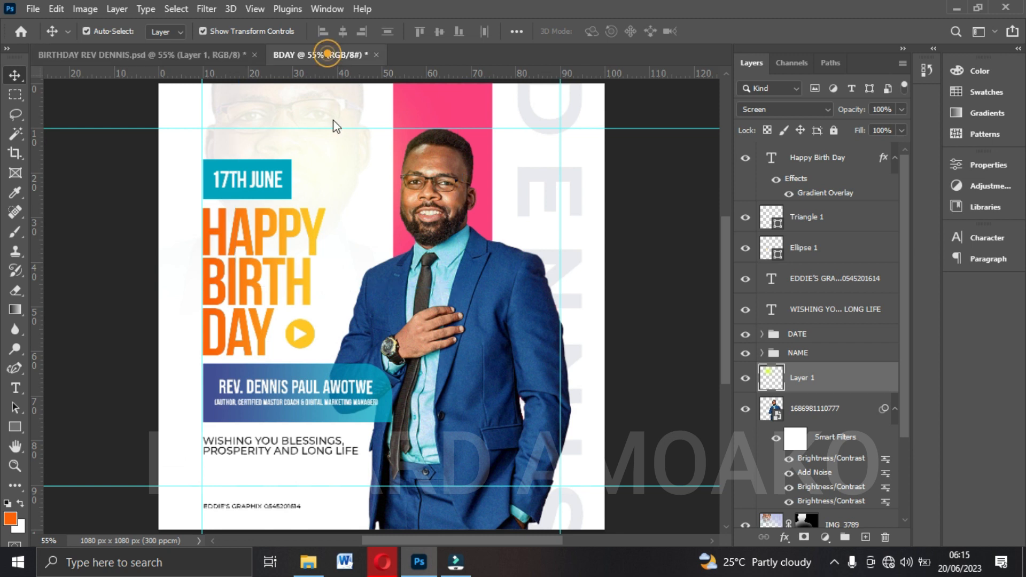
click(385, 251)
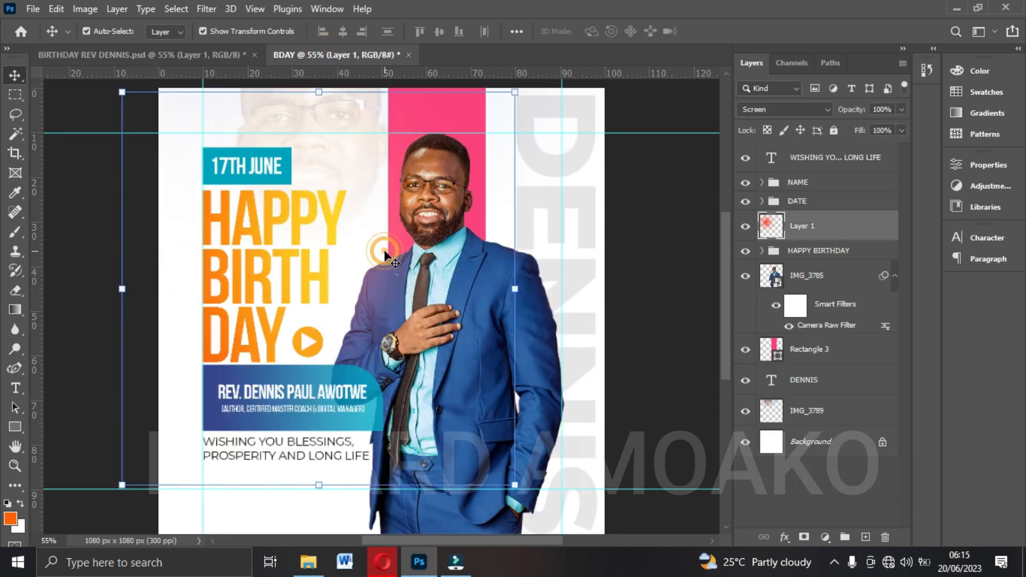
key(Left)
key(Left)
key(Left)
key(Left)
key(Left)
key(Left)
key(Left)
key(Left)
key(Left)
key(Left)
key(Left)
key(Left)
key(Left)
key(Left)
key(Left)
key(Left)
key(Left)
key(Left)
key(Left)
key(Left)
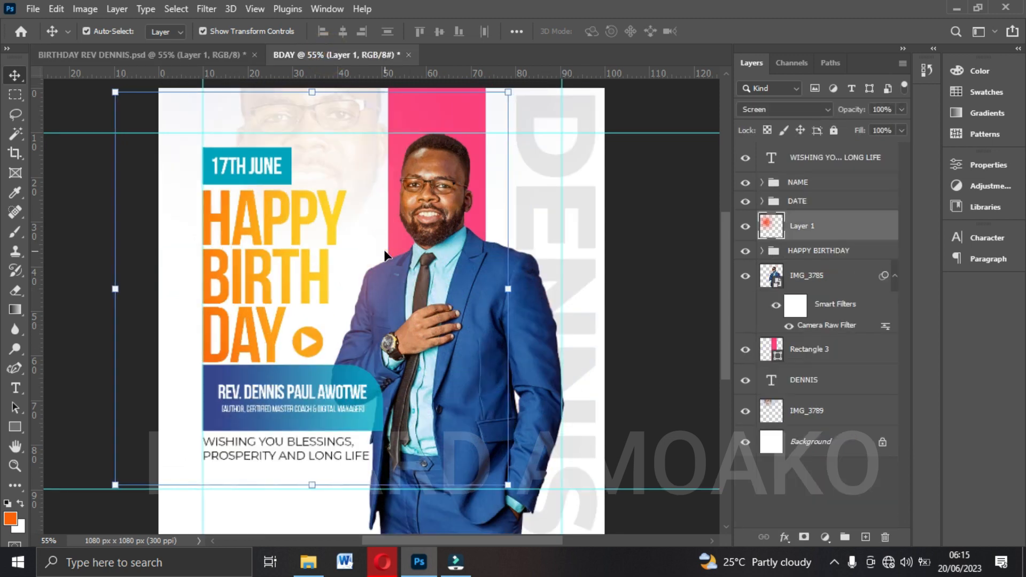
click(652, 309)
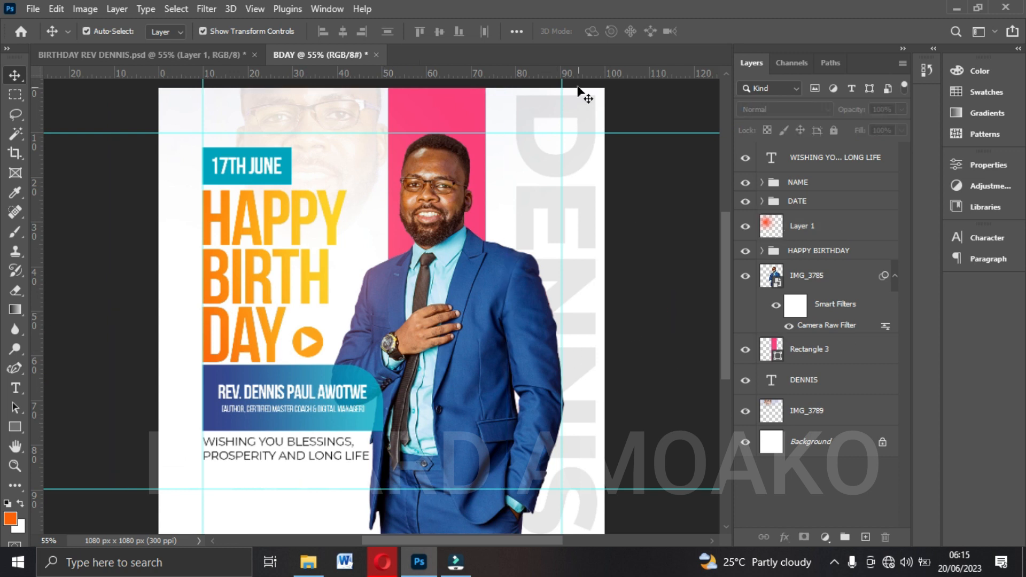
Hide and show the pink Rectangle 3 band to compare the flyer with and without it.
click(398, 124)
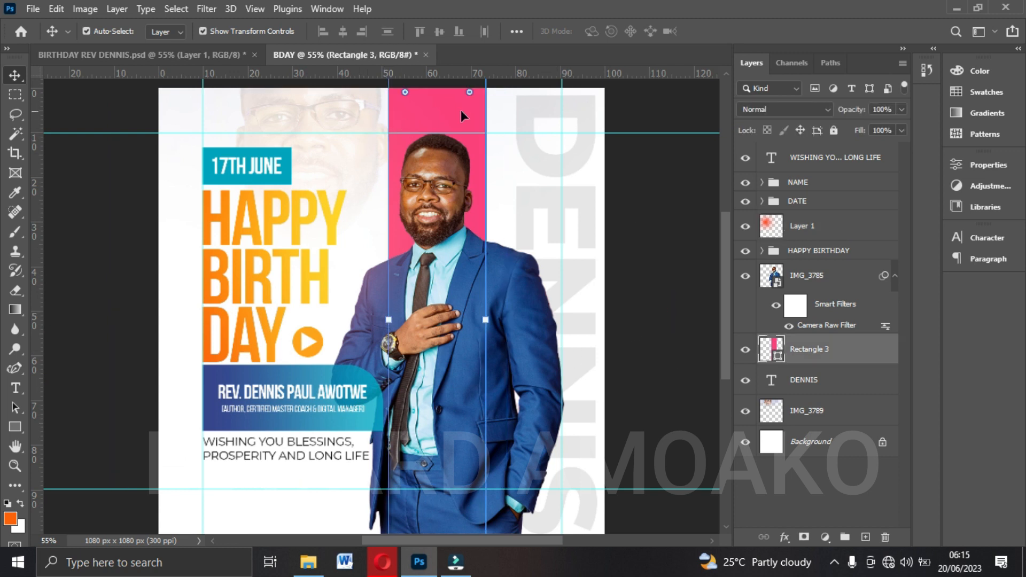
click(744, 349)
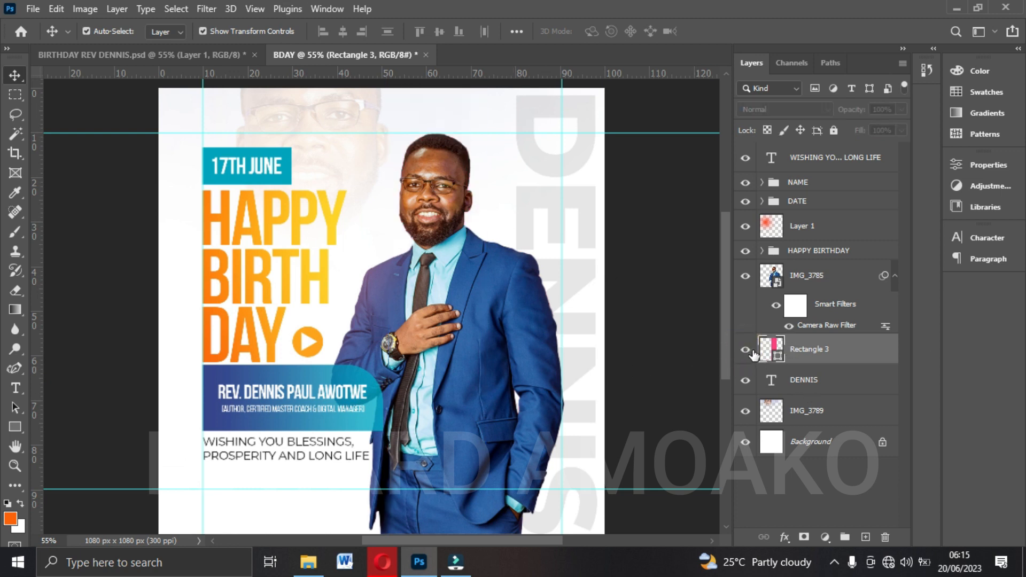
click(745, 349)
click(660, 275)
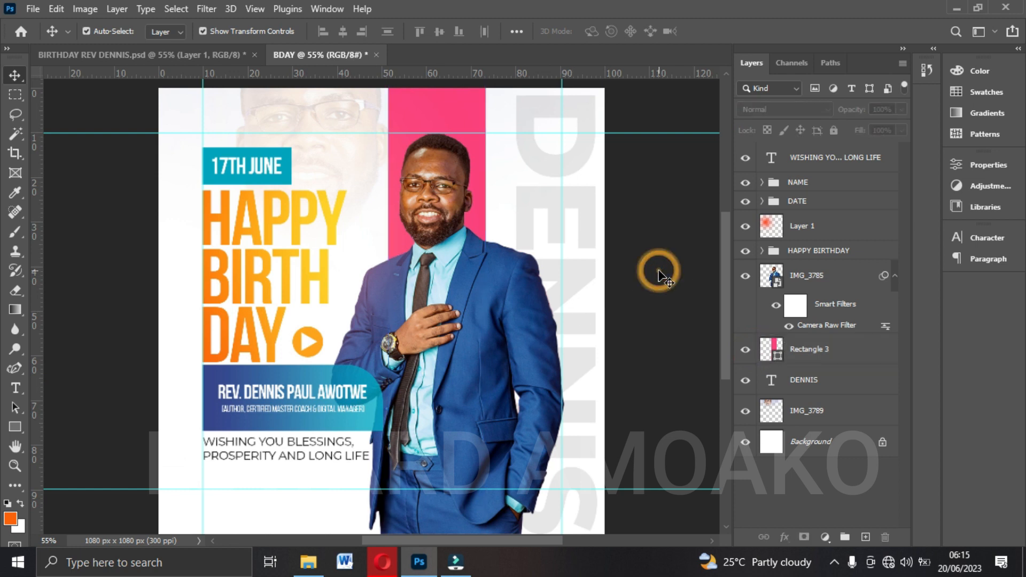
scroll(661, 276, down, 1)
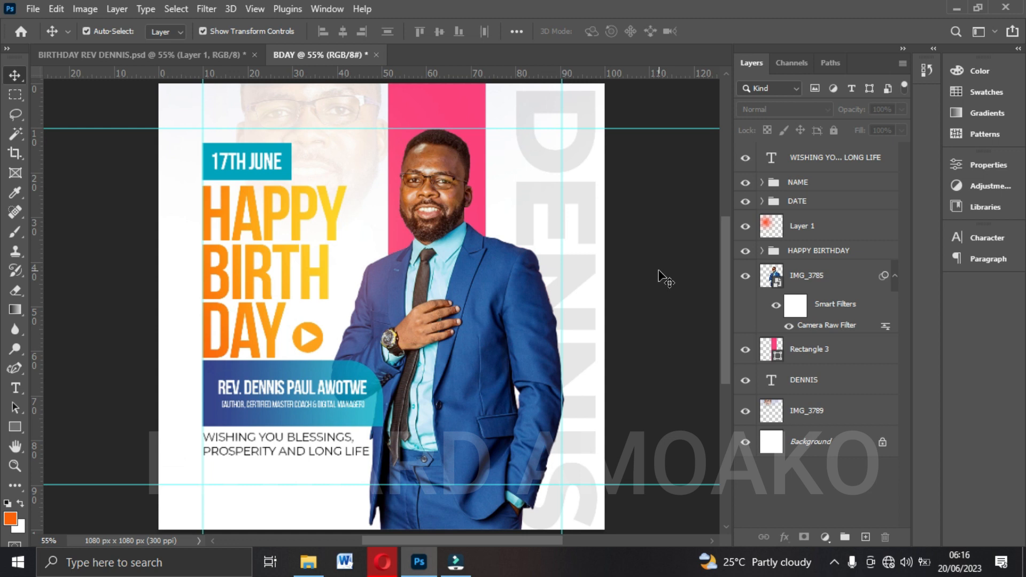
Set up an Export As of the flyer in JPG format with the quality set to Great.
click(31, 10)
mouse_move(57, 240)
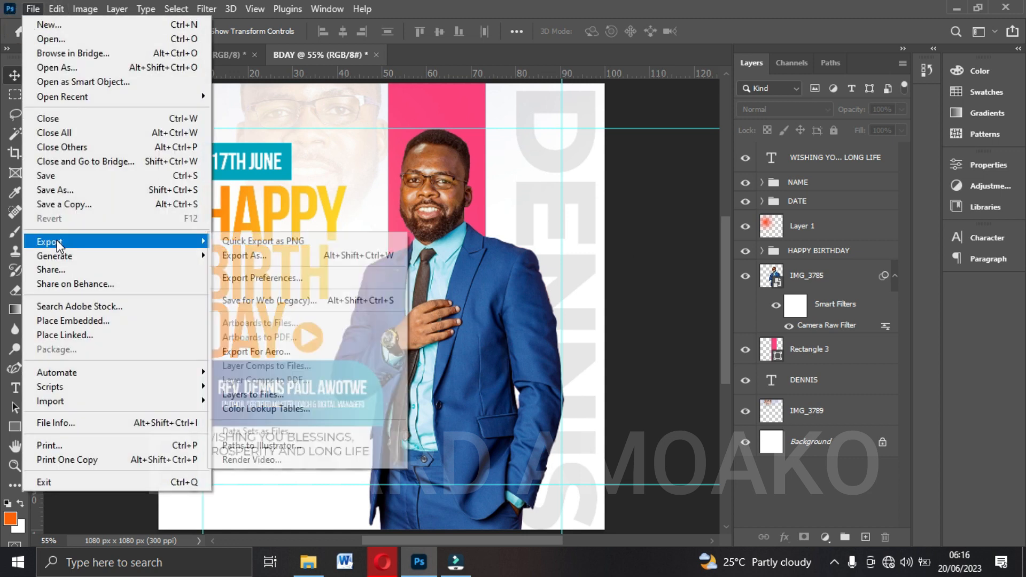
click(259, 257)
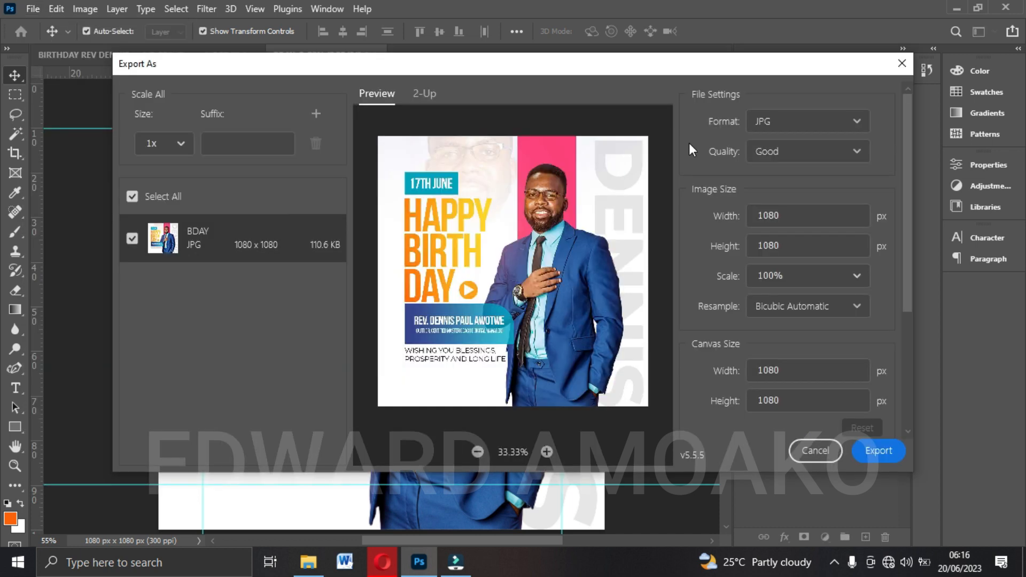
click(856, 122)
click(856, 122)
click(795, 154)
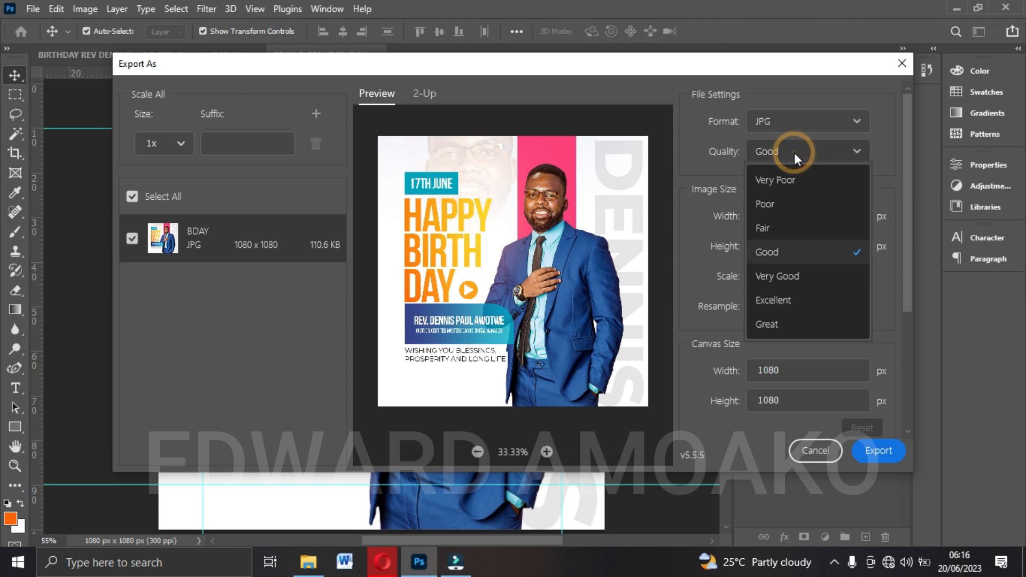
click(773, 331)
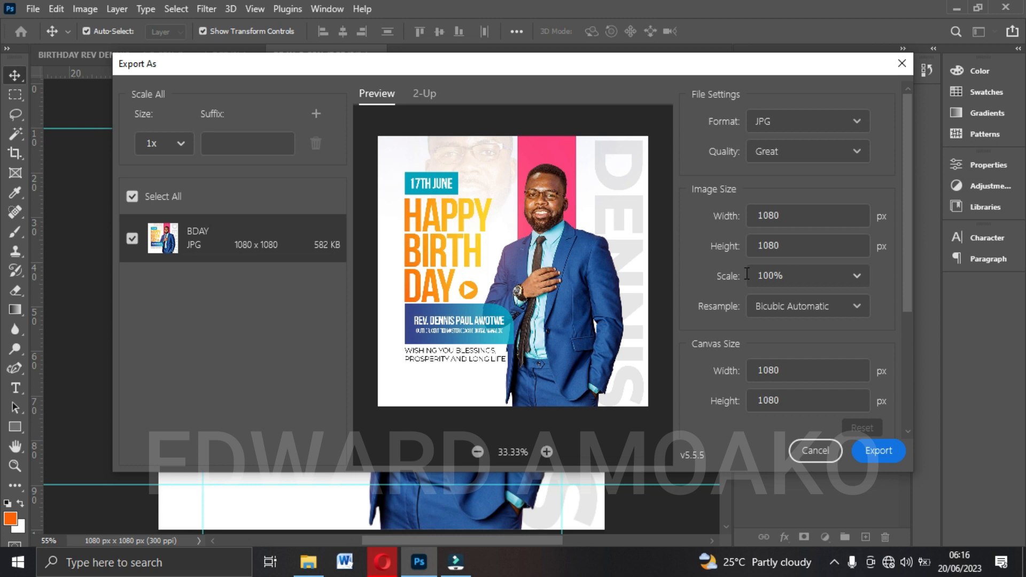
click(857, 151)
click(857, 151)
Export the flyer to the Desktop as a JPG named BDAY.
click(889, 450)
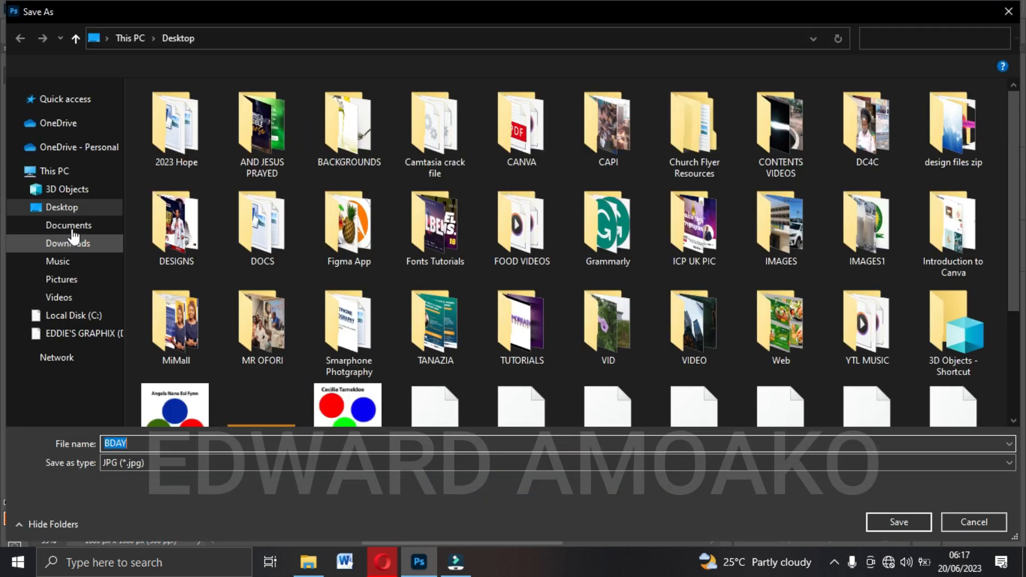
click(68, 213)
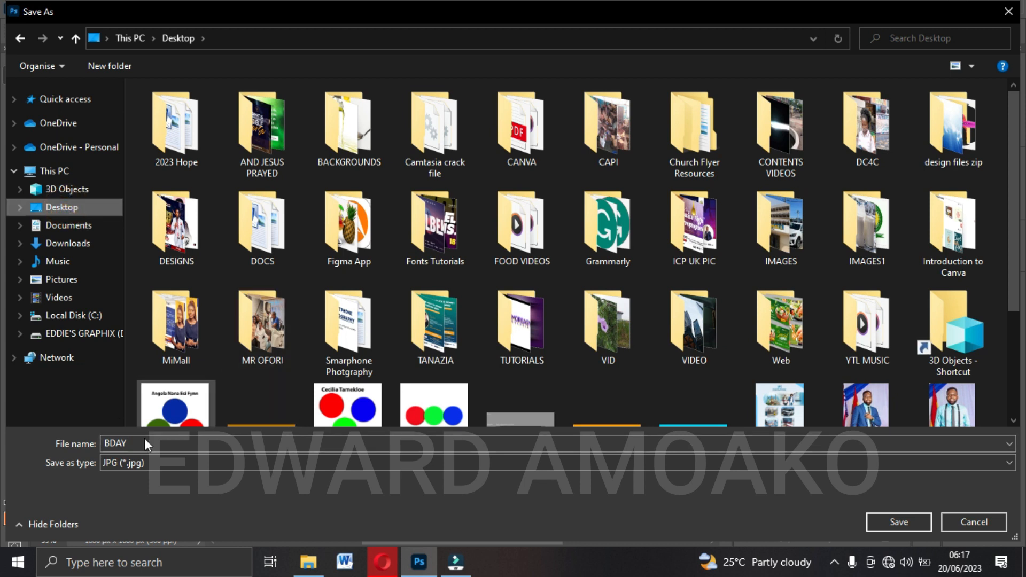
click(902, 525)
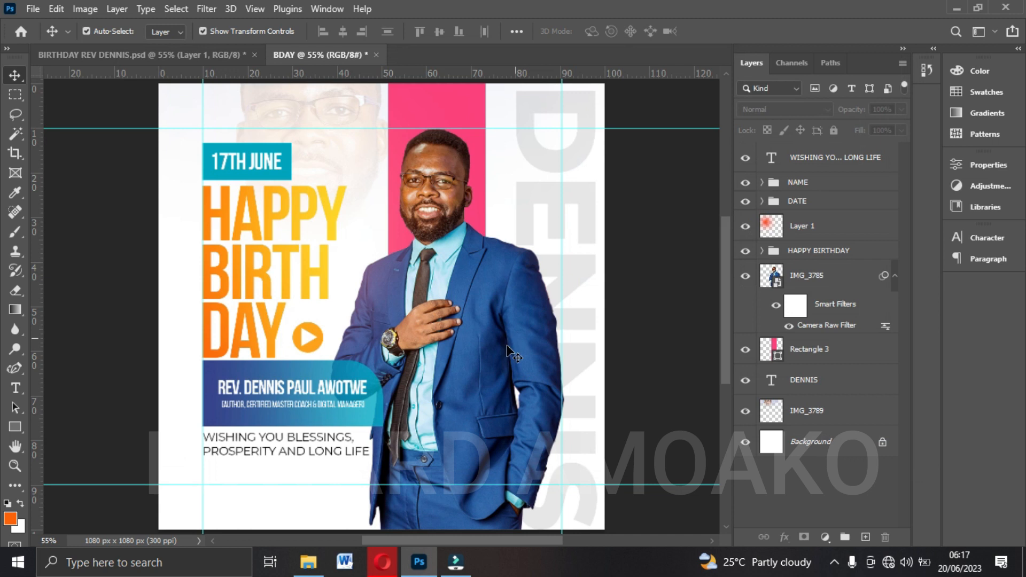
Switch to File Explorer, open the exported BDAY image from the Desktop and maximize the viewer to inspect the flyer.
click(308, 562)
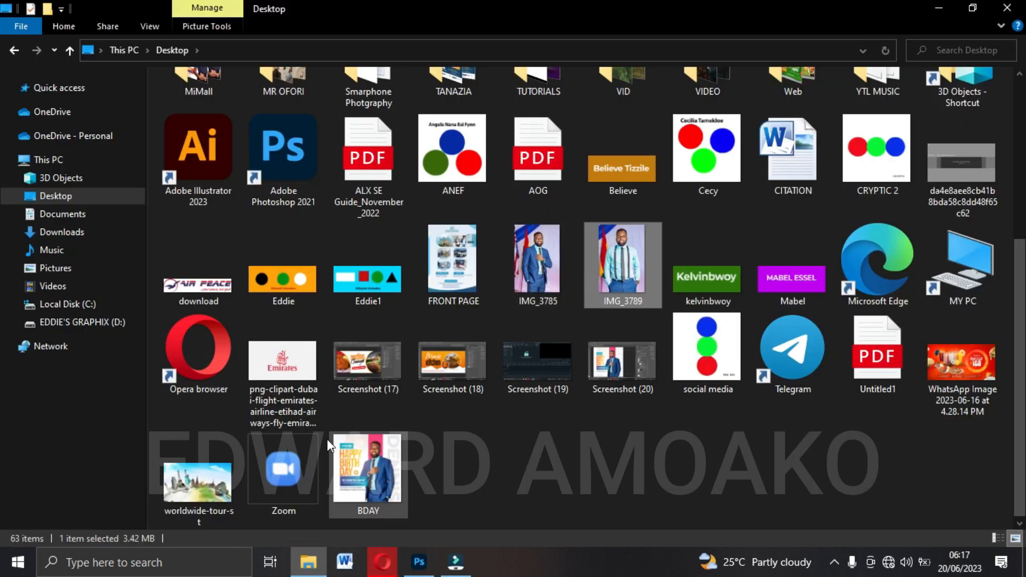
double_click(370, 487)
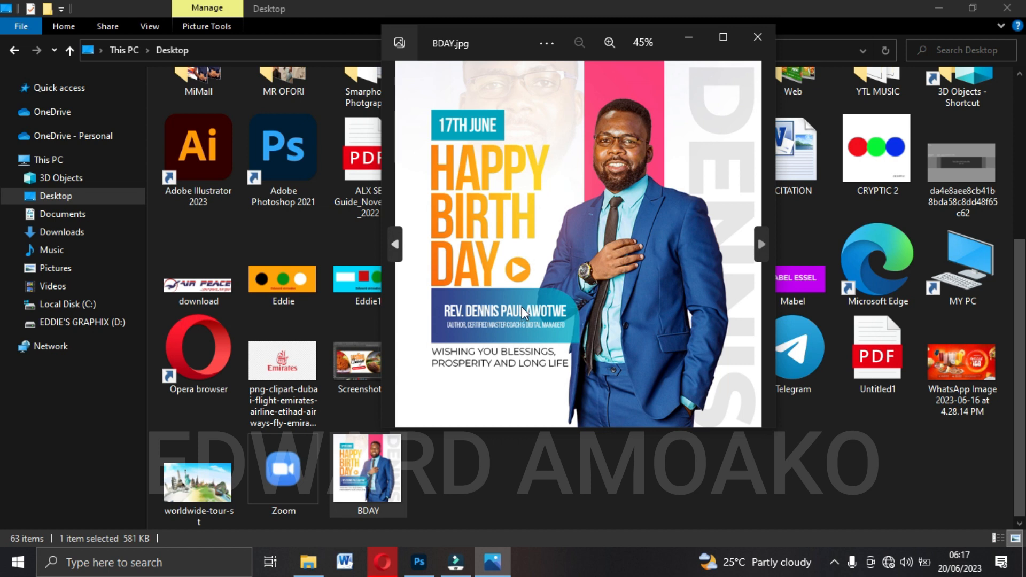
double_click(504, 31)
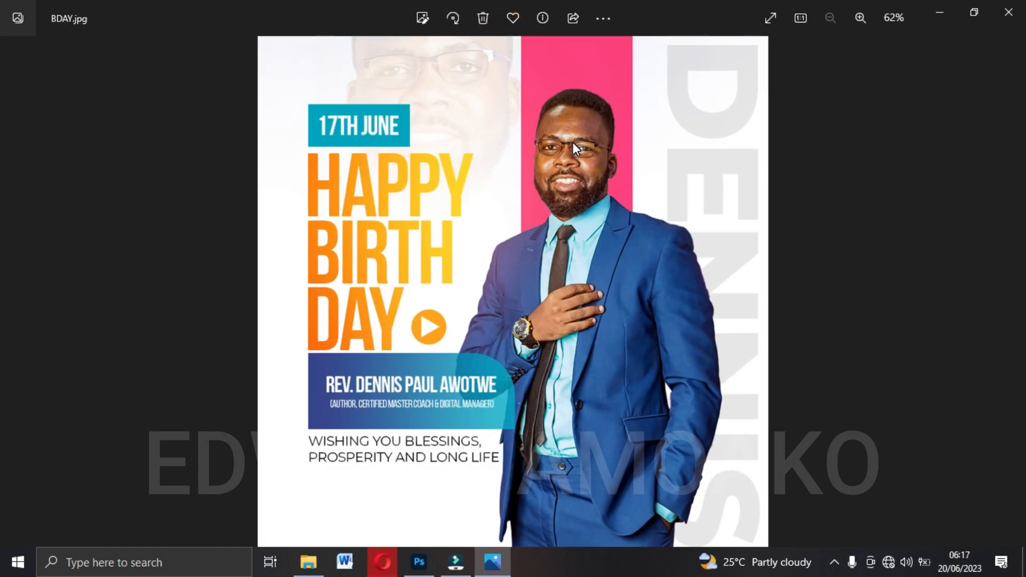